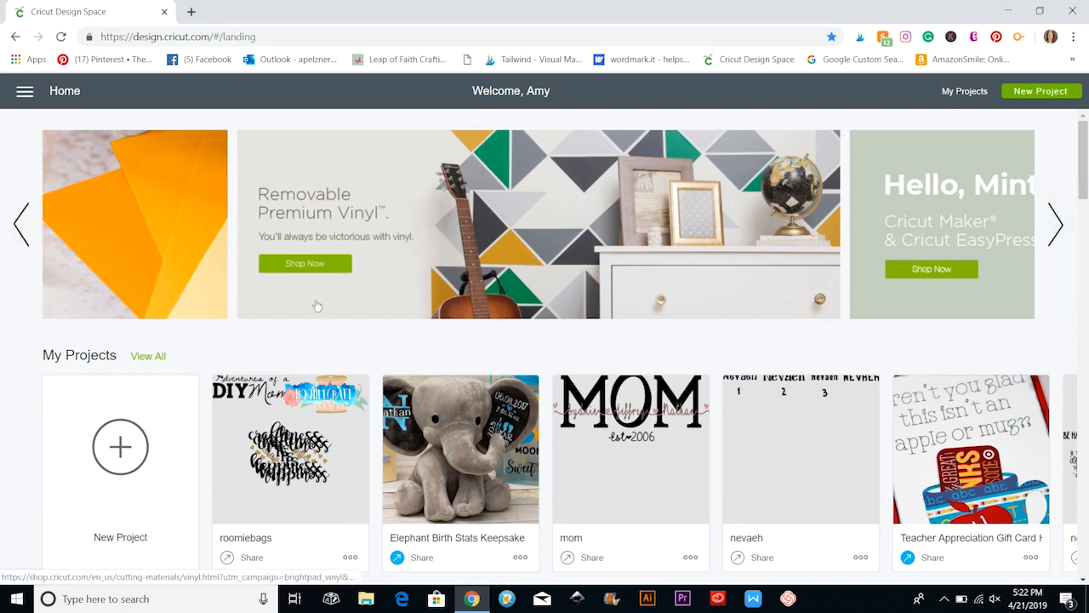
View the price and details of the Rob & Bob Happy Valentine's Day Heart Card in the Cards category, then close them.
scroll(314, 305, "down", 5)
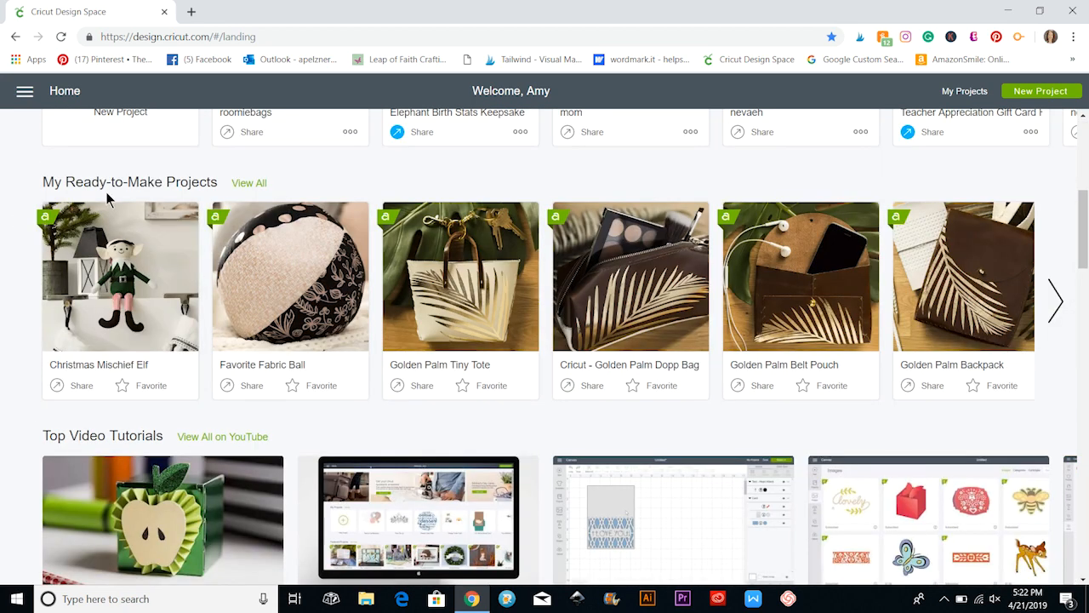
scroll(192, 289, "down", 5)
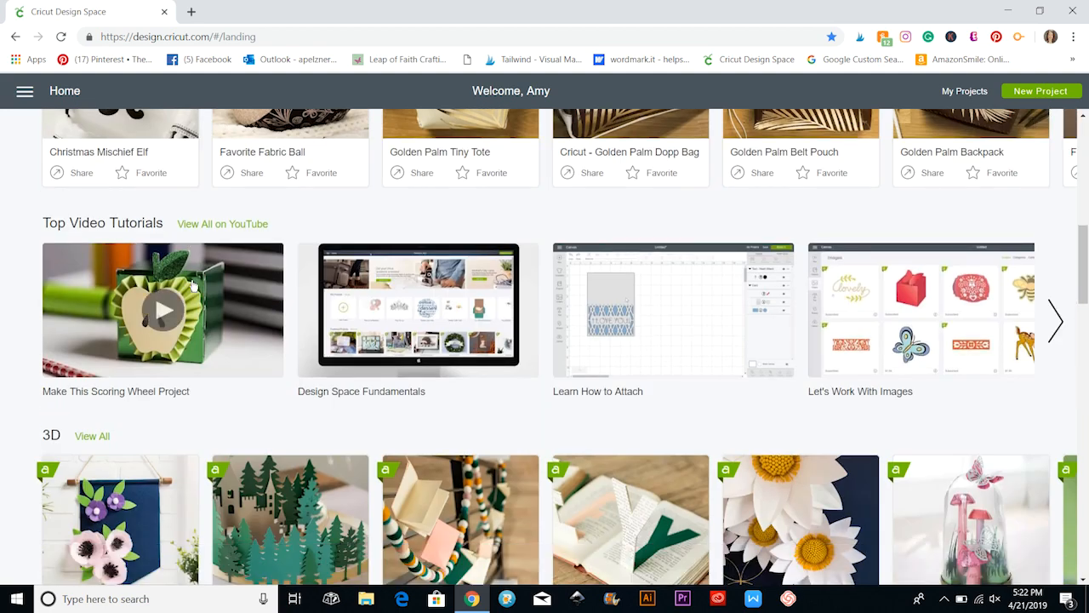
scroll(192, 289, "down", 1)
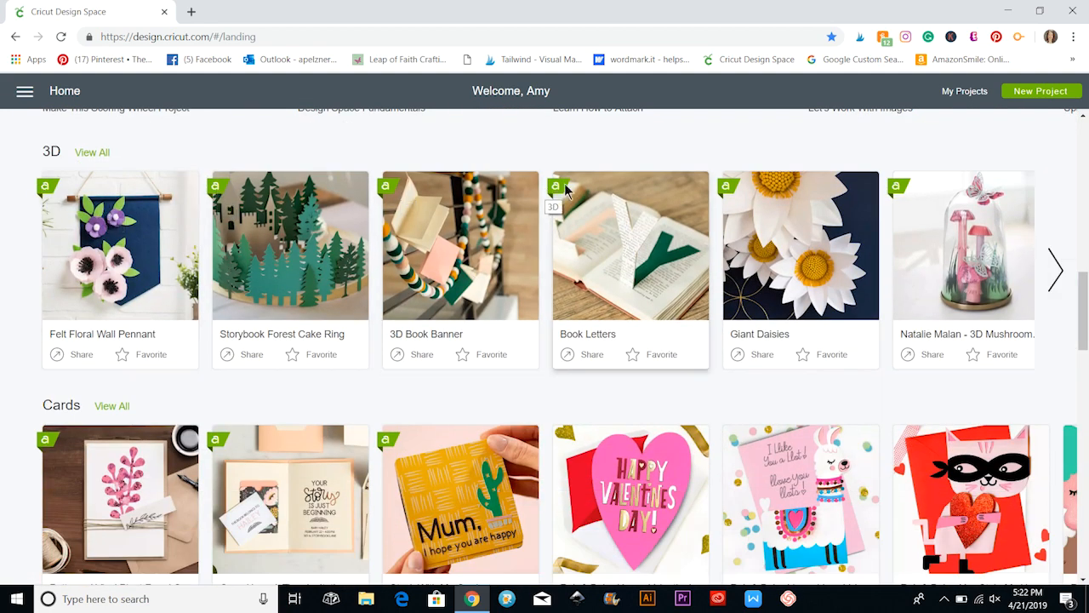
scroll(293, 334, "down", 2)
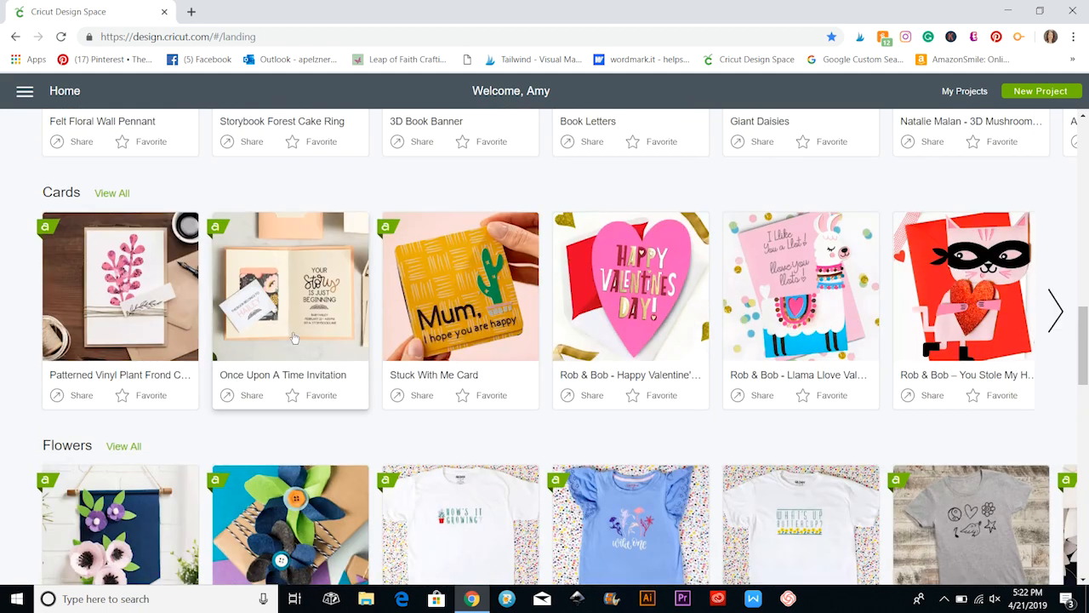
left_click(616, 285)
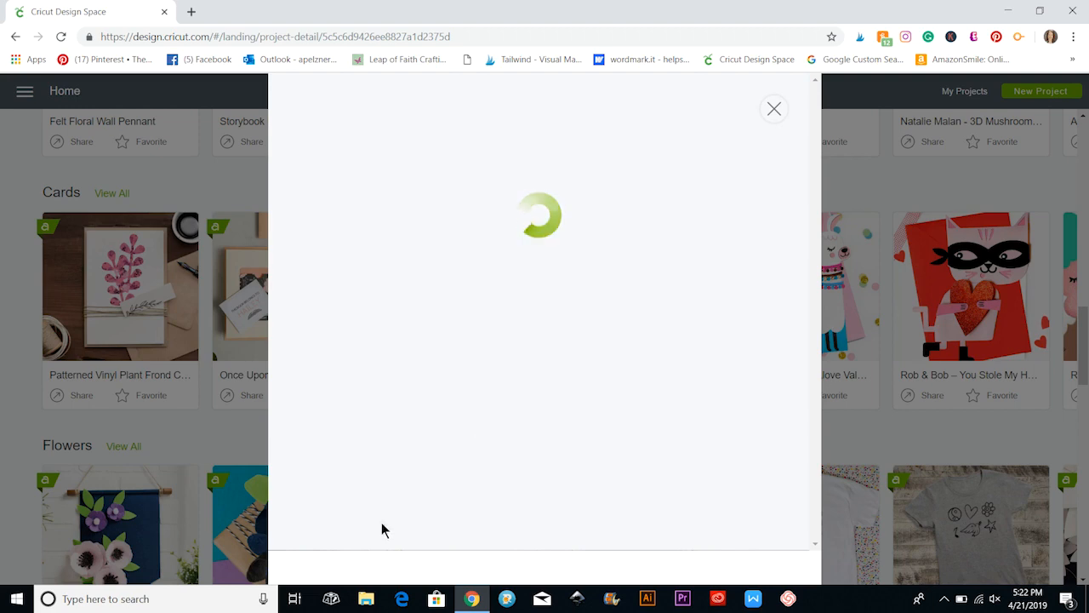
scroll(382, 530, "down", 1)
scroll(382, 530, "down", 2)
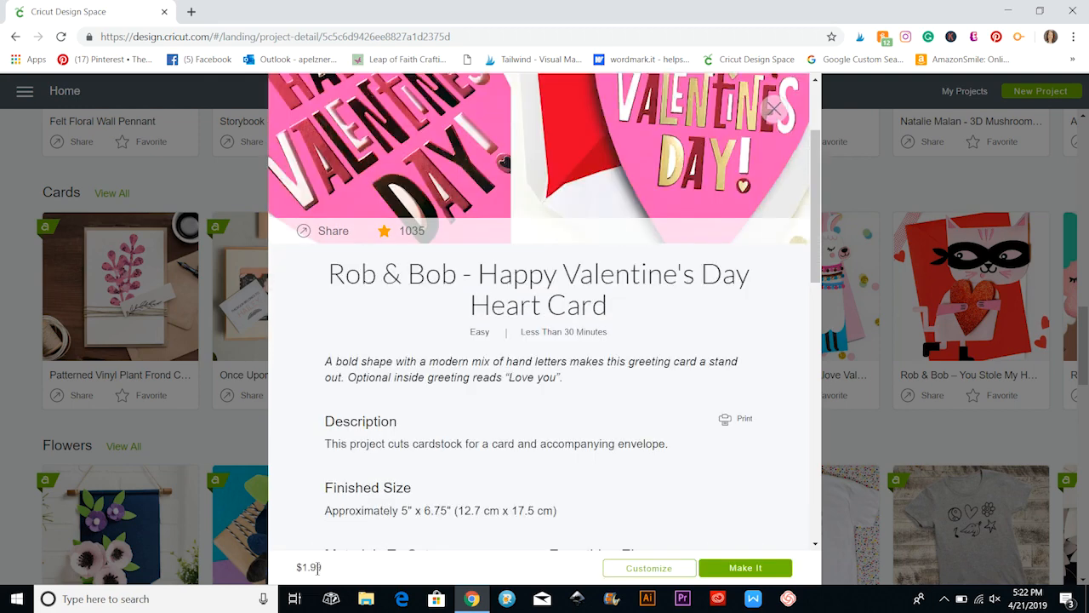
scroll(772, 119, "up", 1)
left_click(772, 109)
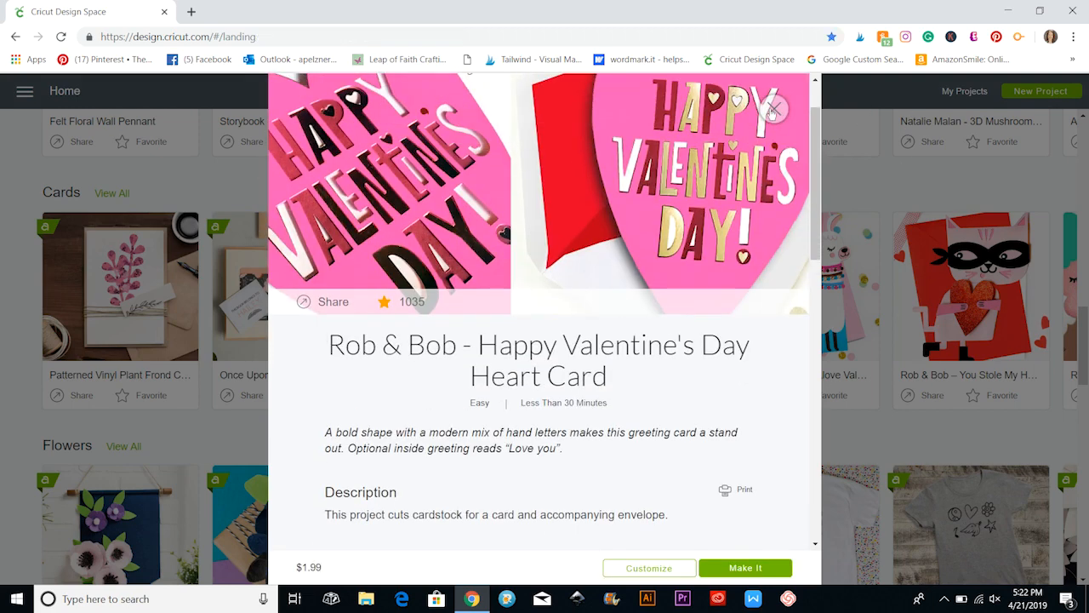
Browse the remaining home page categories through Cricut Community and check the Felt Floral Wall Pennant's price under New Materials.
scroll(744, 469, "down", 3)
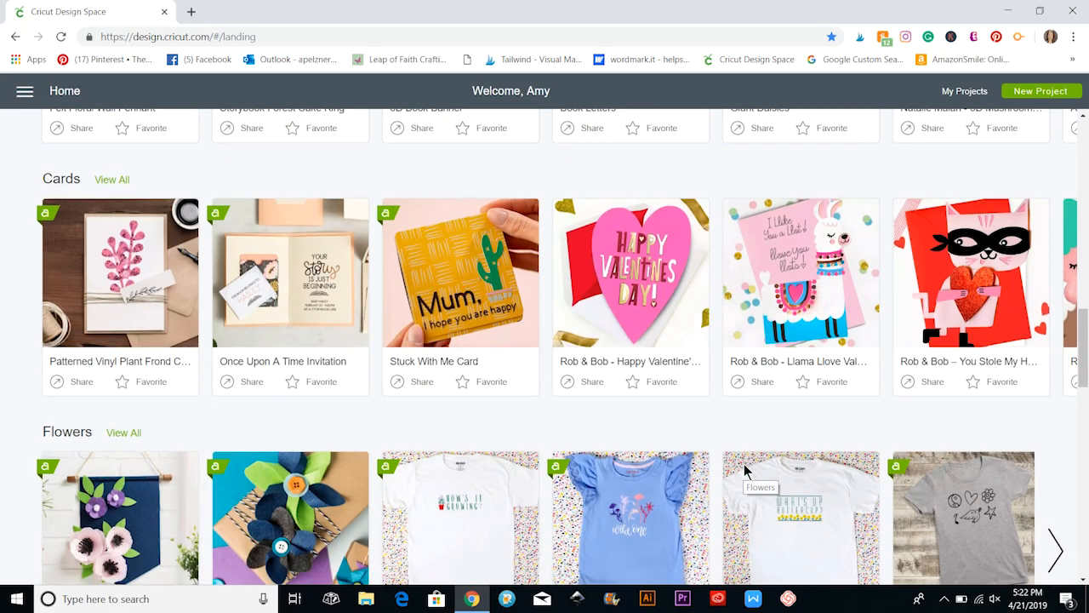
scroll(272, 477, "down", 2)
scroll(265, 481, "down", 4)
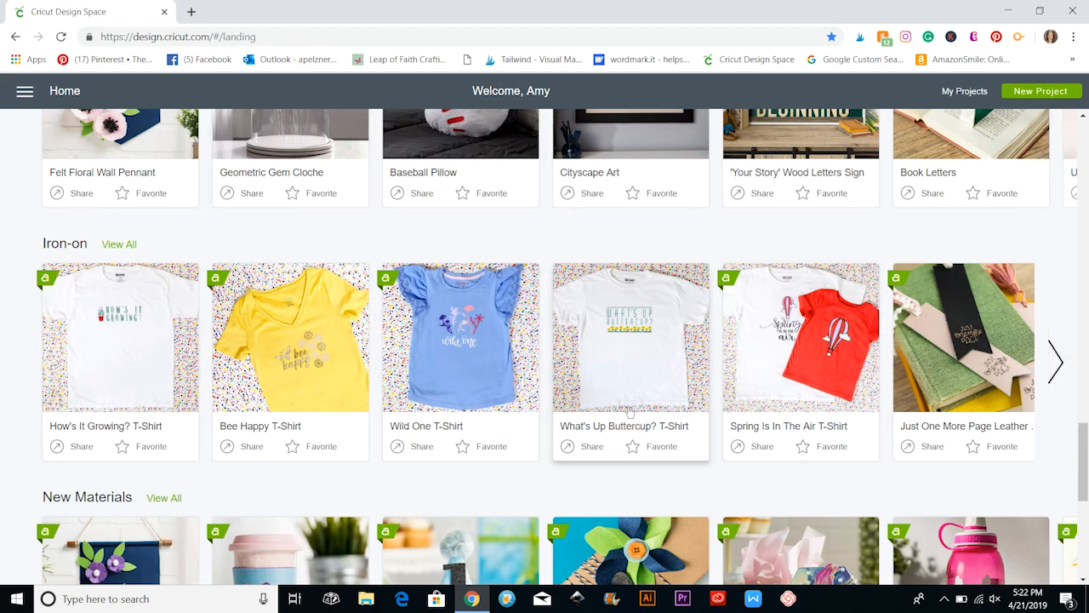
scroll(264, 332, "down", 5)
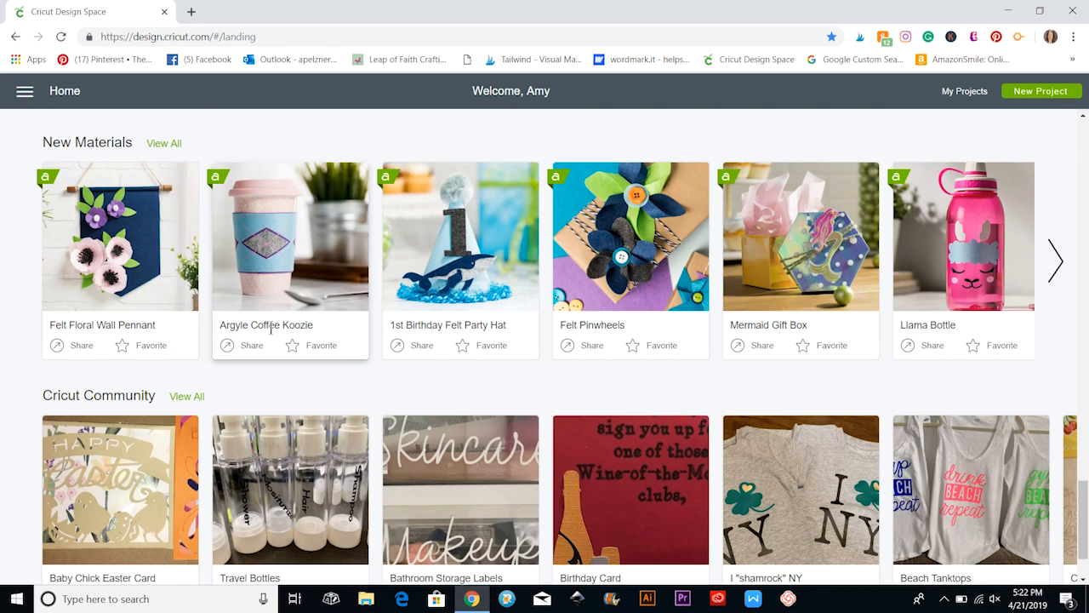
scroll(270, 334, "down", 1)
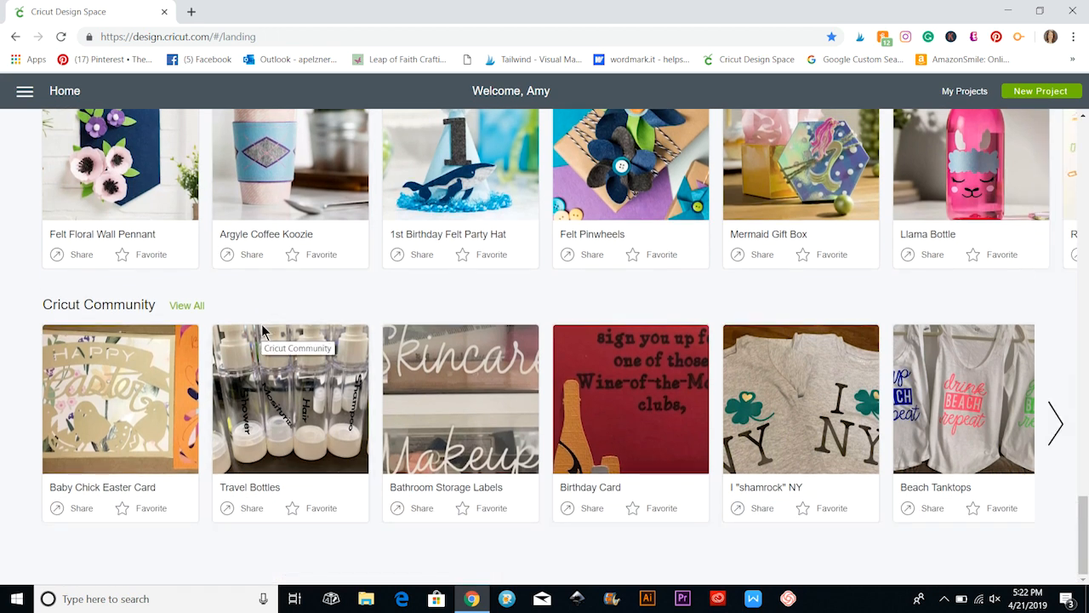
scroll(255, 341, "up", 2)
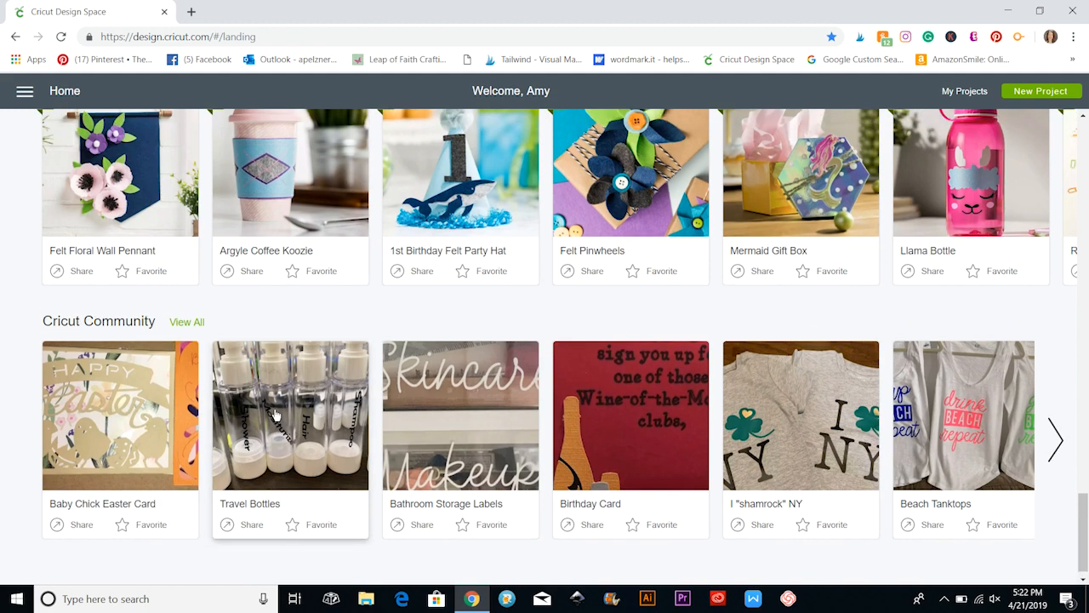
scroll(298, 332, "up", 2)
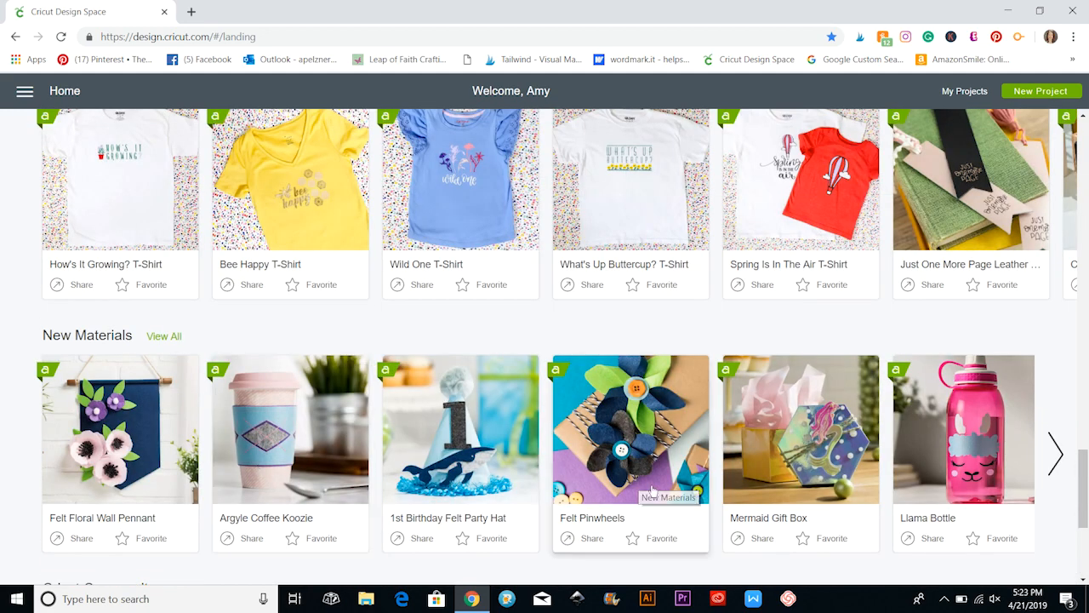
left_click(155, 449)
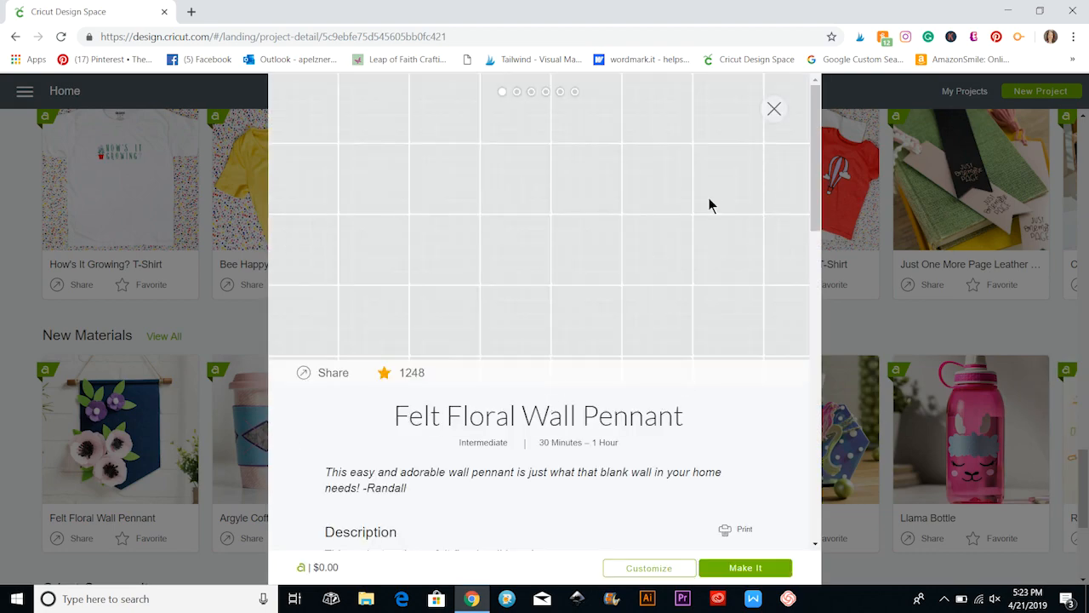
left_click(774, 108)
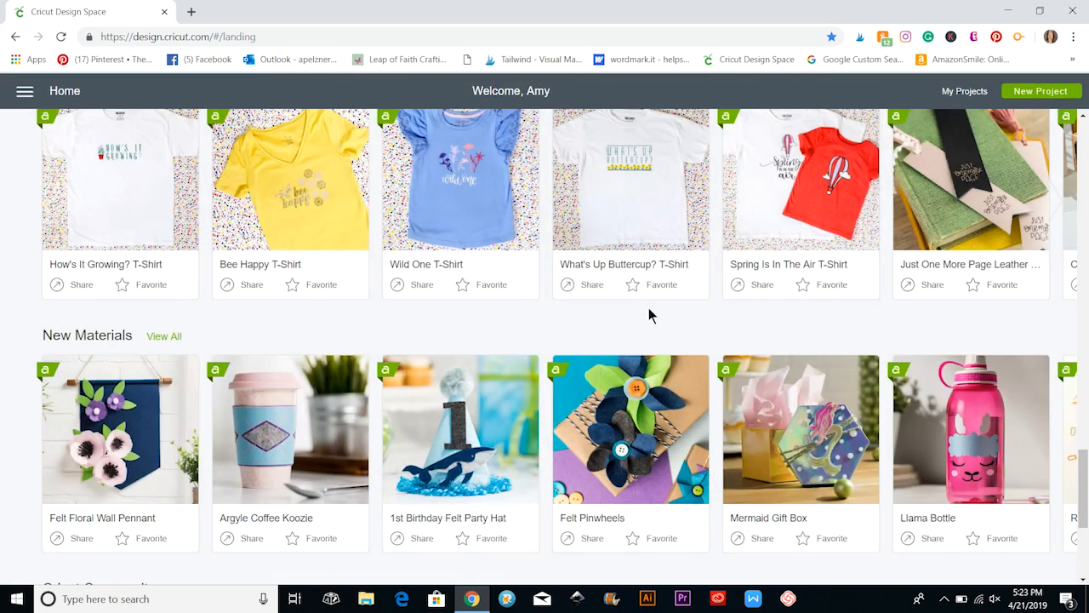
Display the complete My Ready-to-Make Projects collection and look through its projects.
scroll(649, 316, "up", 10)
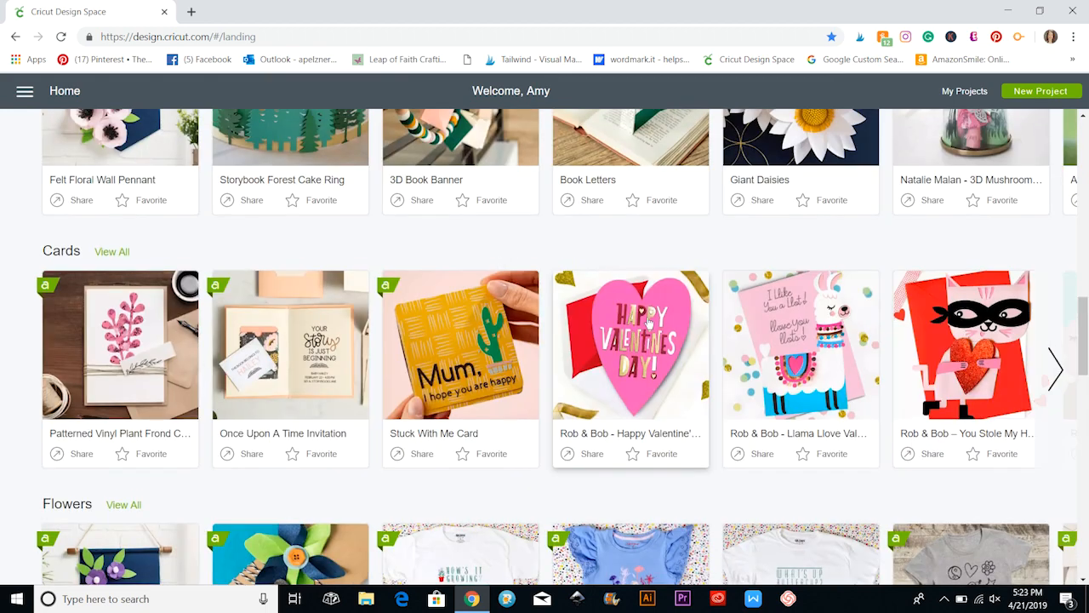
scroll(649, 323, "up", 10)
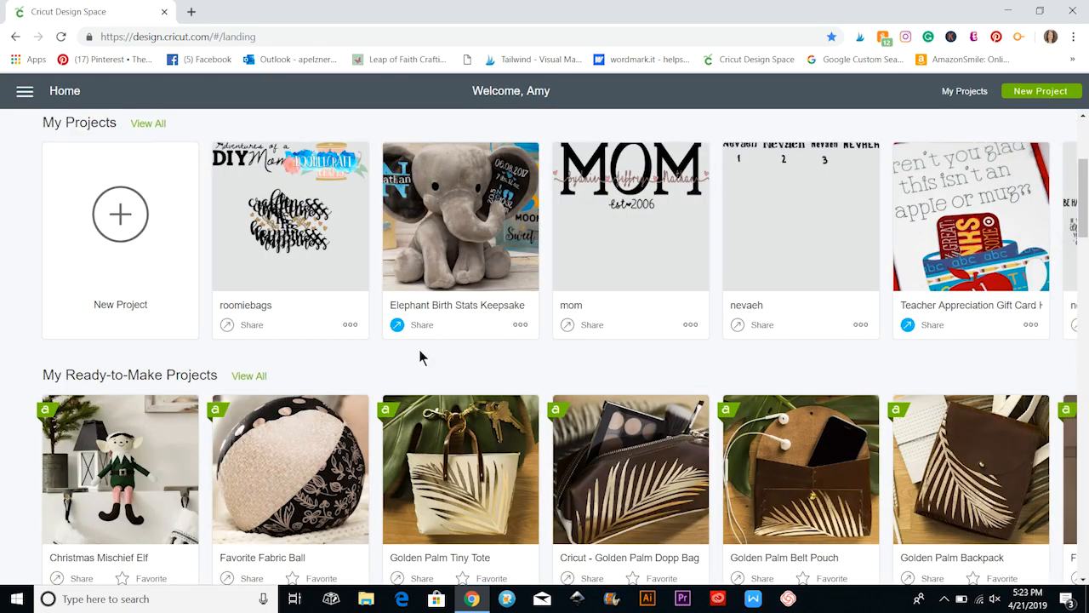
scroll(417, 350, "down", 3)
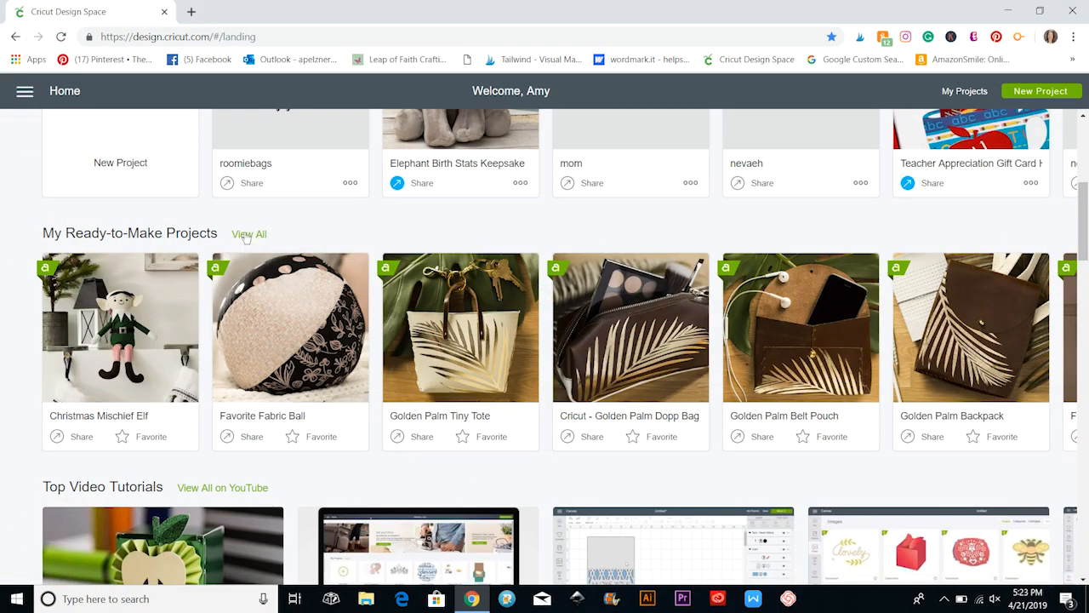
left_click(244, 234)
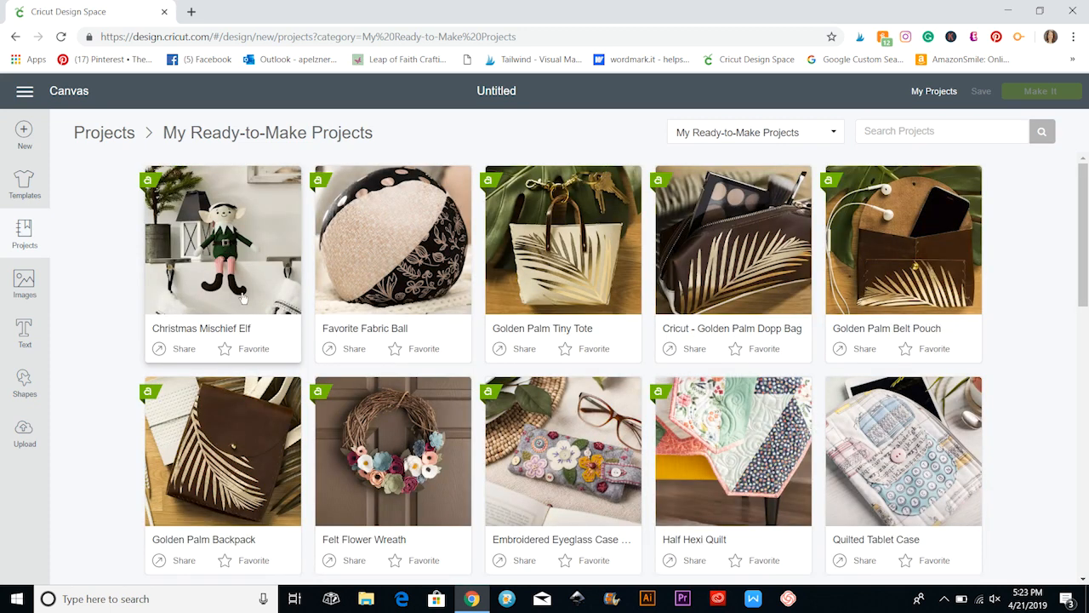
scroll(242, 298, "down", 1)
scroll(242, 298, "up", 1)
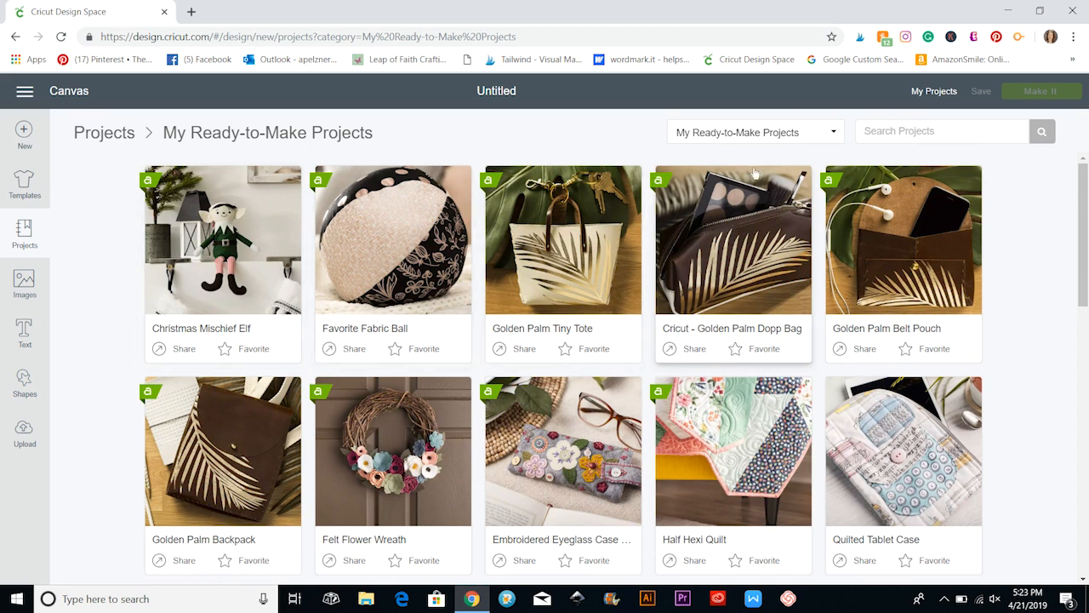
Switch the project category to Free for Cricut Maker.
left_click(833, 134)
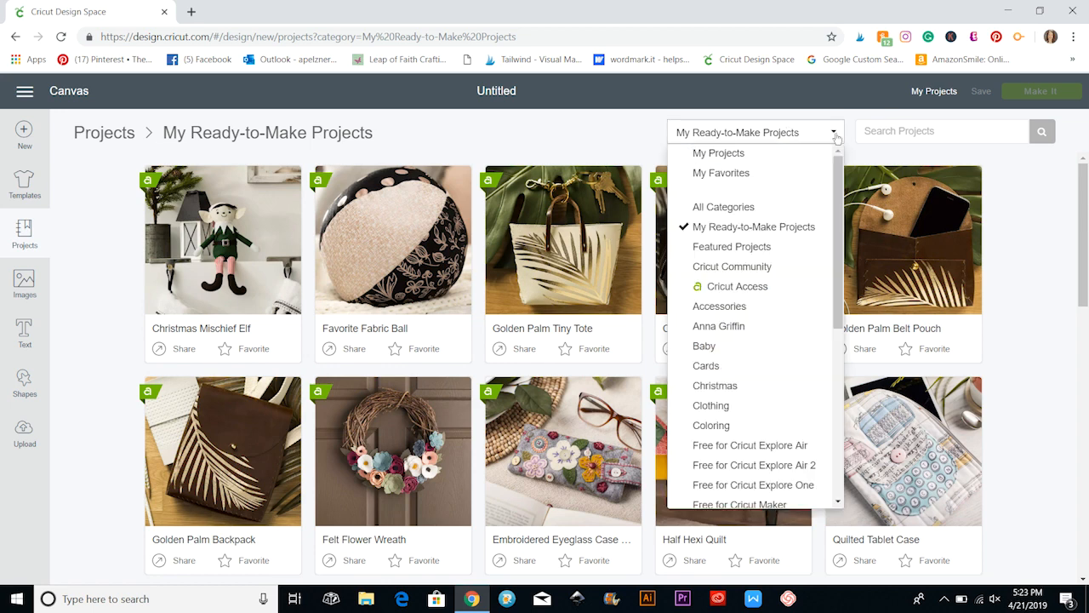
scroll(739, 390, "down", 1)
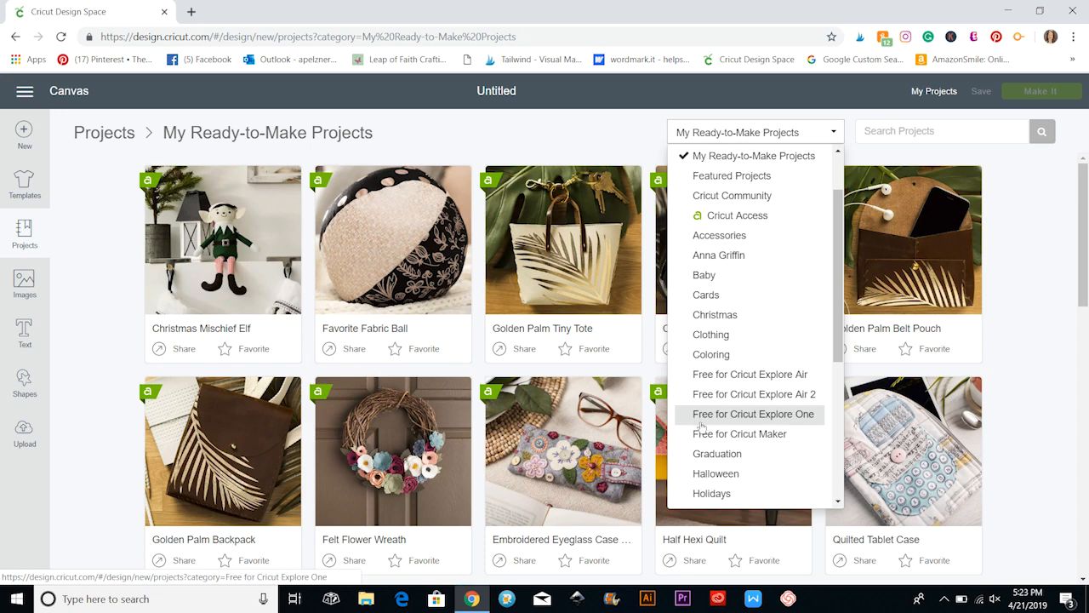
left_click(747, 434)
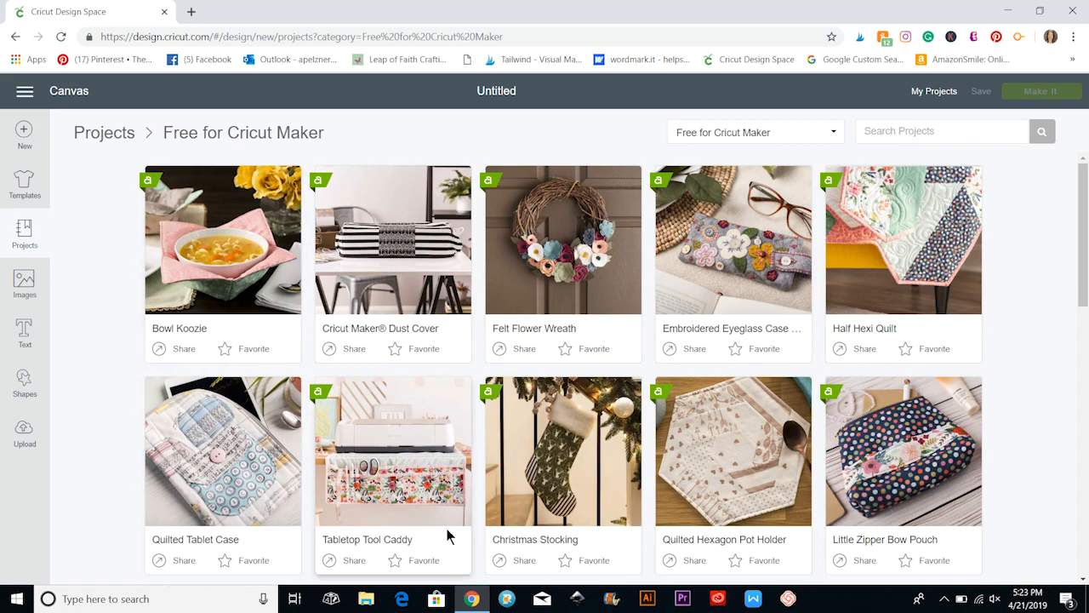
Look through the whole range of projects in the Free for Cricut Maker category and return to its beginning.
scroll(479, 268, "down", 5)
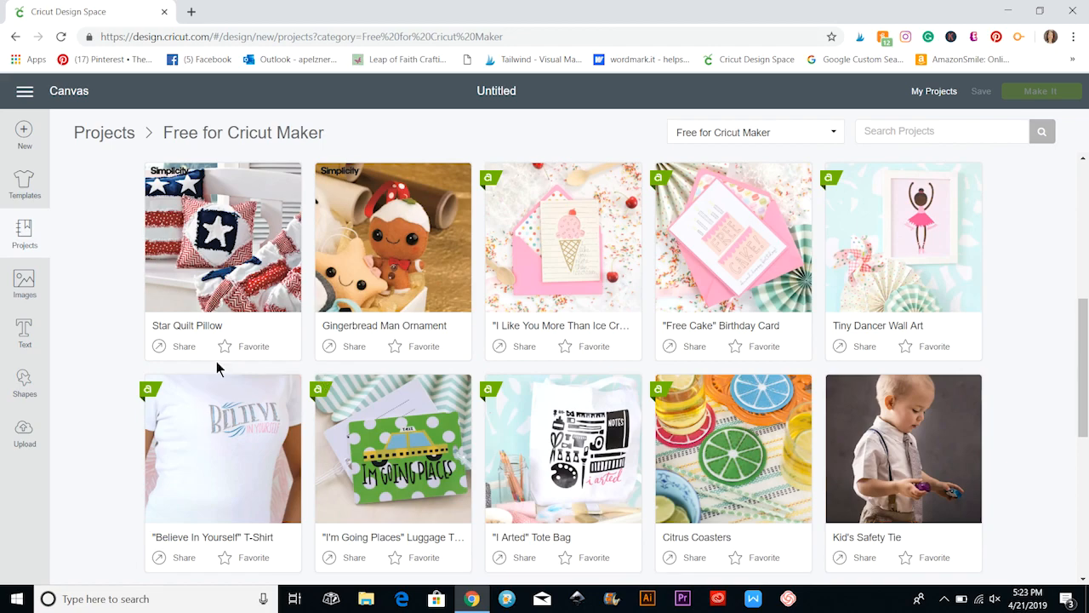
scroll(217, 368, "down", 2)
scroll(217, 367, "down", 6)
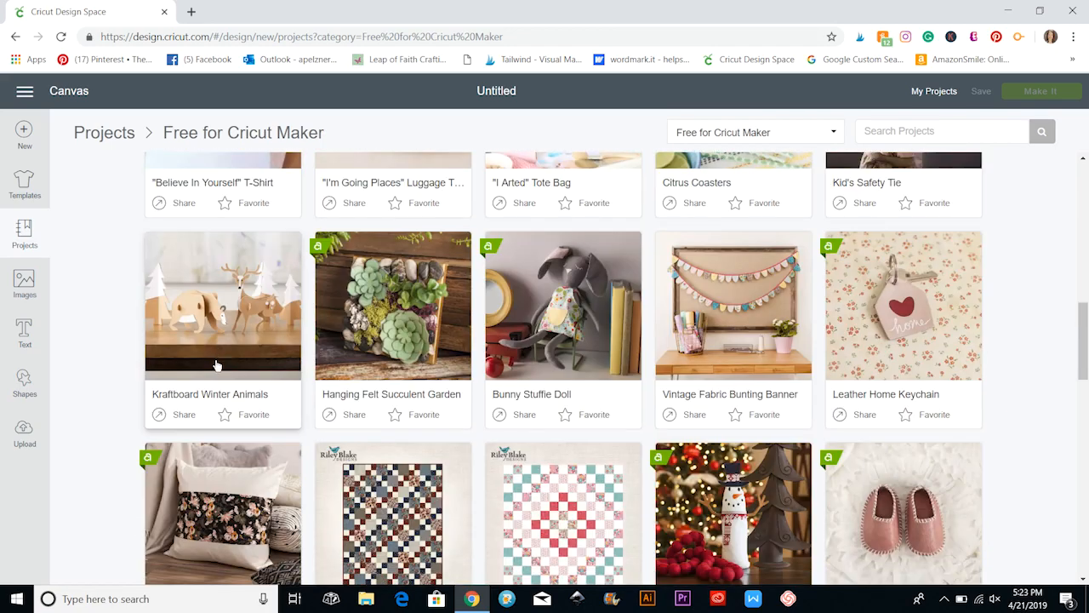
scroll(217, 366, "down", 2)
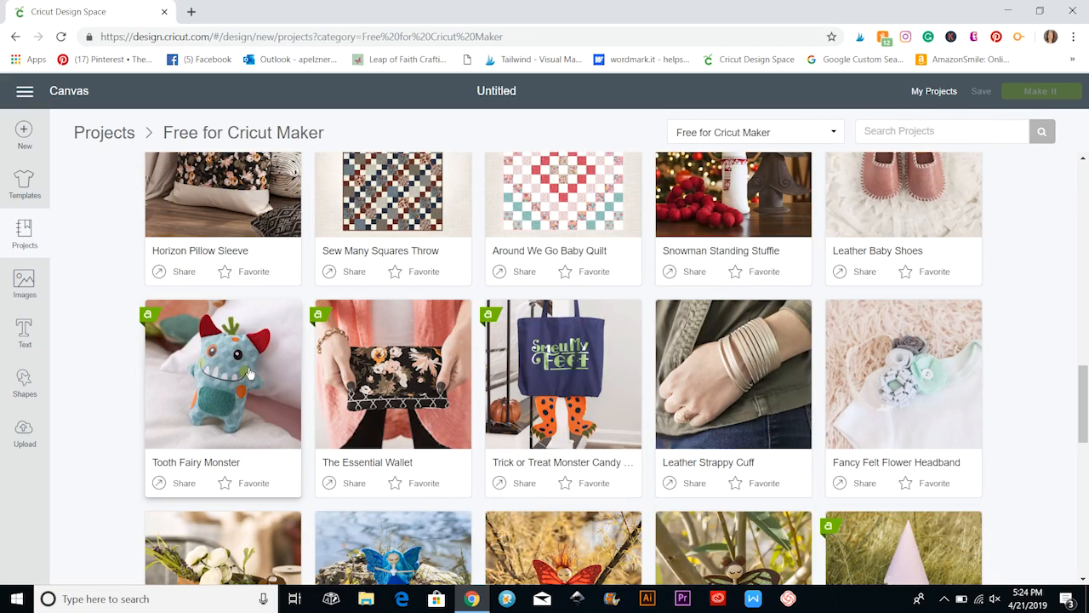
scroll(249, 375, "down", 3)
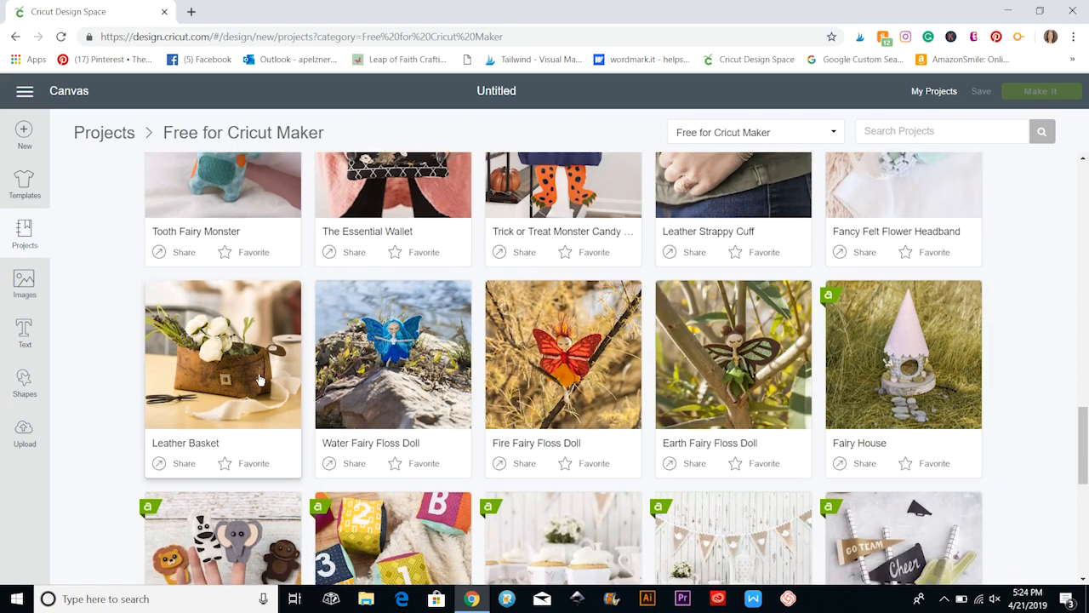
scroll(261, 378, "down", 4)
scroll(260, 379, "down", 3)
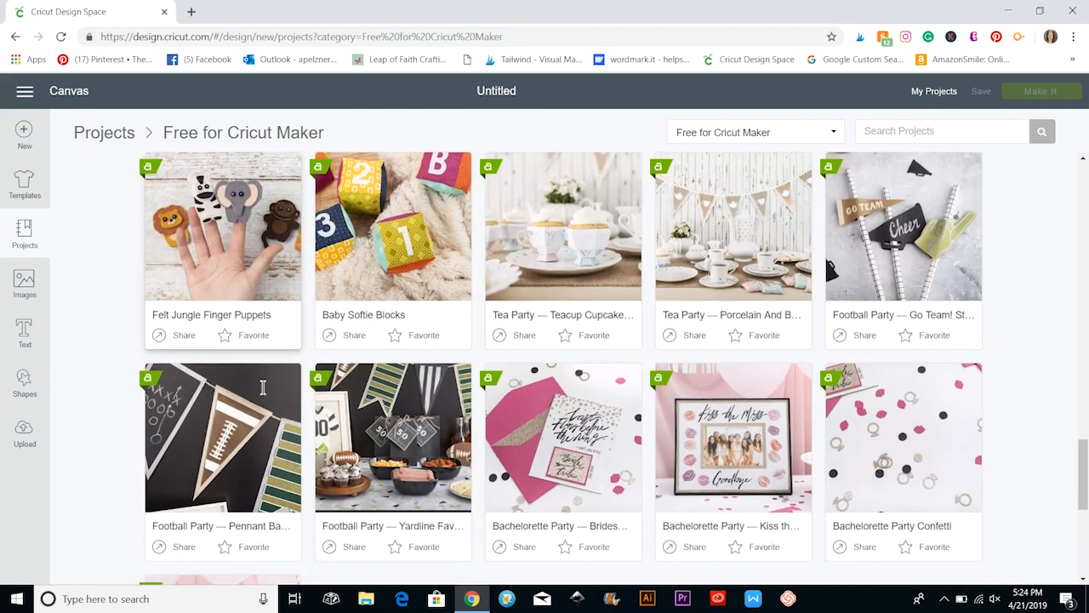
scroll(263, 389, "up", 4)
scroll(263, 392, "up", 10)
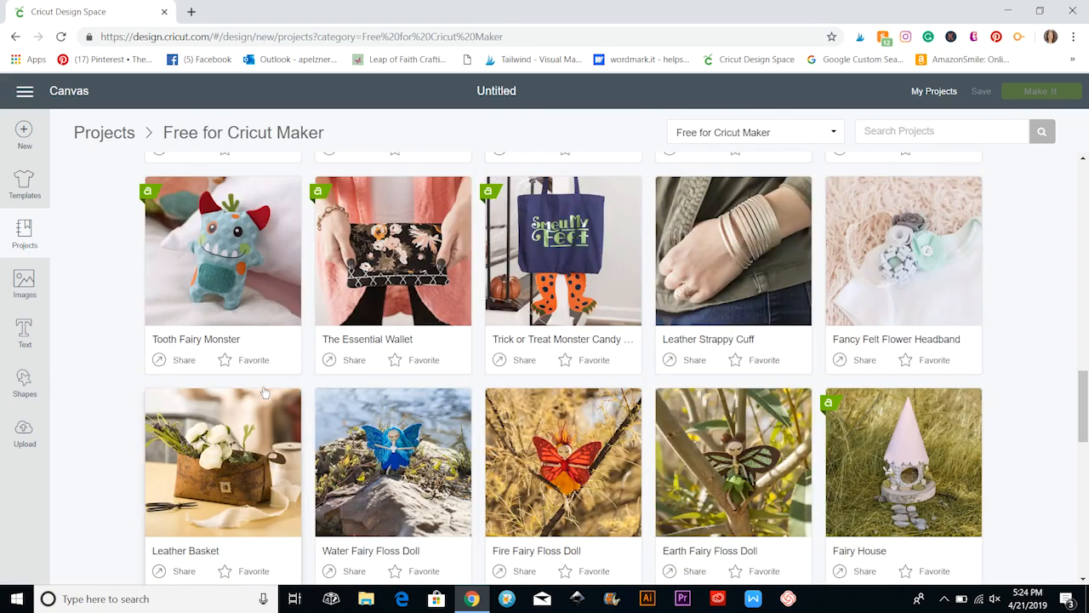
scroll(264, 391, "up", 6)
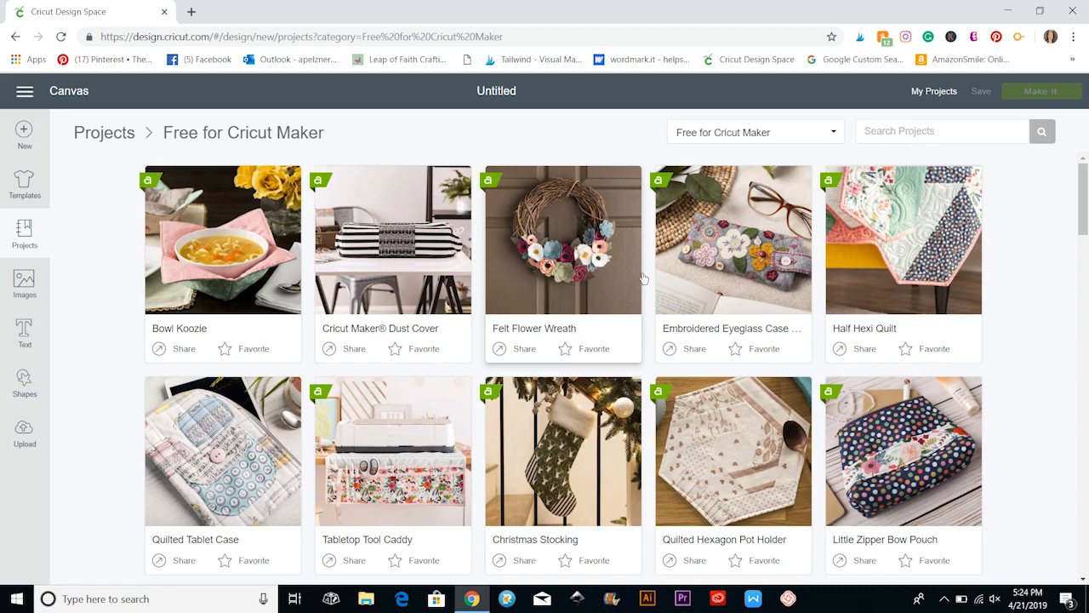
Open the Little Zipper Bow Pouch project and read its materials, preparation, cutting and assembly instructions.
scroll(563, 253, "down", 2)
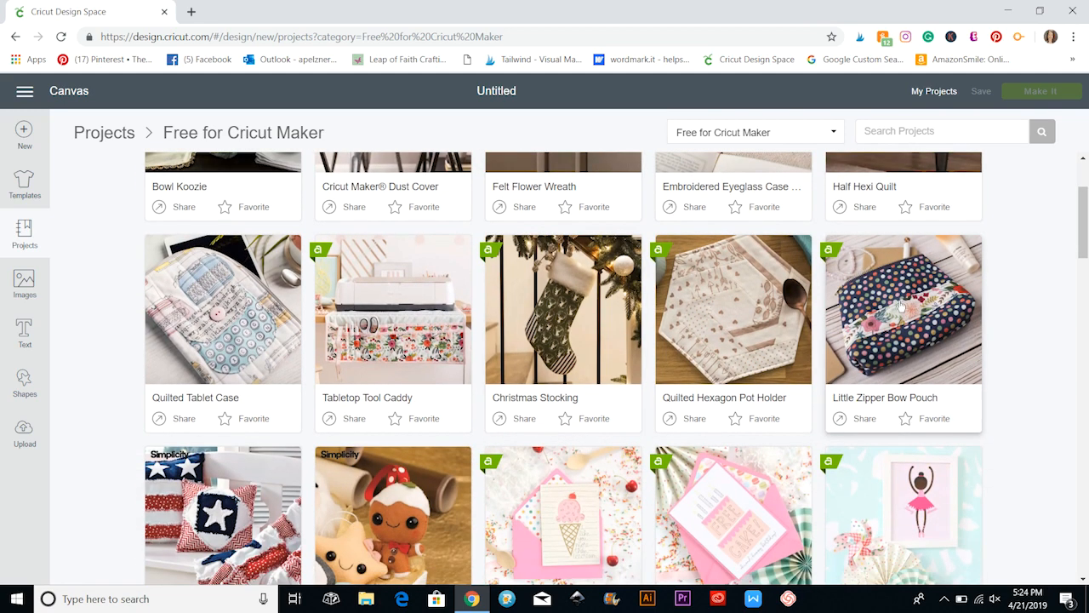
left_click(895, 311)
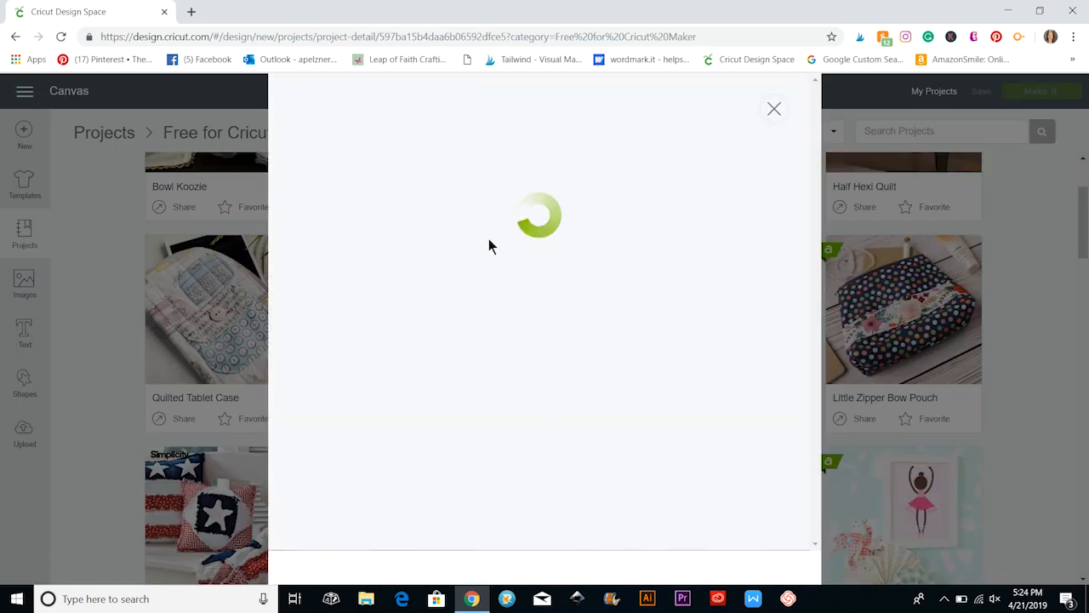
scroll(487, 244, "down", 6)
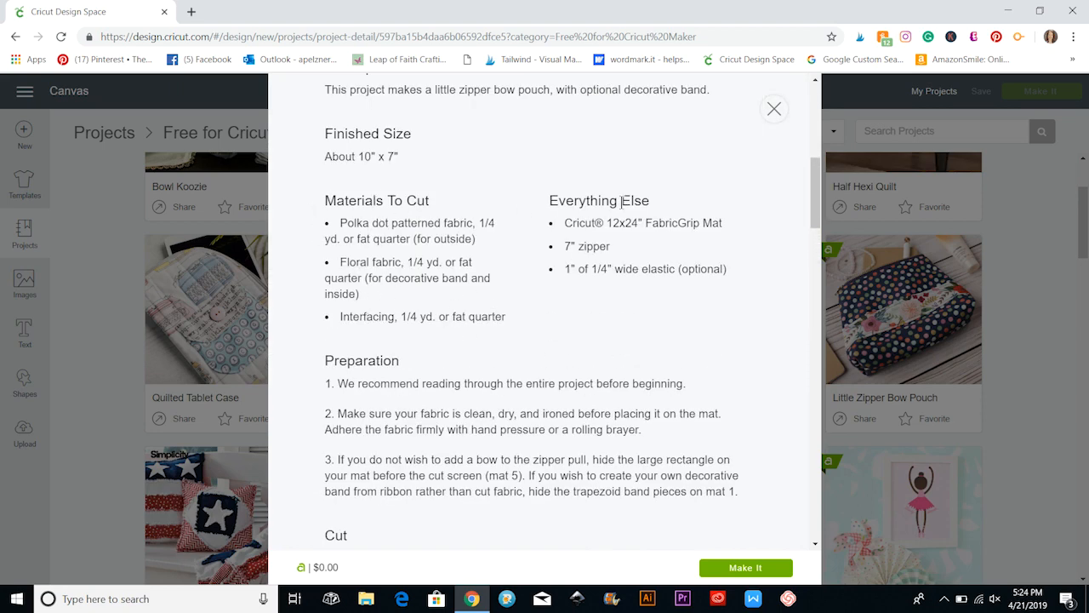
scroll(408, 302, "down", 5)
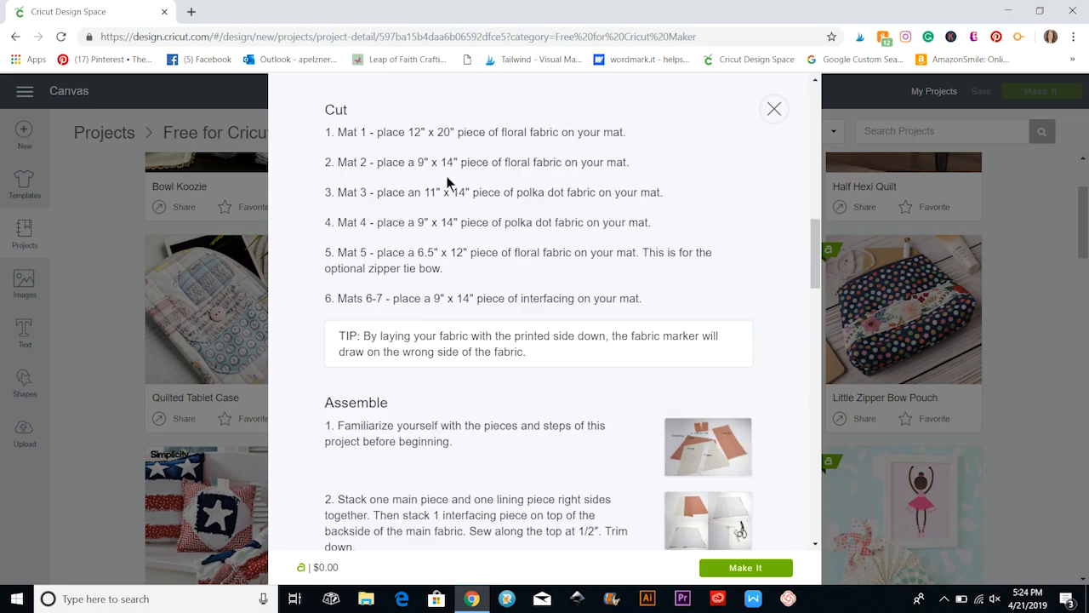
scroll(423, 288, "down", 2)
mouse_move(685, 251)
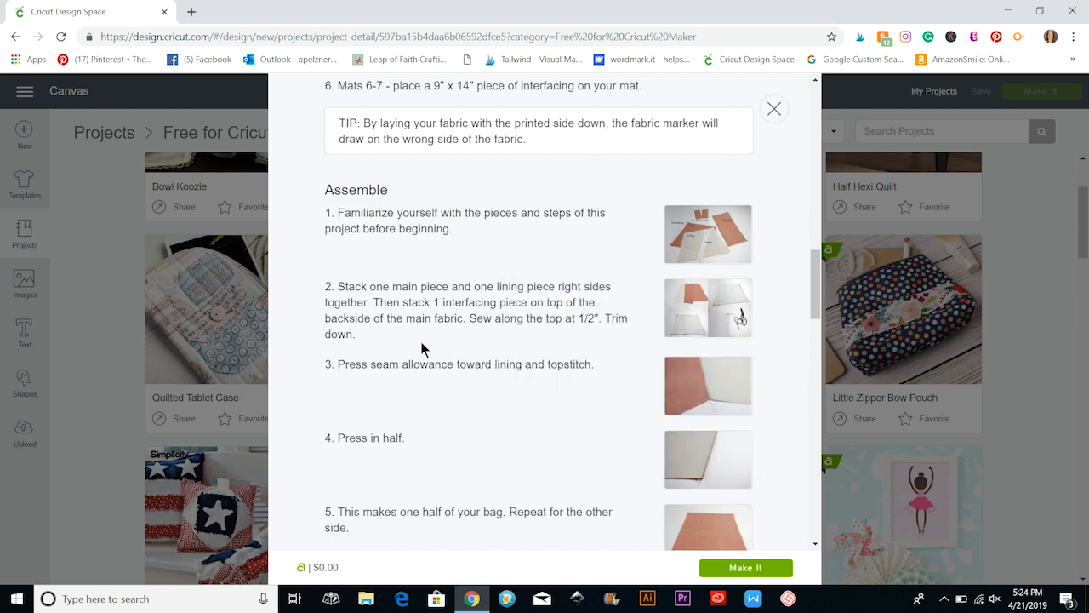
Read the remaining assembly instructions of the Little Zipper Bow Pouch, return to the project's overview and close the project.
scroll(420, 342, "down", 15)
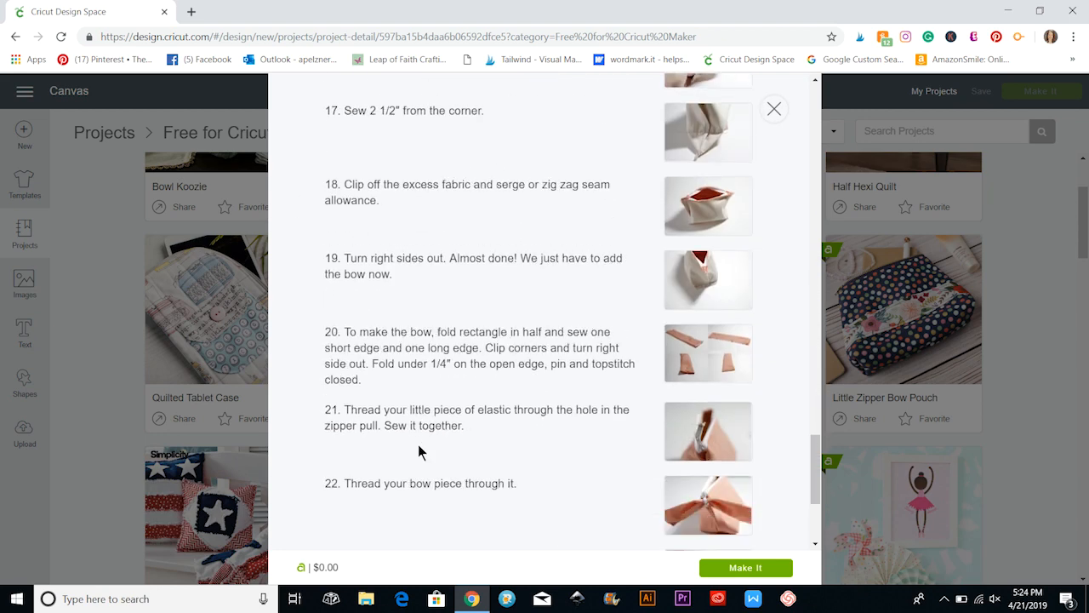
scroll(418, 451, "down", 3)
scroll(418, 452, "up", 12)
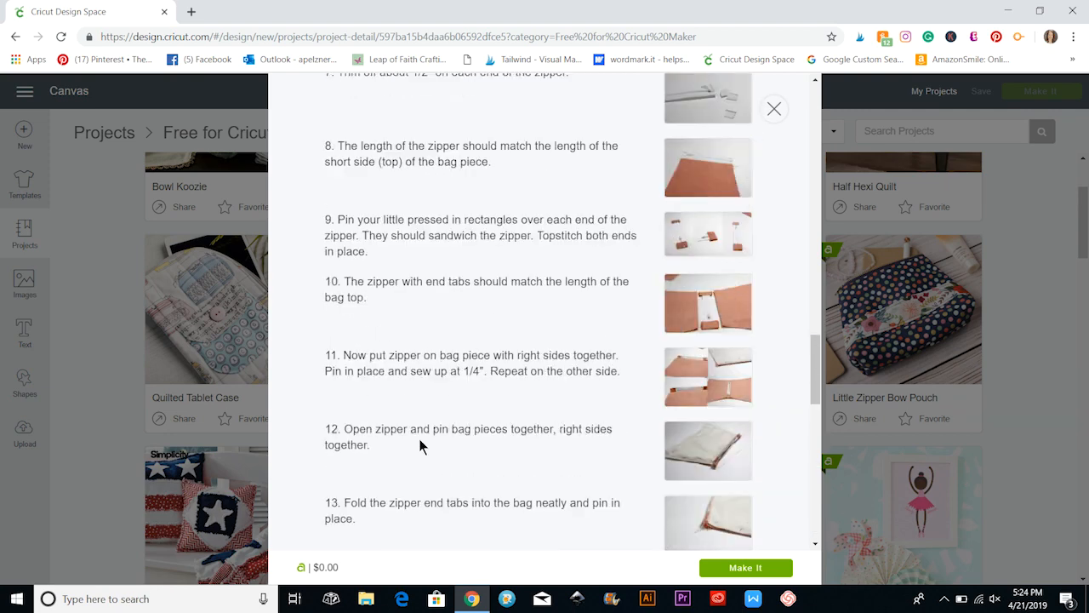
scroll(420, 446, "up", 15)
scroll(414, 428, "up", 4)
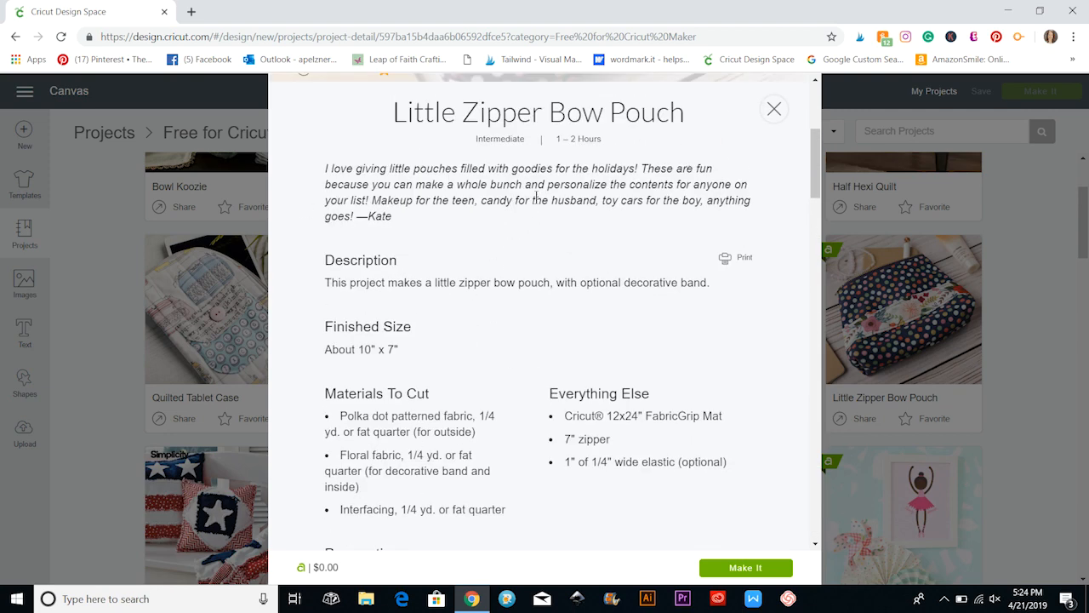
left_click(774, 109)
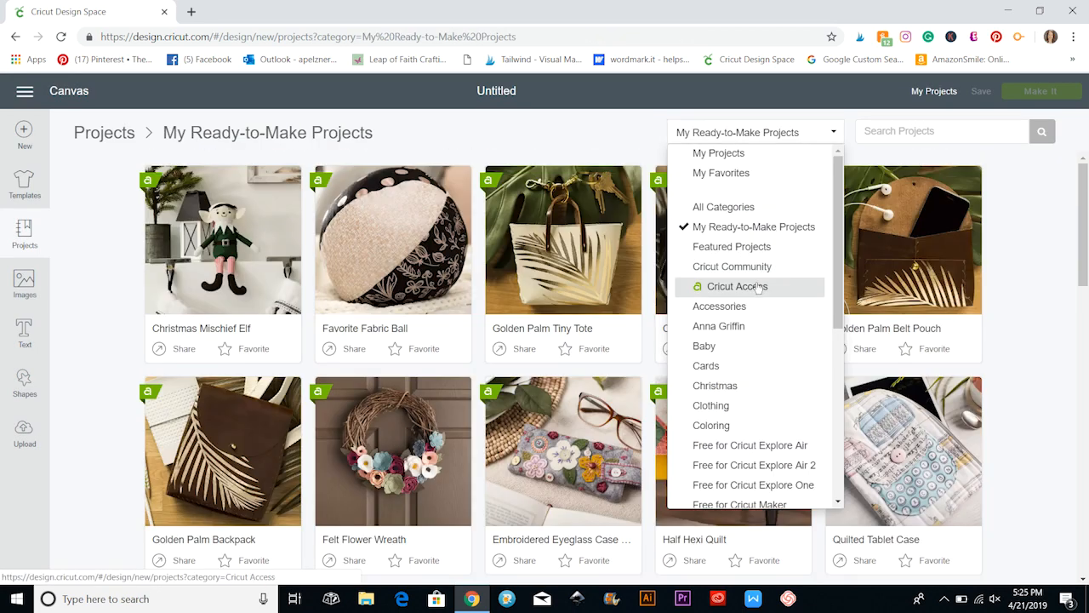
Switch the project category to Cricut Access and look through the projects it offers.
left_click(758, 288)
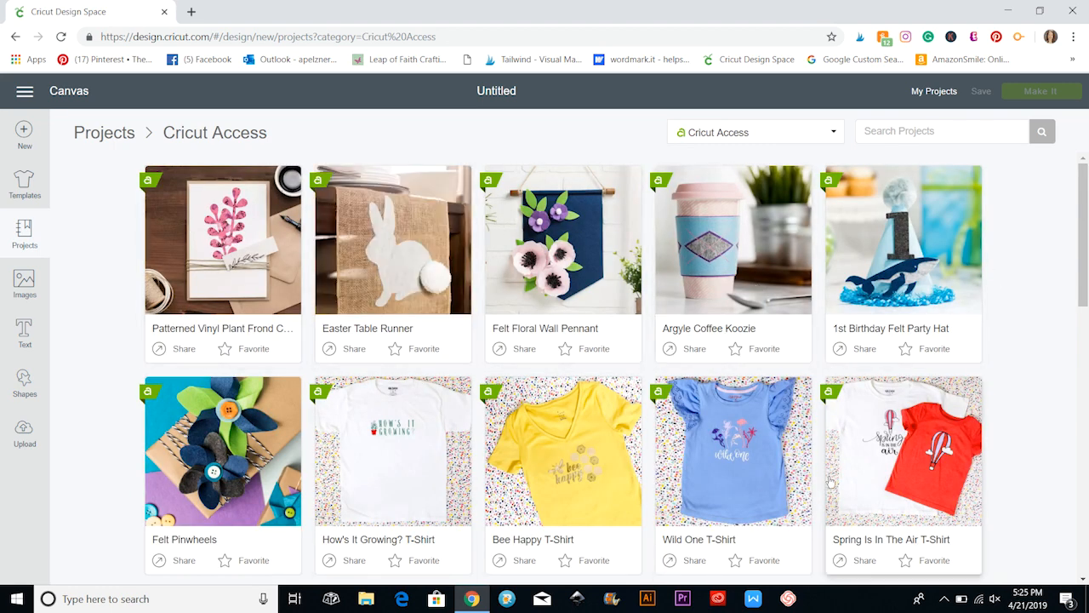
scroll(834, 494, "down", 3)
scroll(833, 483, "down", 6)
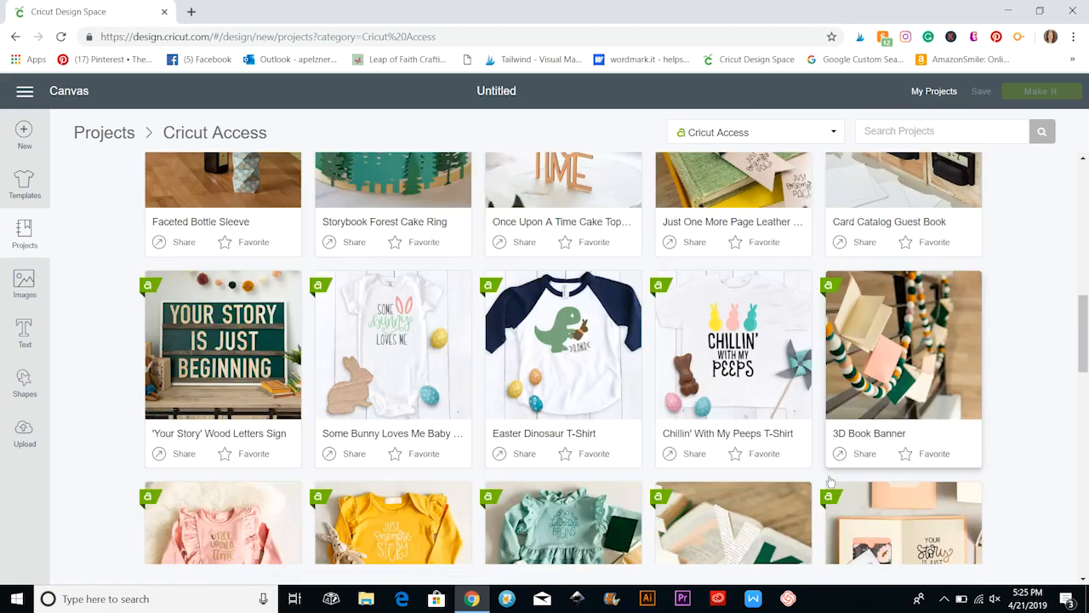
scroll(208, 323, "down", 3)
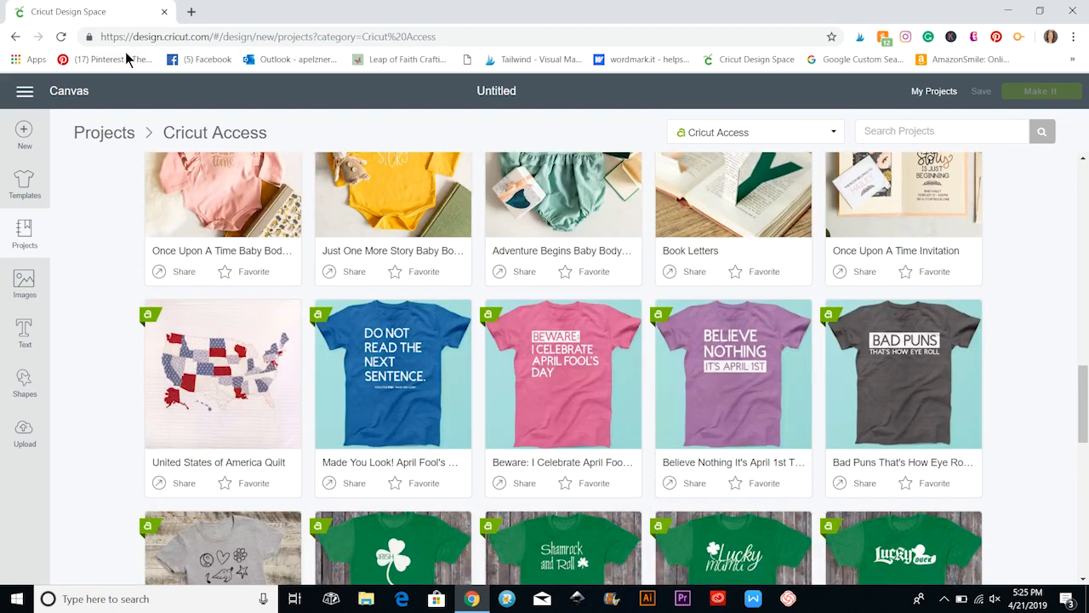
scroll(499, 308, "down", 3)
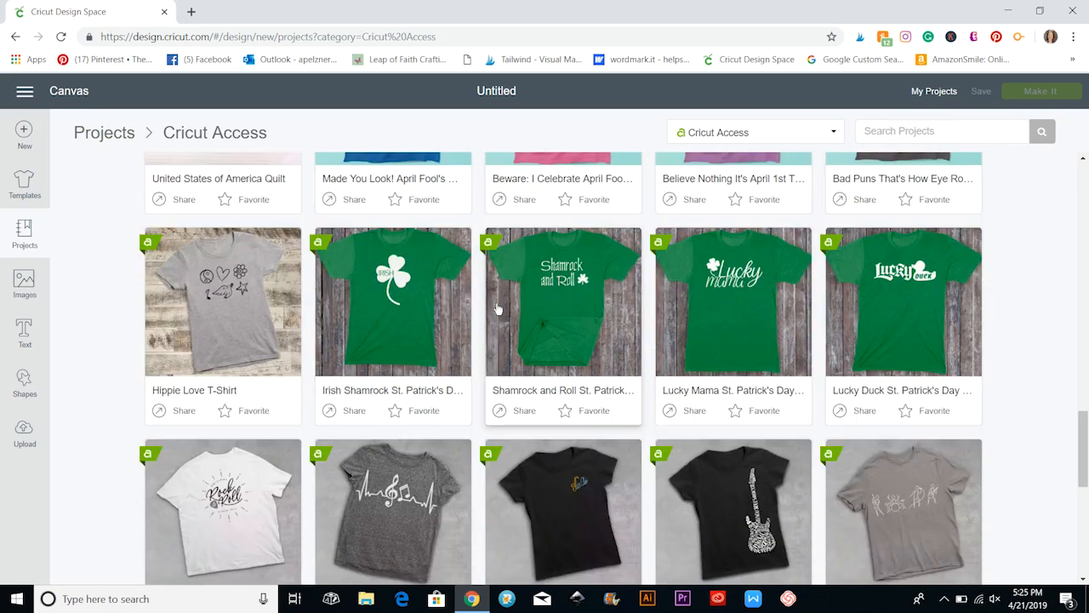
scroll(482, 331, "down", 5)
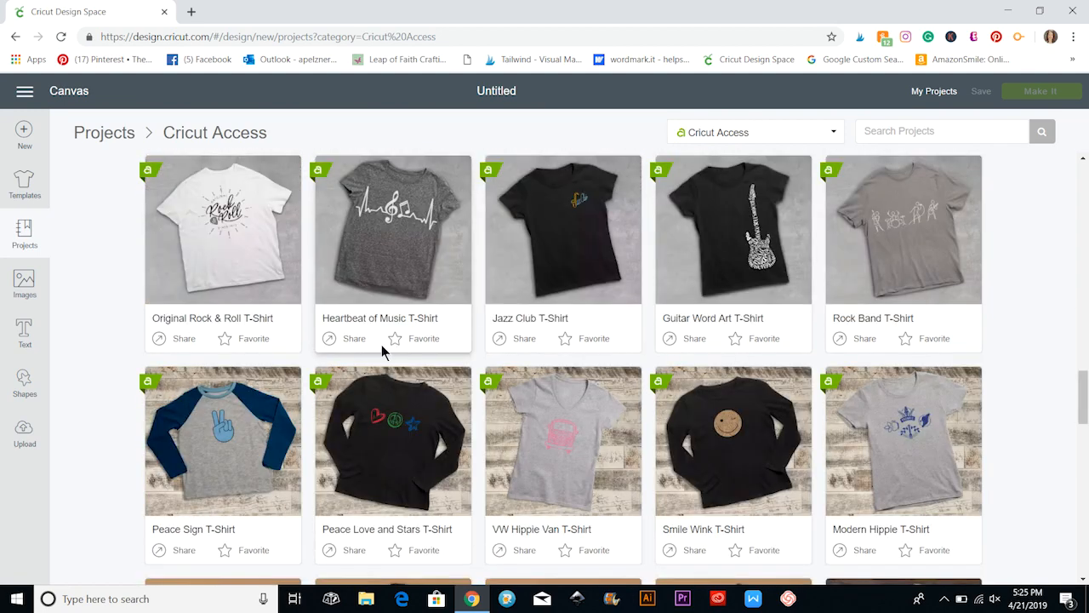
scroll(443, 284, "down", 5)
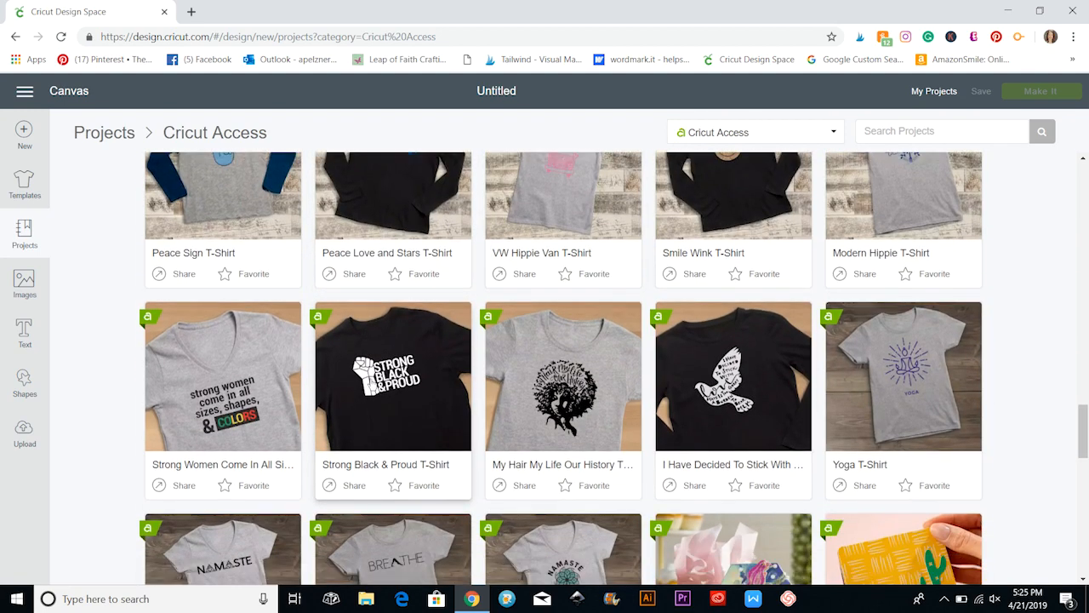
scroll(332, 378, "down", 3)
scroll(522, 474, "up", 5)
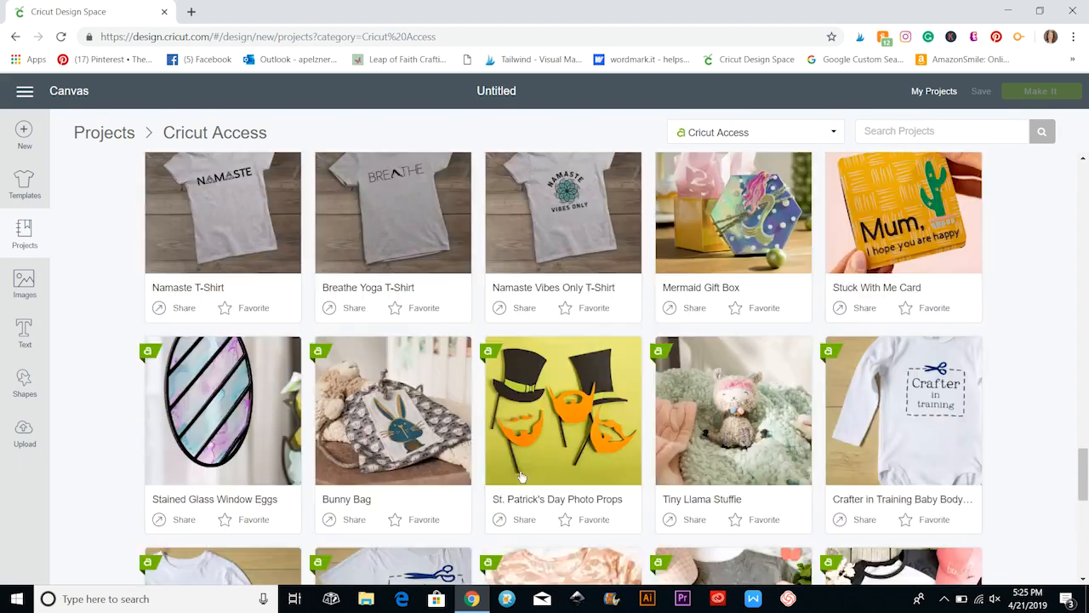
scroll(522, 475, "up", 10)
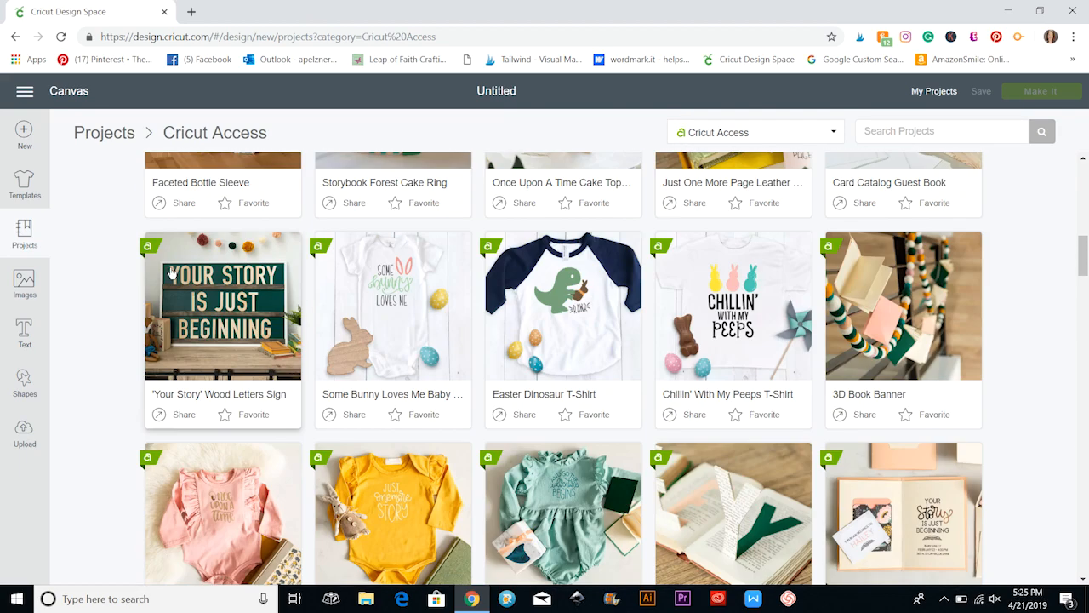
Switch the project category to Cricut Community and look through the projects shared there.
left_click(748, 135)
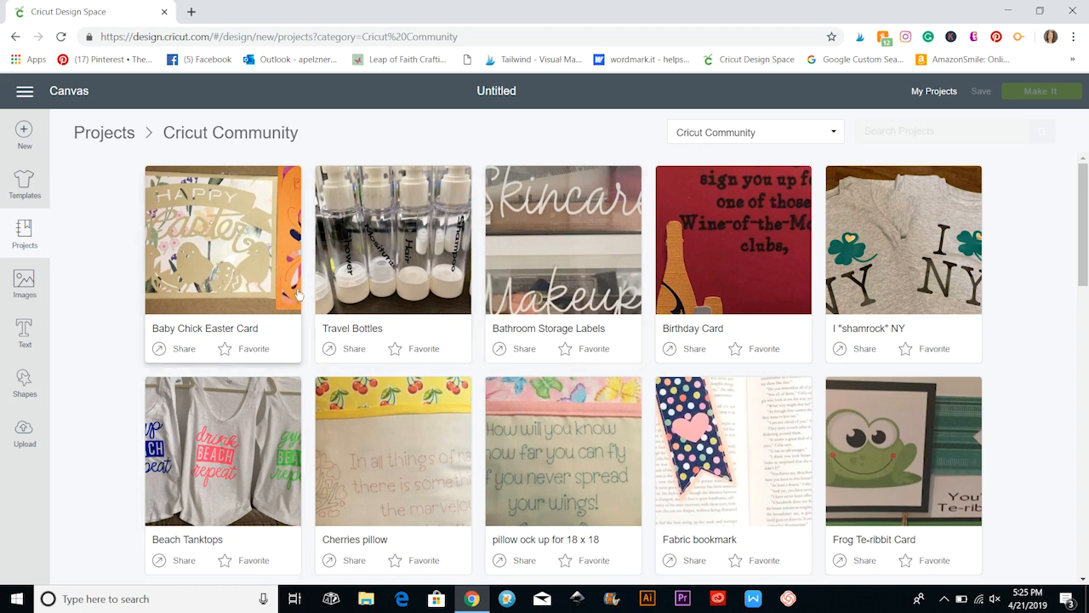
scroll(204, 341, "down", 1)
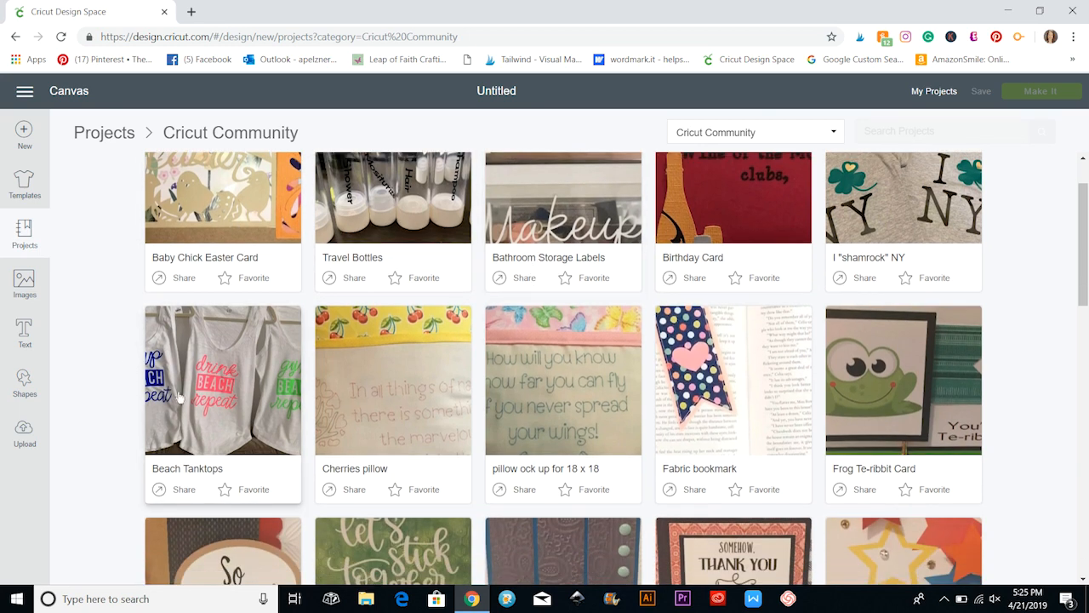
scroll(210, 400, "down", 3)
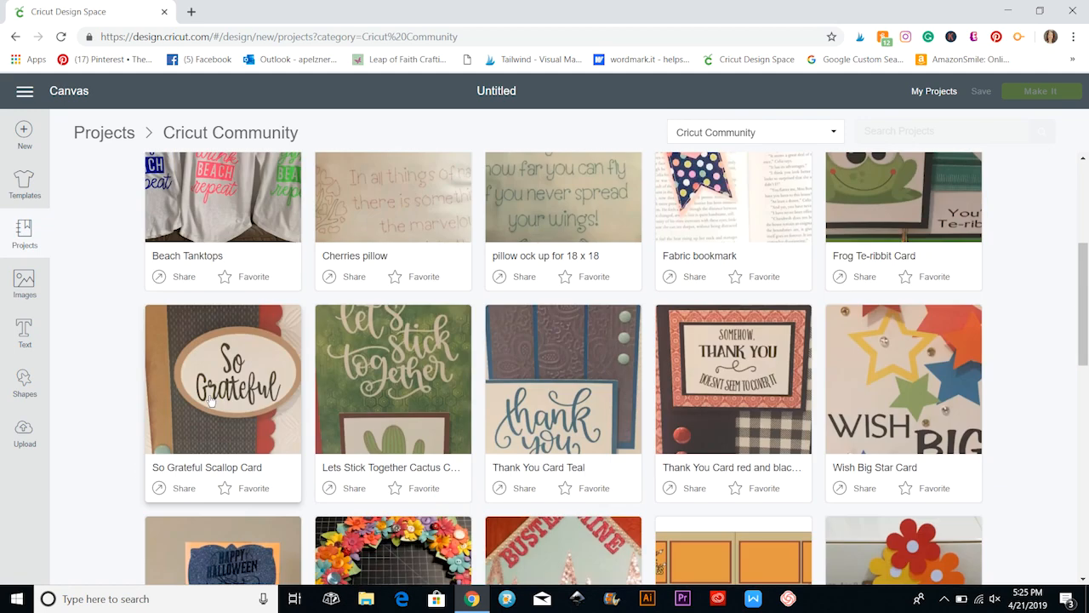
scroll(210, 400, "down", 1)
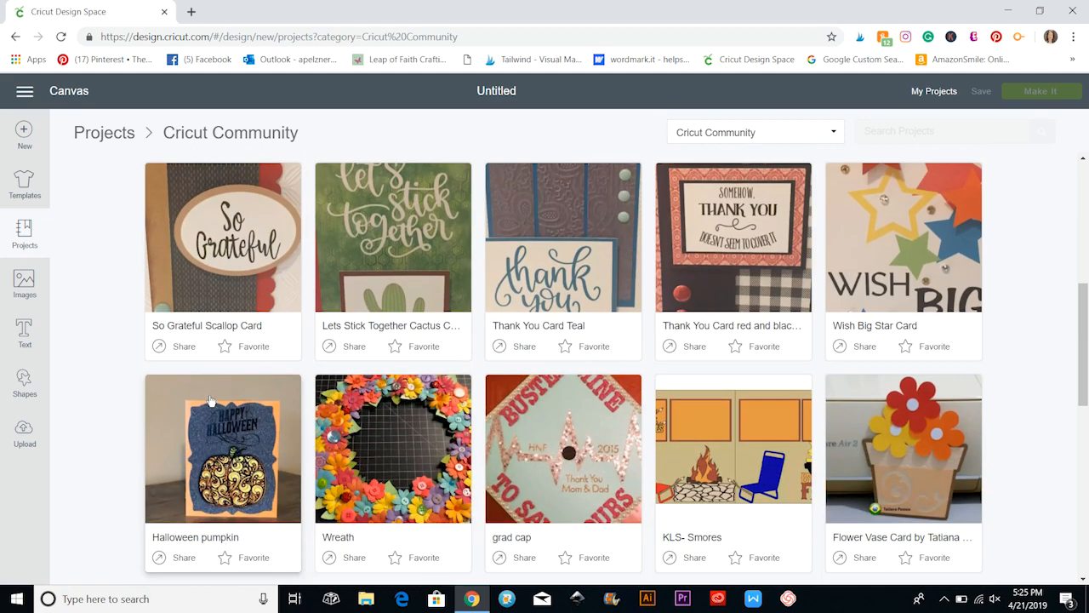
scroll(210, 400, "down", 2)
scroll(216, 383, "down", 3)
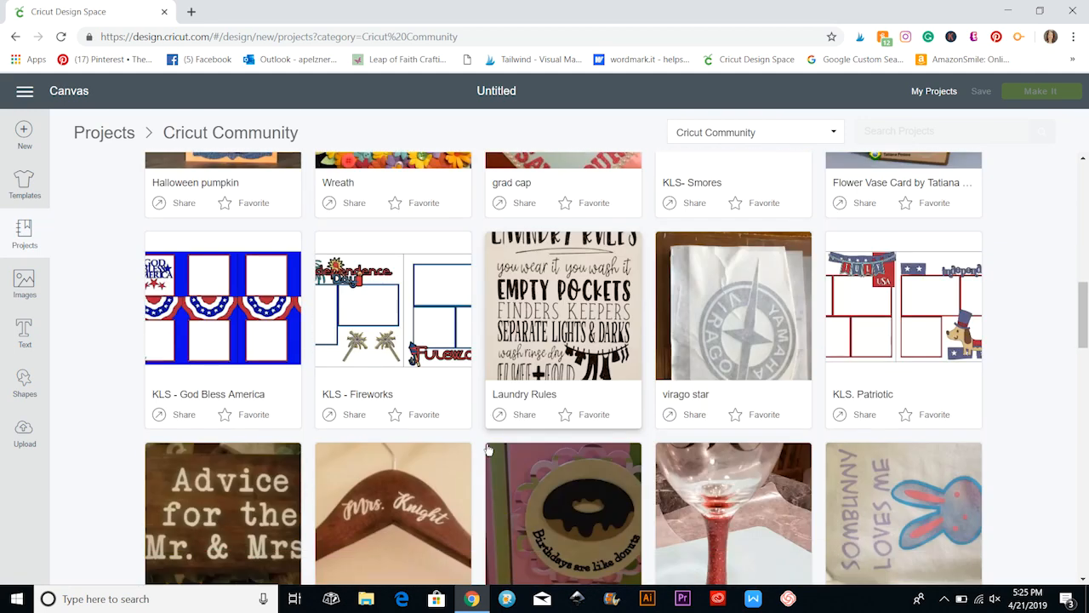
scroll(552, 462, "down", 1)
scroll(600, 481, "down", 2)
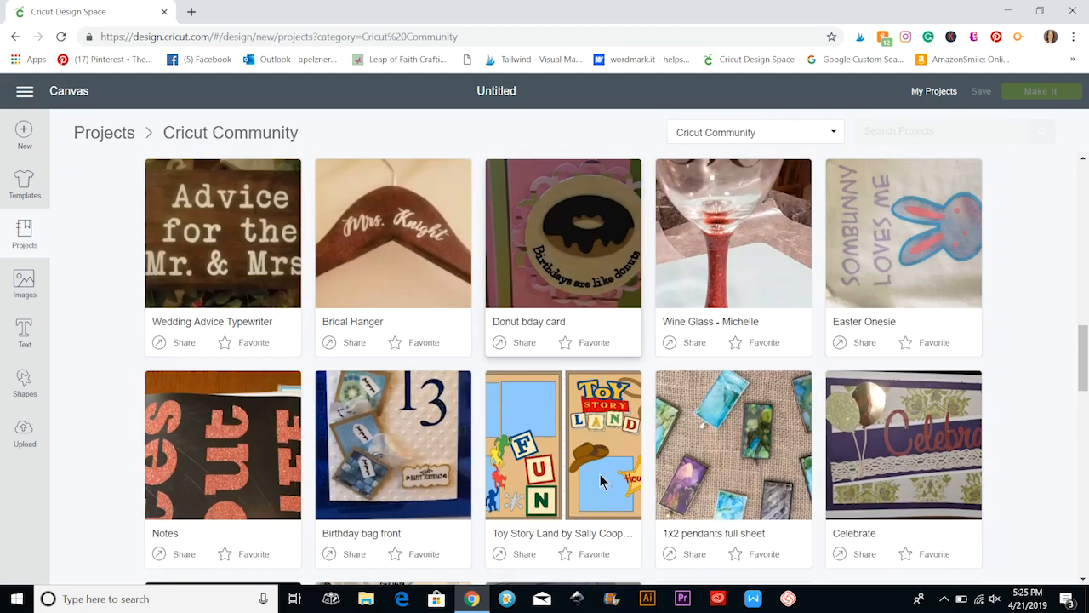
scroll(347, 503, "down", 2)
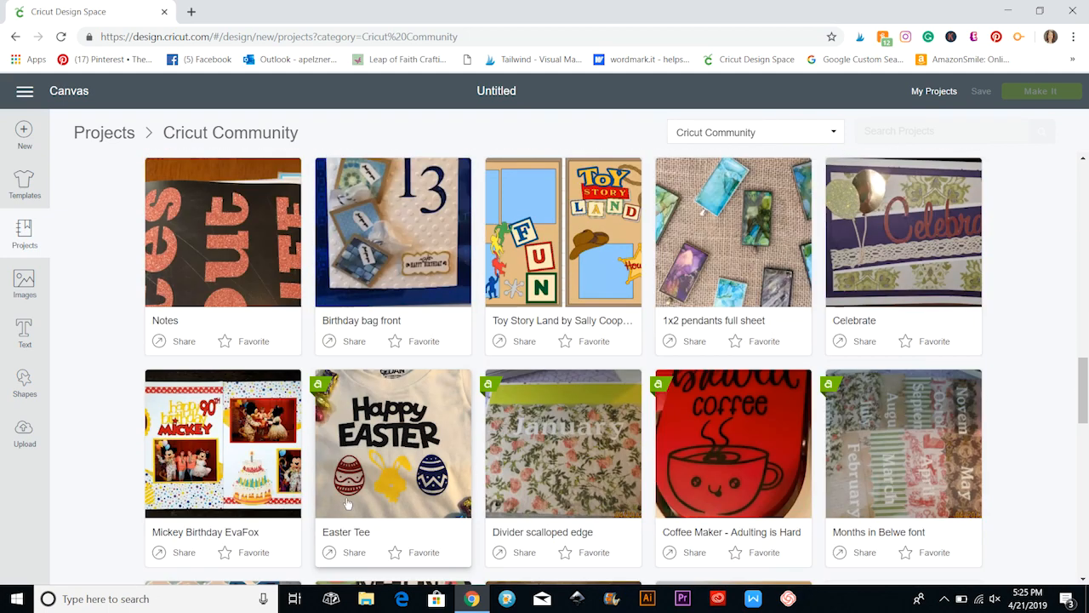
Open the Easter Tee project, check its description, images and fonts used and price, and close it.
left_click(379, 443)
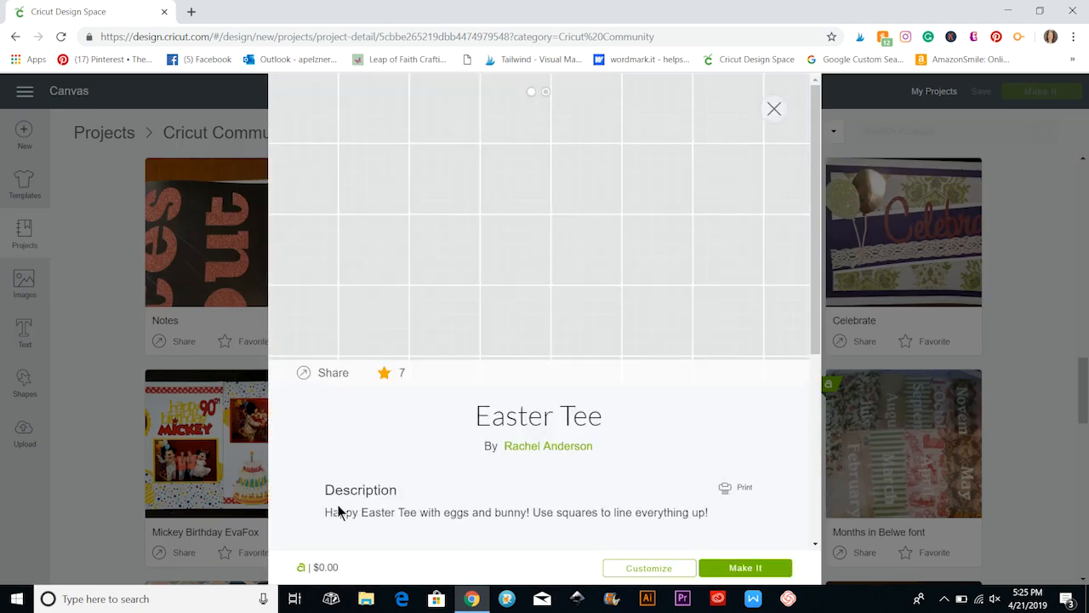
scroll(341, 507, "down", 3)
scroll(345, 508, "down", 1)
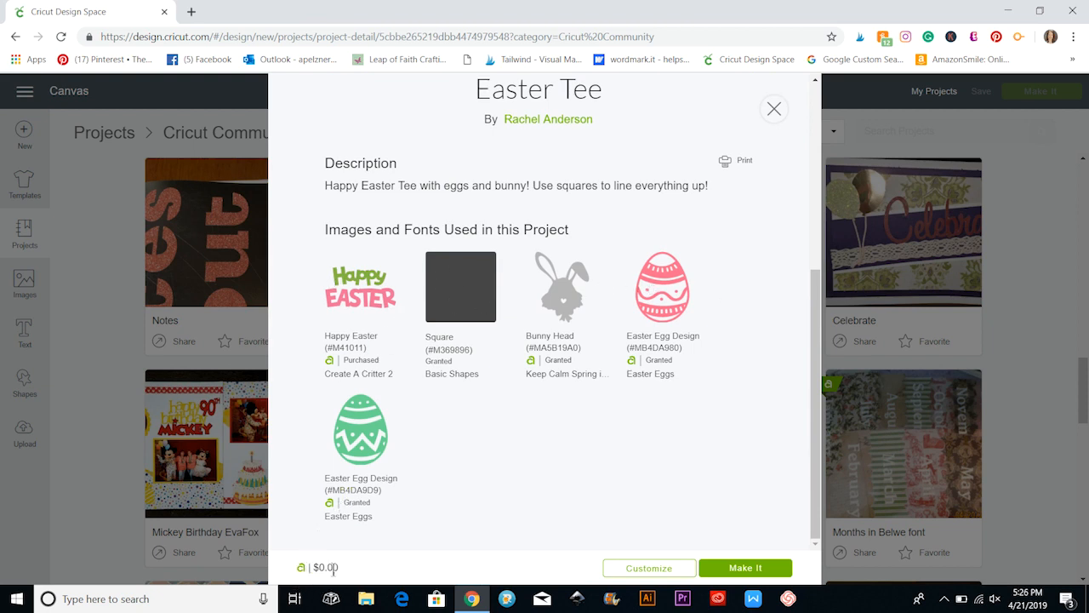
left_click(774, 108)
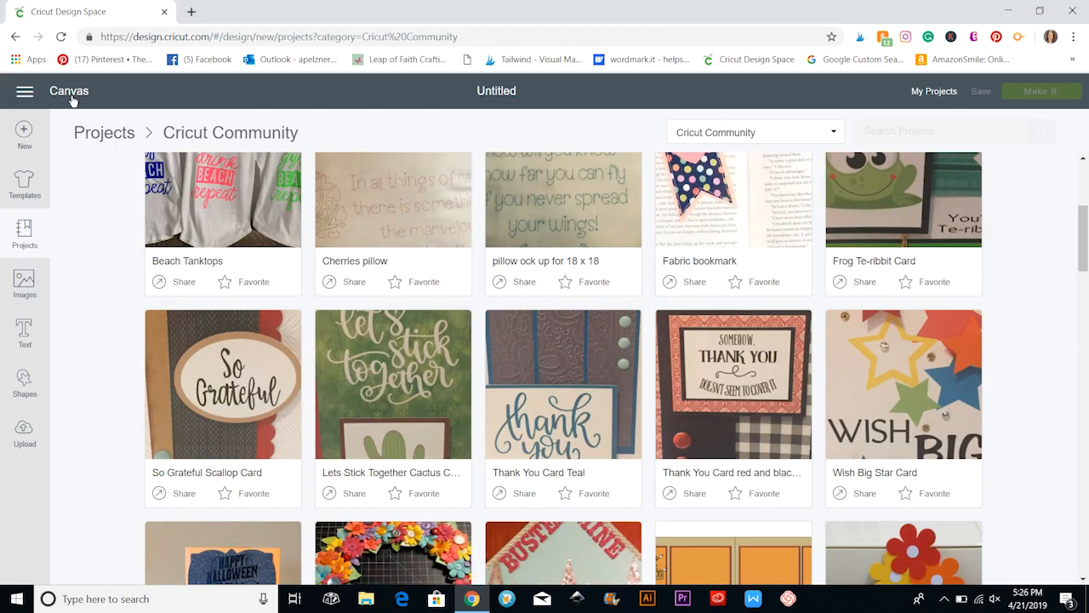
Leave the project collection for the Home page and look through its project categories down to Cricut Community.
left_click(71, 95)
left_click(24, 95)
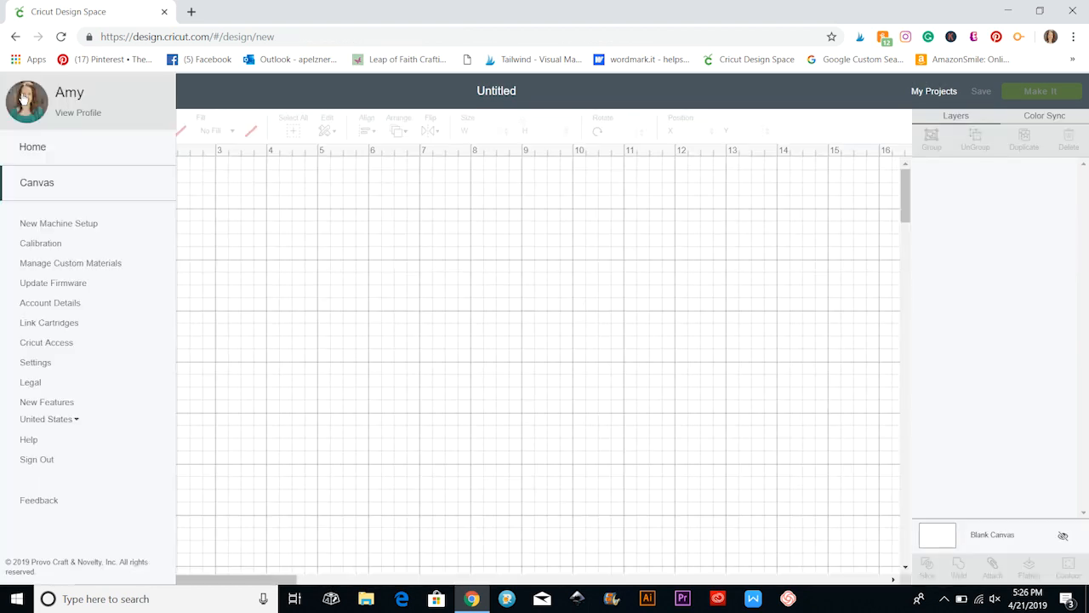
left_click(33, 144)
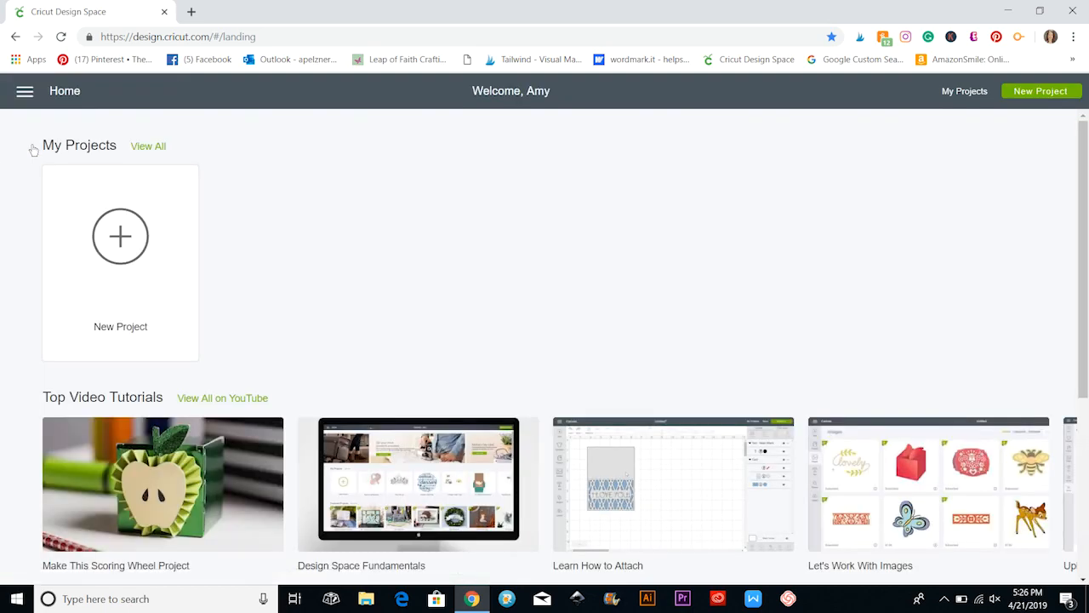
scroll(179, 350, "down", 6)
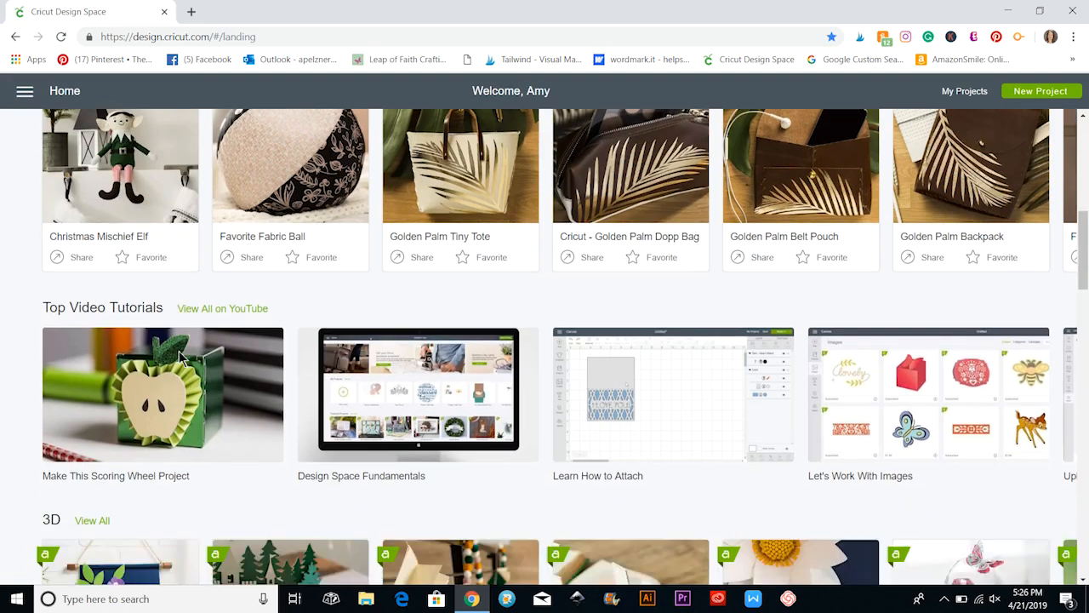
scroll(179, 351, "down", 9)
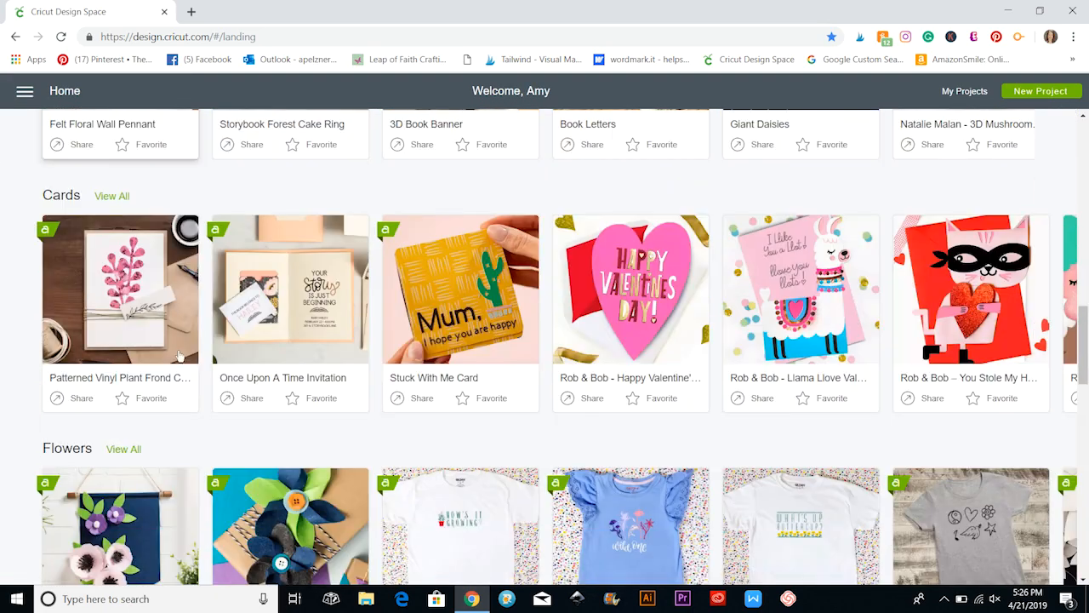
scroll(125, 334, "down", 8)
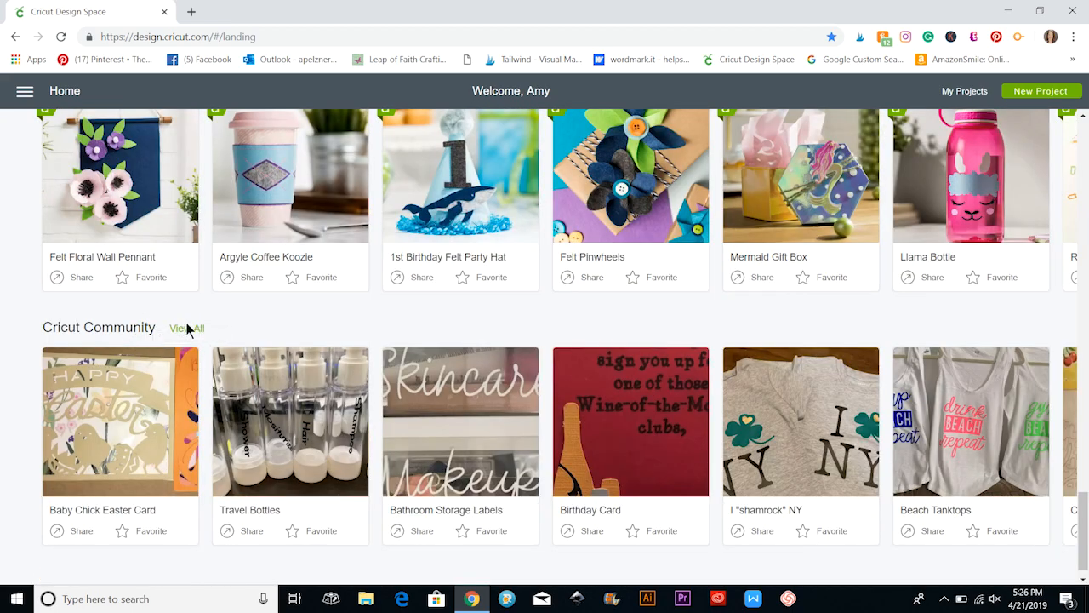
Display the complete Cricut Community collection from the Home page and look through its projects.
left_click(186, 330)
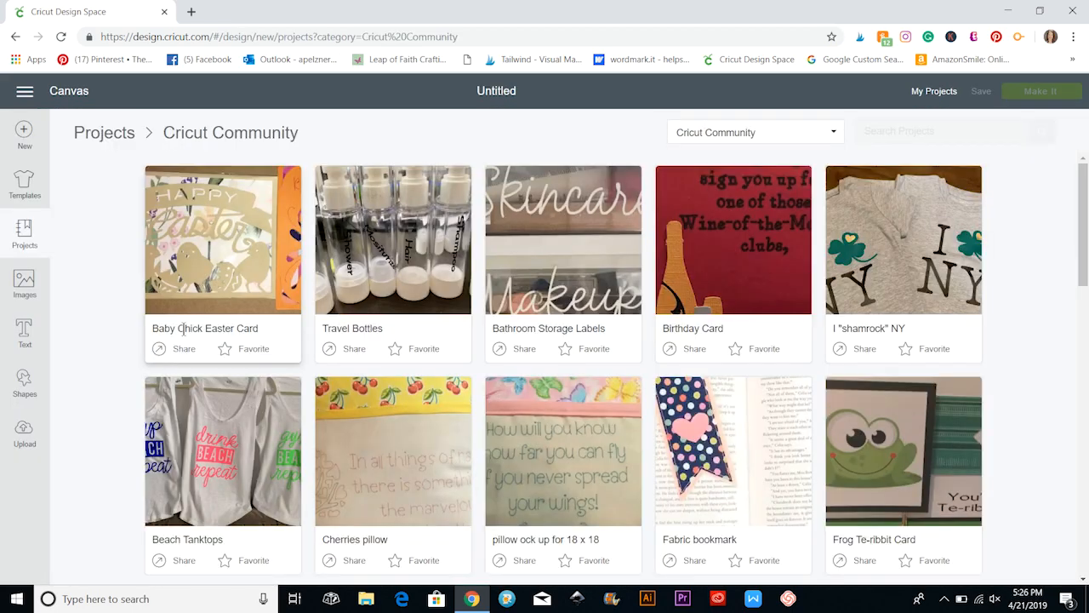
scroll(317, 341, "down", 10)
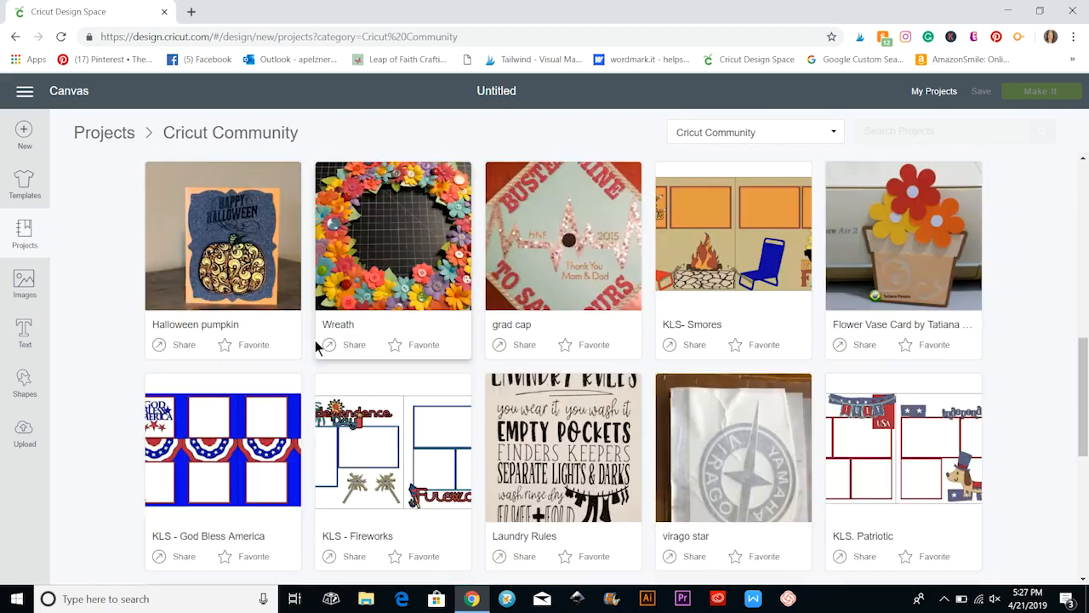
scroll(315, 344, "down", 8)
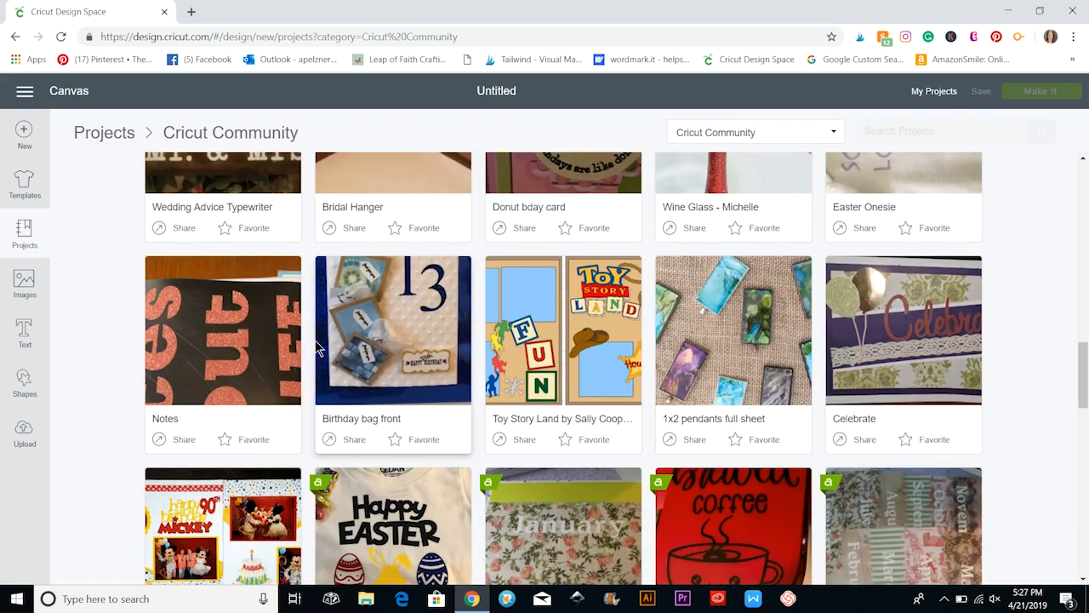
scroll(315, 344, "down", 3)
scroll(316, 348, "down", 1)
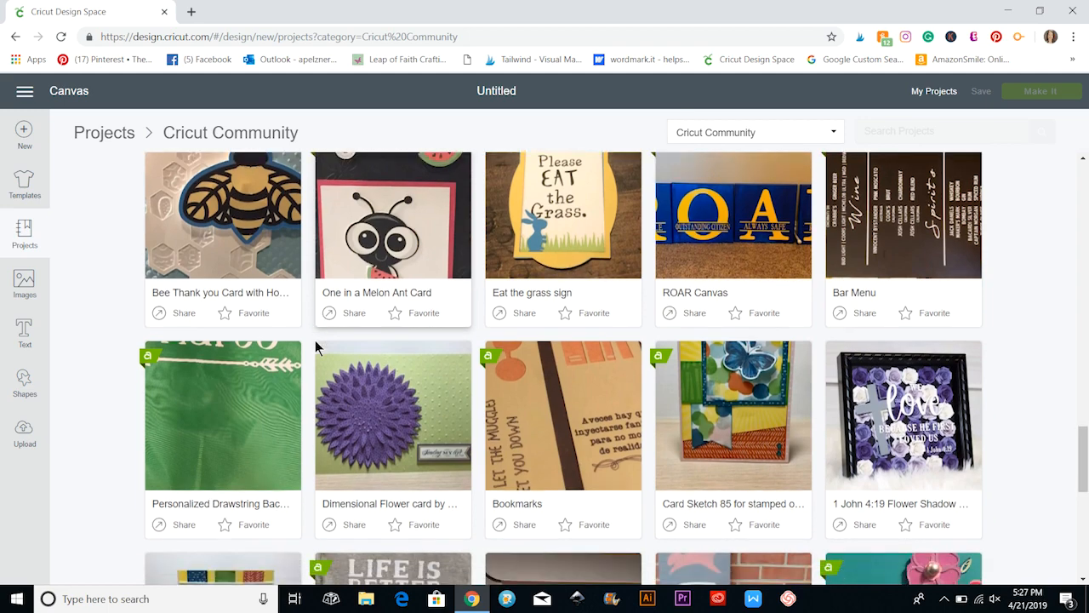
scroll(316, 347, "up", 20)
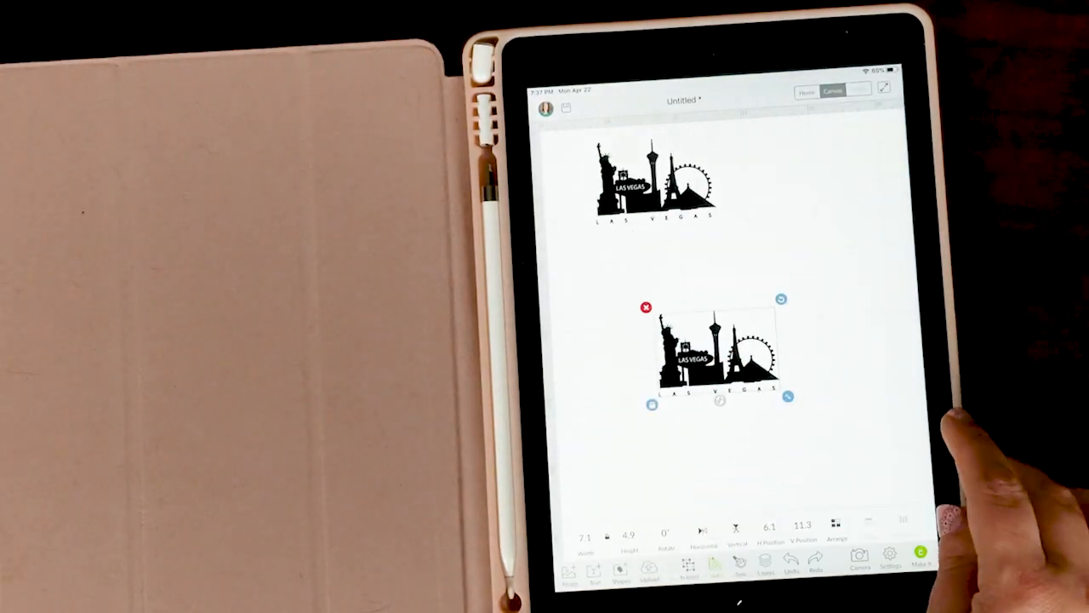
Add the text "love" to the iPad canvas and place it between the two Las Vegas skyline images.
left_click(594, 568)
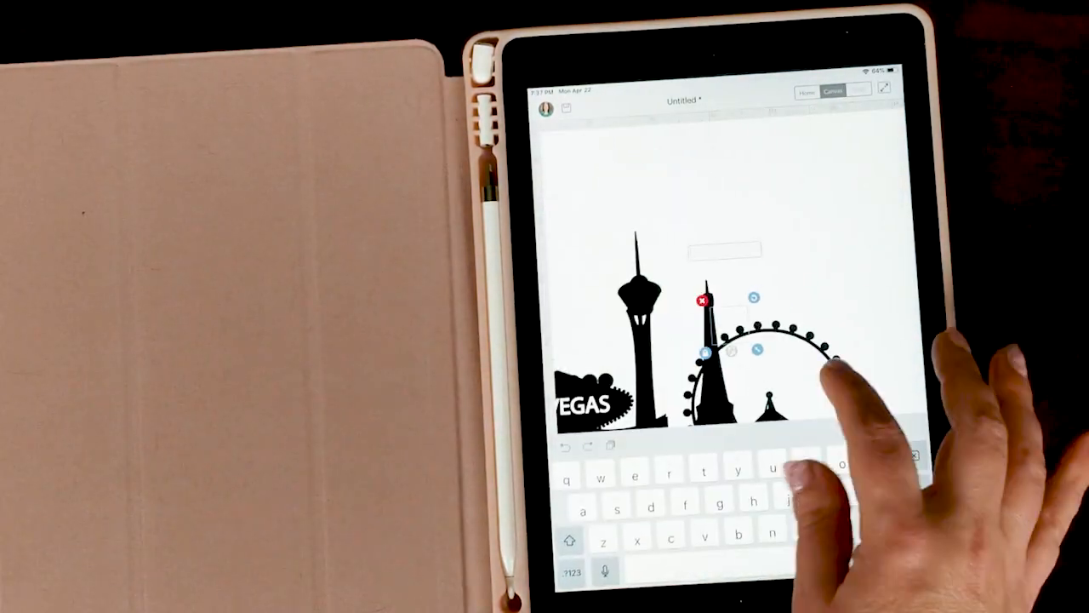
type("love")
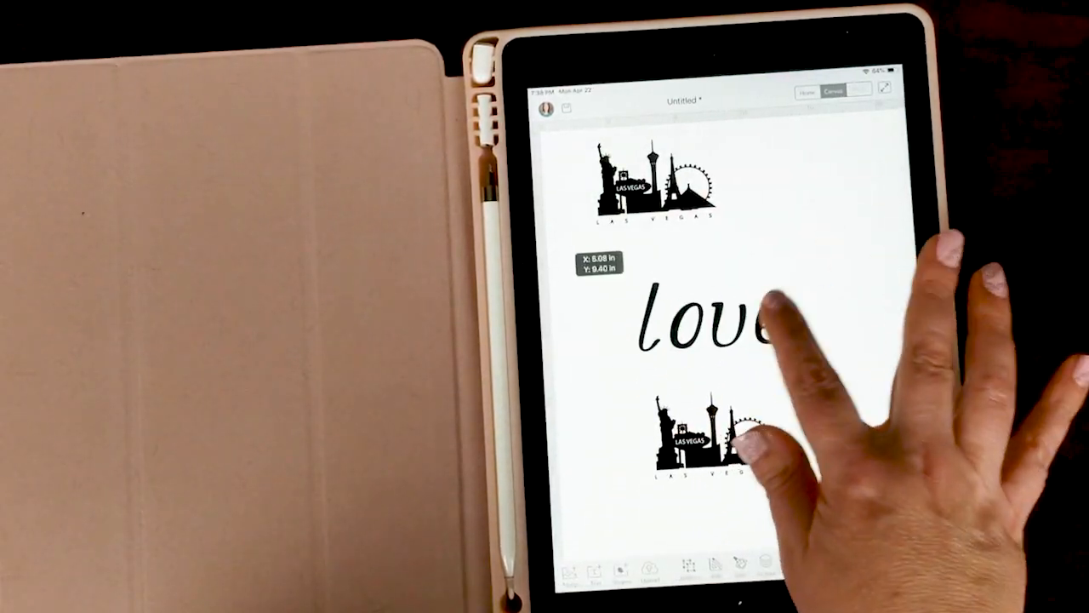
left_click_drag(773, 311, 766, 324)
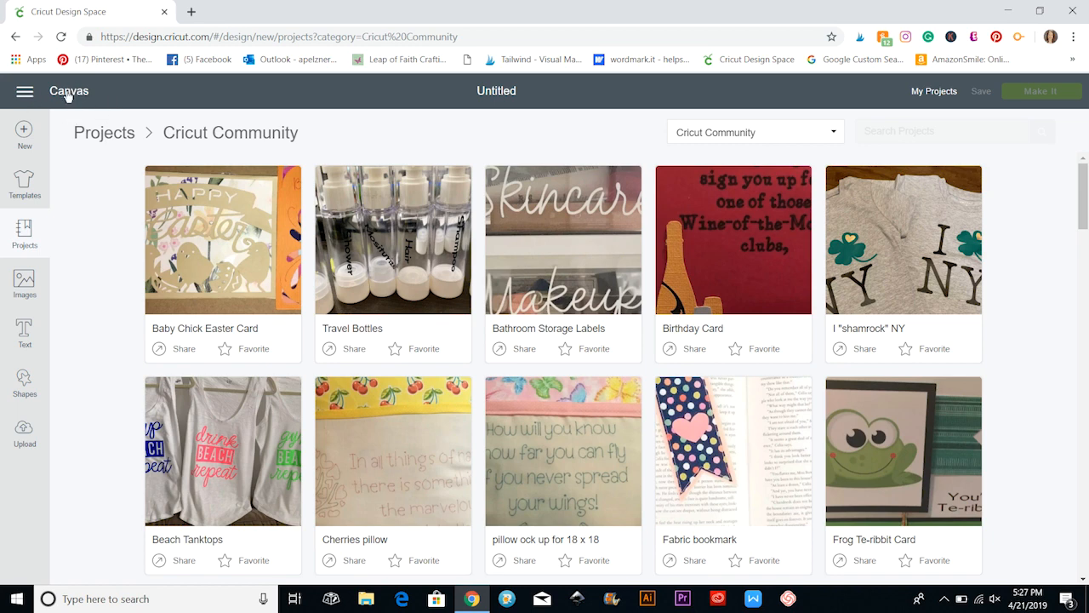
Start a blank canvas and load the Classic t-shirts template onto it.
left_click(24, 130)
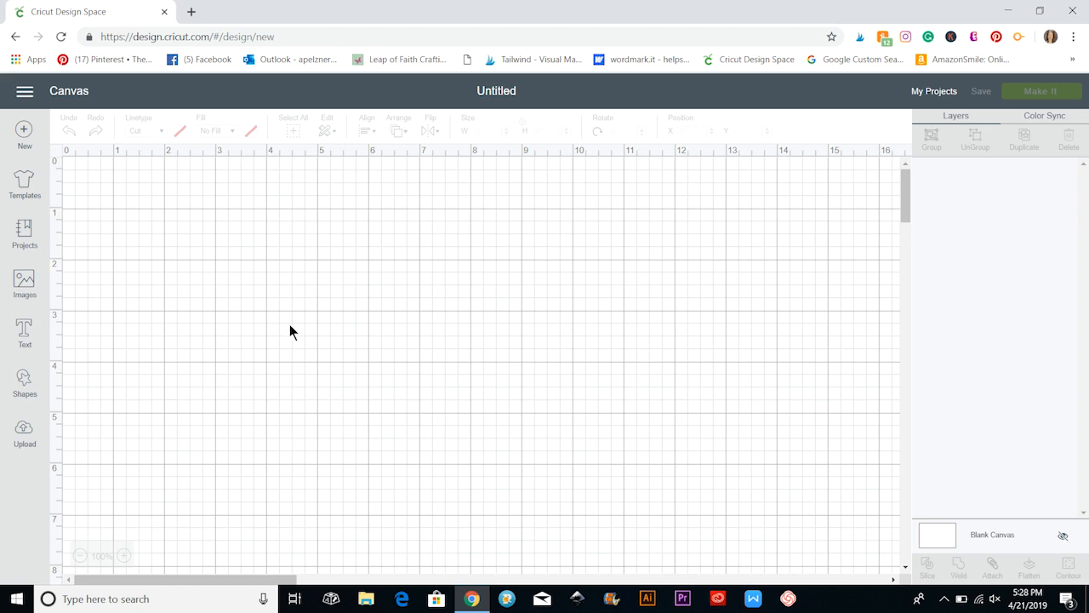
left_click(30, 183)
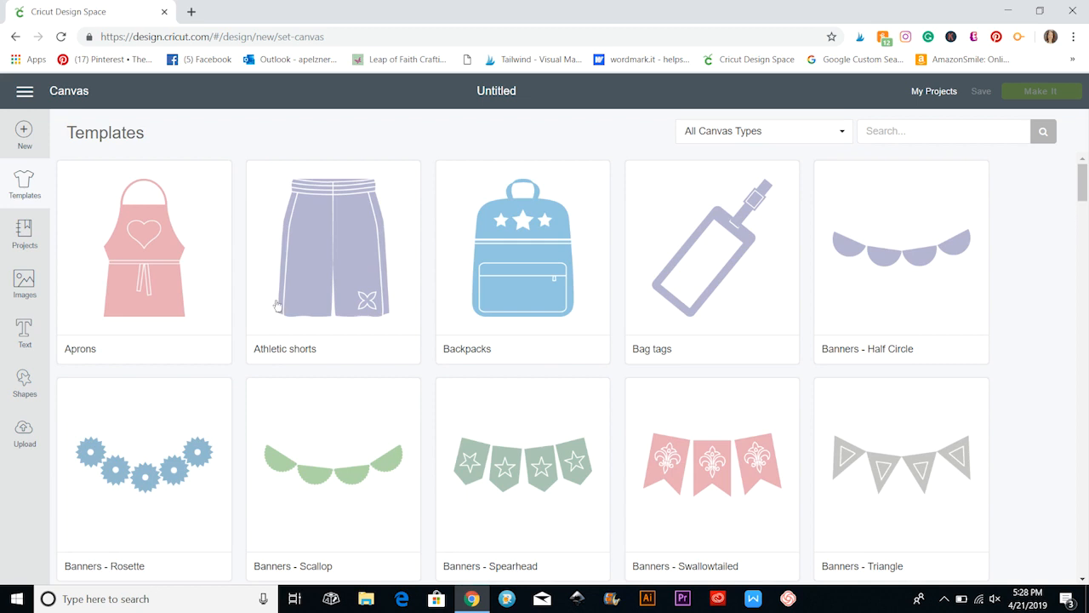
scroll(278, 305, "down", 4)
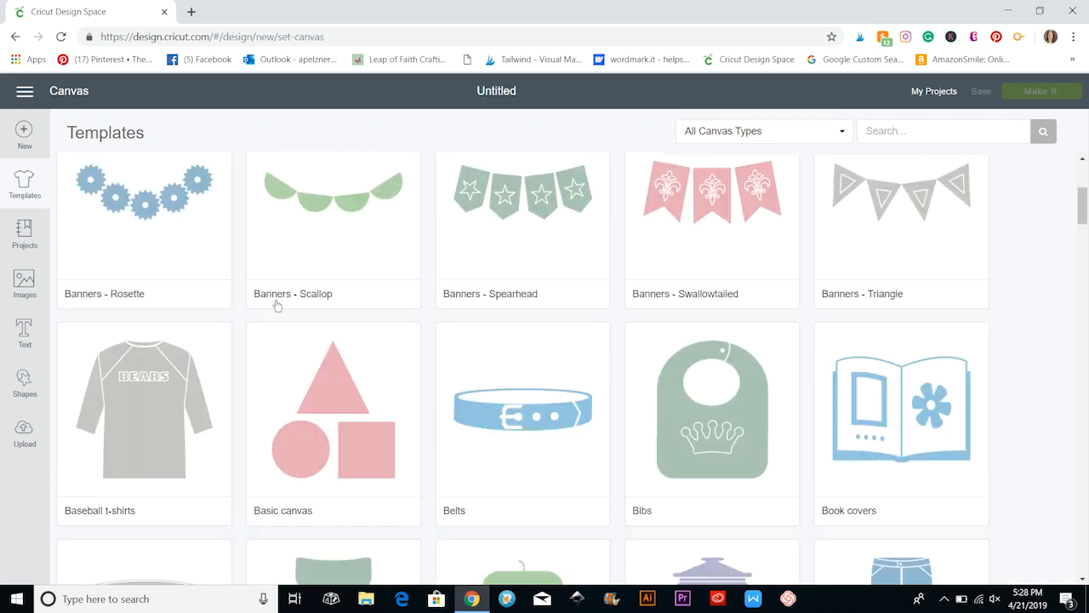
scroll(278, 305, "down", 3)
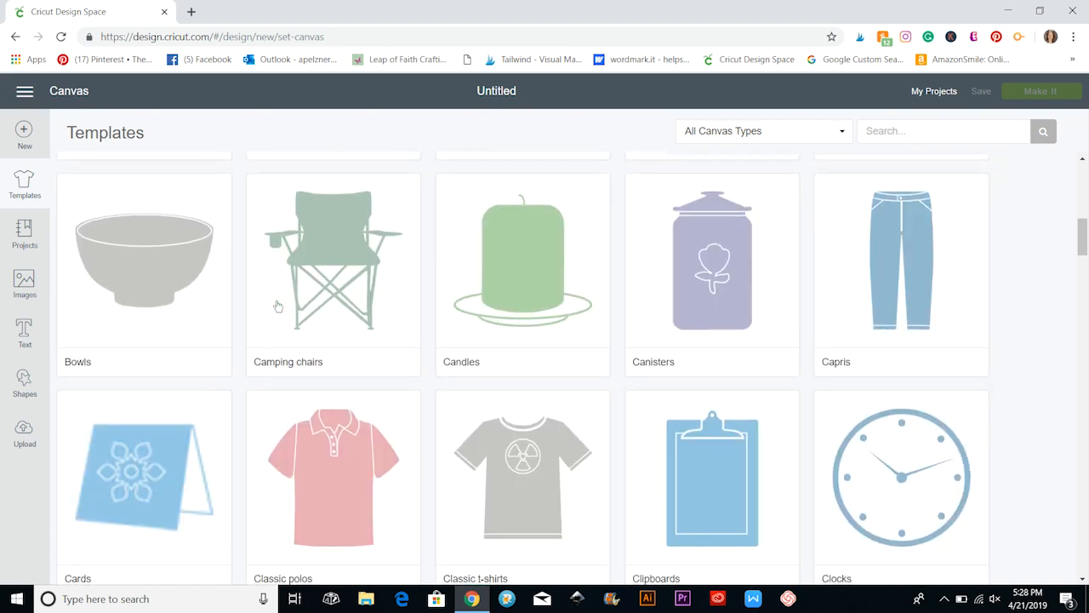
scroll(345, 416, "down", 3)
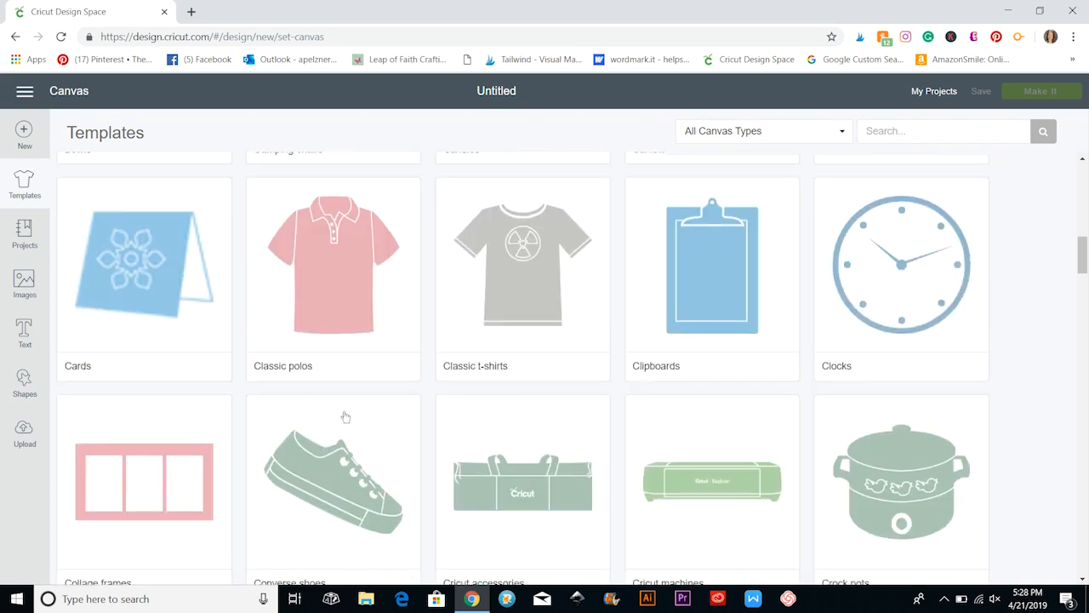
left_click(519, 285)
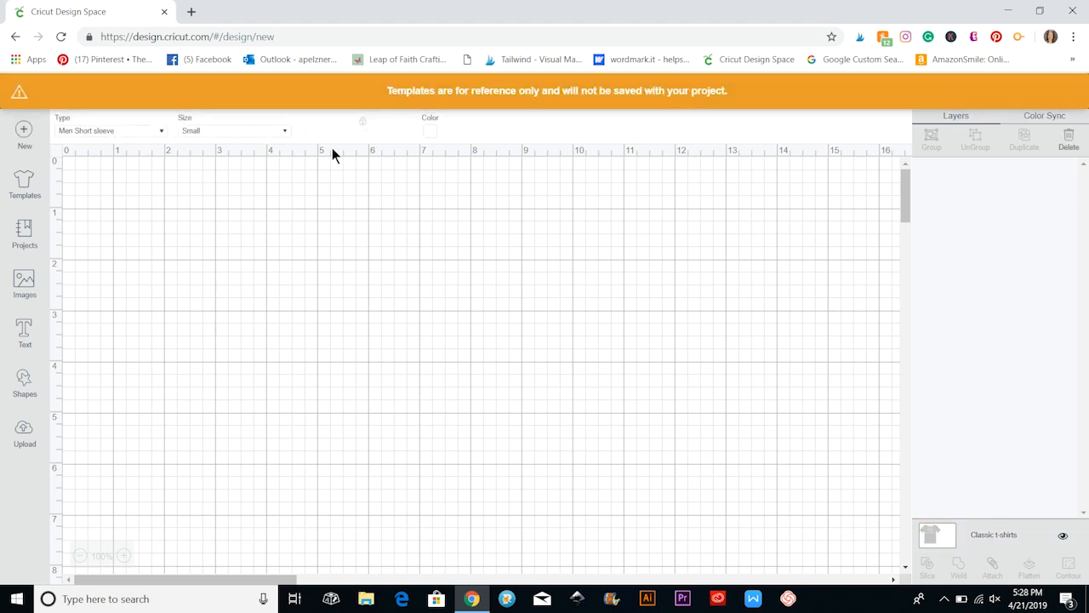
Set the t-shirt template to Kids Short sleeve, size Medium, in dark purple, and view it at 100% zoom.
left_click(161, 133)
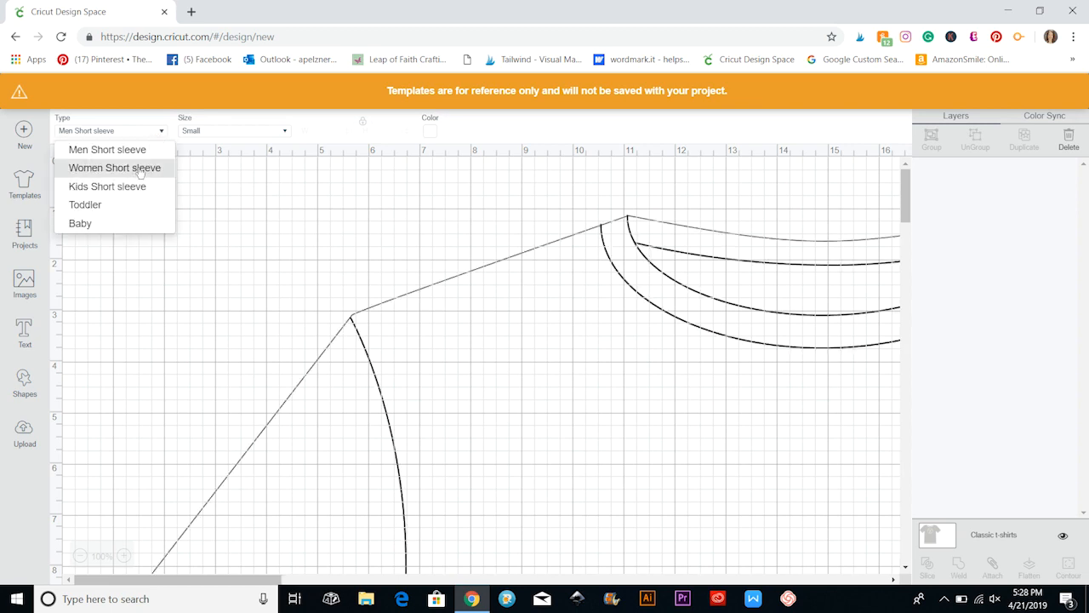
left_click(127, 188)
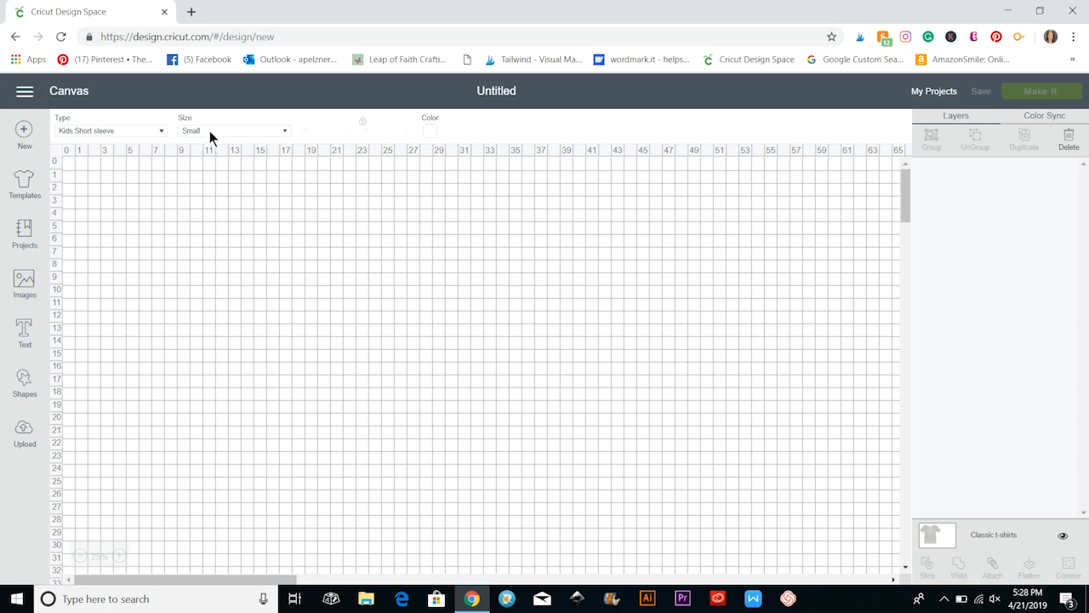
left_click(210, 130)
left_click(211, 187)
left_click(429, 131)
left_click(460, 204)
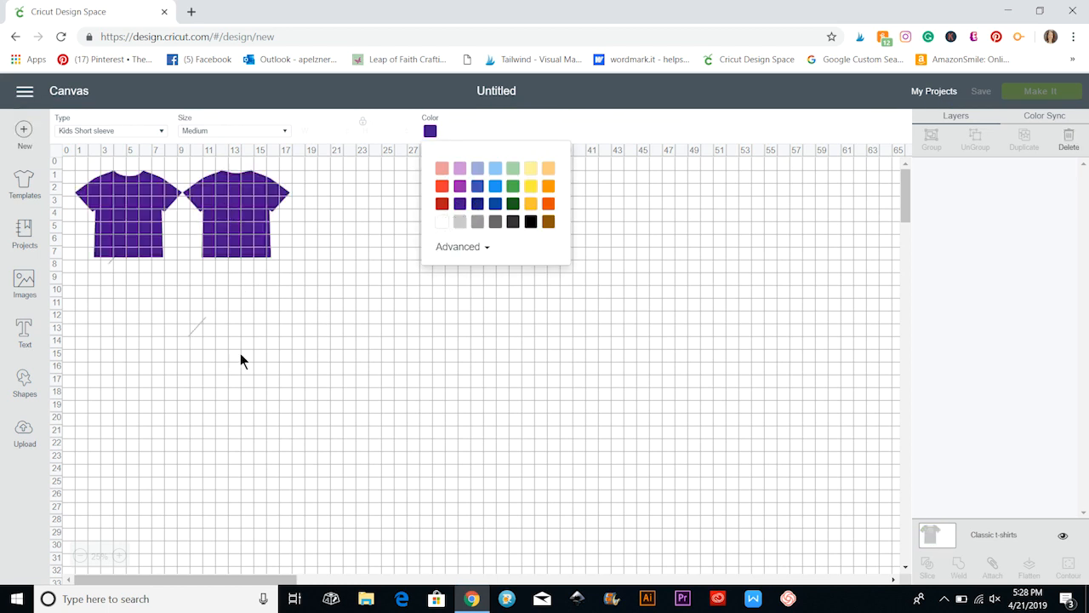
left_click(120, 558)
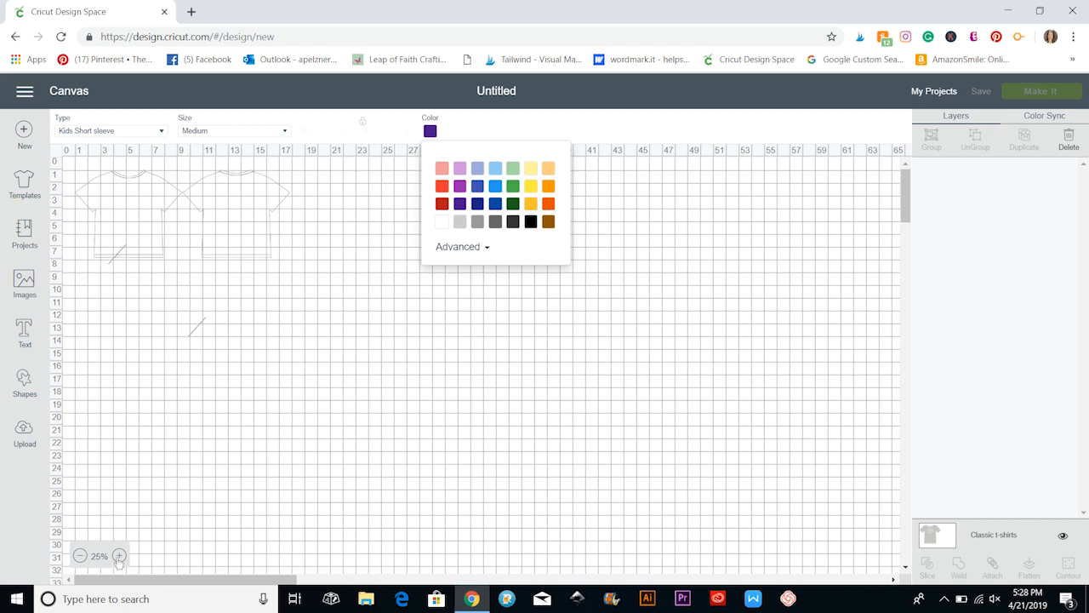
left_click(119, 556)
left_click(119, 557)
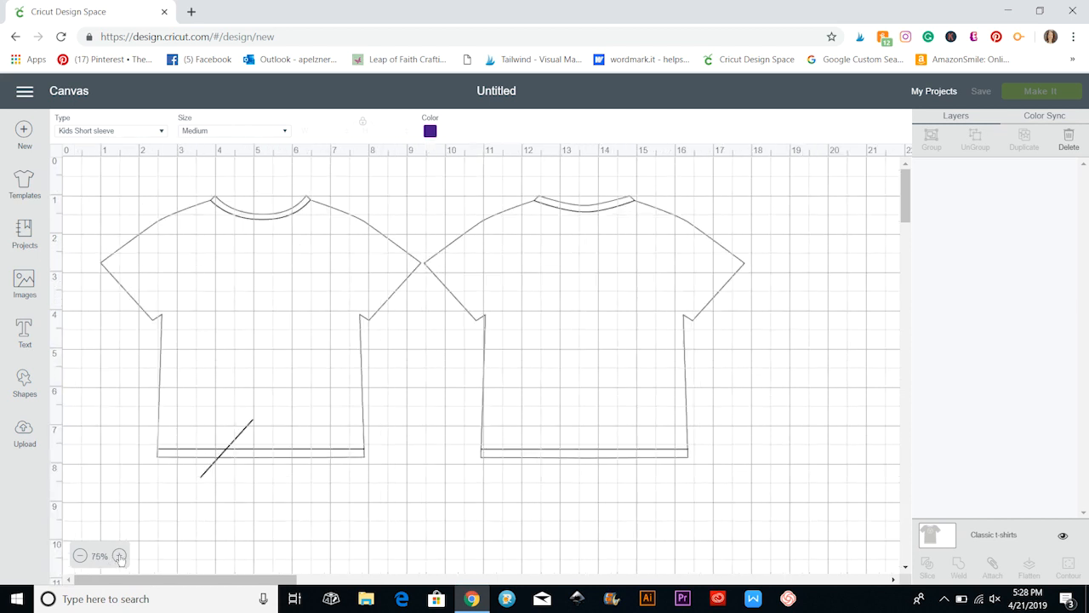
left_click(119, 557)
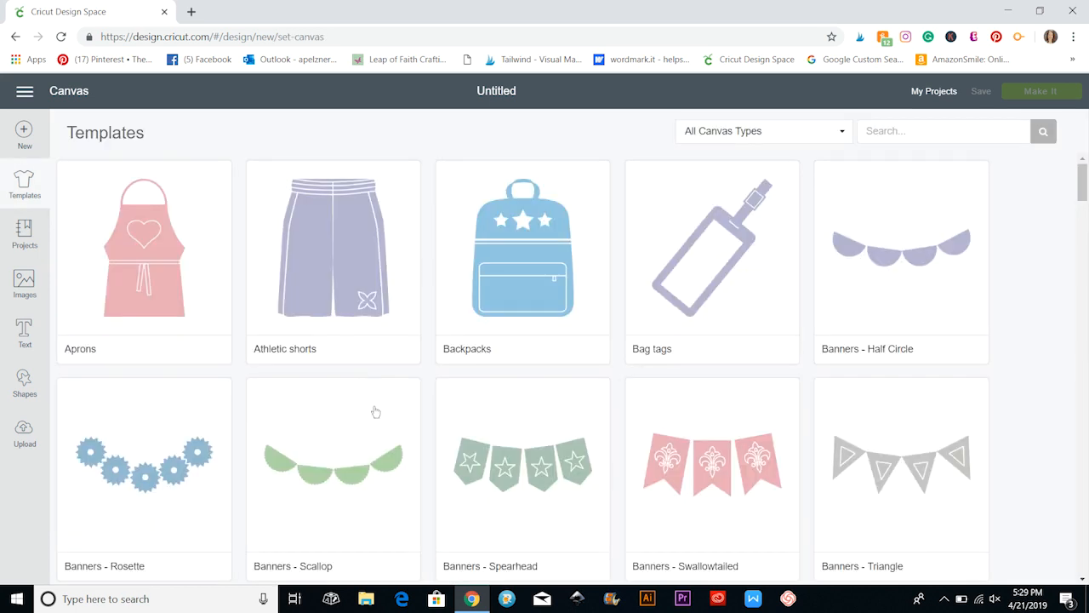
Replace the t-shirt with the Converse shoes template and color the shoes red.
scroll(374, 412, "down", 6)
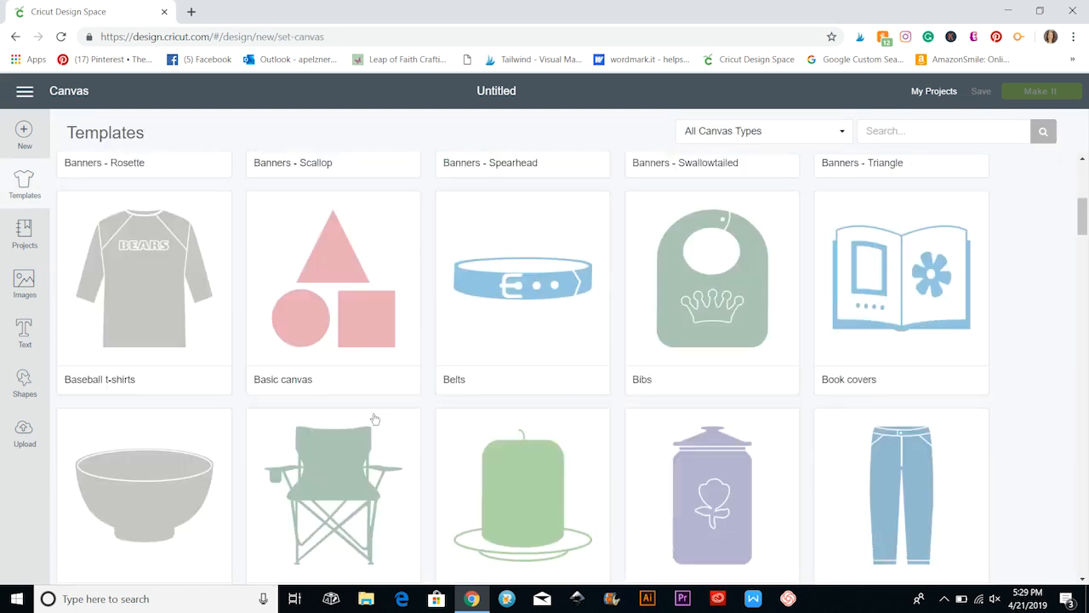
scroll(374, 419, "down", 8)
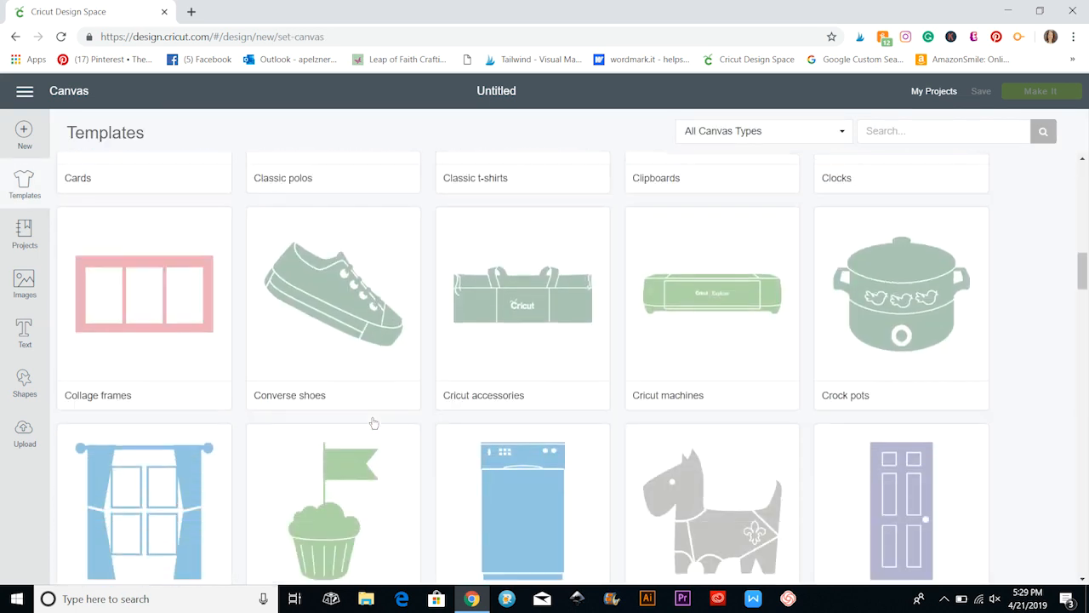
left_click(356, 305)
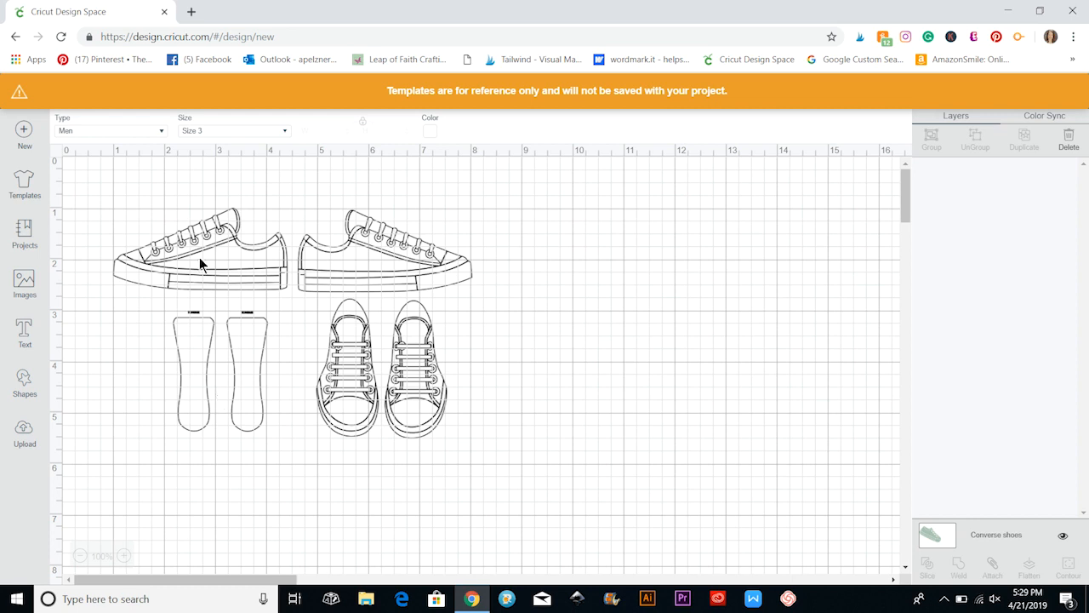
left_click(429, 131)
left_click(442, 186)
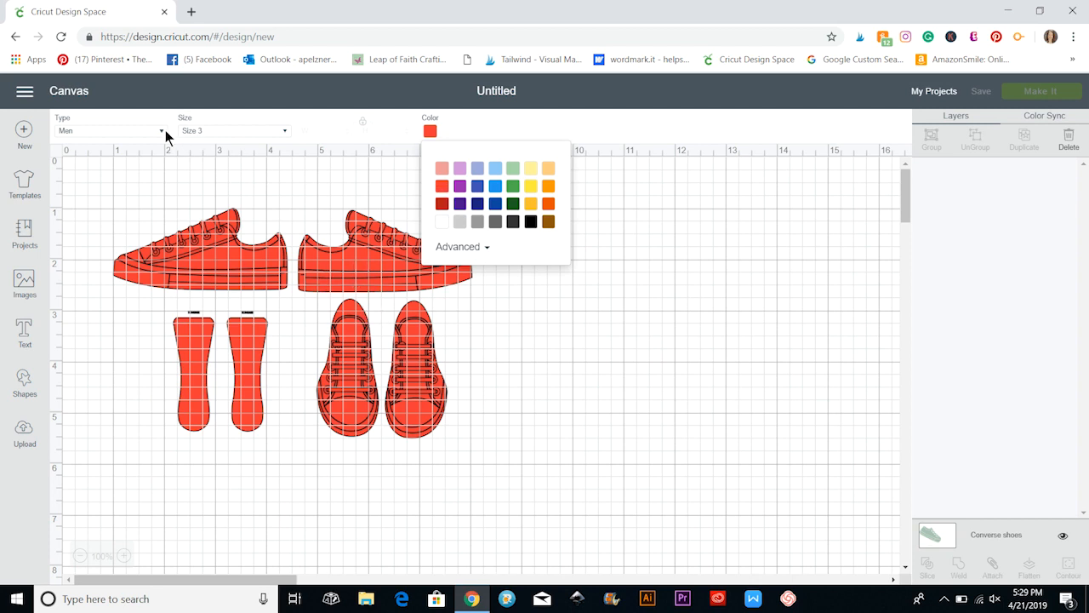
Look through the template collection for other product types, from drinking glasses and hoodies down to mugs and pillows.
left_click(24, 179)
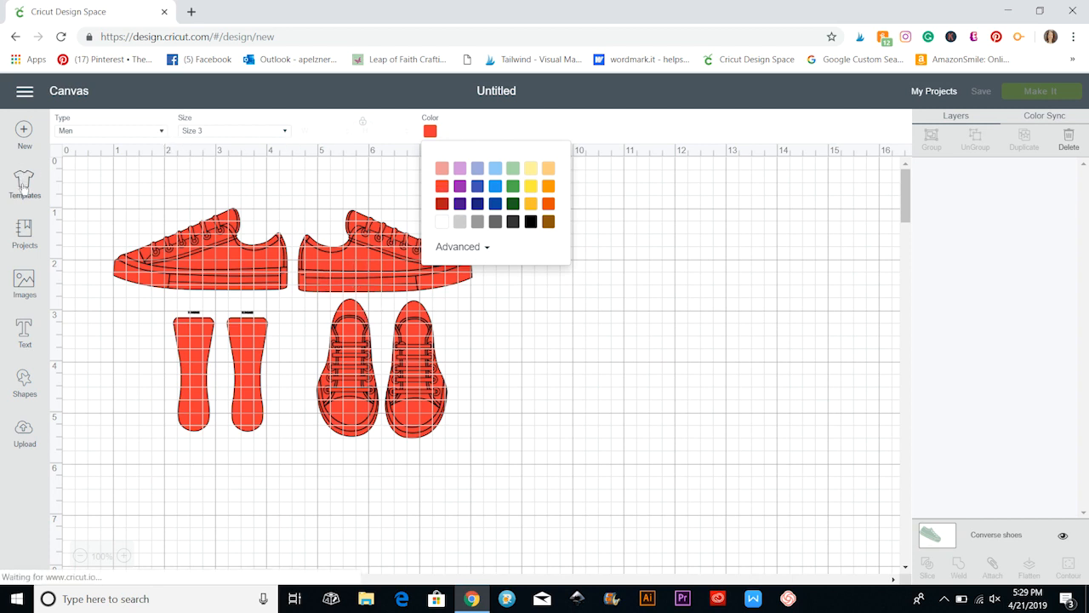
scroll(394, 361, "down", 4)
scroll(394, 373, "down", 15)
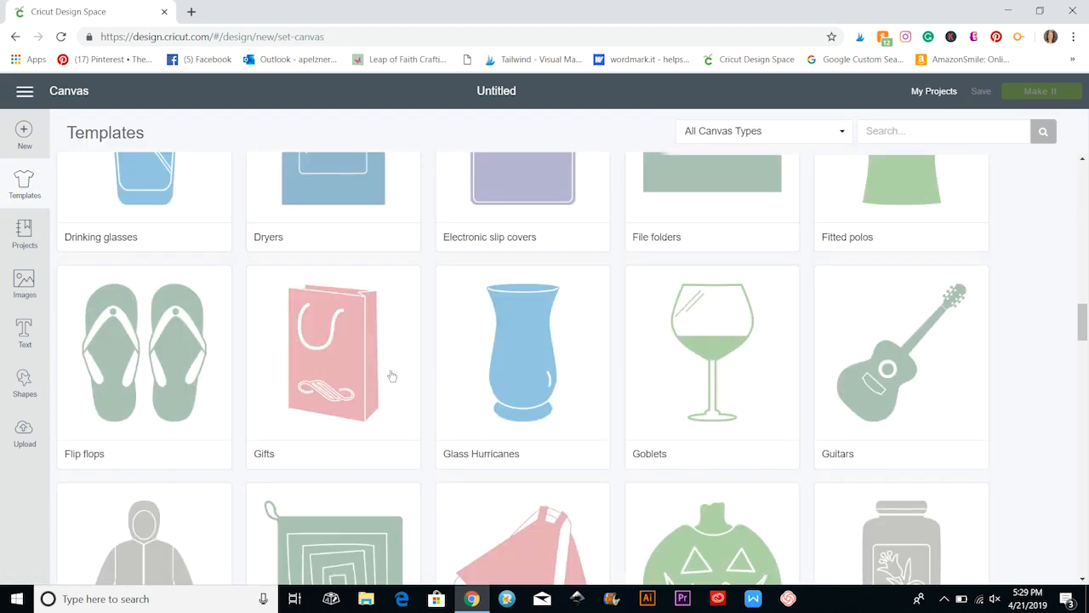
scroll(647, 481, "down", 3)
scroll(240, 439, "up", 5)
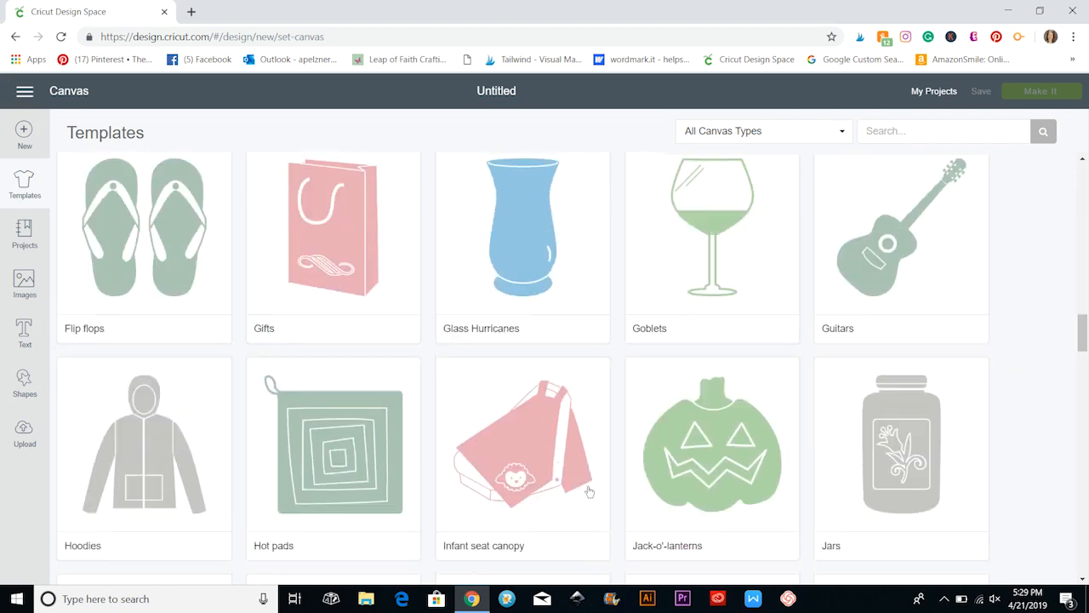
scroll(240, 434, "up", 1)
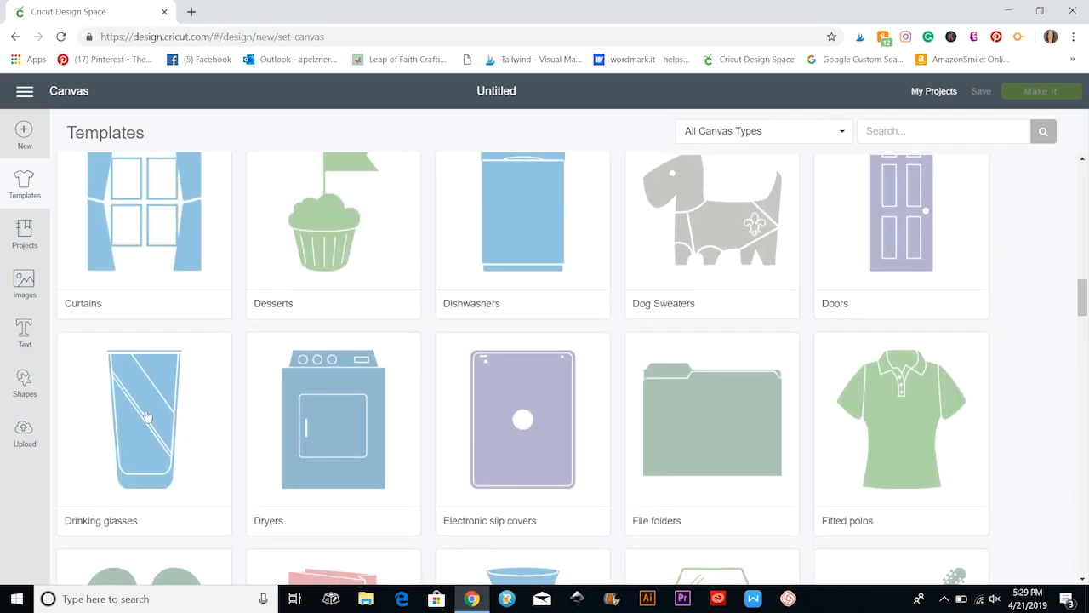
scroll(145, 415, "down", 7)
scroll(145, 415, "down", 2)
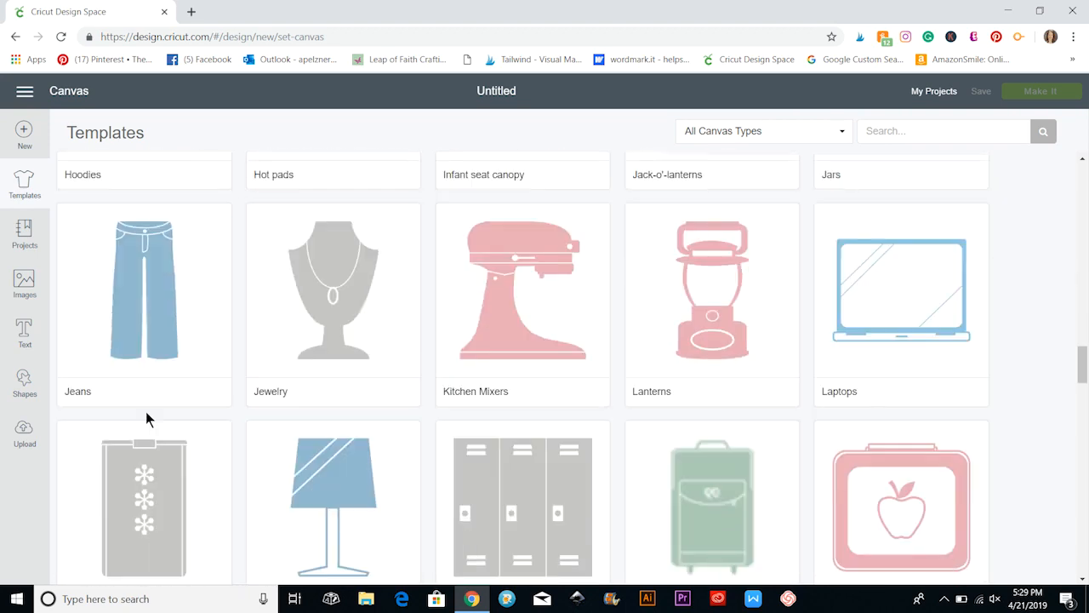
scroll(146, 411, "down", 5)
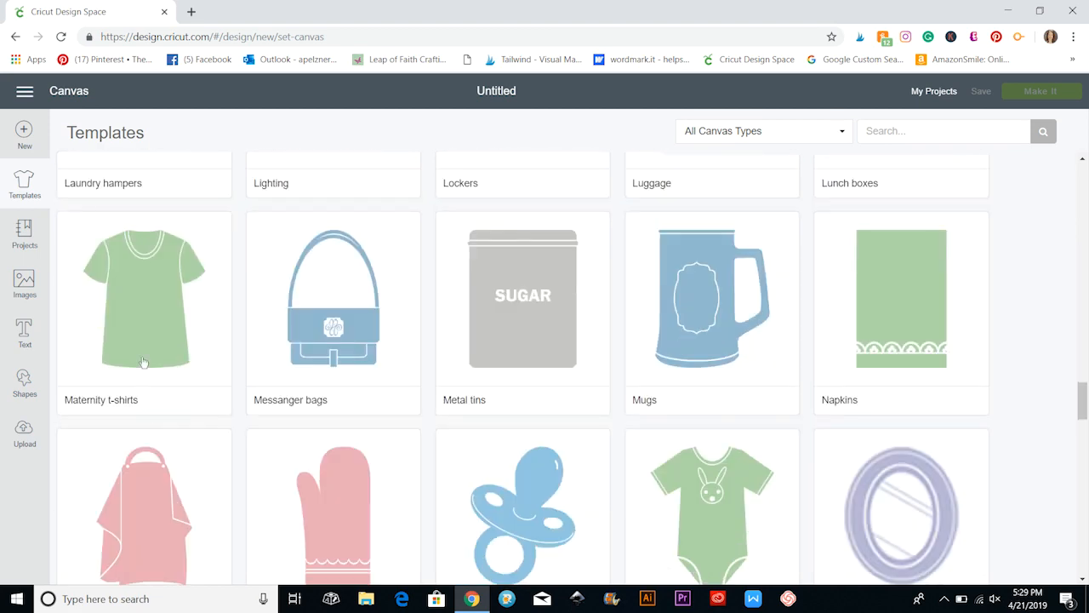
scroll(299, 310, "down", 3)
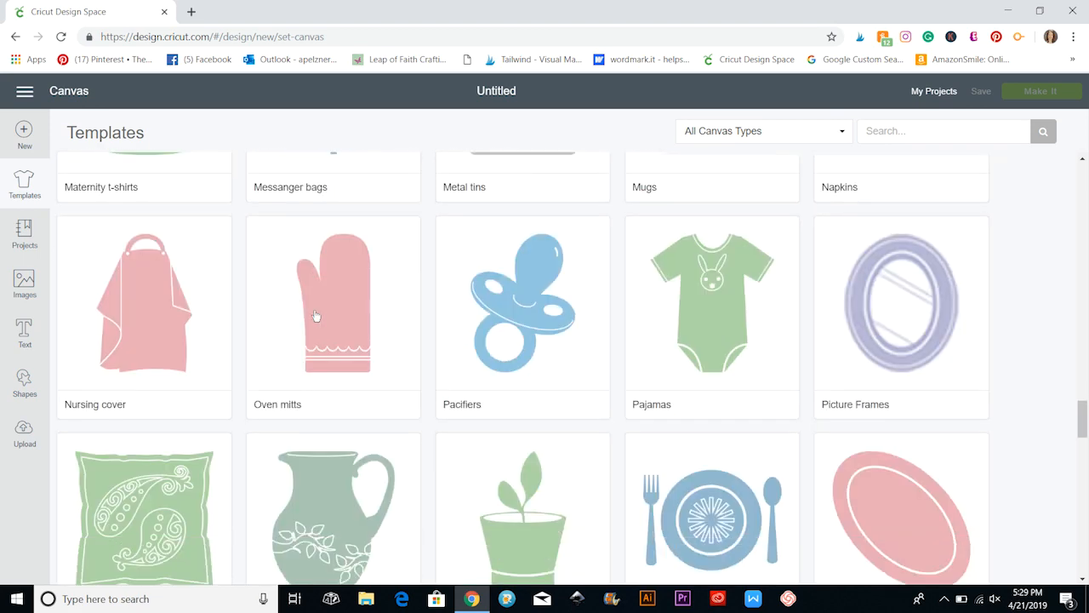
scroll(314, 318, "down", 4)
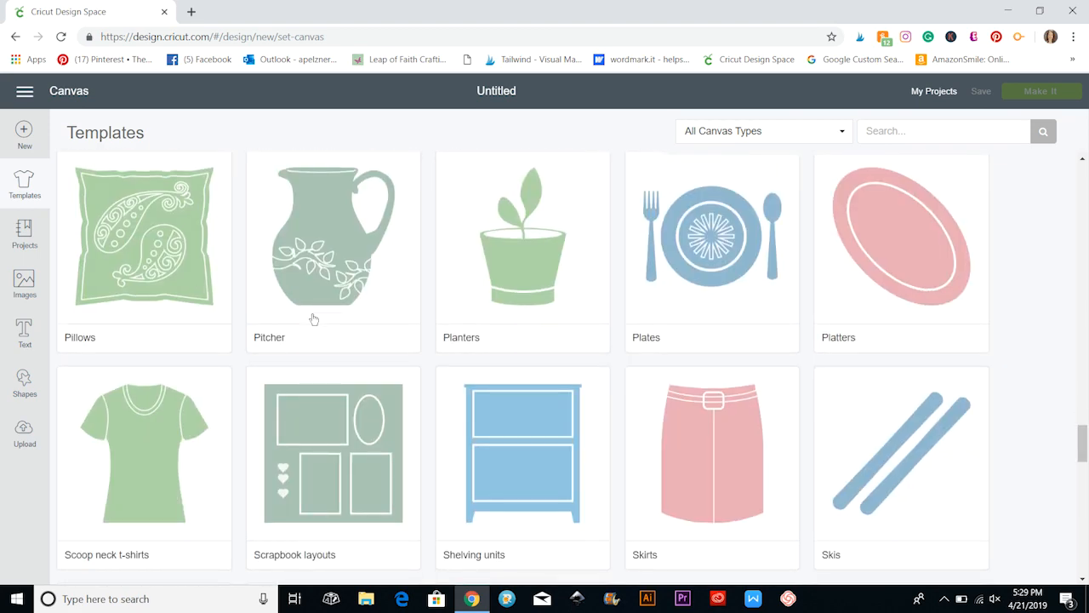
Load the Pillows template, checking its size options, and color it light purple.
left_click(196, 267)
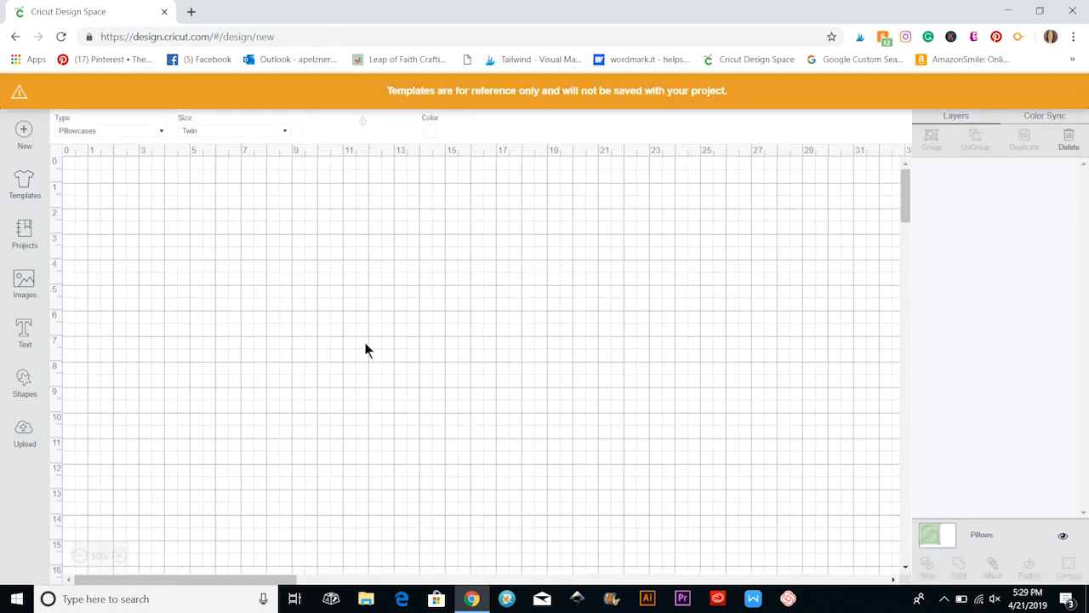
left_click(198, 131)
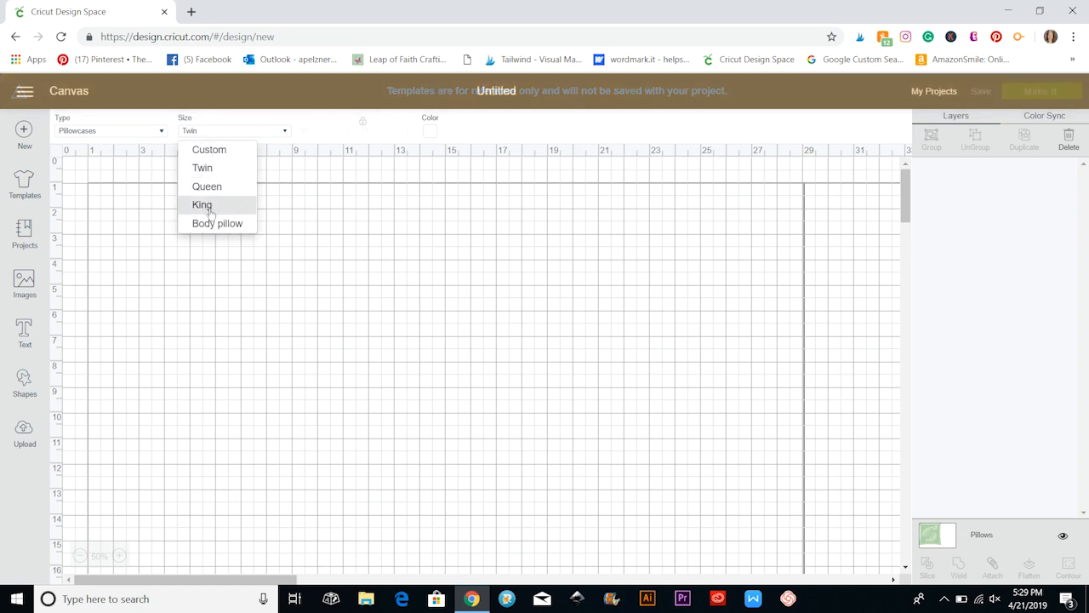
left_click(432, 130)
left_click(460, 169)
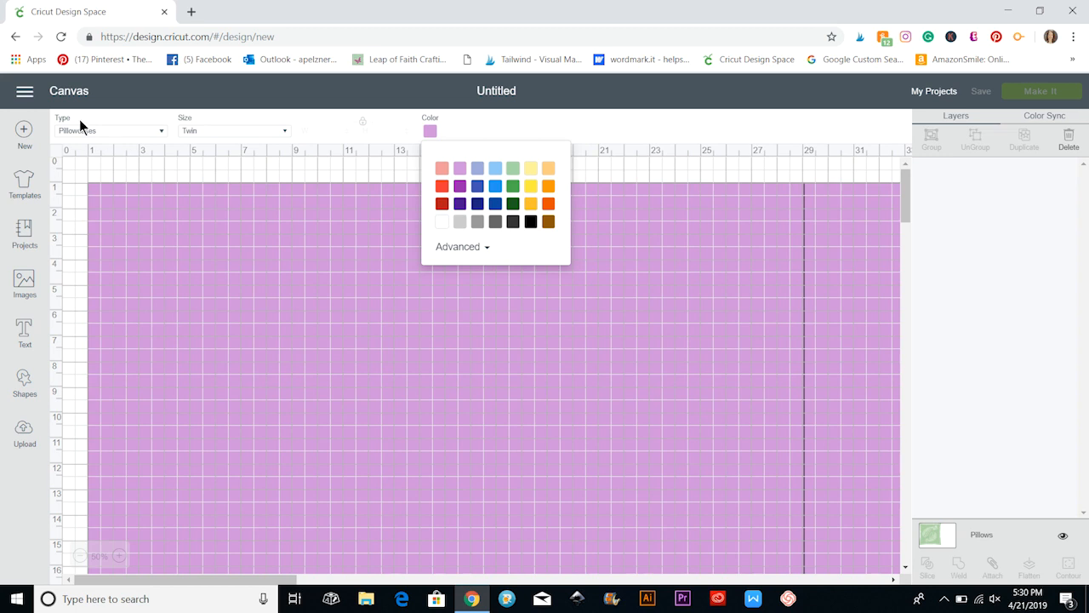
Display the ready-made projects and look through the list of project categories.
left_click(21, 235)
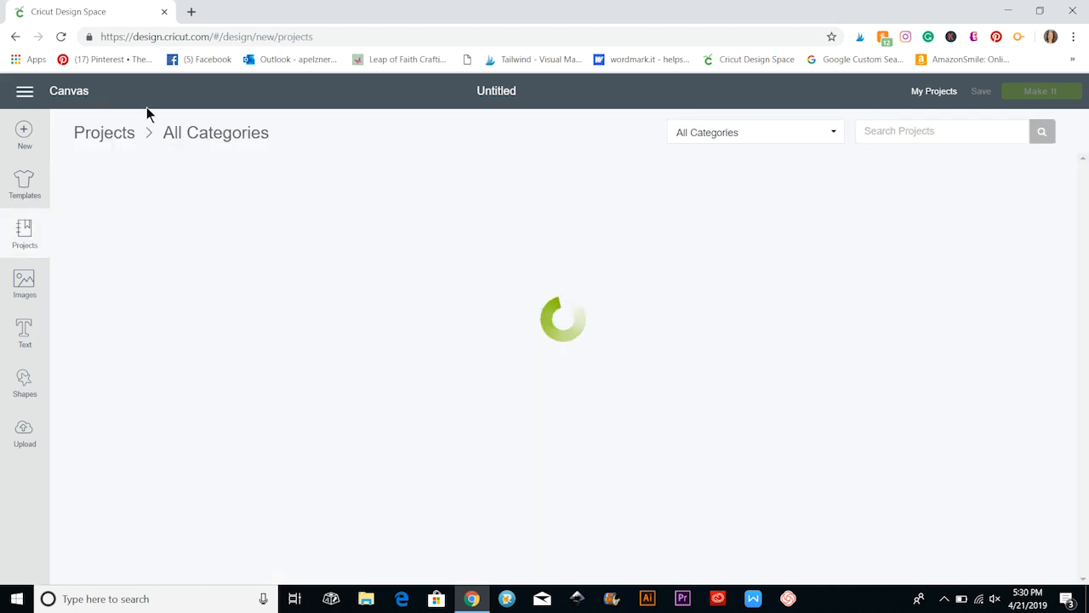
left_click(754, 134)
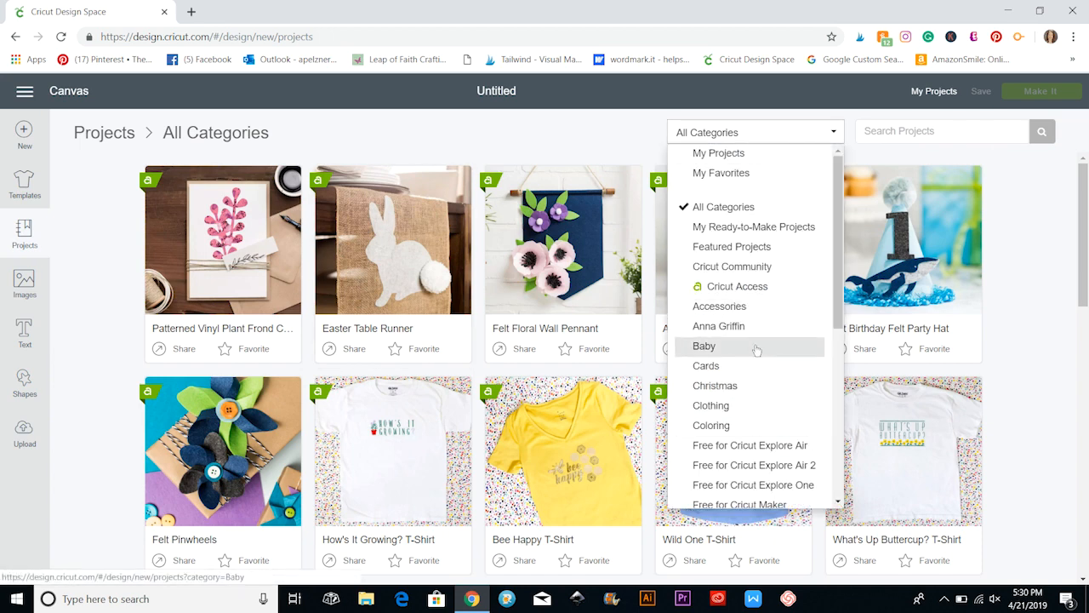
scroll(758, 375, "down", 5)
scroll(753, 392, "up", 5)
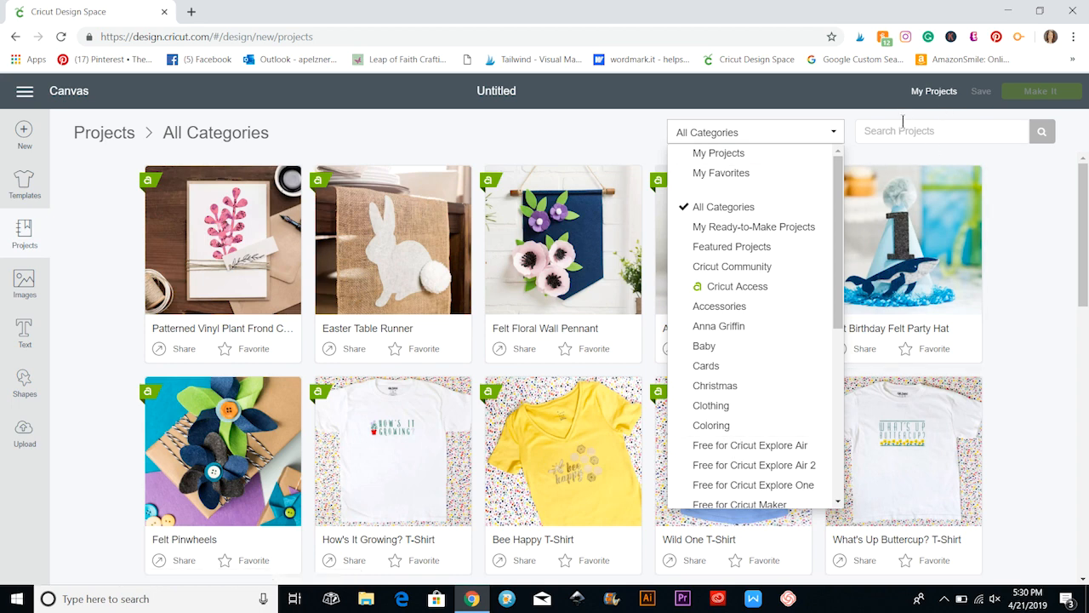
Browse the image library and search it for "teacher".
left_click(25, 289)
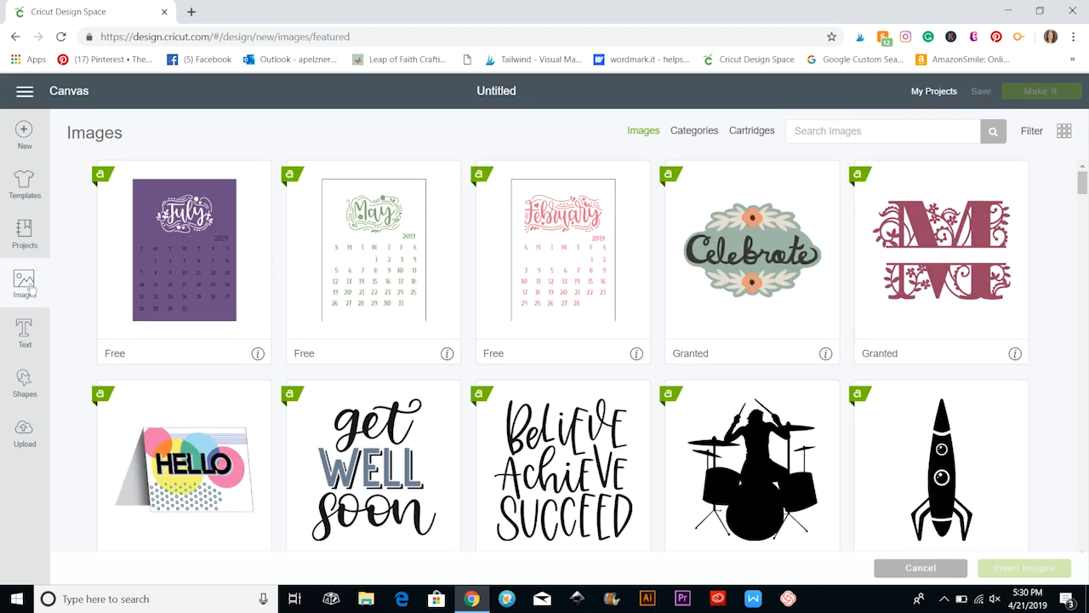
scroll(308, 366, "down", 10)
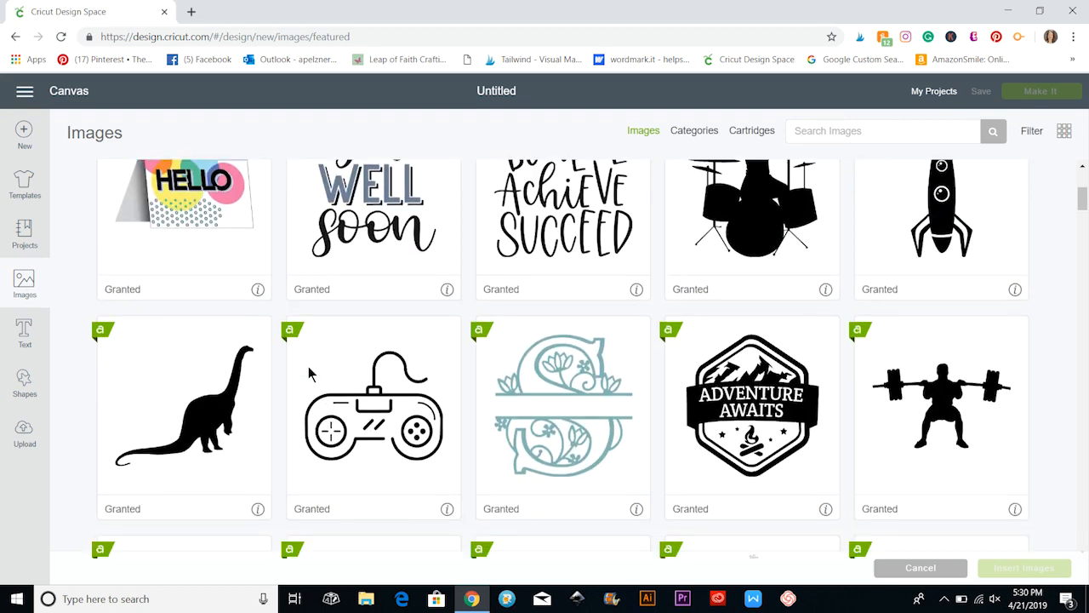
scroll(308, 366, "down", 3)
scroll(308, 366, "up", 3)
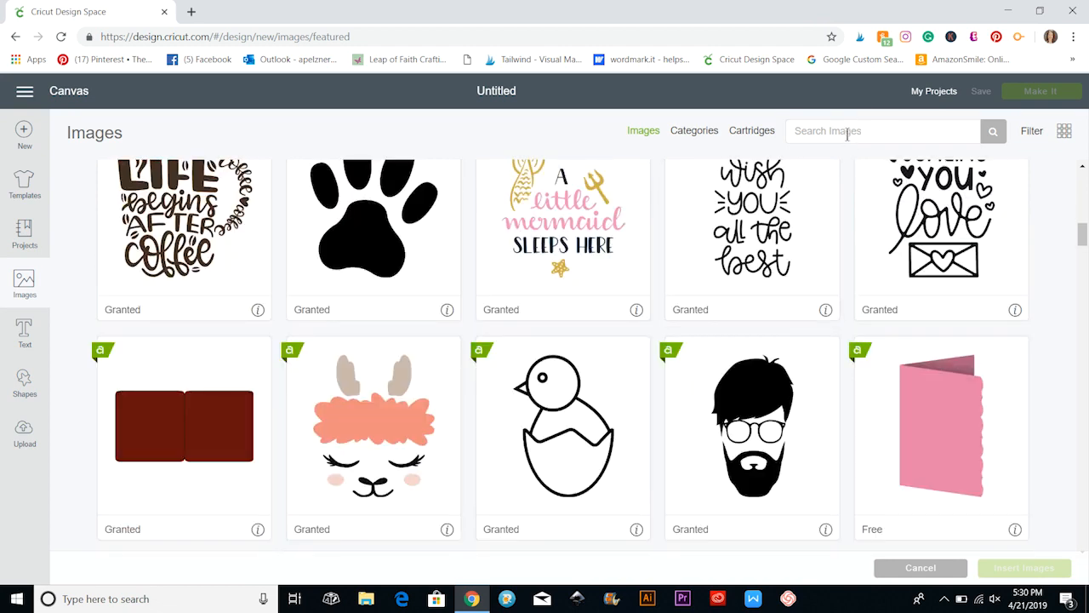
left_click(847, 134)
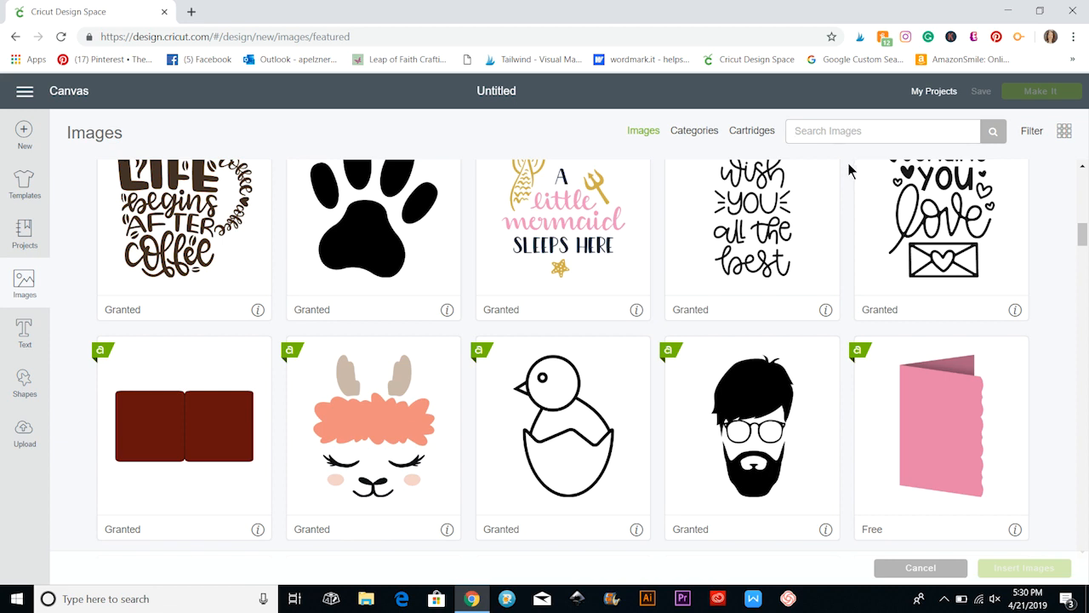
type("teacher")
left_click(992, 134)
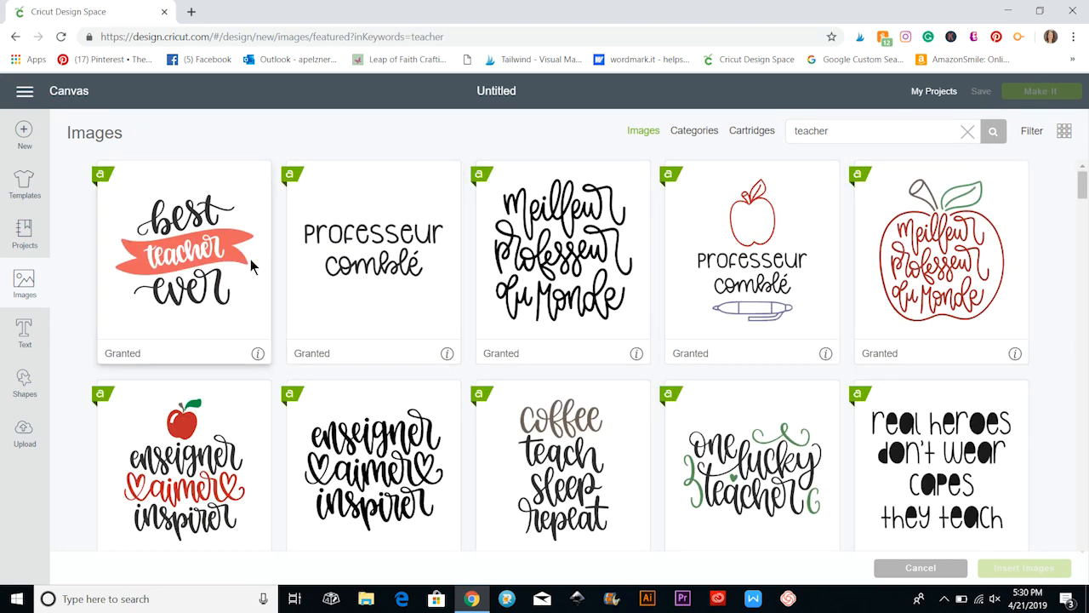
Find the "Teach love Inspire" apple design among the teacher images and insert it on the canvas.
scroll(484, 438, "down", 1)
scroll(382, 428, "down", 13)
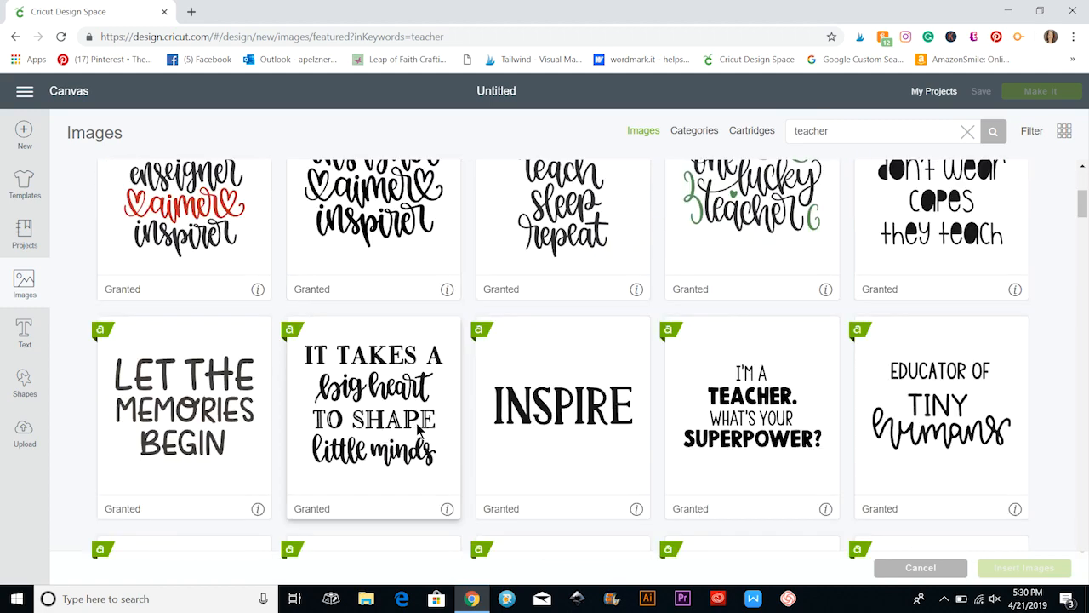
scroll(495, 456, "down", 3)
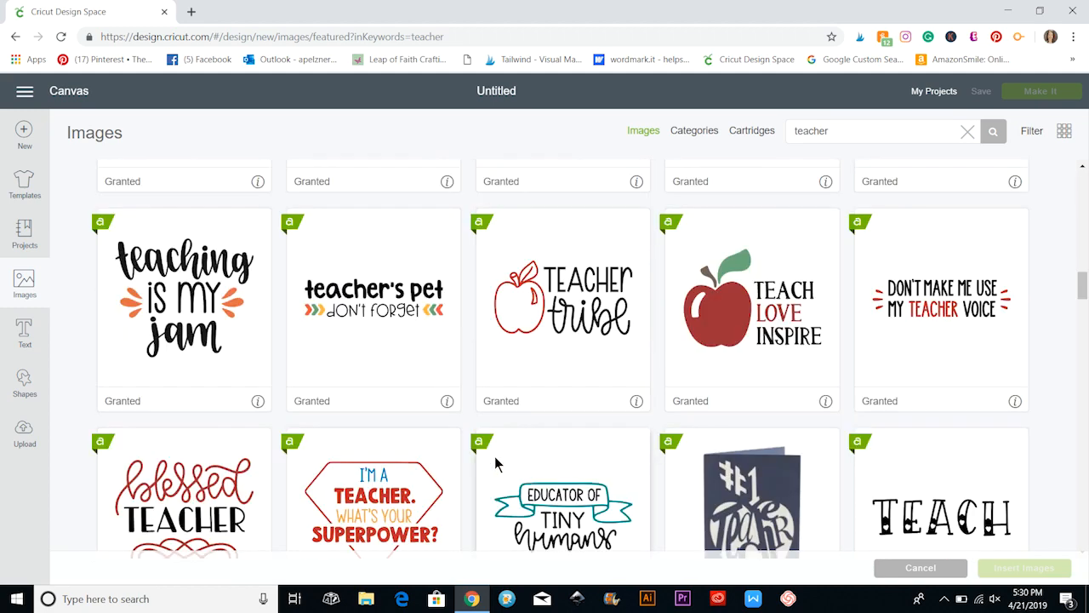
left_click(726, 330)
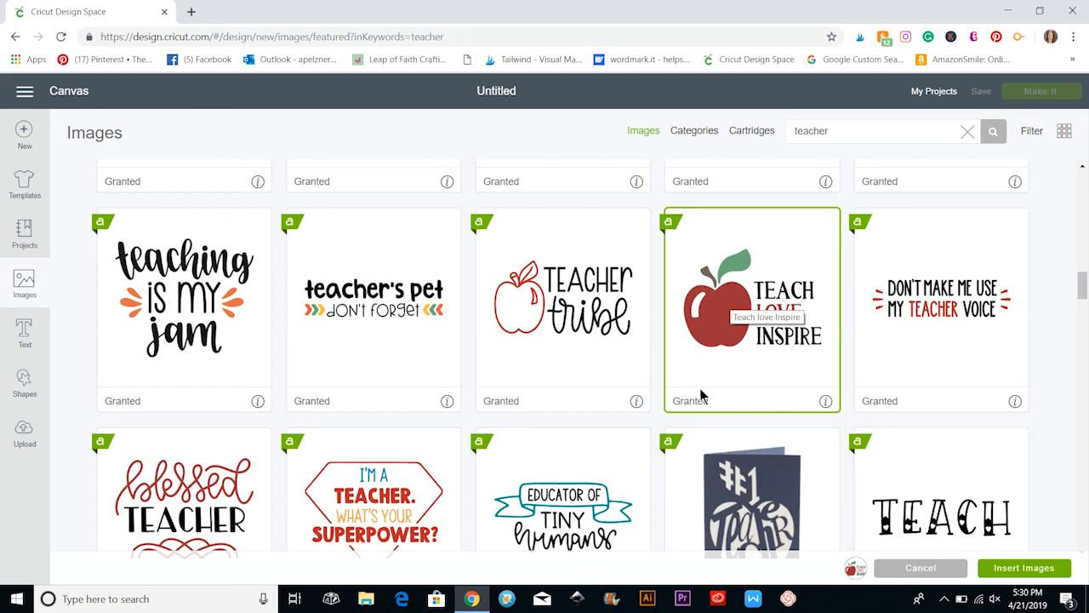
left_click(1026, 568)
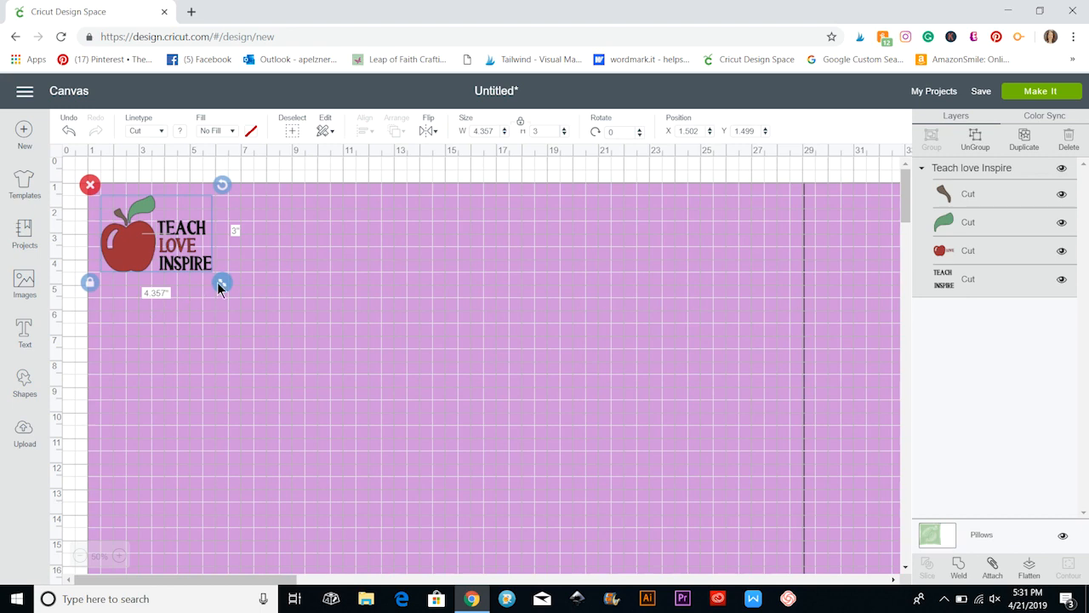
Enlarge the apple design to about 17.1 by 11.8 inches and move it to about X 7.1, Y 3.6.
left_click_drag(222, 282, 506, 502)
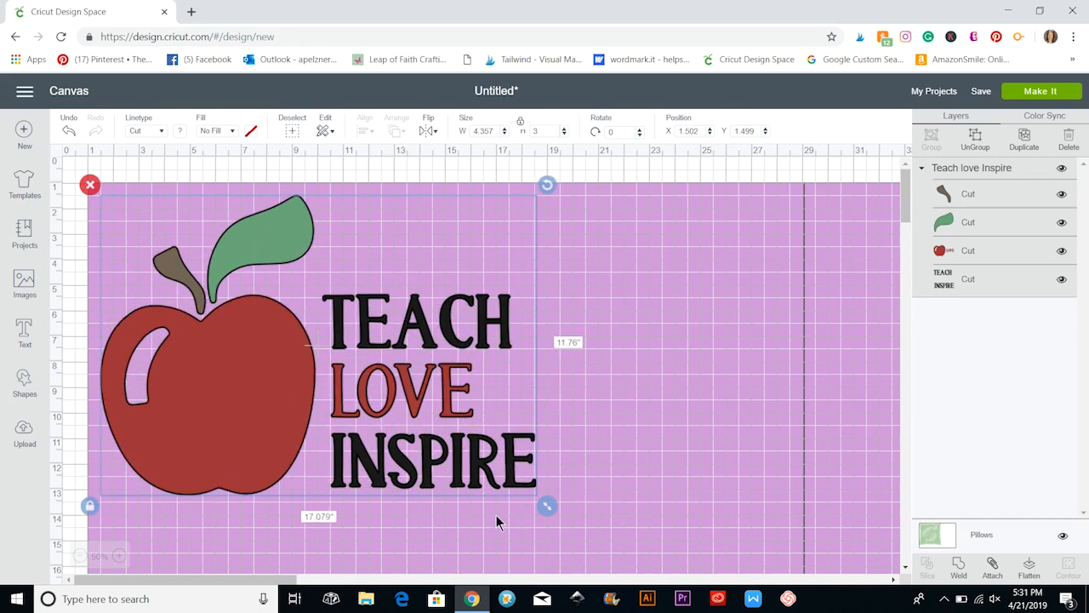
left_click_drag(231, 374, 385, 436)
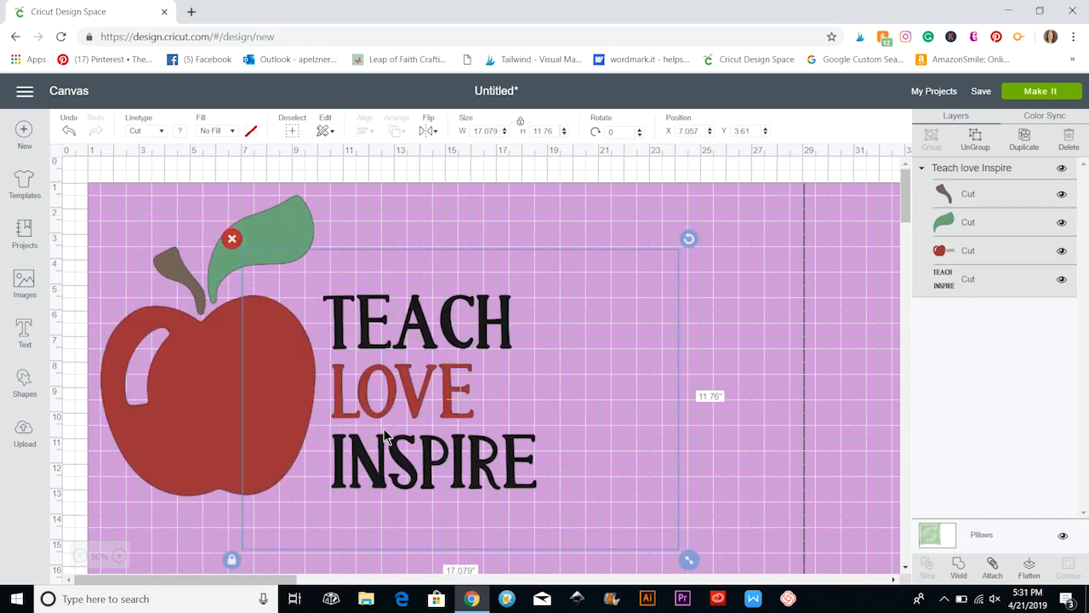
scroll(384, 438, "down", 1)
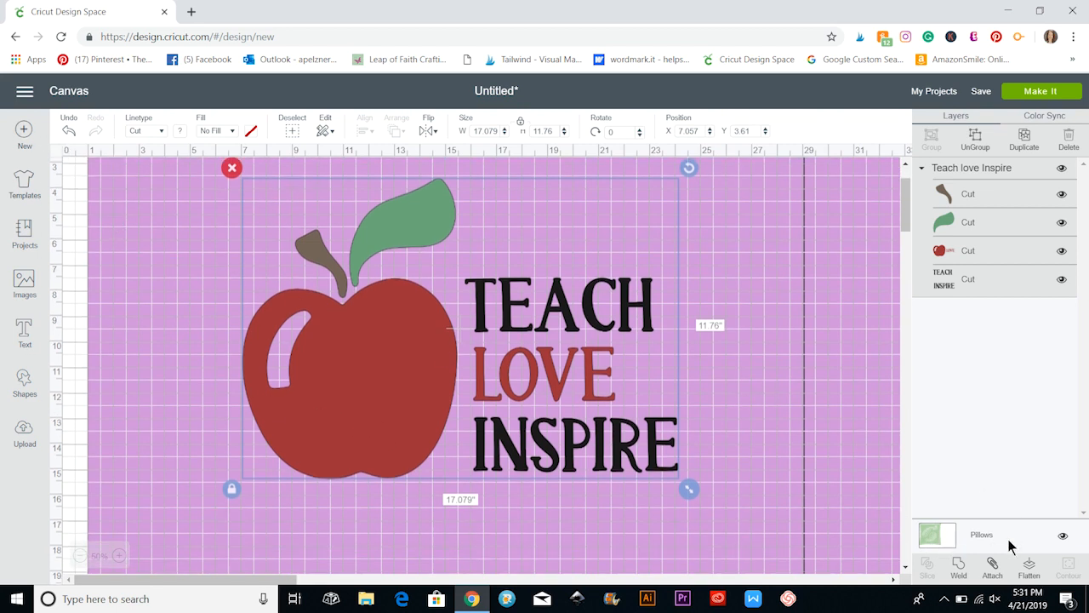
Change the Pillows template's color to light gray.
left_click(944, 541)
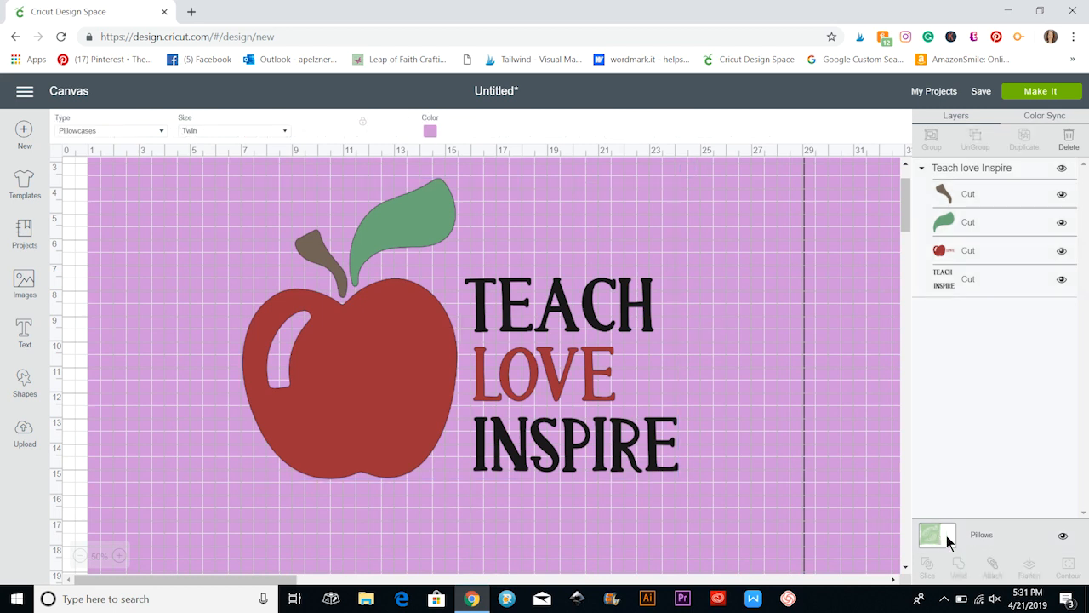
left_click(430, 132)
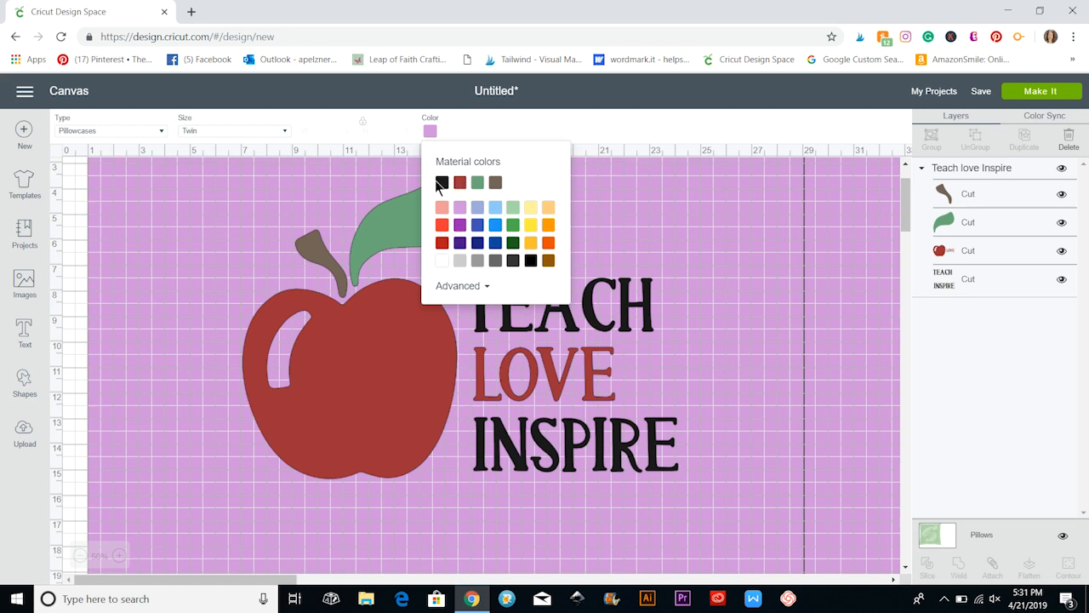
left_click(460, 262)
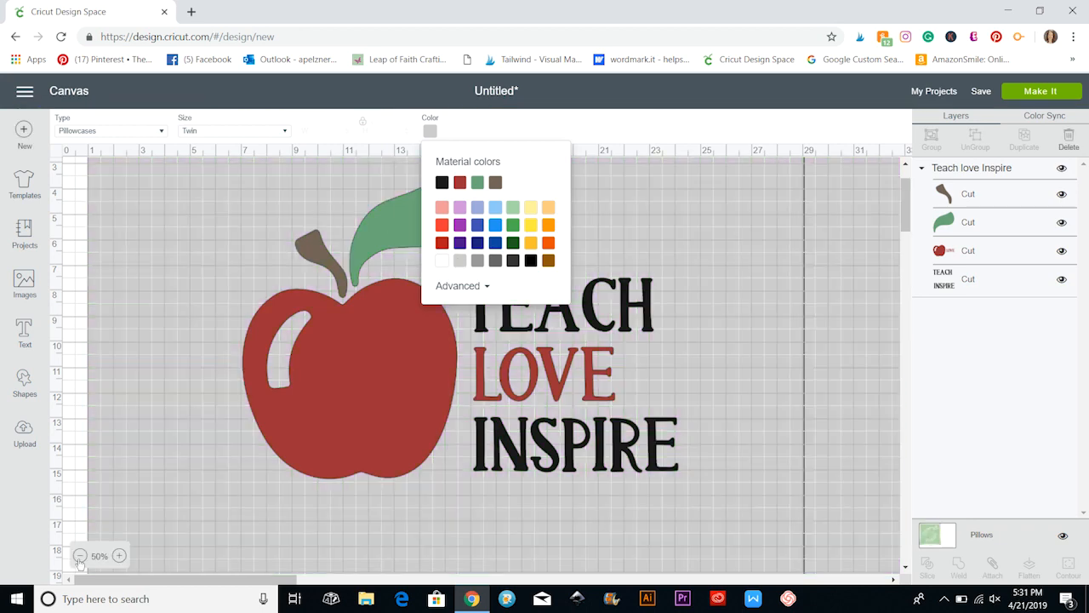
Enlarge the apple design to about 21.5 by 14.8 inches and reposition it on the pillow.
left_click(79, 555)
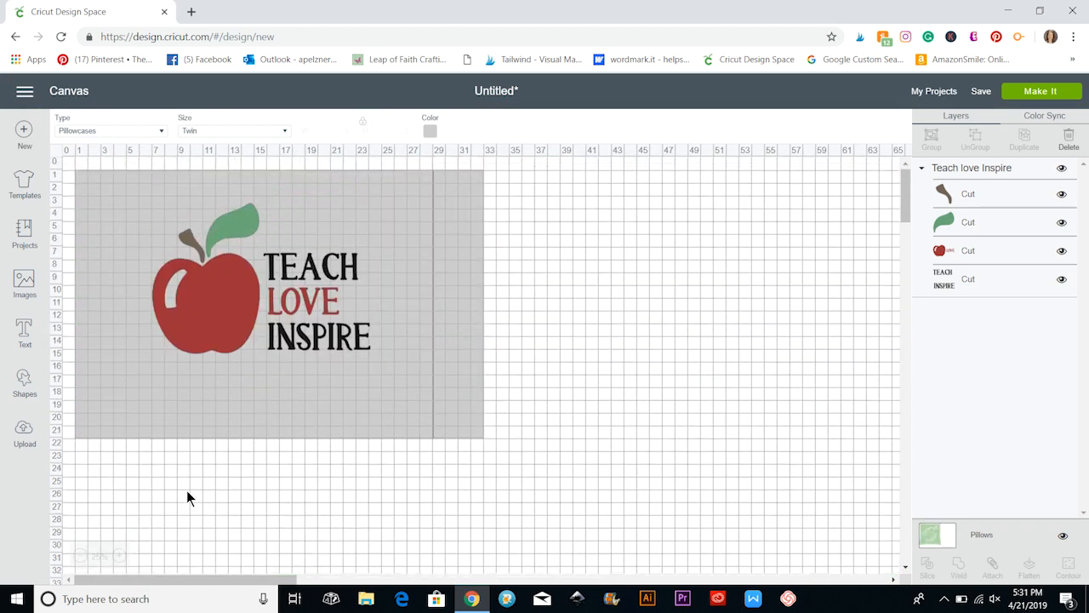
left_click(120, 556)
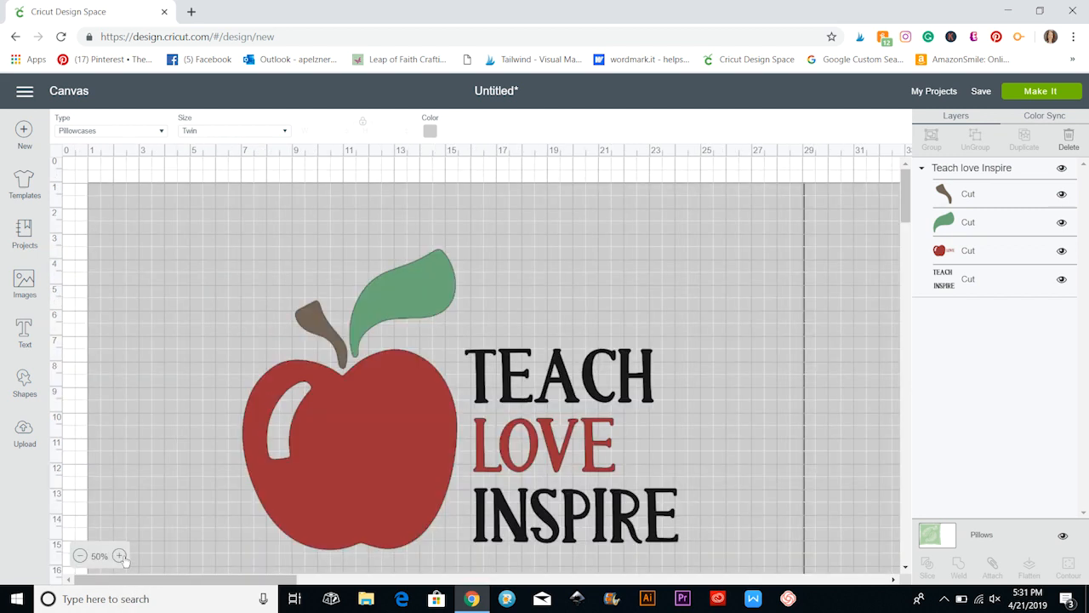
left_click(79, 556)
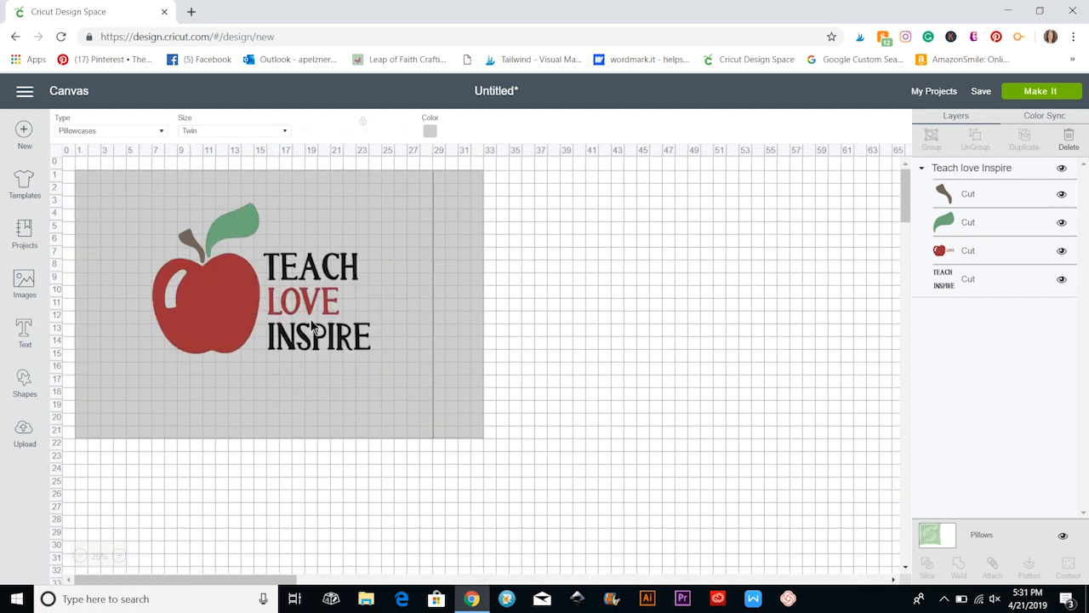
left_click(353, 349)
left_click_drag(417, 393, 440, 398)
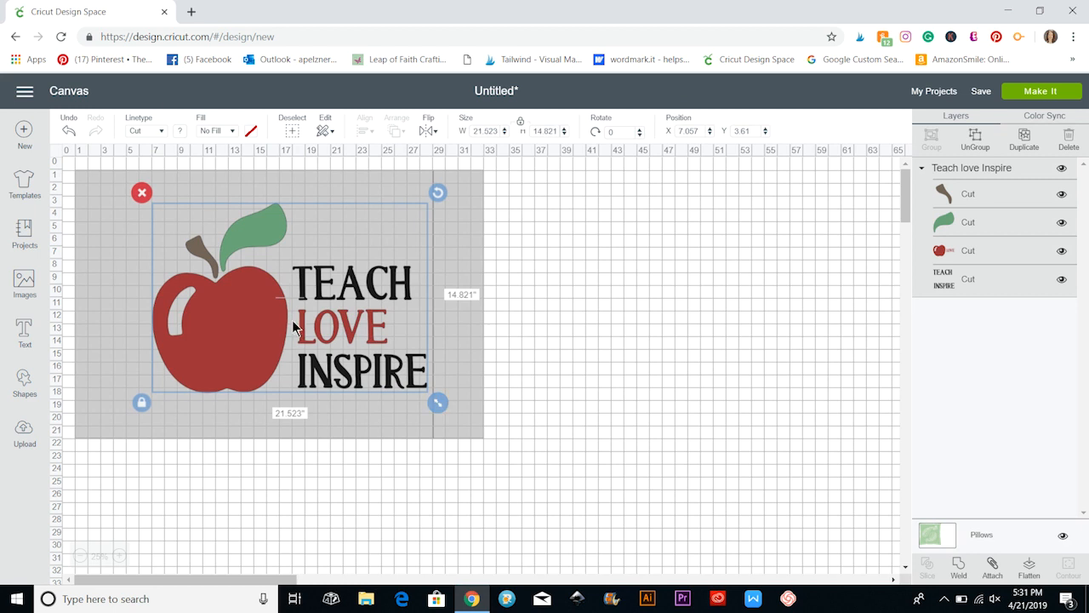
mouse_move(291, 320)
left_mouse_down()
mouse_move(252, 336)
mouse_move(298, 330)
left_mouse_up()
left_click(662, 499)
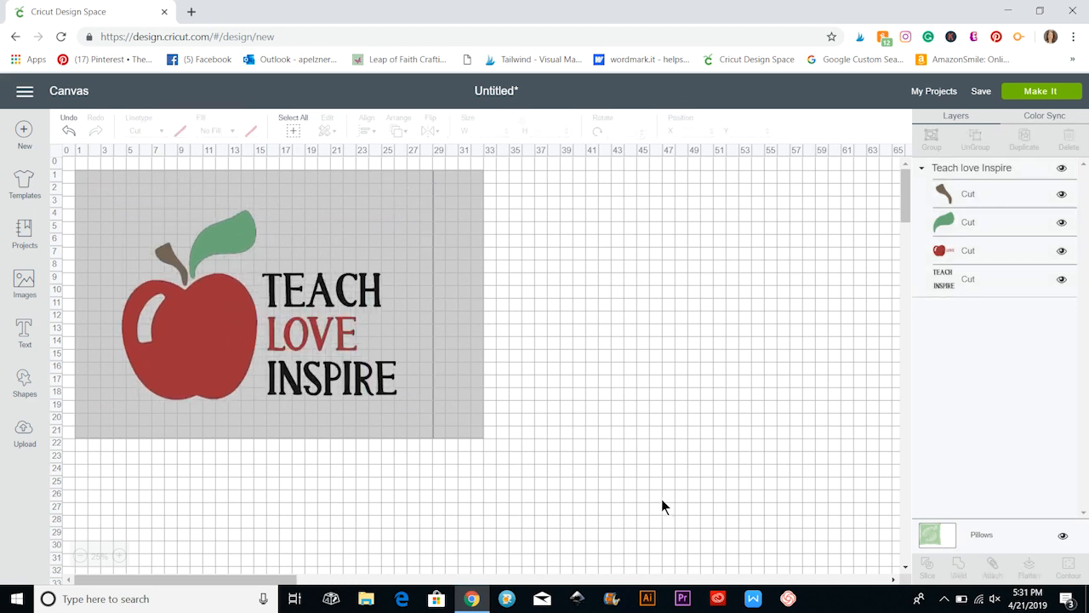
Add the text HELLO below the pillow and look at the list of available fonts.
left_click(25, 331)
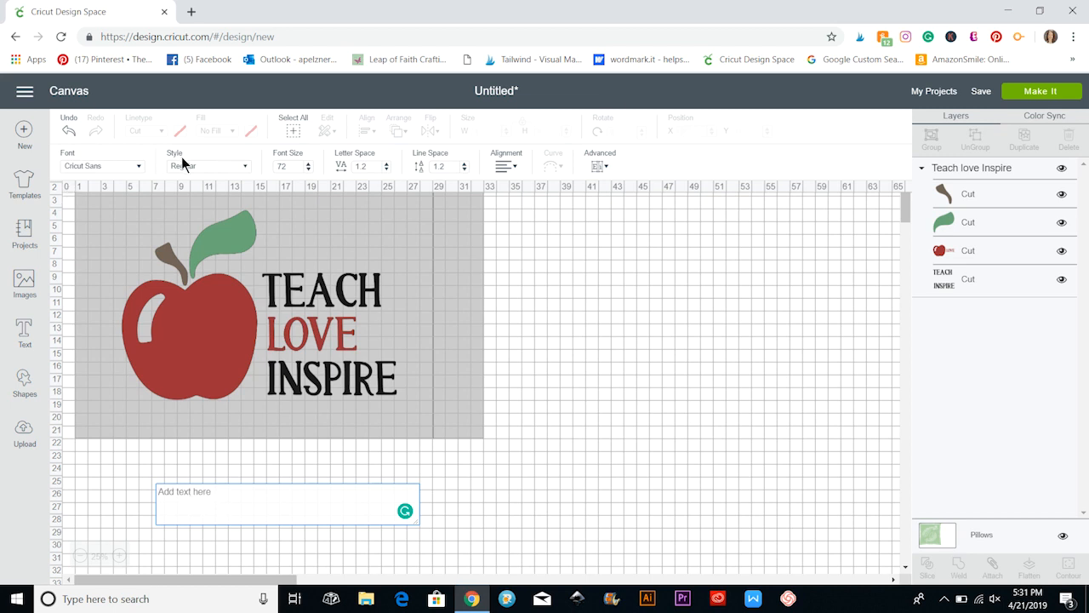
type("HELLO")
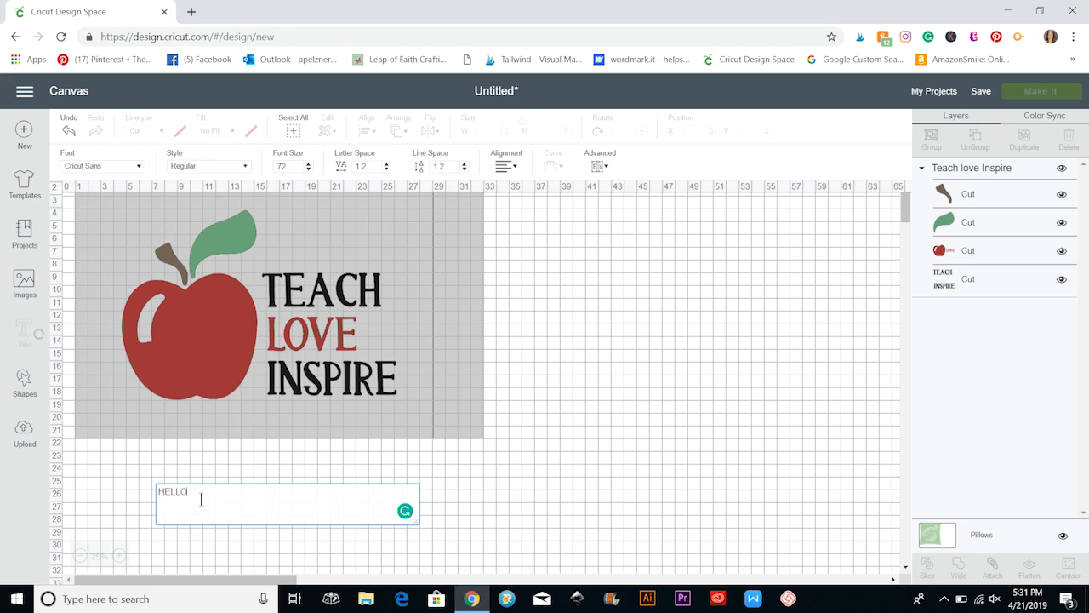
left_click(201, 500)
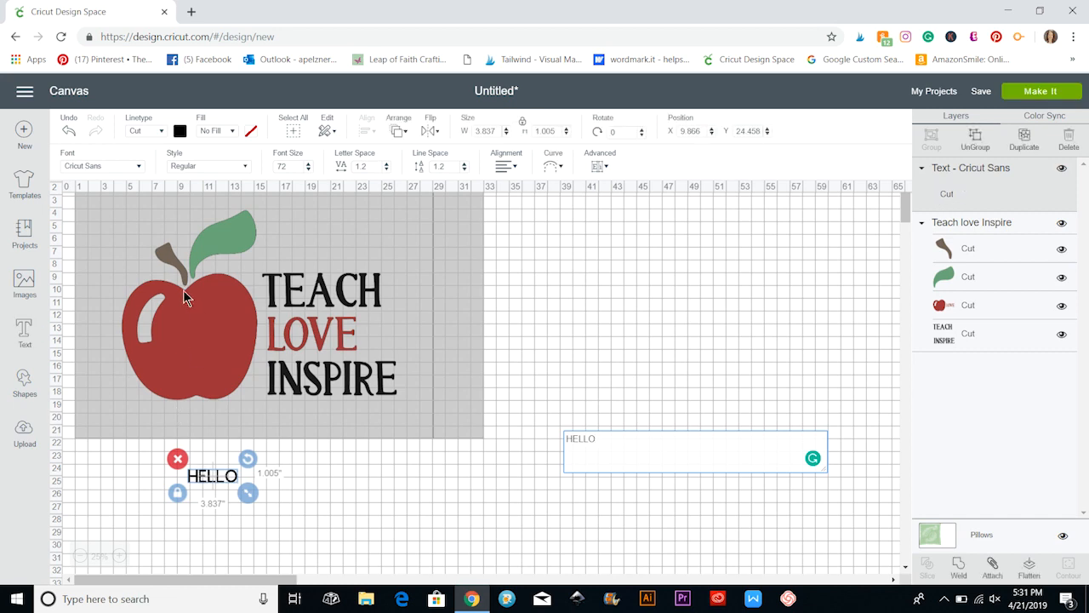
left_click(140, 175)
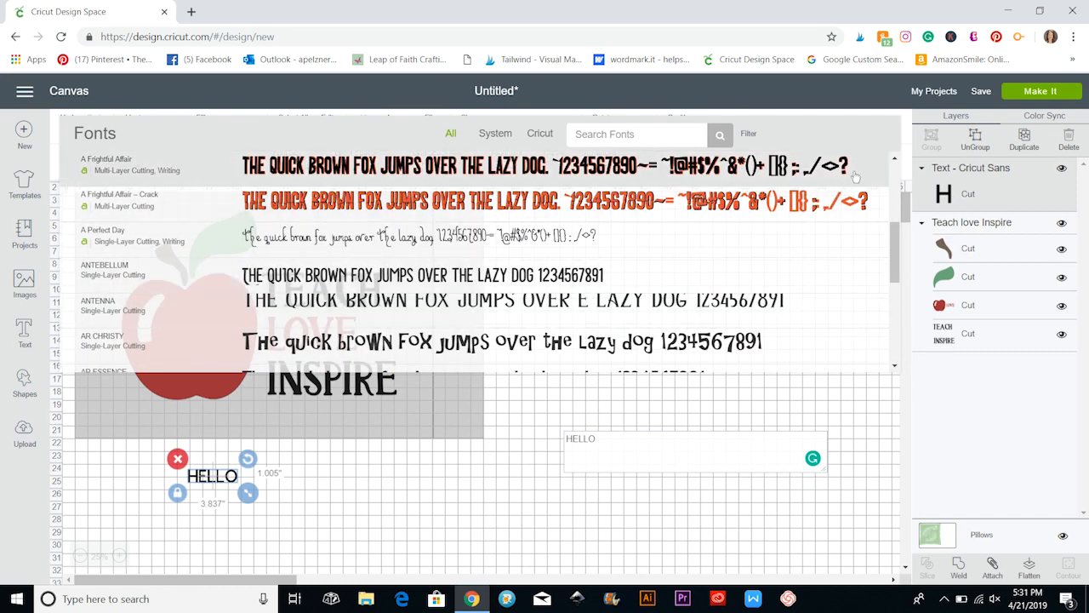
left_click(761, 410)
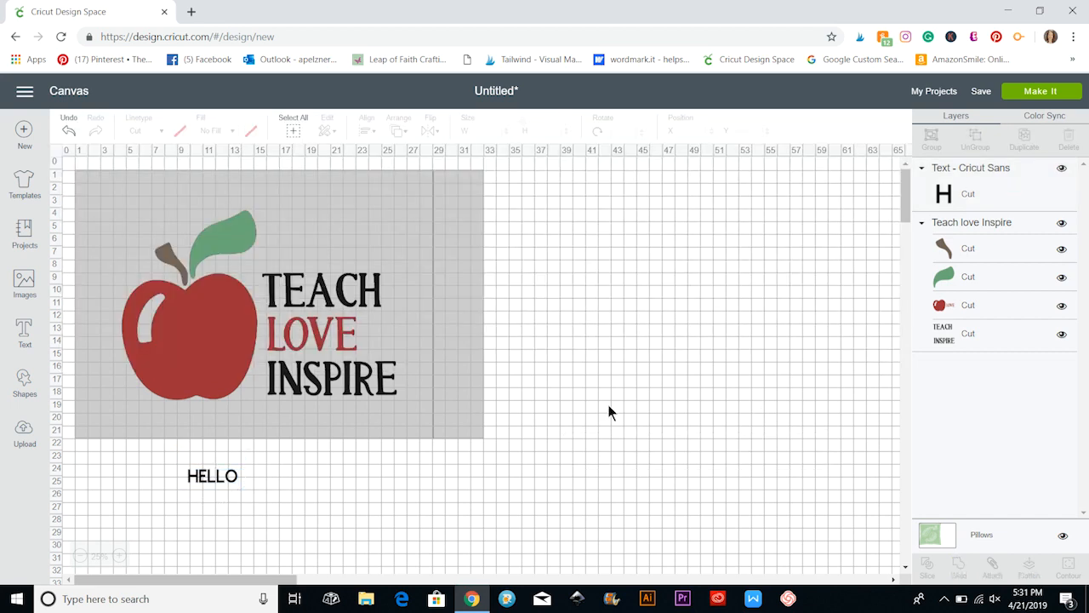
Enlarge the HELLO text to about 10 by 2.6 inches and place it above TEACH on the pillow.
left_click(235, 478)
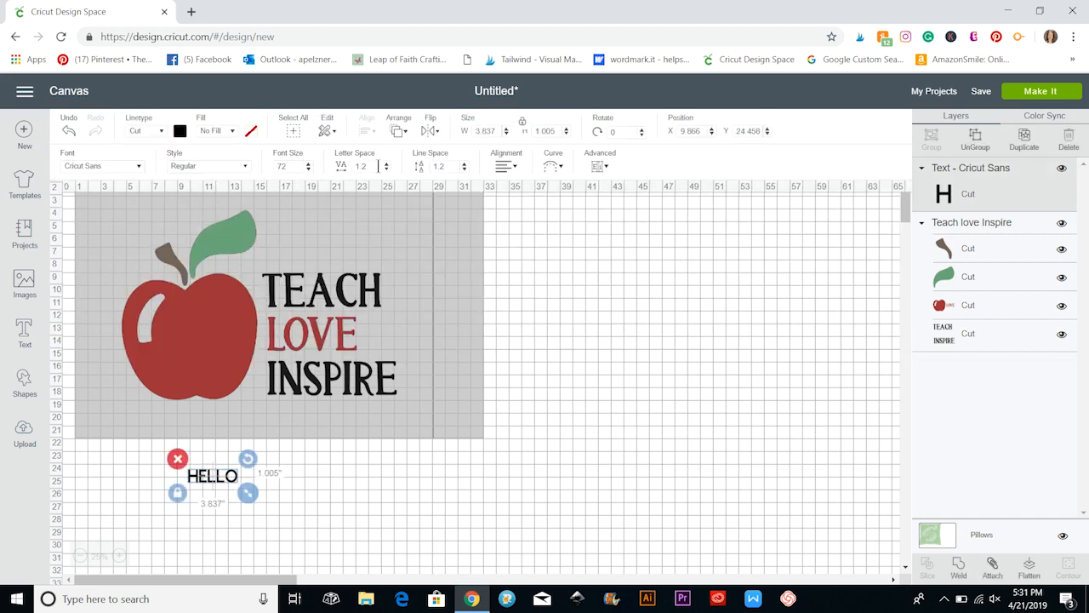
left_click_drag(248, 492, 381, 230)
left_click(457, 501)
left_click(568, 347)
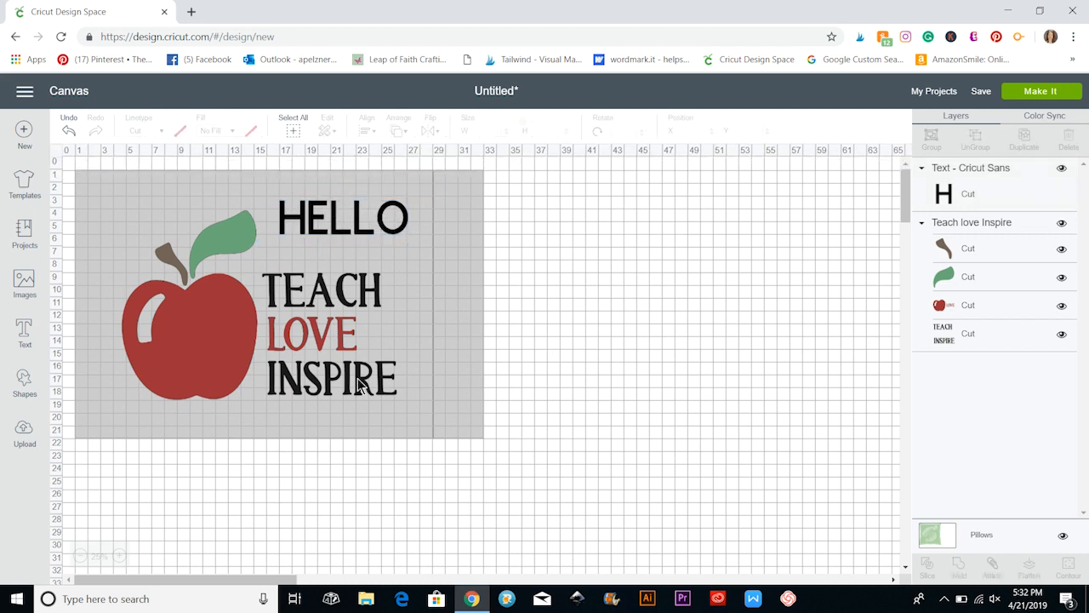
Look at the HELLO text's editing options and the selection of basic shapes.
left_click(324, 220)
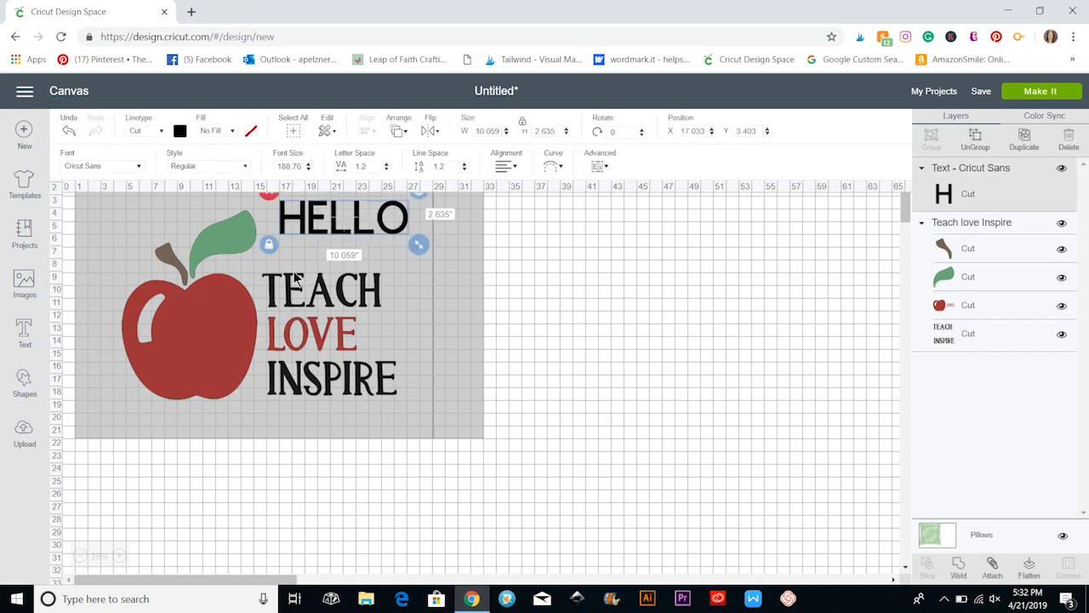
left_click(209, 502)
left_click(24, 385)
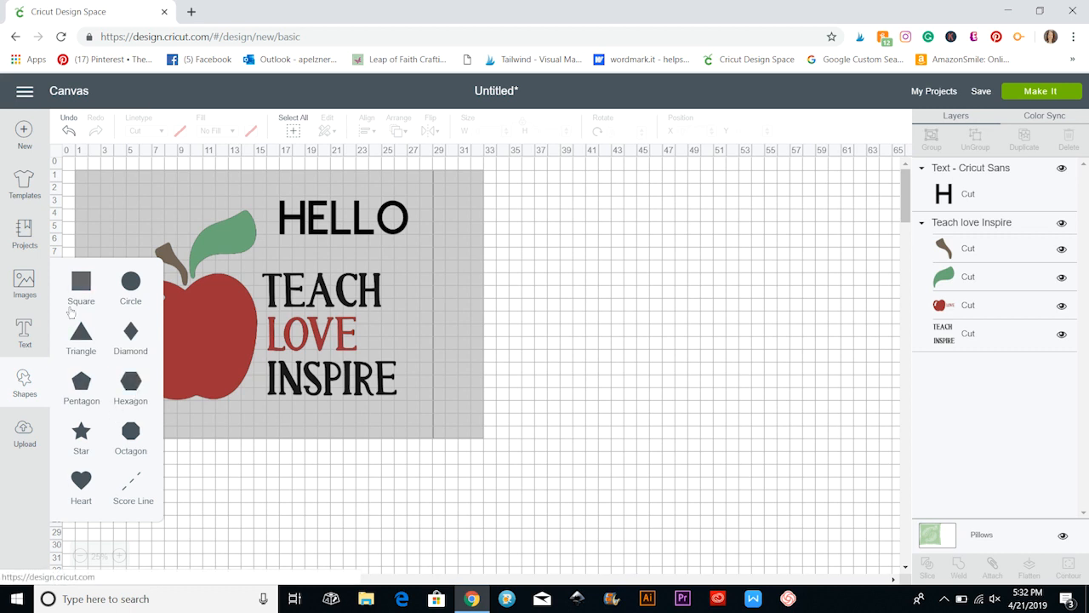
left_click(215, 484)
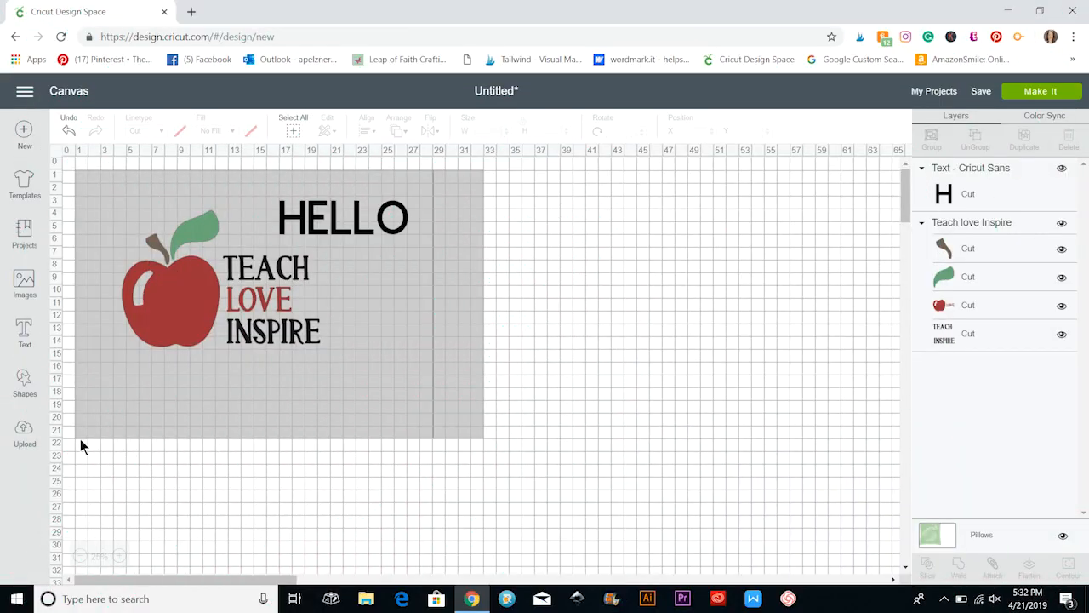
Return to the teacher images, clear the search and look through the featured images again.
left_click(25, 286)
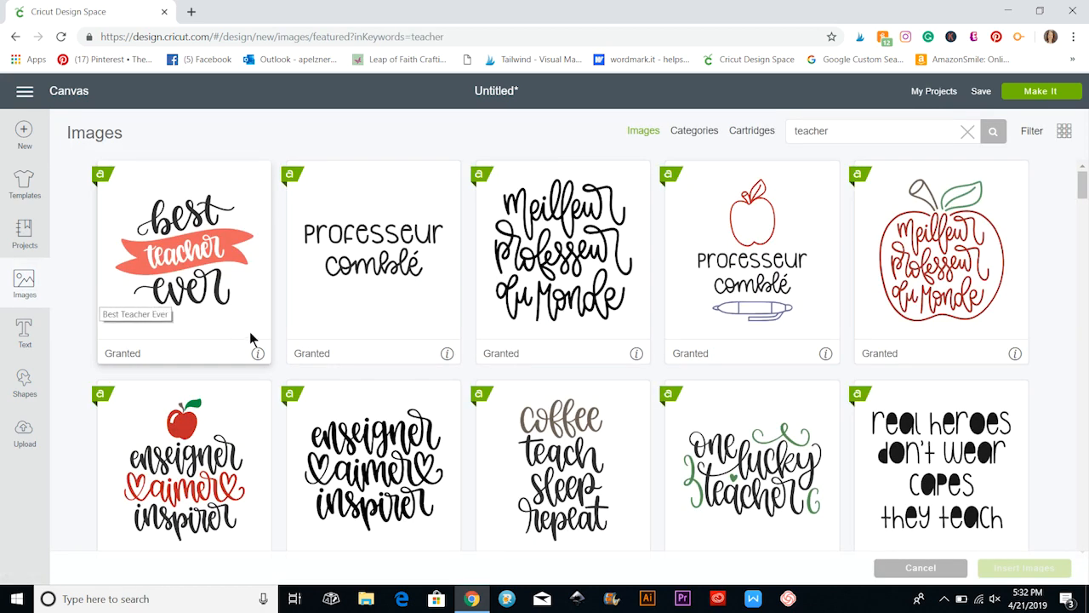
scroll(250, 333, "down", 5)
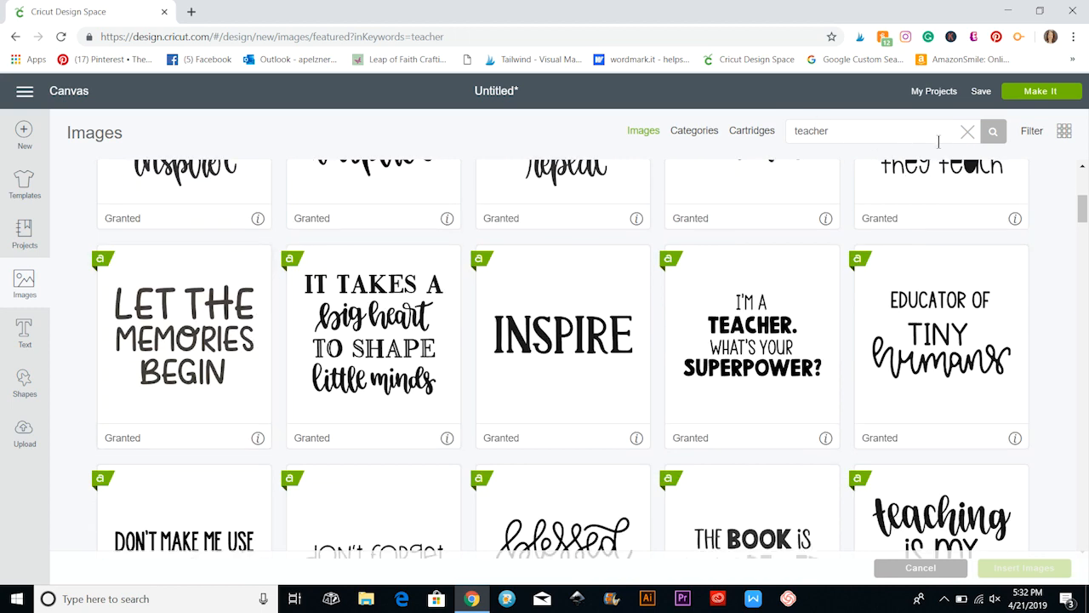
left_click(968, 134)
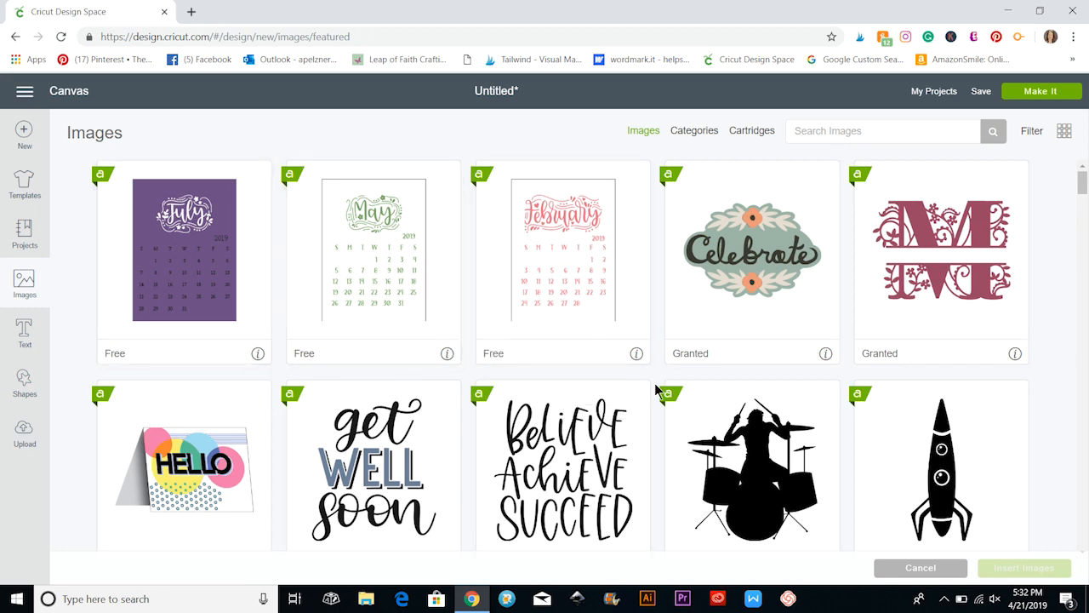
scroll(654, 385, "down", 3)
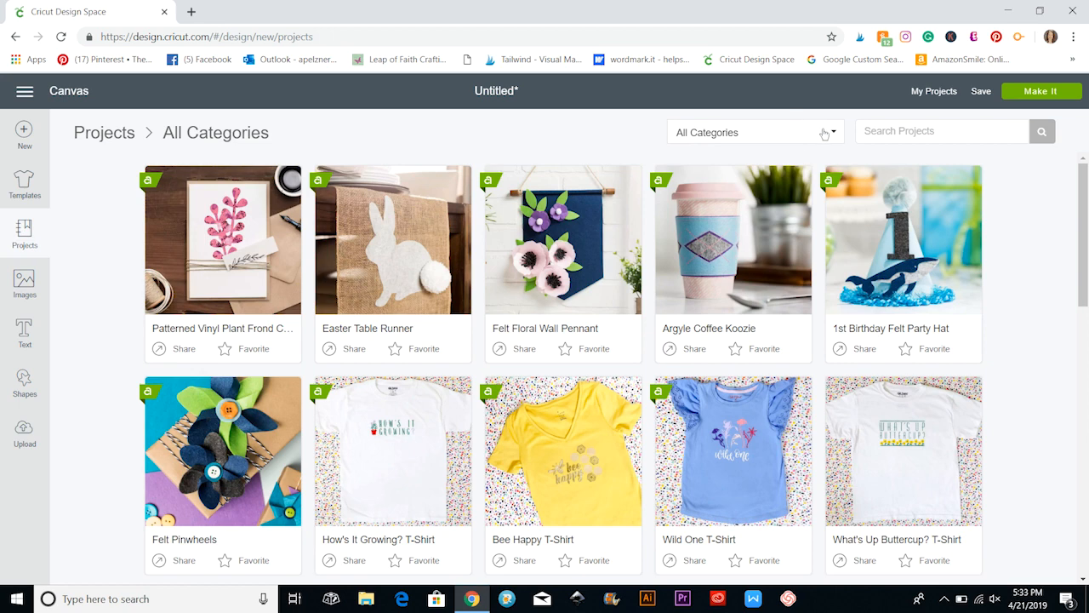
Filter the projects to the Clothing category and read the details and price of the What's Up Buttercup? T-Shirt project.
left_click(825, 134)
scroll(807, 368, "down", 3)
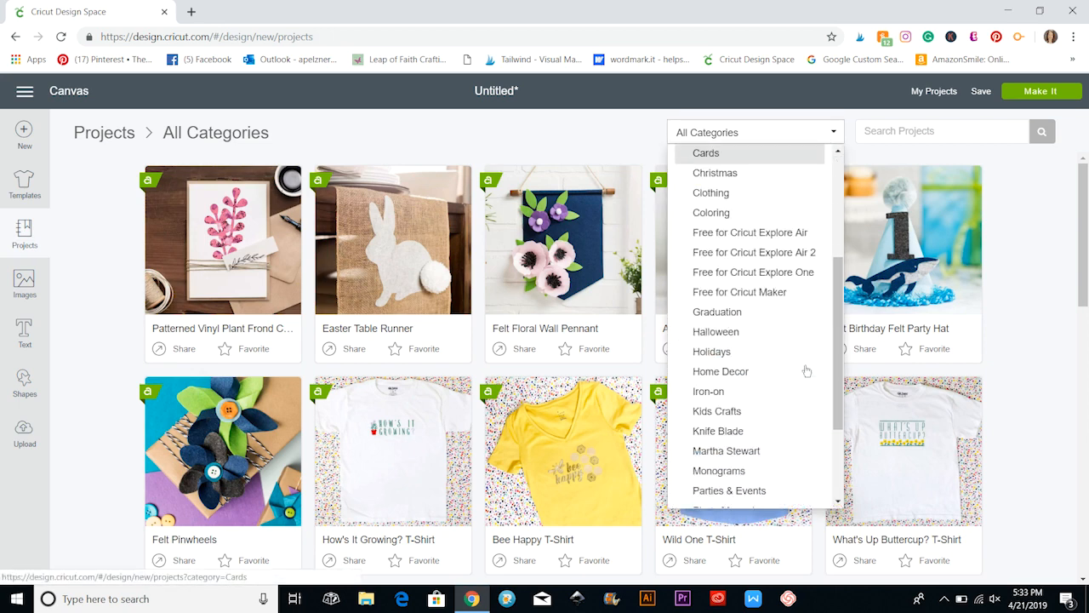
left_click(750, 194)
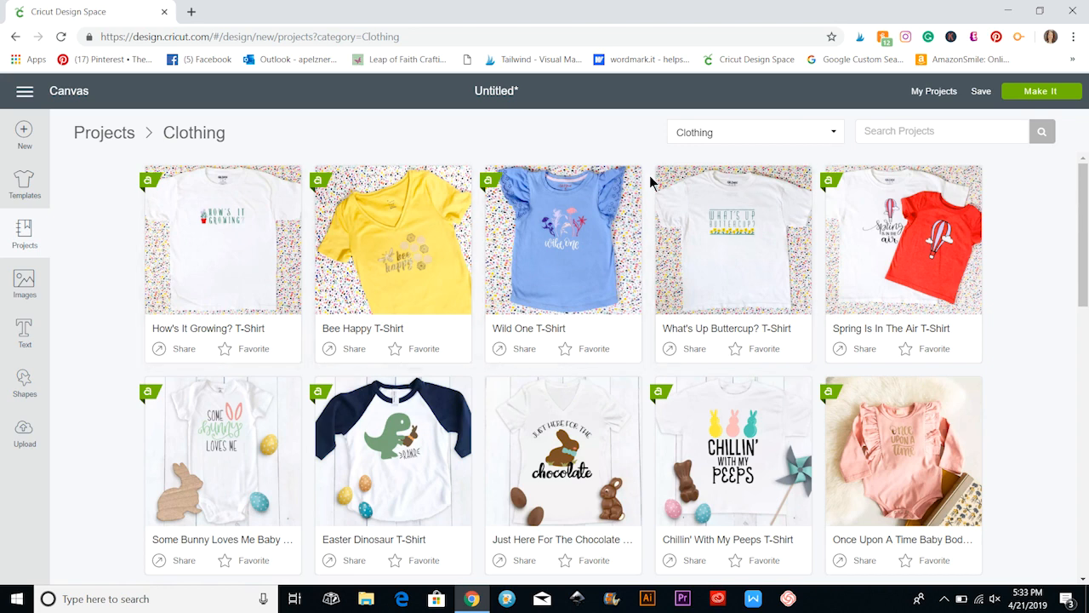
left_click(706, 214)
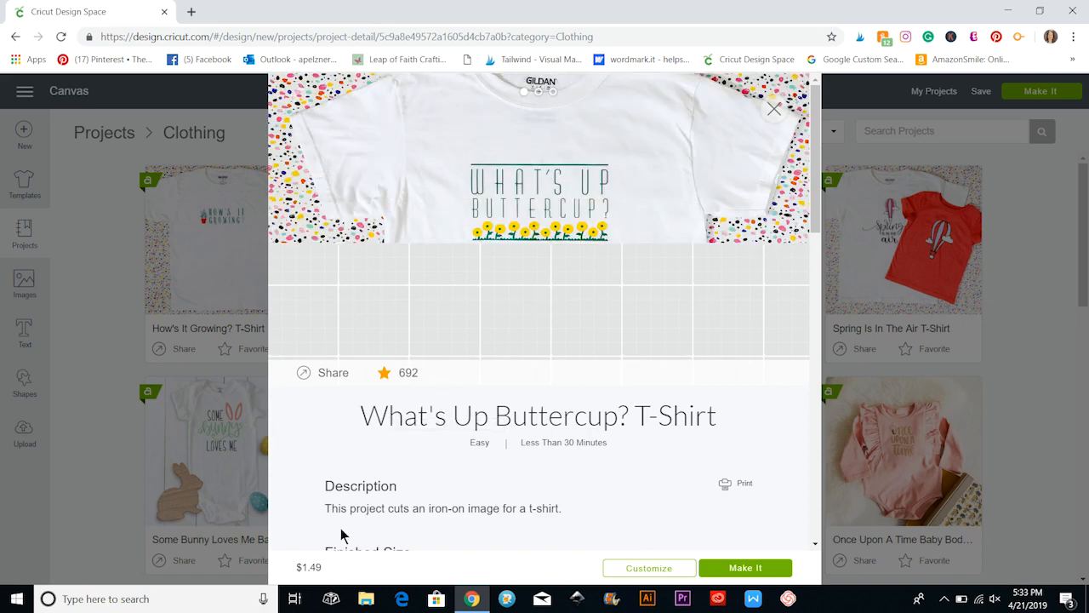
scroll(341, 533, "down", 2)
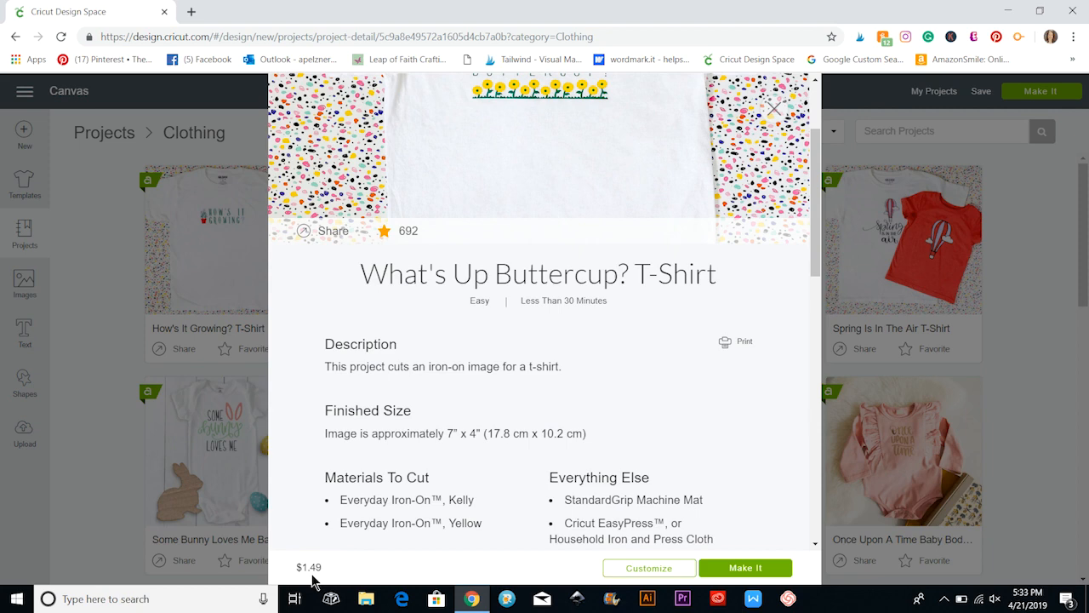
scroll(388, 544, "up", 2)
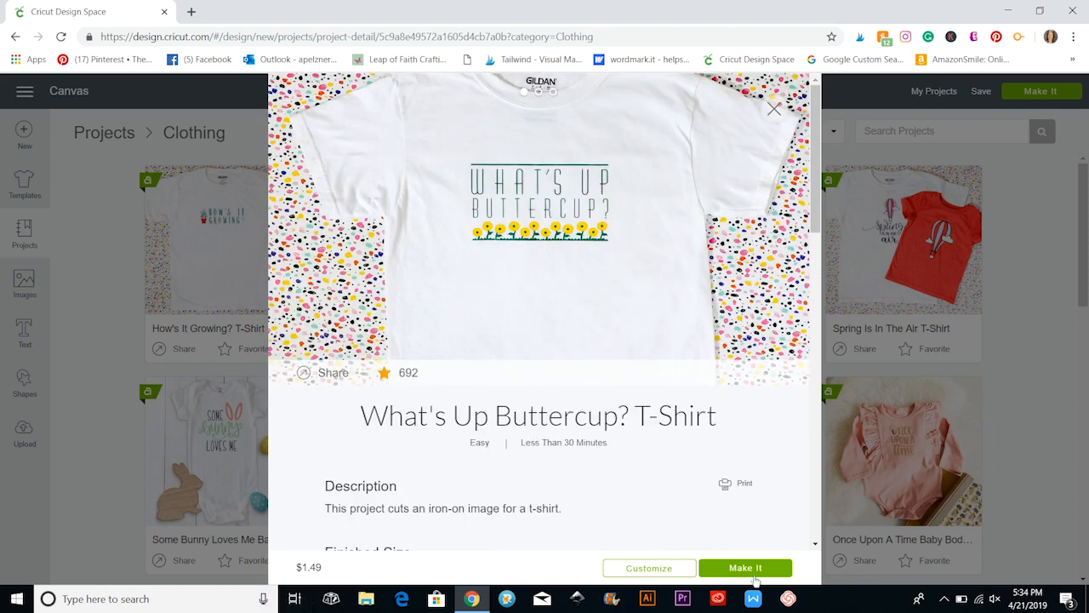
Prepare the T-shirt project for cutting, replacing the unsaved canvas project, then look at its second mat and cancel the preparation.
left_click(729, 567)
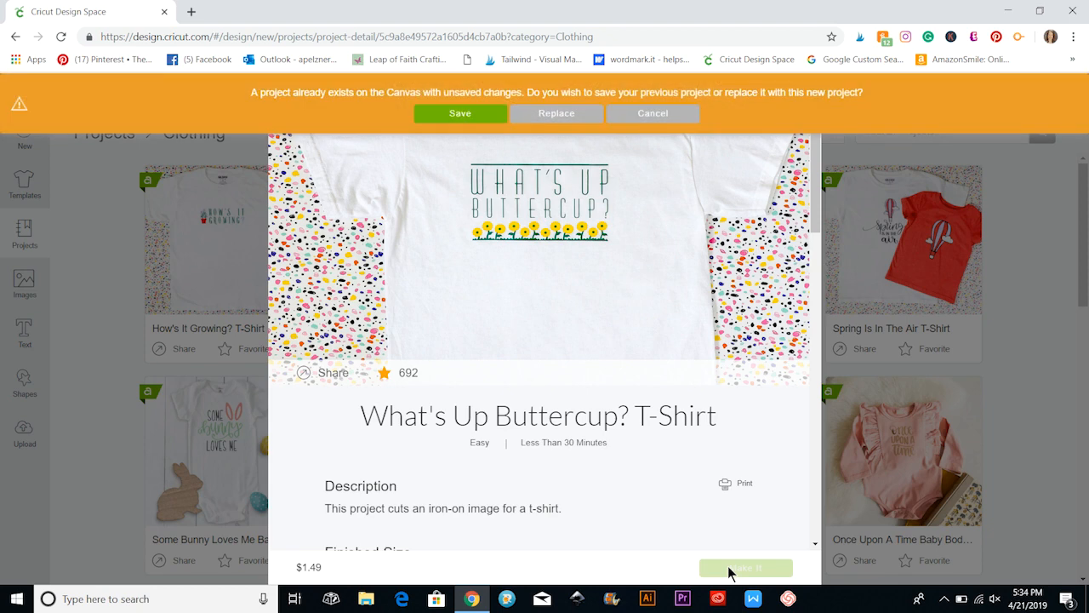
left_click(555, 114)
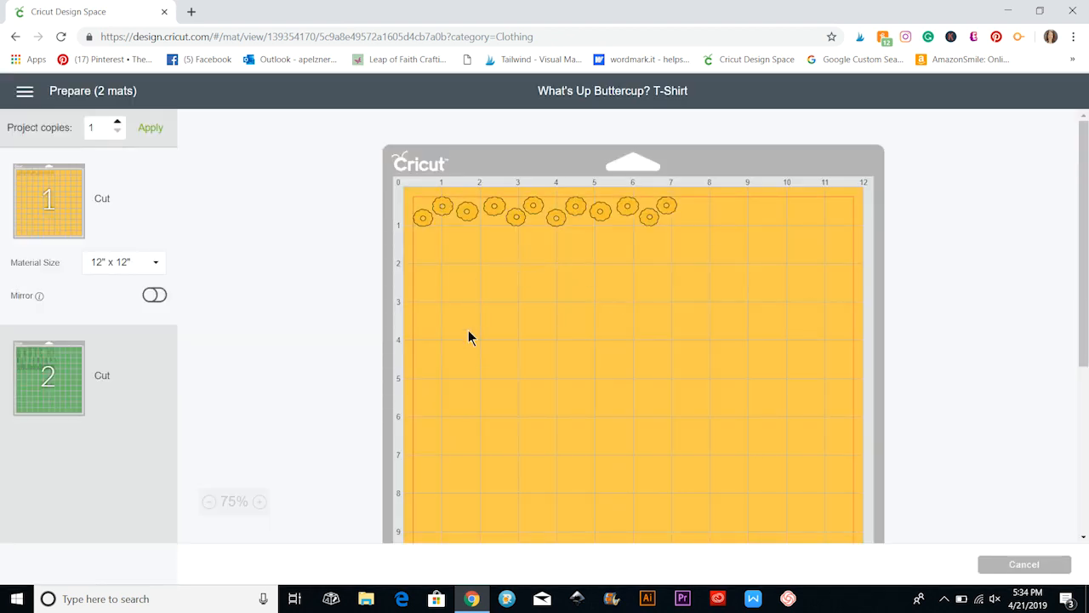
left_click(143, 386)
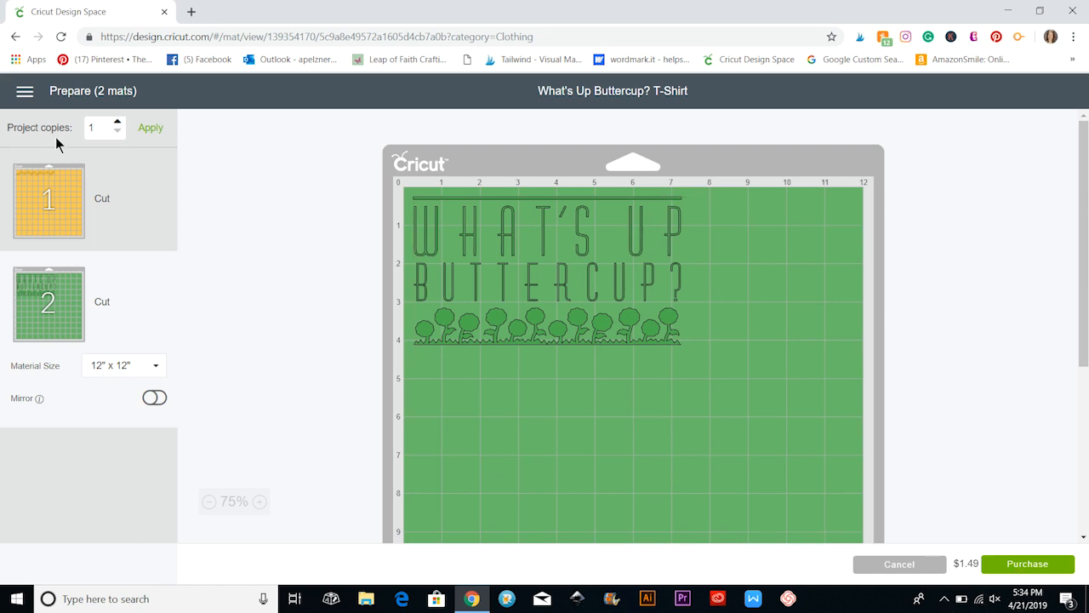
left_click(25, 94)
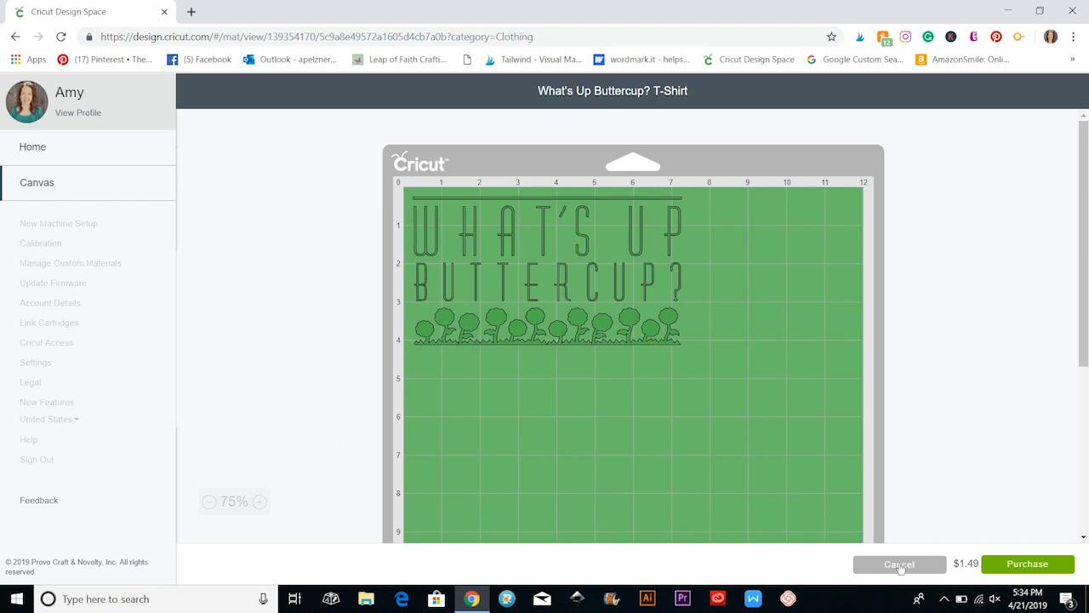
left_click(900, 565)
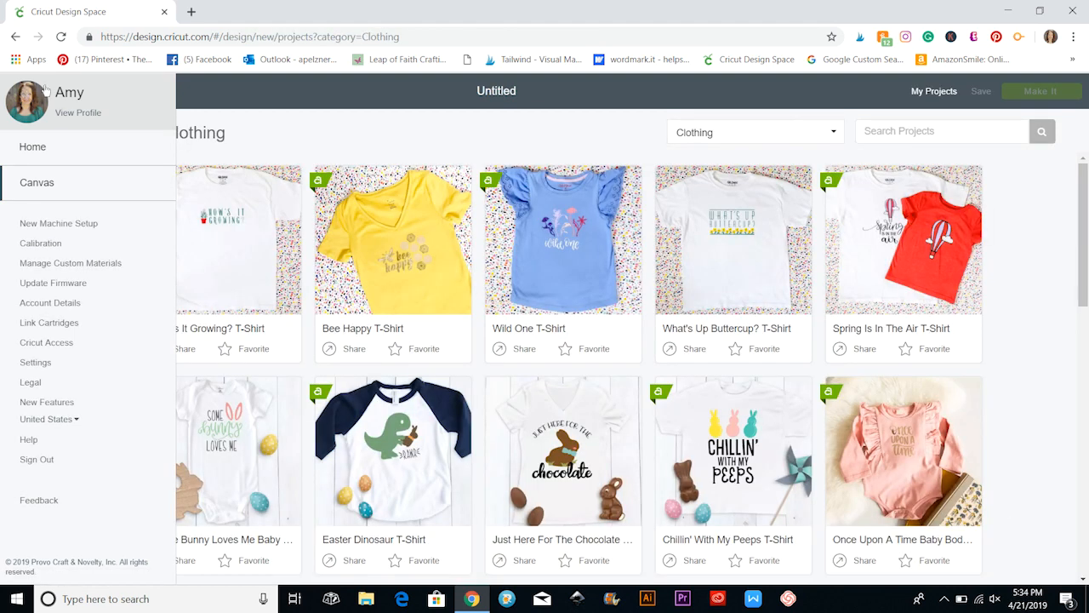
Look at the account's payment settings in the Cricut Shop and return to the design.
left_click(242, 94)
left_click(26, 93)
left_click(46, 307)
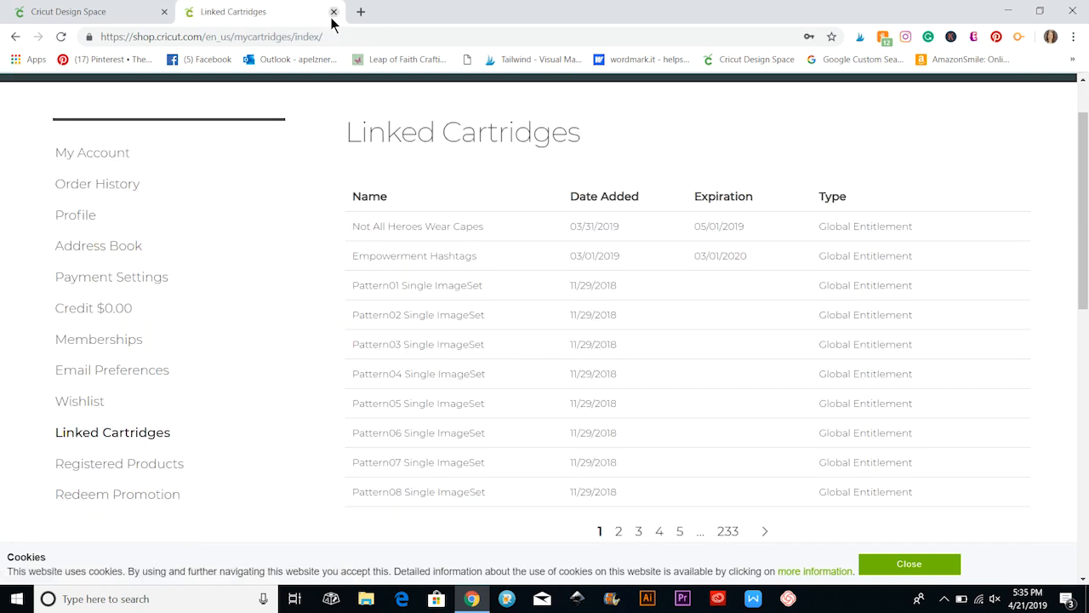
left_click(334, 11)
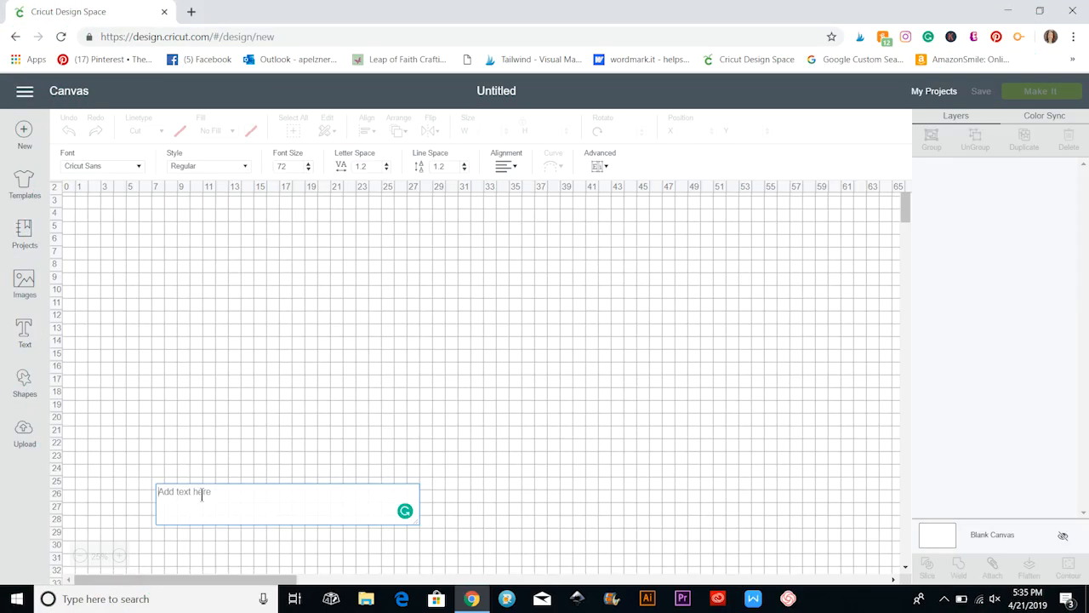
Add the text HELLO, enlarge it to about 18.7 by 4.9 inches and place it higher on the canvas.
type("HELLO")
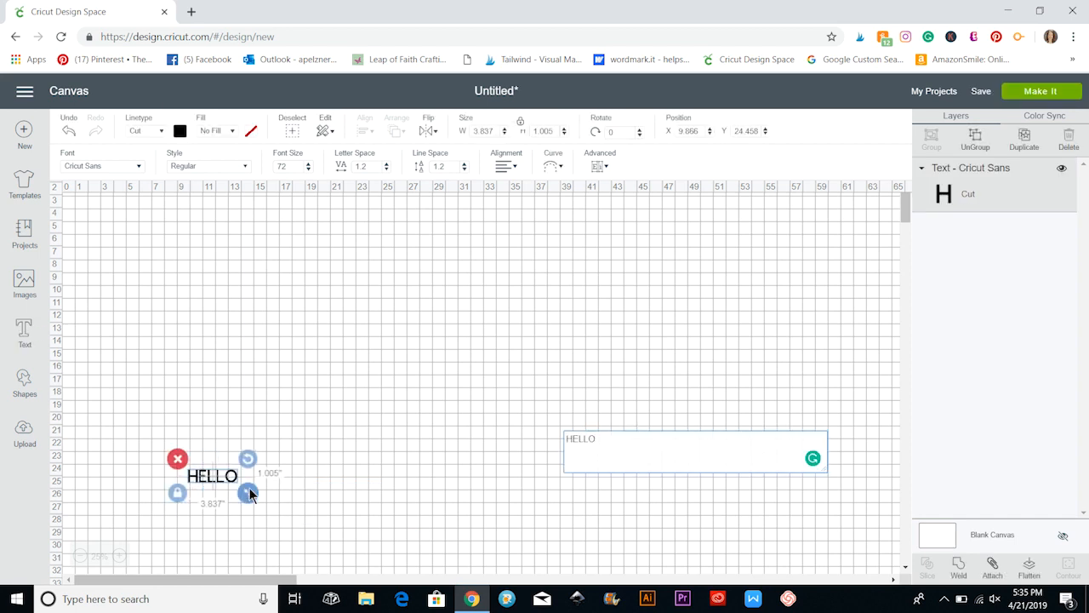
left_click_drag(247, 492, 438, 540)
left_click_drag(358, 518, 350, 352)
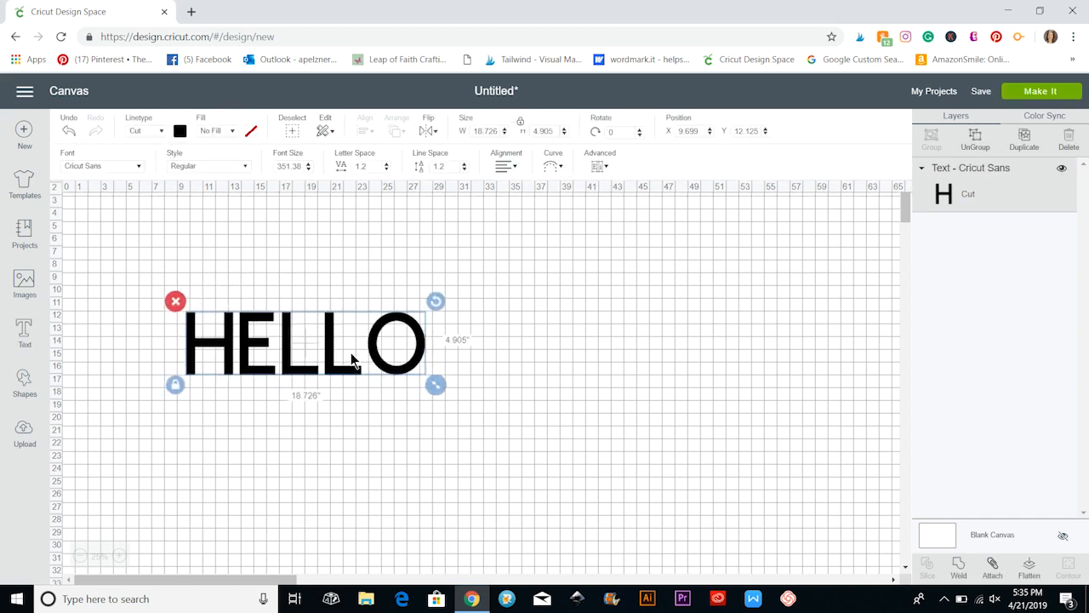
Filter the fonts to Multi-Layer and try 3 Birds On Parade and A Child's Year - Balloon on the HELLO text.
left_click(139, 167)
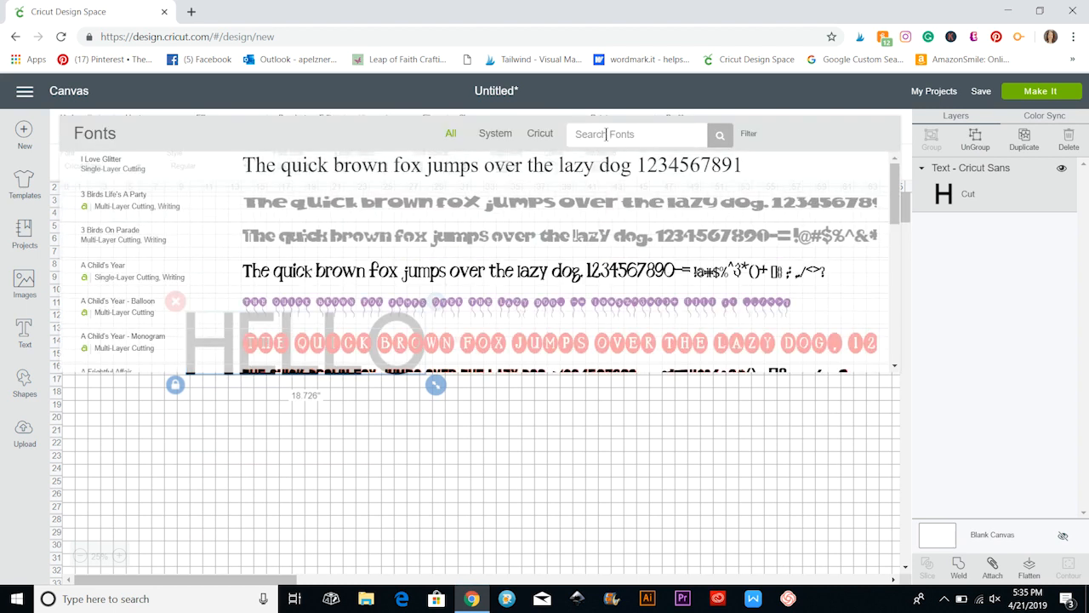
left_click(748, 134)
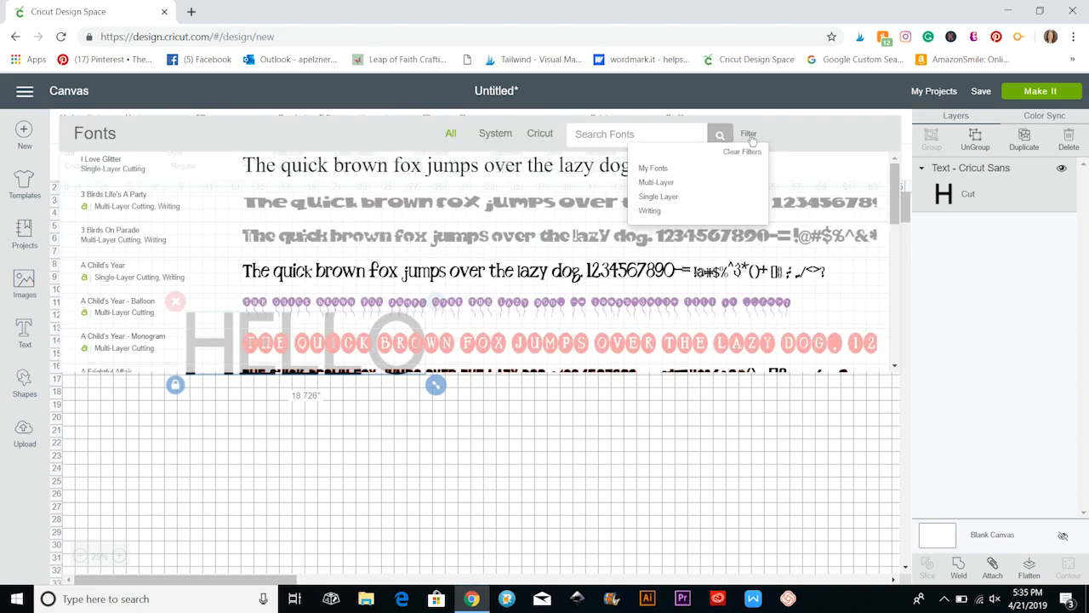
left_click(654, 183)
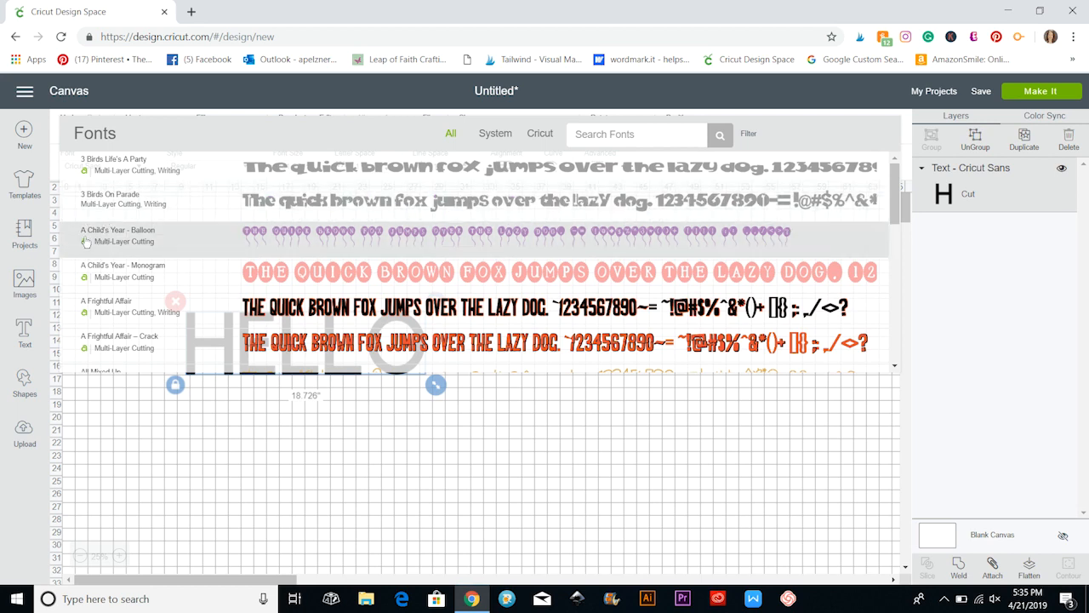
left_click(121, 198)
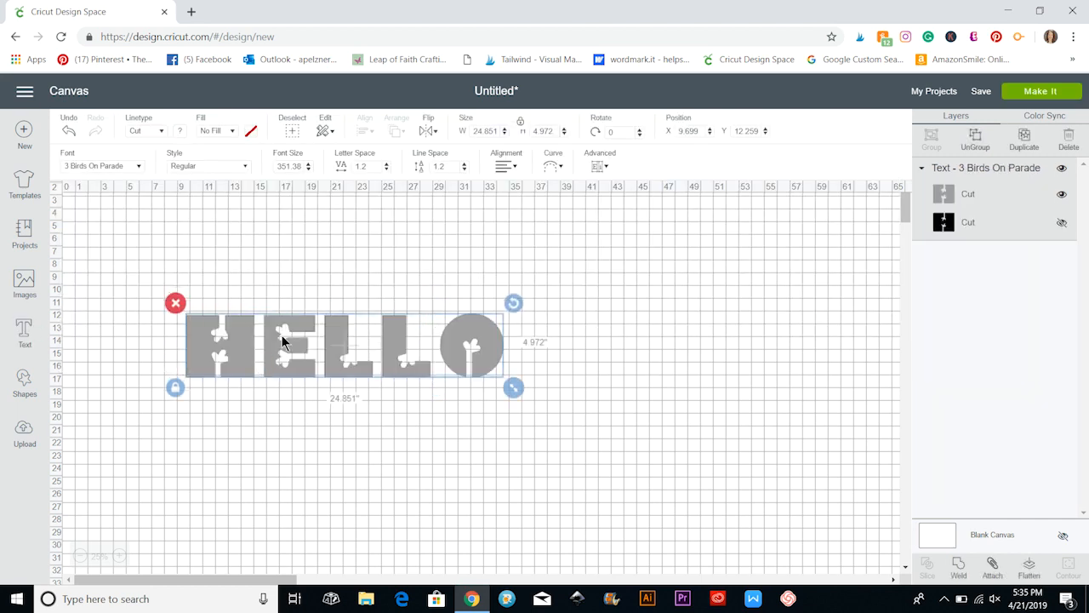
left_click(140, 167)
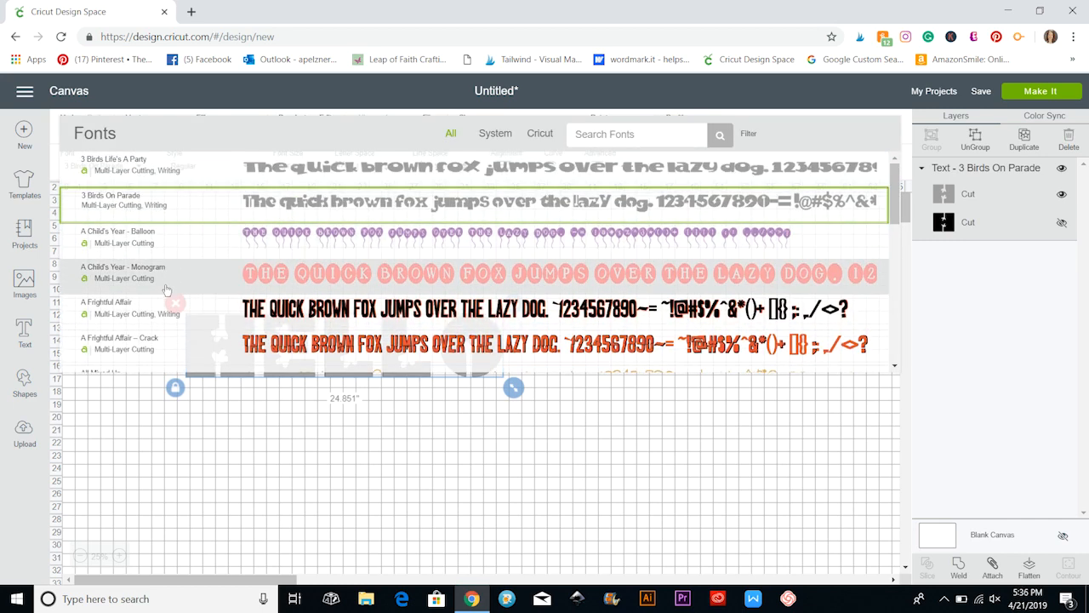
left_click(140, 238)
Add the Writing filter to the fonts and apply Ashlyn's Alphabet to the HELLO text.
left_click(749, 134)
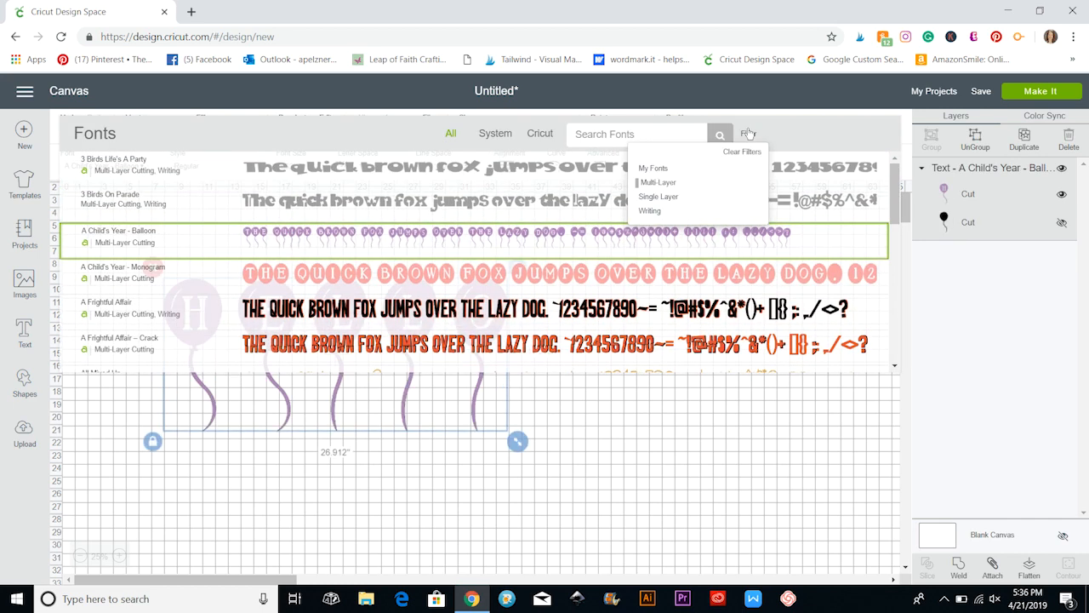
left_click(654, 212)
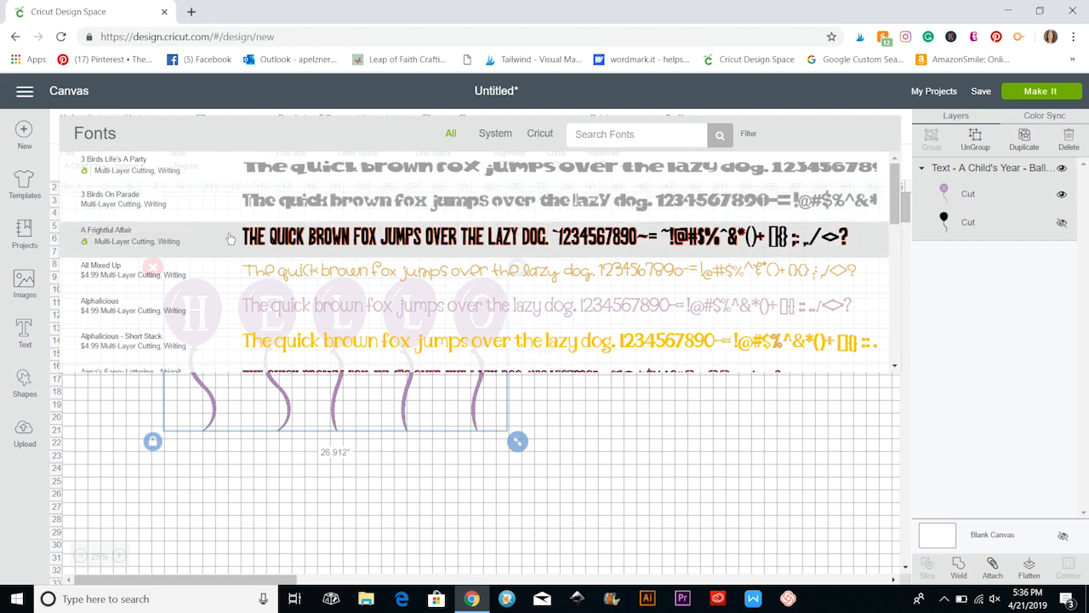
scroll(188, 268, "down", 2)
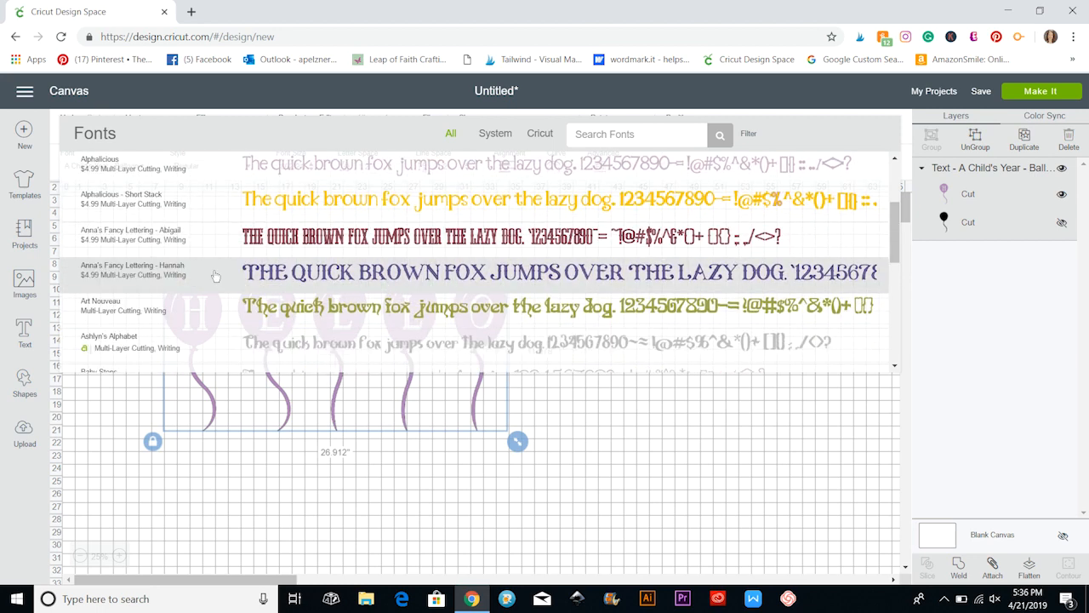
scroll(181, 267, "down", 1)
left_click(165, 272)
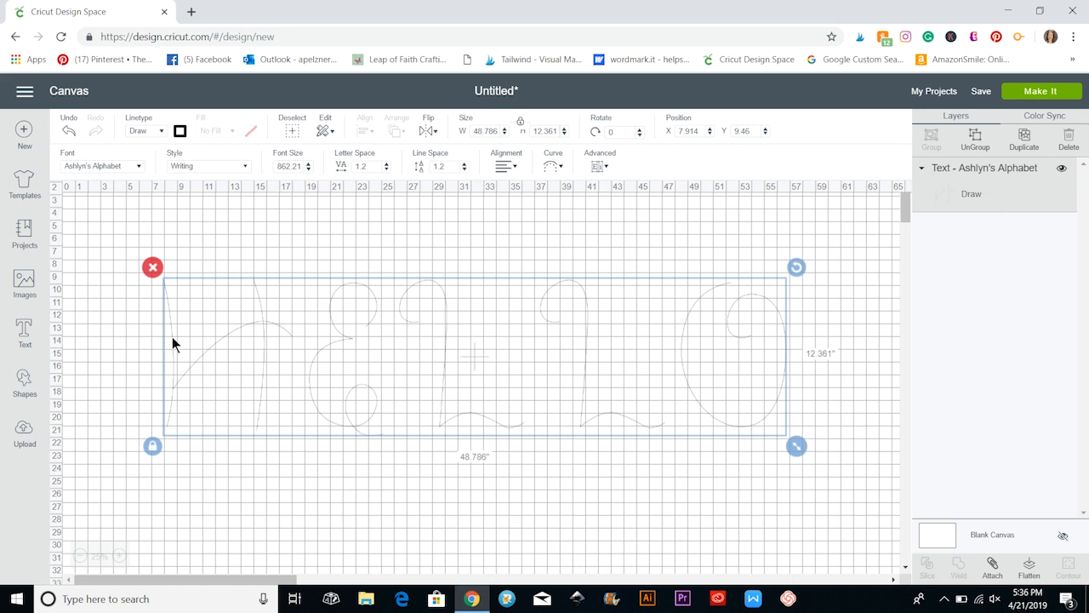
Search the image library for turtle and filter the images to My Images and Free.
left_click(26, 286)
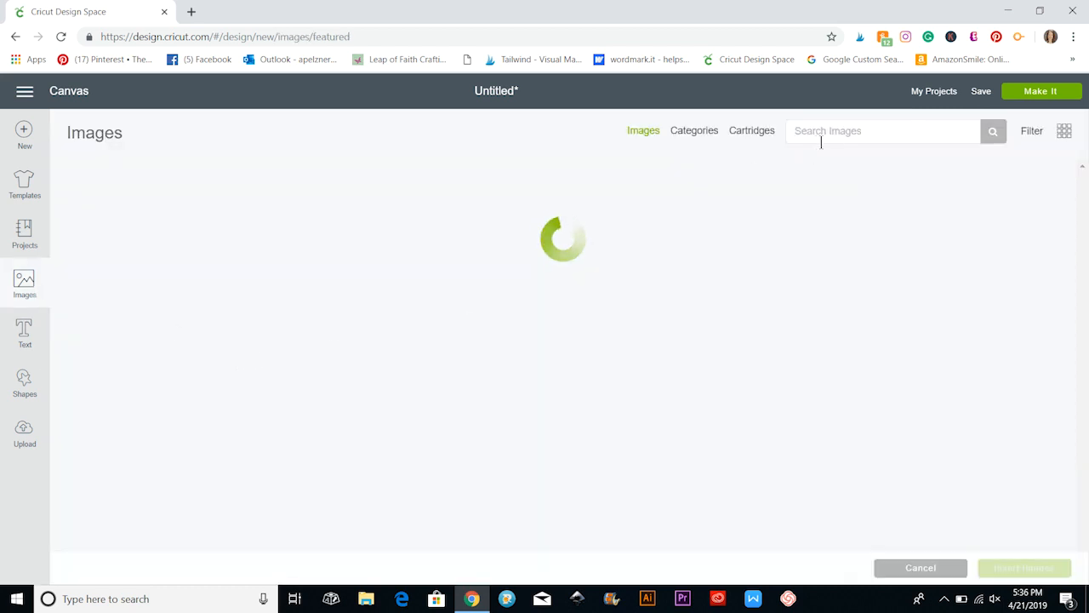
left_click(847, 134)
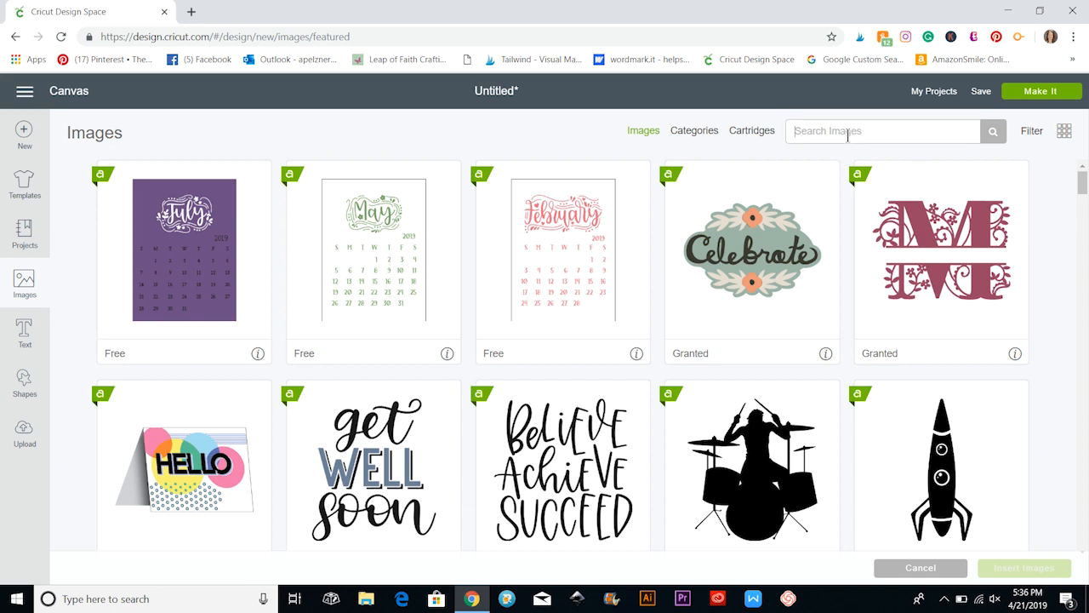
type("turtle")
left_click(1032, 132)
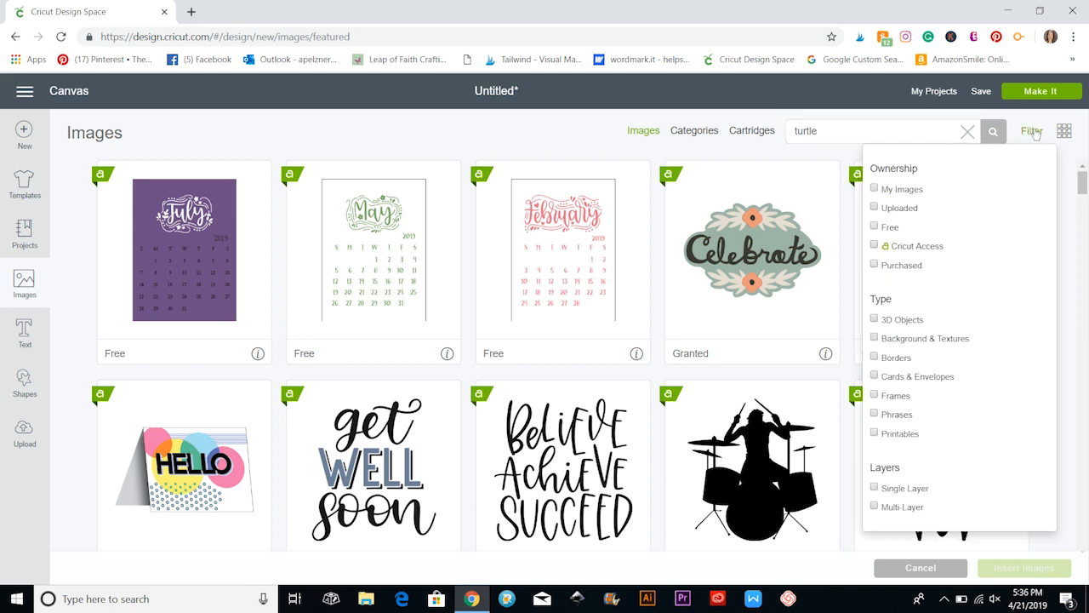
left_click(875, 190)
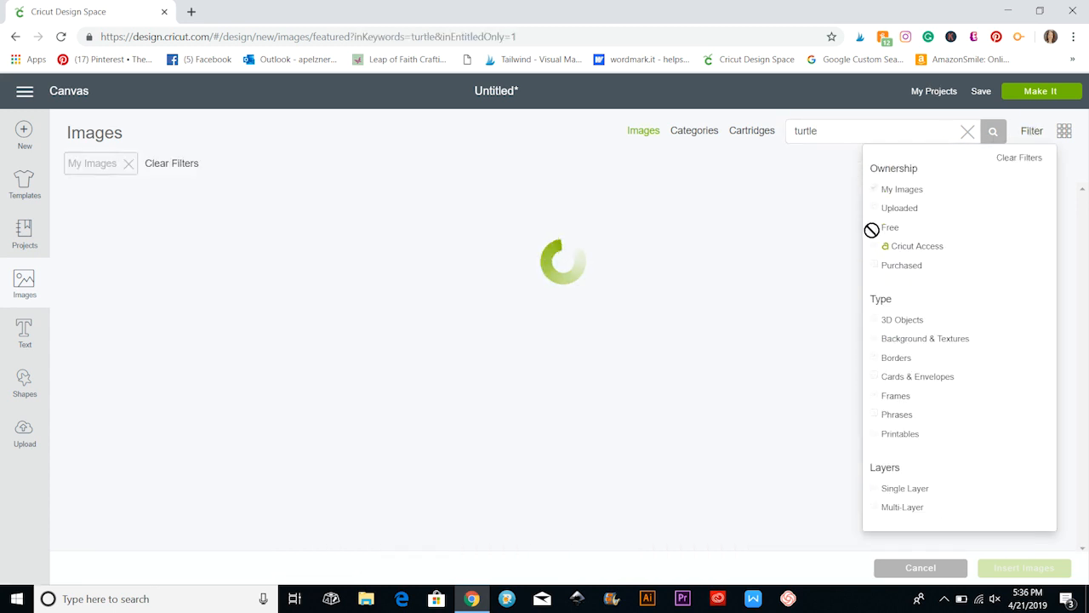
left_click(875, 228)
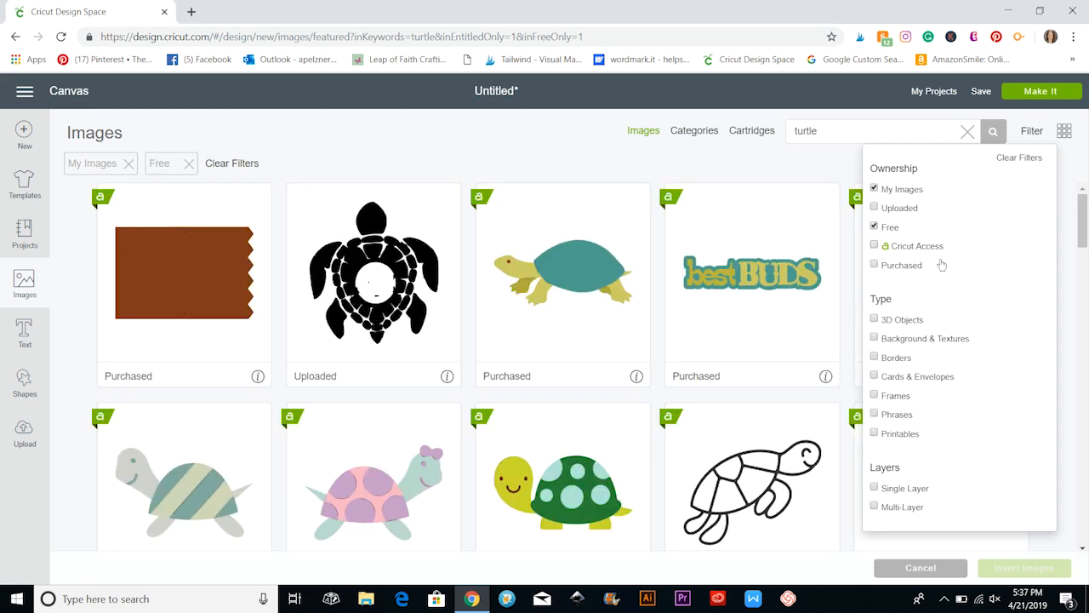
Try the 3D Objects filter on the turtle images, remove it and look through the remaining turtle images.
left_click(875, 320)
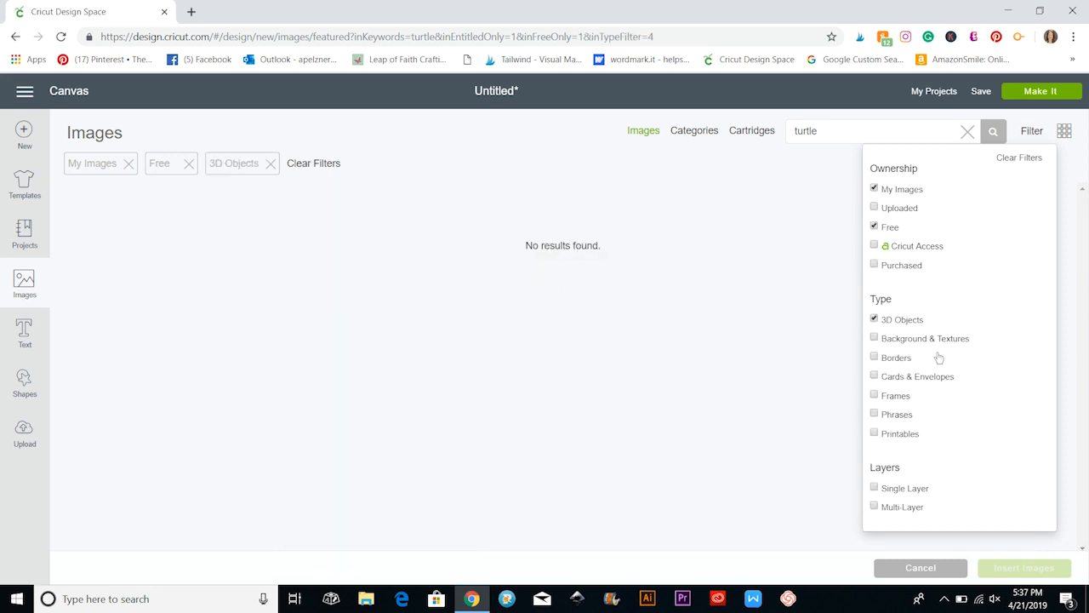
left_click(870, 320)
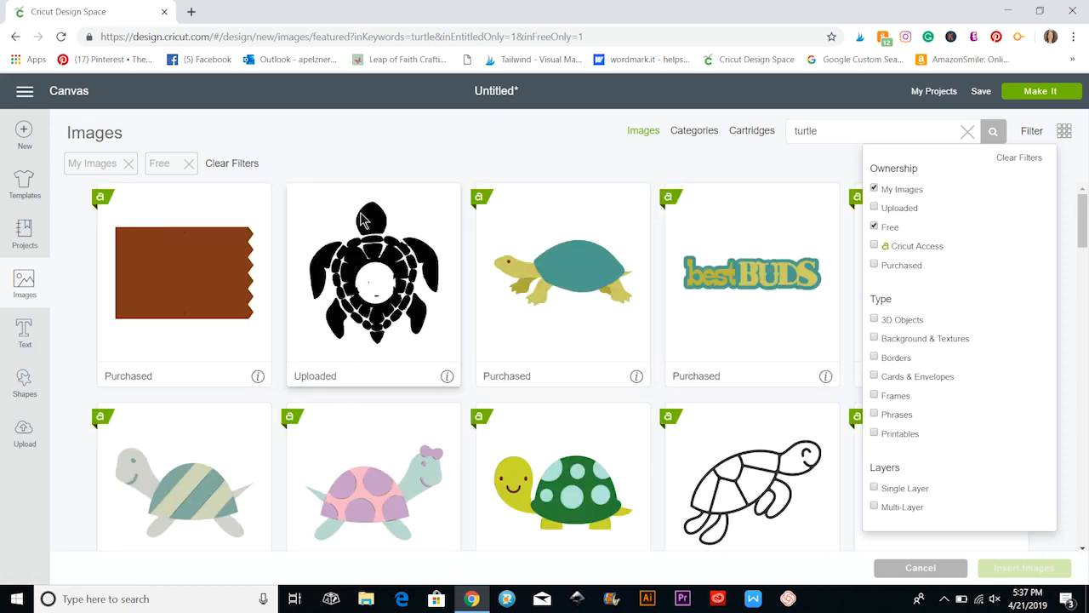
left_click(482, 130)
scroll(431, 308, "down", 1)
scroll(432, 305, "down", 3)
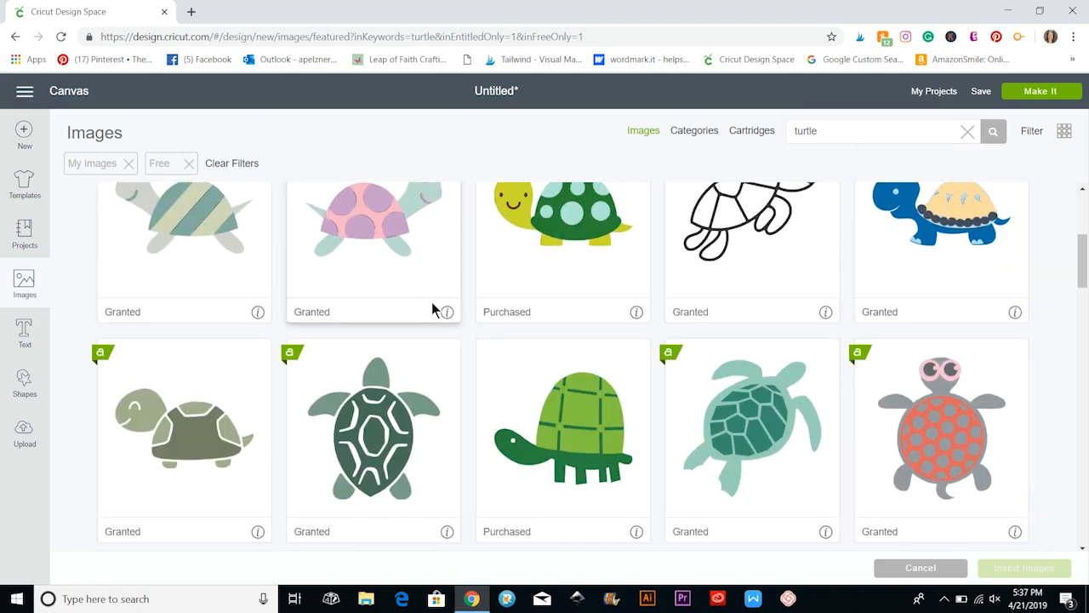
scroll(432, 303, "down", 3)
scroll(430, 303, "up", 2)
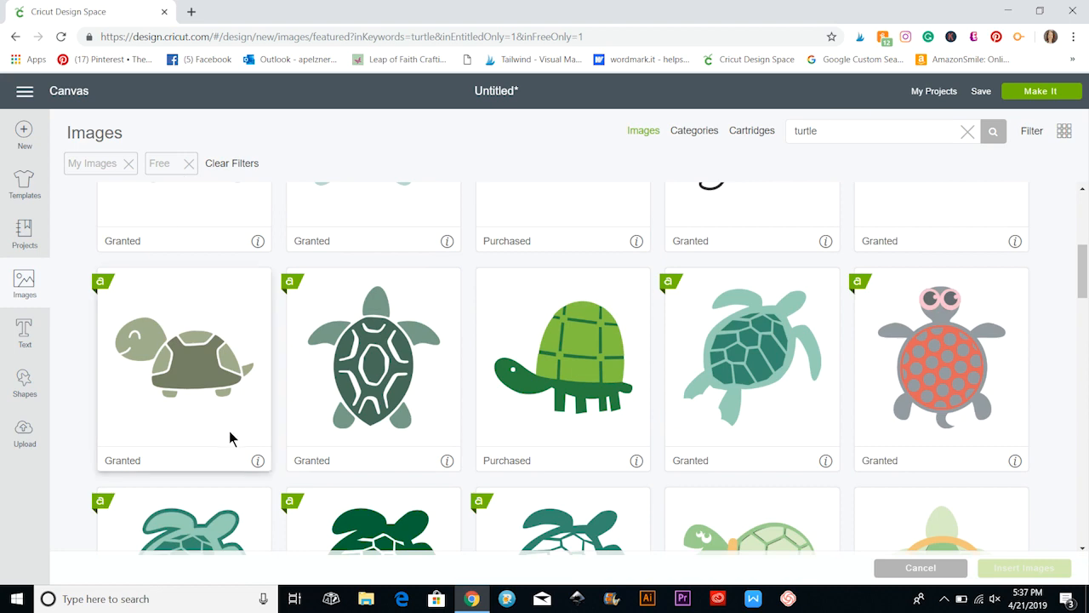
Open the upload page and look over the upload options and the recently uploaded images.
left_click(25, 435)
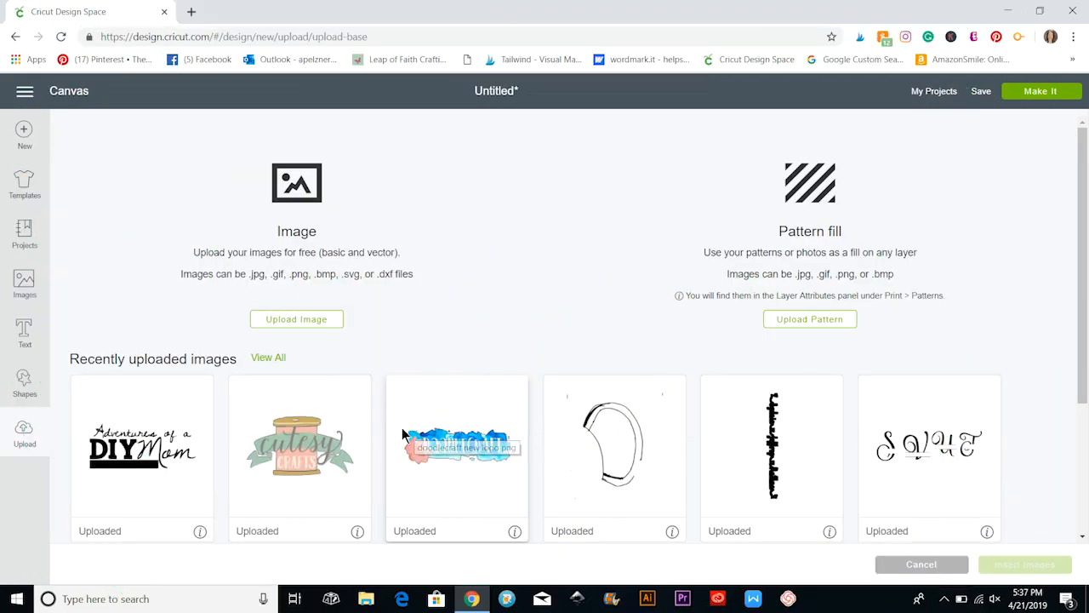
scroll(408, 430, "down", 3)
scroll(318, 343, "up", 3)
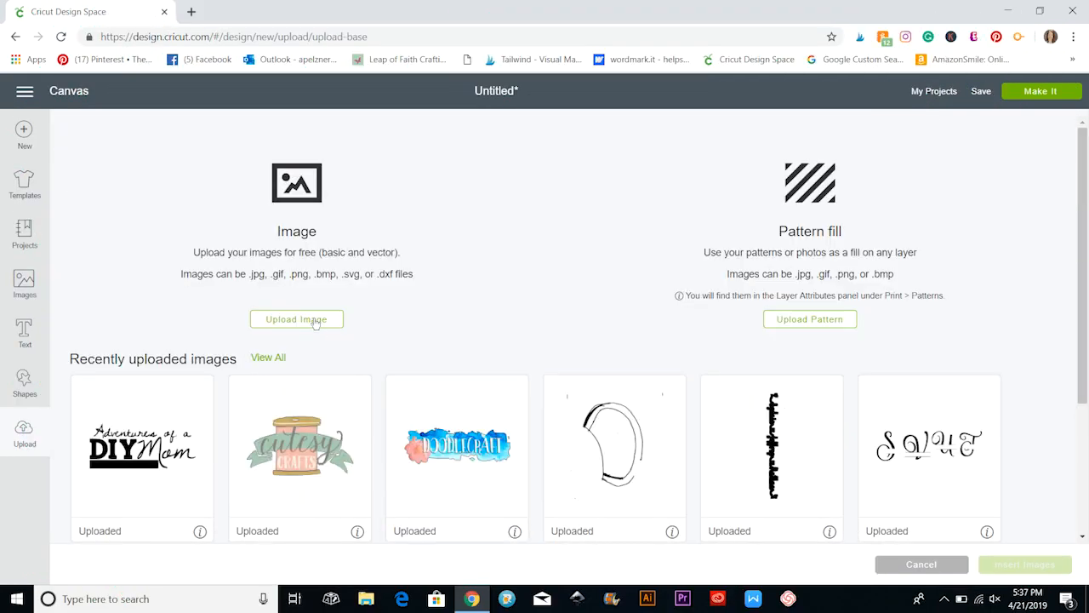
Start an image upload and load the NScheetah file from the Desktop folder.
left_click(314, 322)
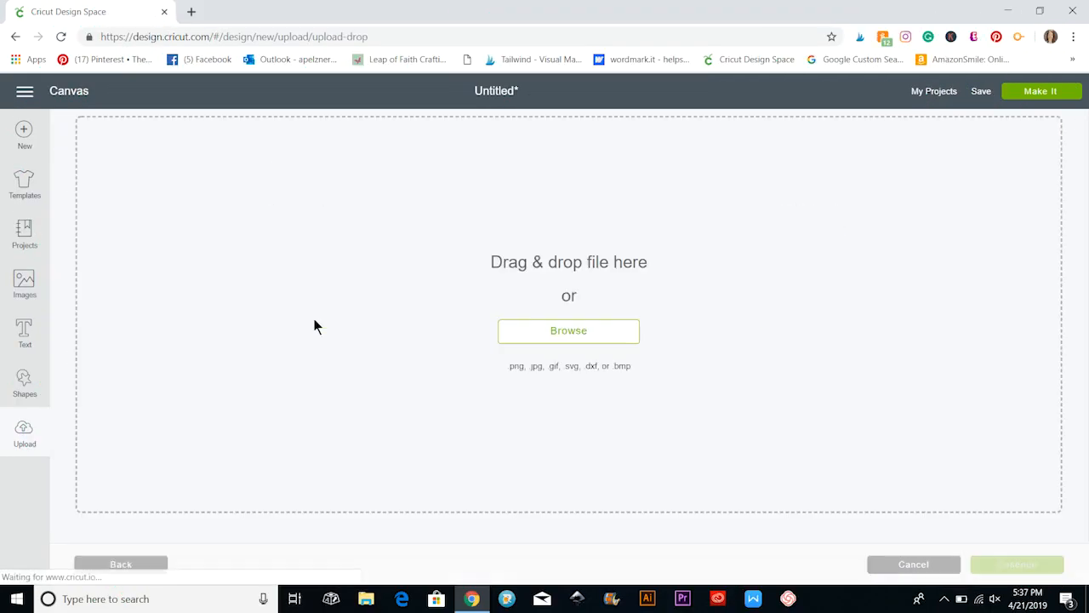
left_click(593, 336)
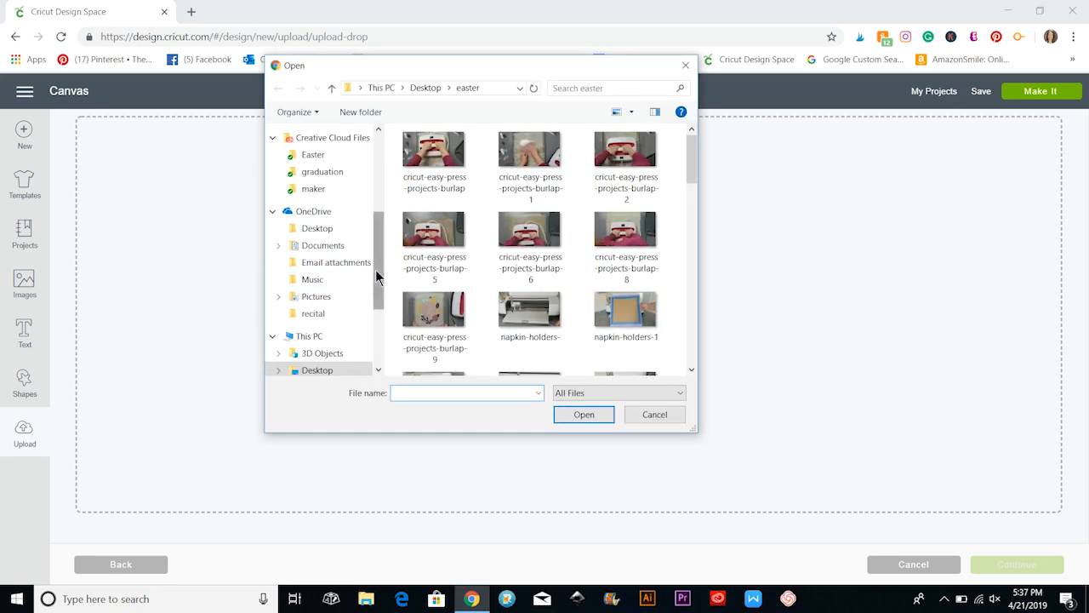
left_click_drag(375, 270, 375, 191)
left_click(337, 162)
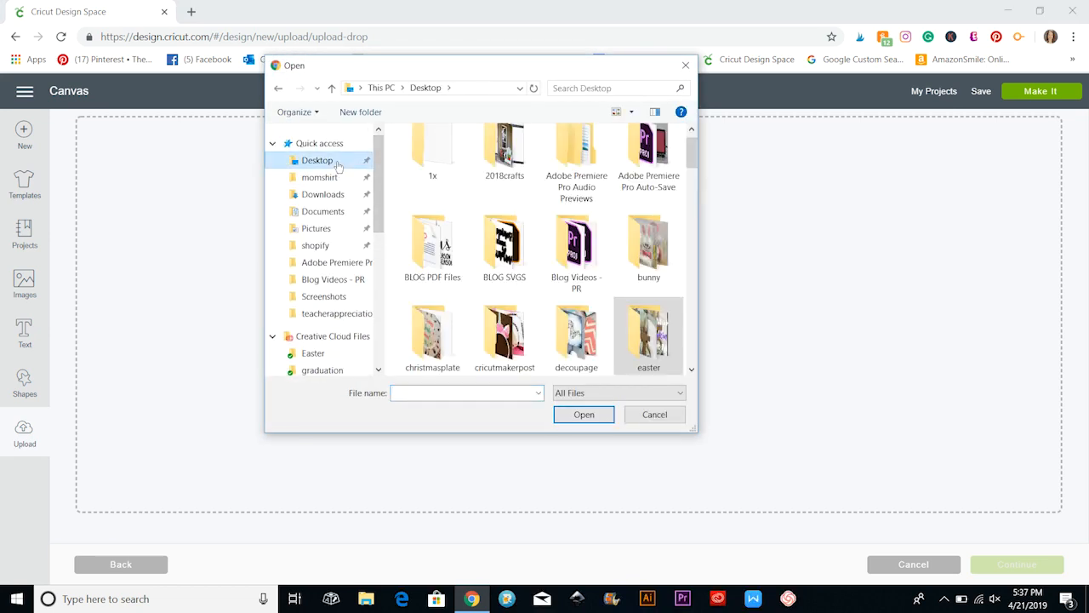
scroll(533, 264, "down", 3)
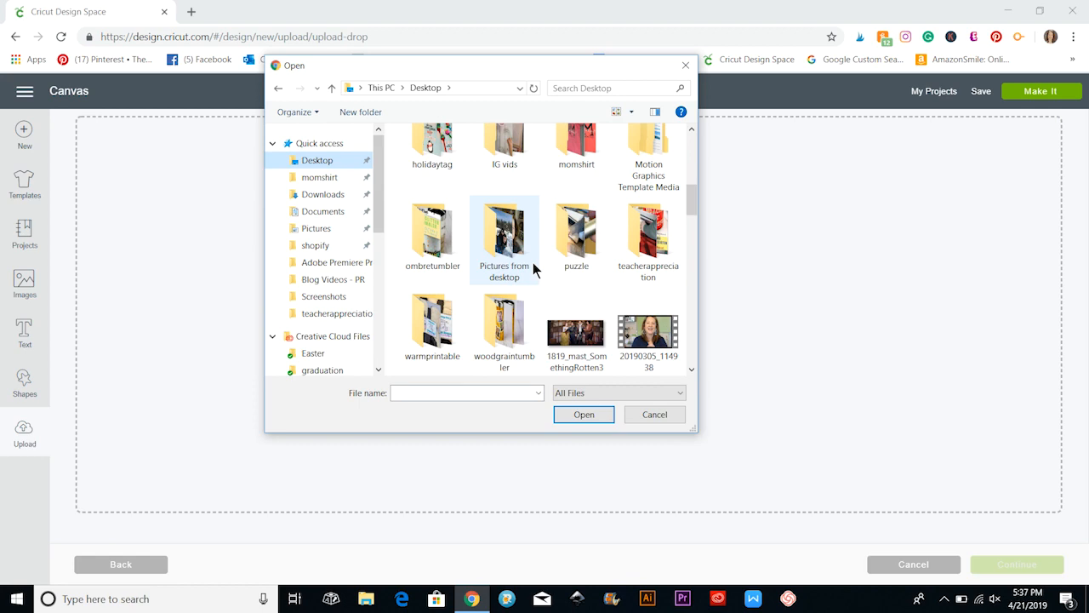
scroll(534, 269, "down", 3)
scroll(534, 268, "down", 2)
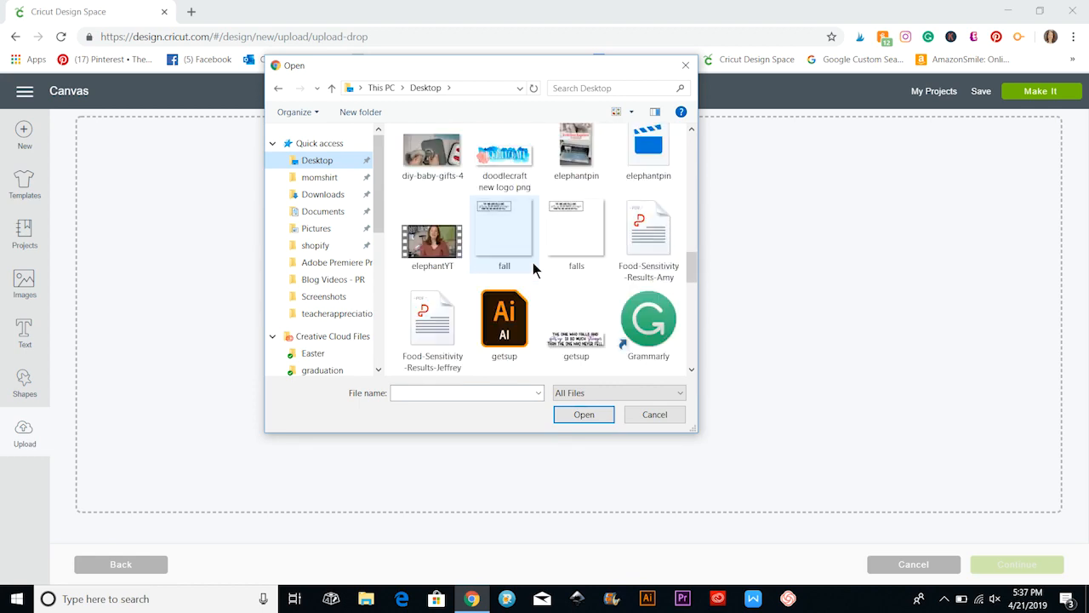
scroll(533, 263, "down", 4)
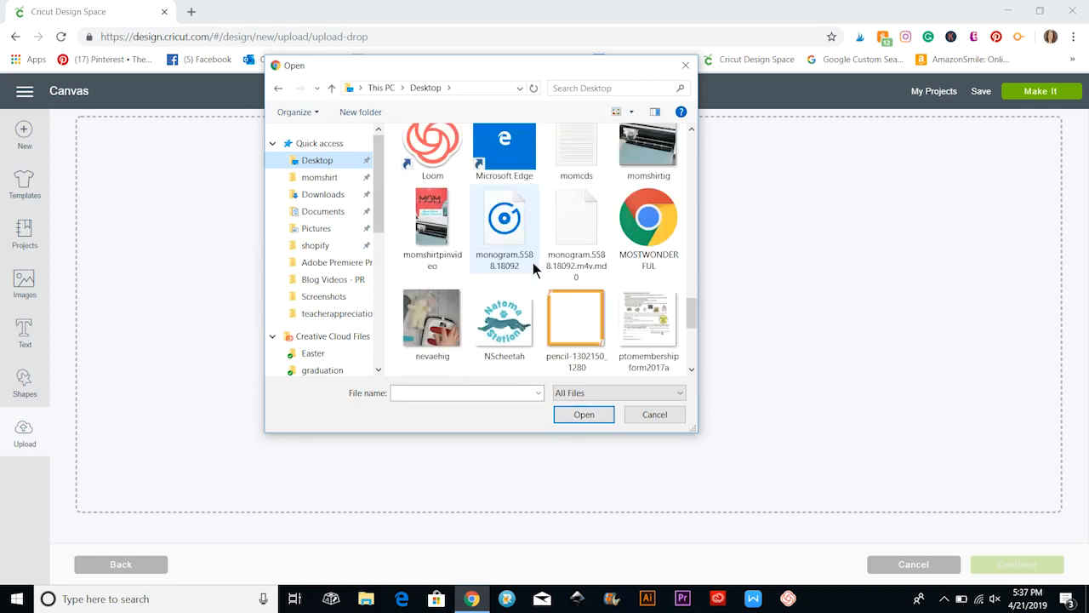
left_click(505, 324)
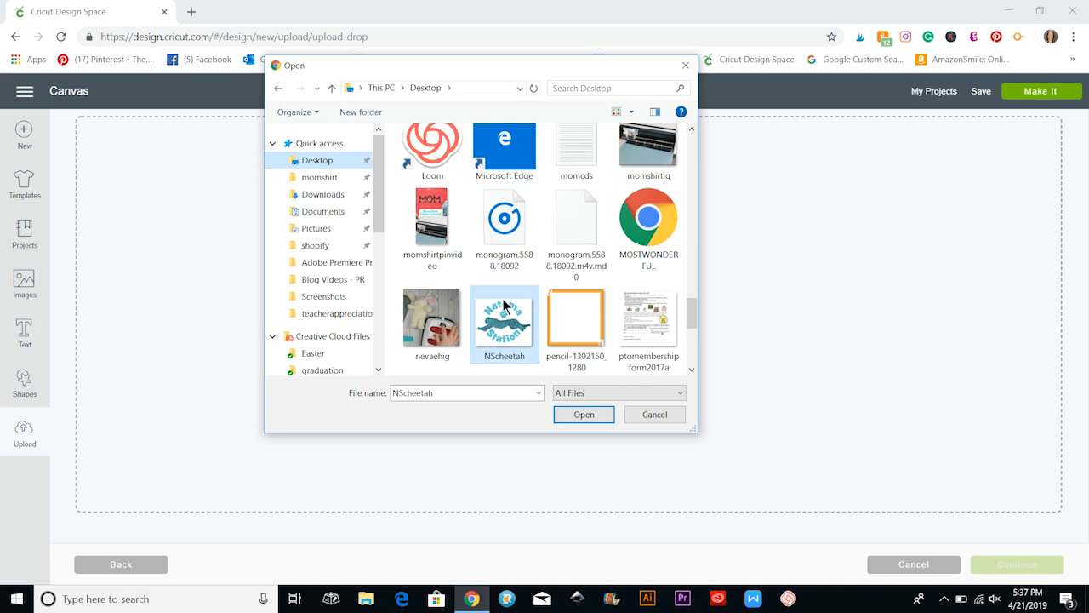
left_click(588, 415)
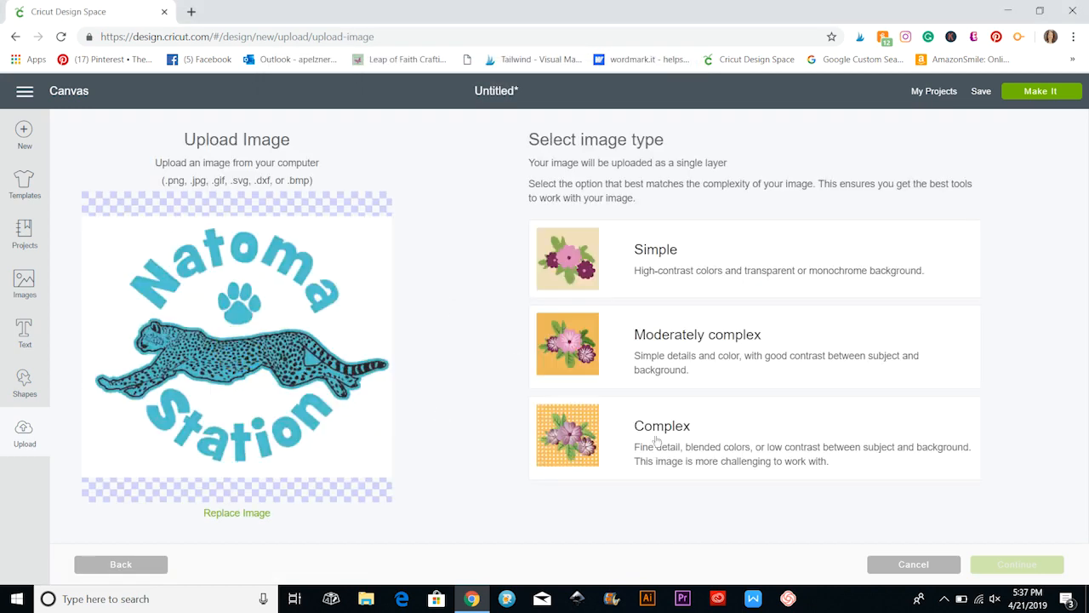
Set the image type to Moderately complex and erase the plain background around the Natoma Station logo.
left_click(732, 355)
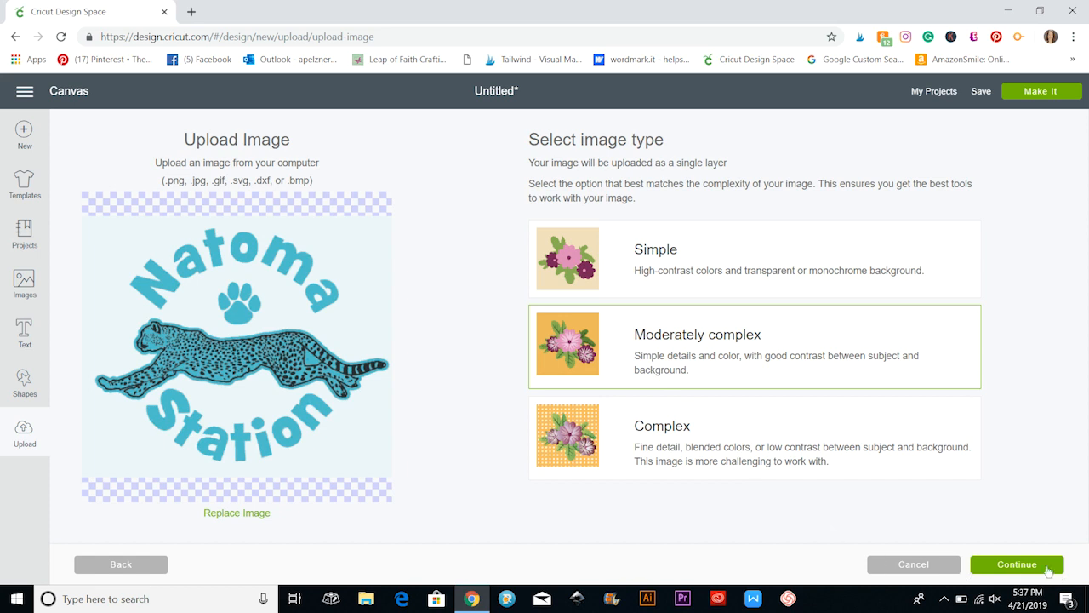
left_click(1019, 565)
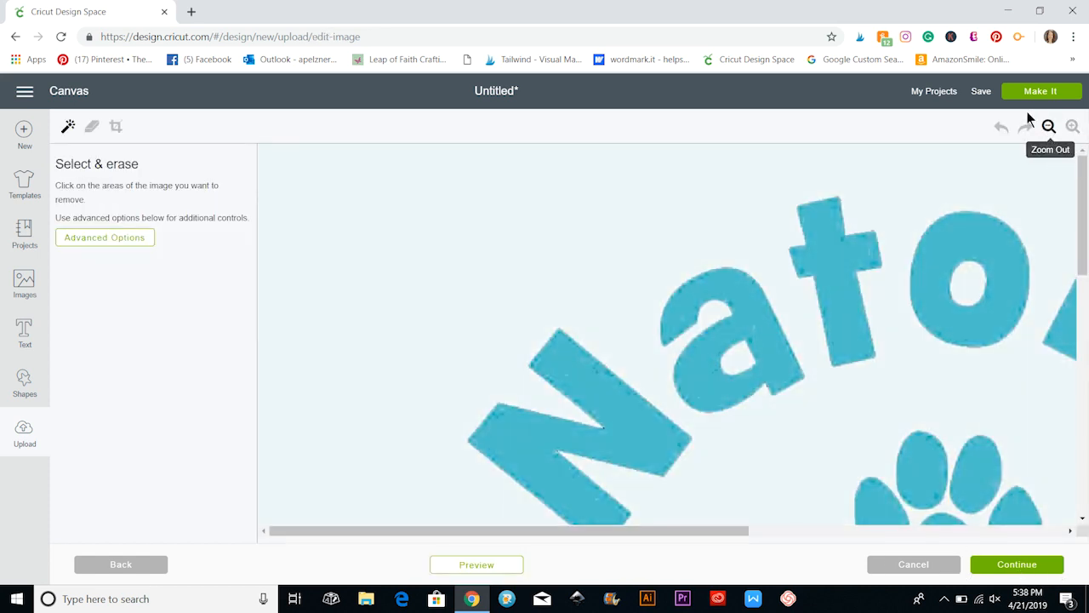
left_click(1048, 126)
left_click(1049, 127)
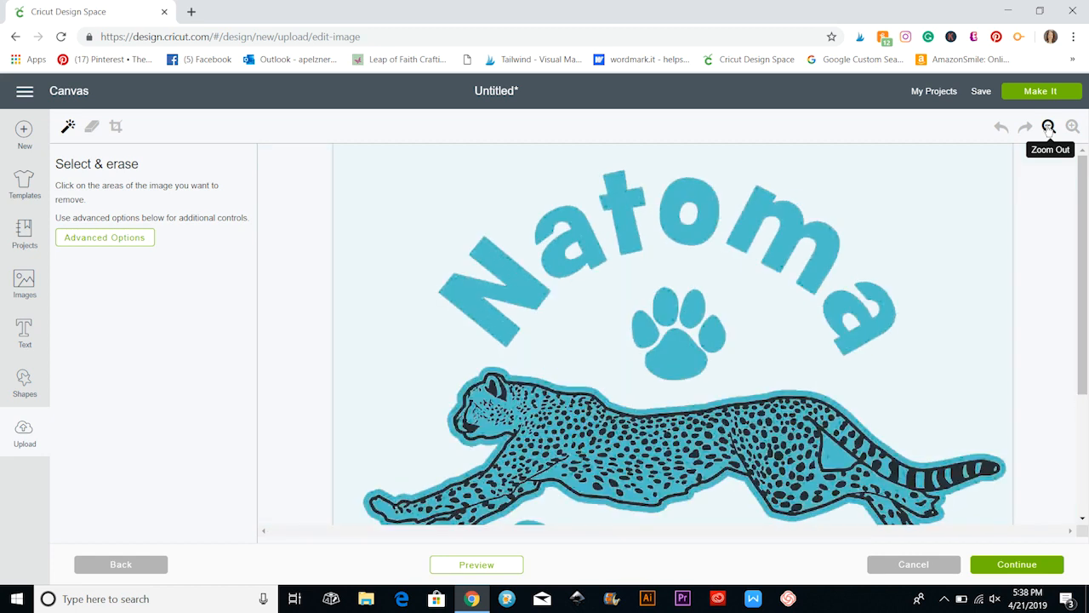
left_click(1048, 126)
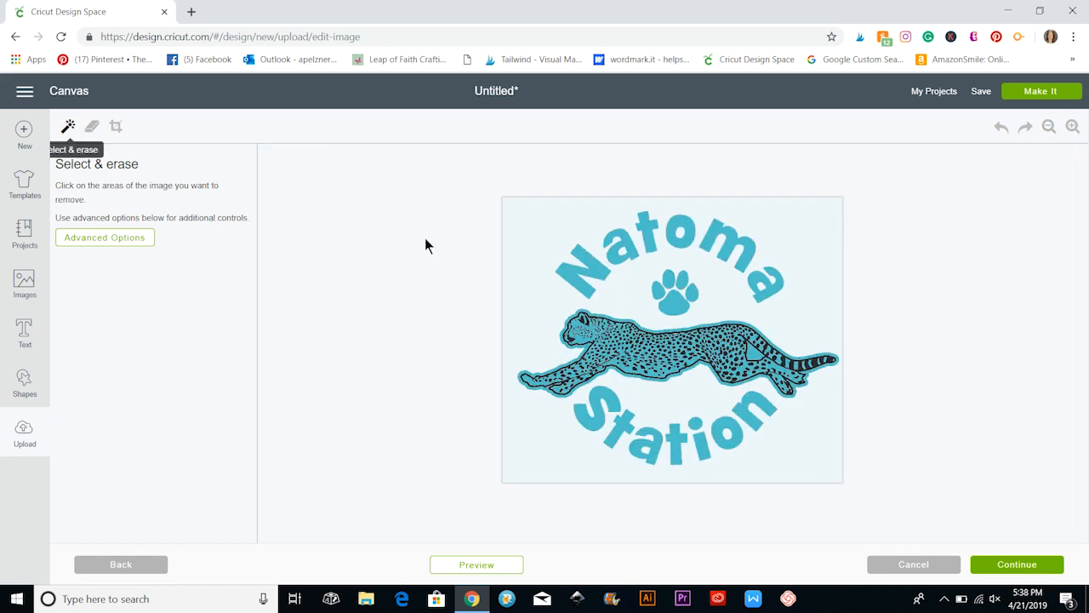
left_click(775, 237)
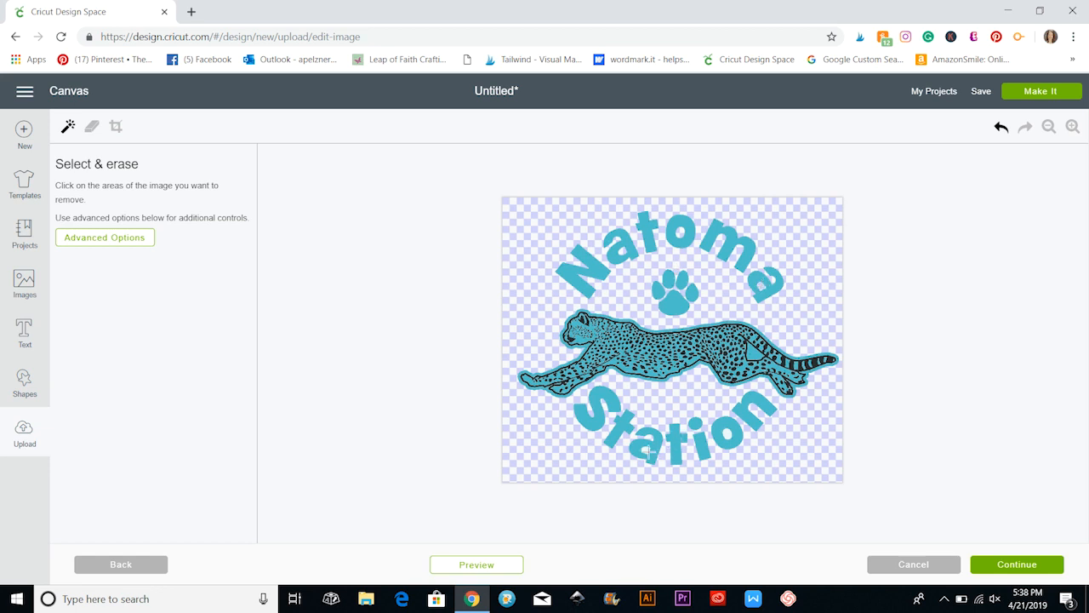
Continue to the cheetah logo's save options, cancel the upload and delete the HELLO text from the canvas.
left_click(1028, 566)
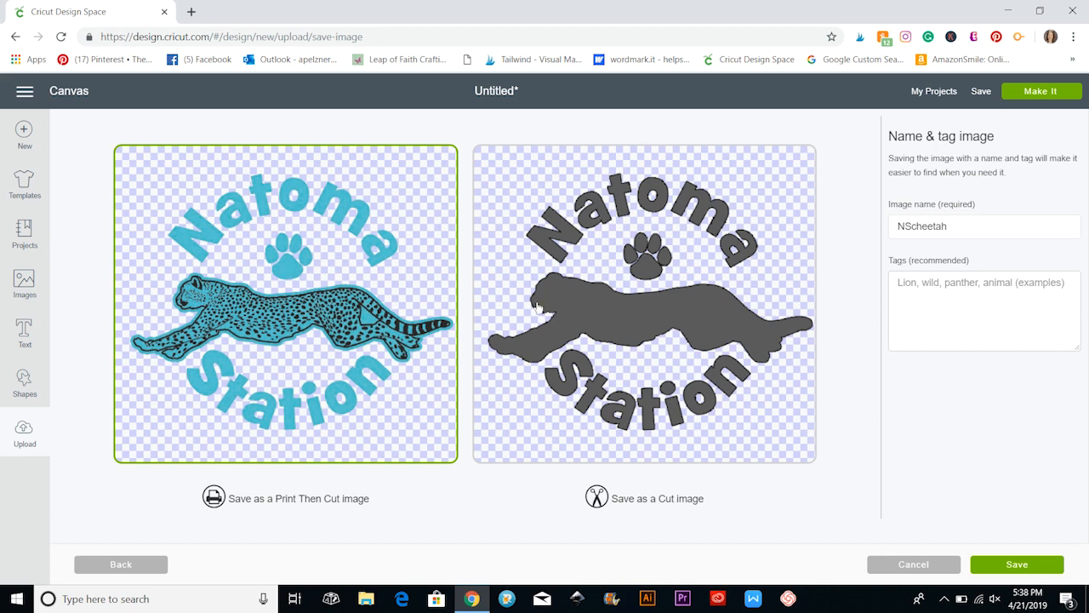
left_click(914, 566)
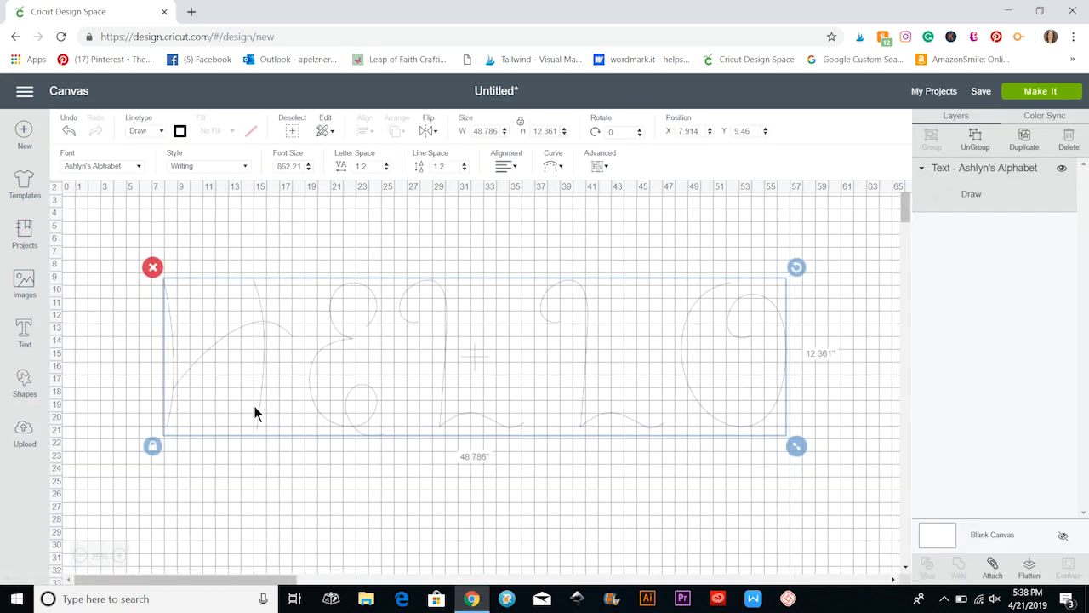
left_click(153, 269)
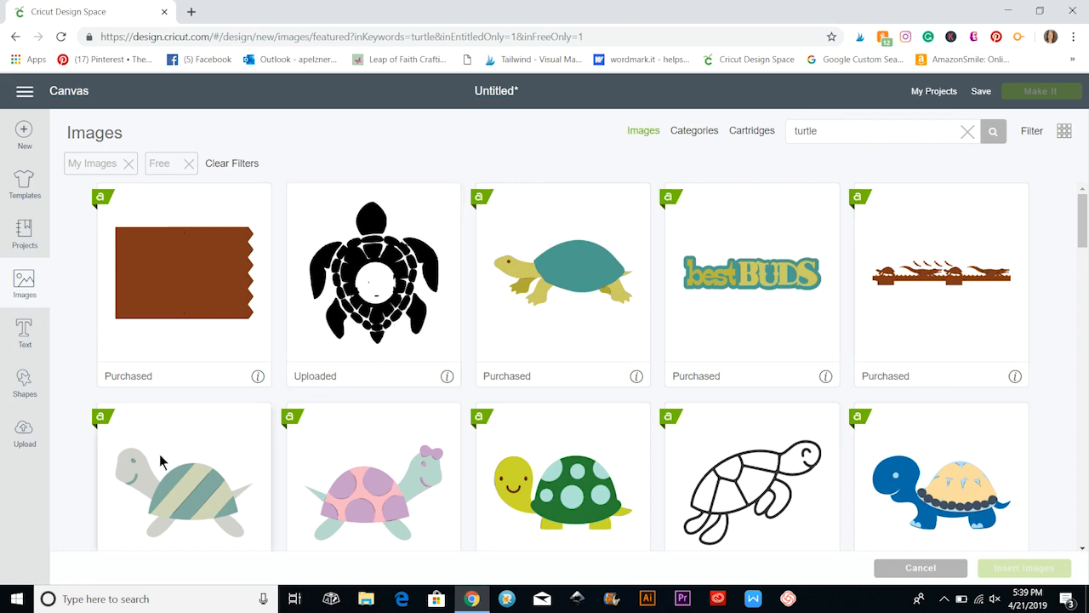
Insert the diagonally striped turtle from the turtle images and enlarge it to about 9.56 by 6.01 inches.
scroll(179, 409, "down", 2)
left_click(196, 367)
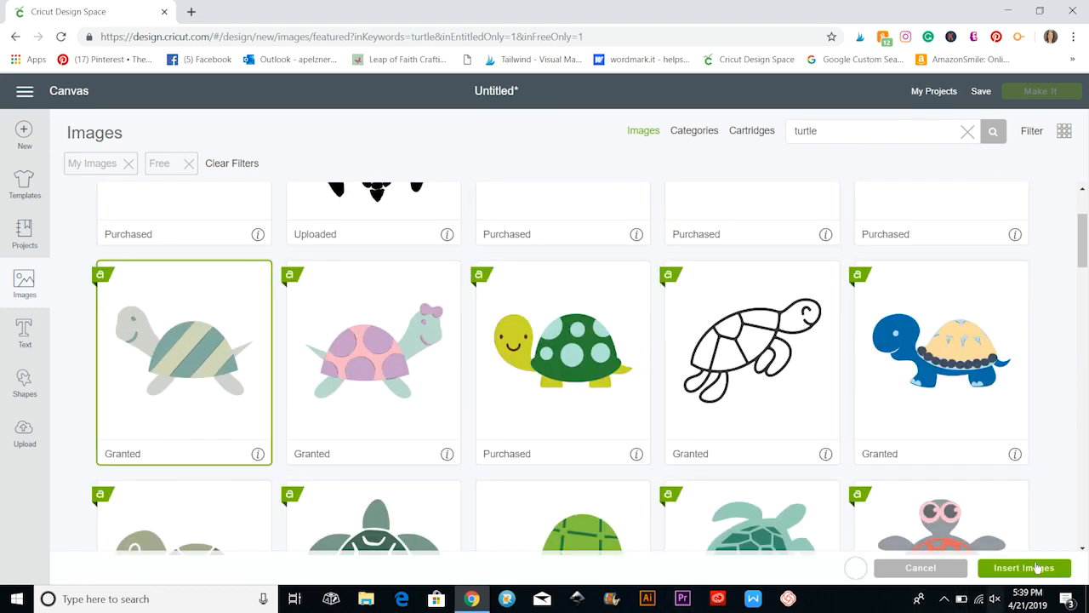
left_click(1036, 568)
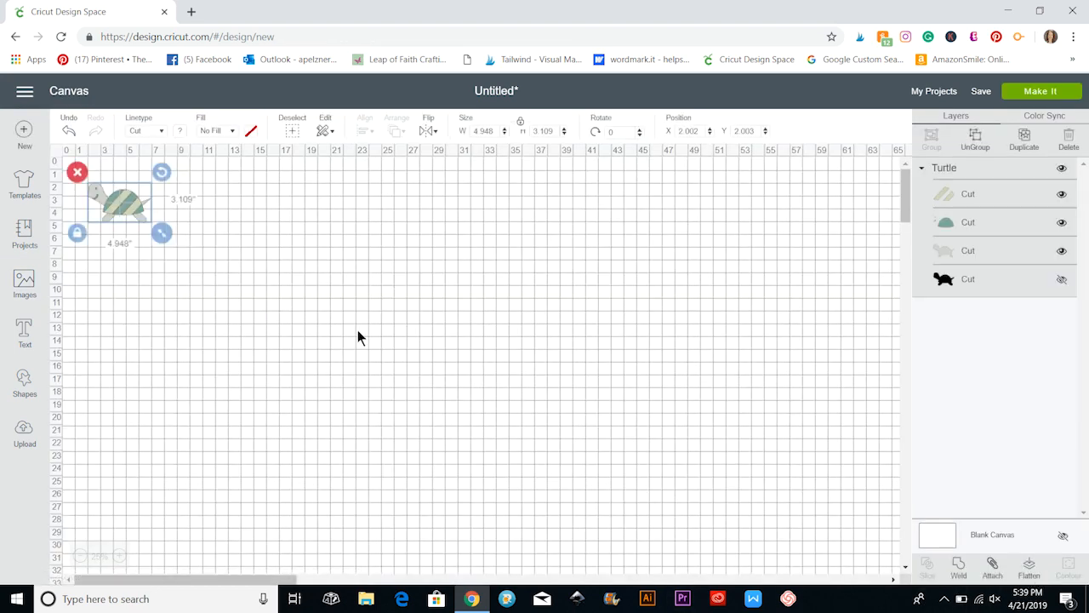
left_click_drag(162, 232, 352, 362)
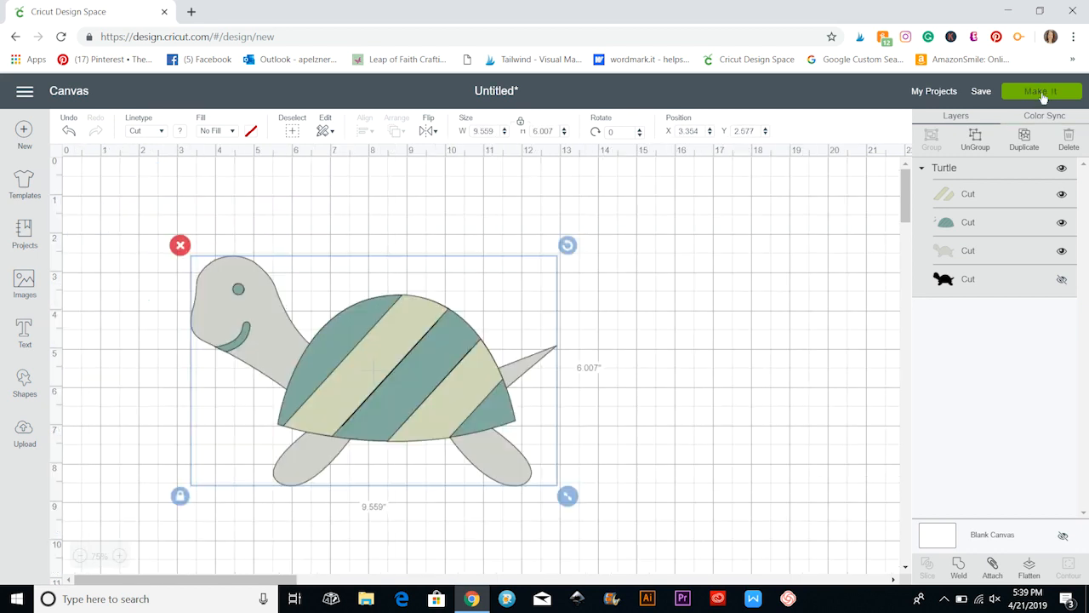
Prepare the turtle for cutting, and on mat 2 rotate the stripe pieces upright and place them in the mat's upper-left corner.
left_click(1043, 95)
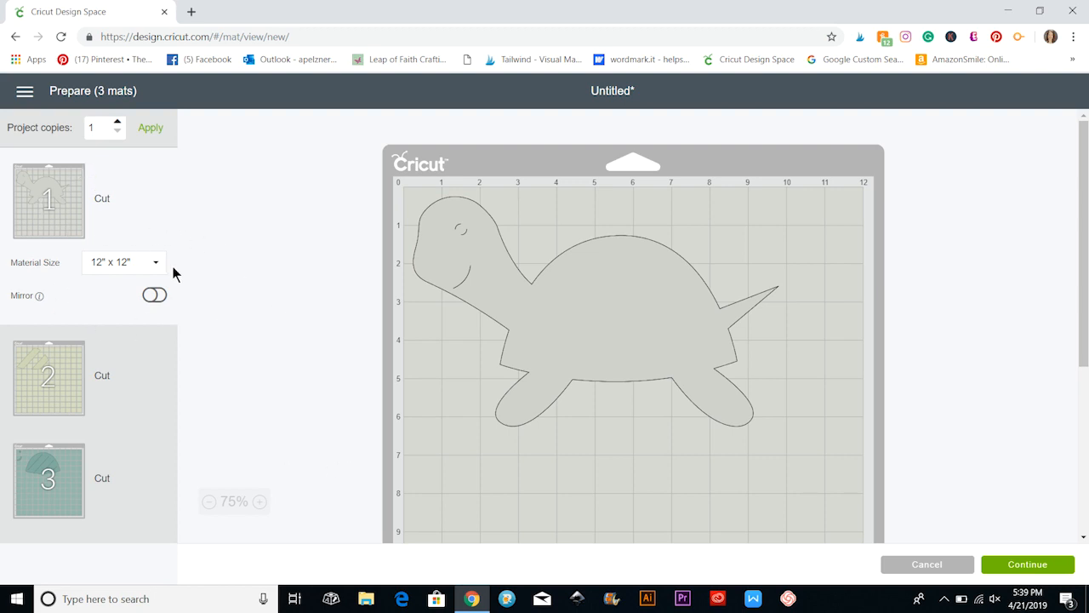
left_click(137, 373)
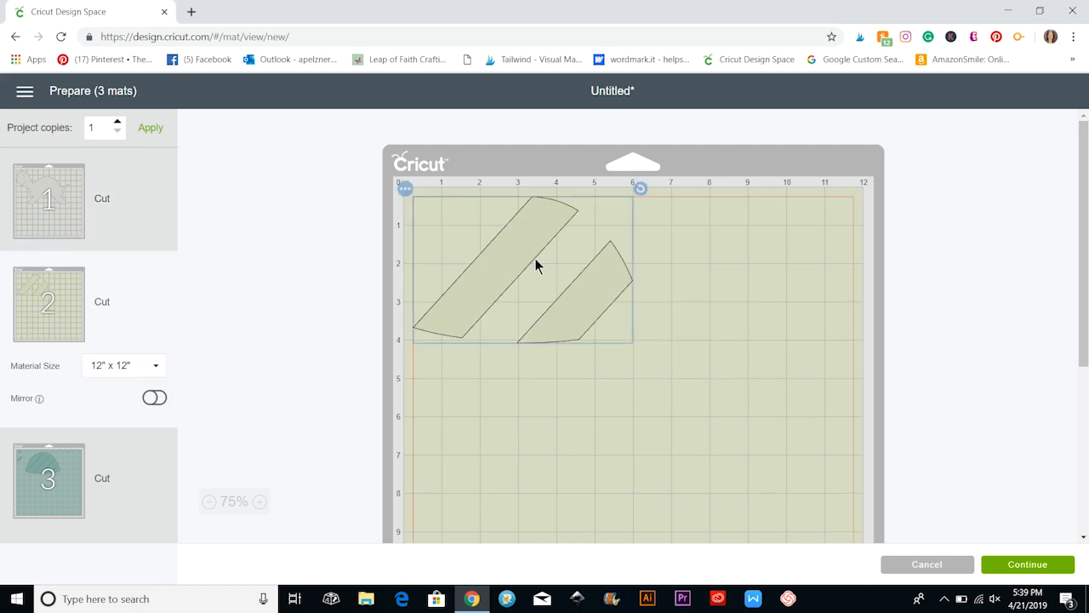
mouse_move(537, 265)
left_mouse_down()
mouse_move(775, 243)
mouse_move(476, 231)
mouse_move(756, 234)
mouse_move(486, 246)
mouse_move(522, 263)
left_mouse_up()
left_click_drag(677, 212, 584, 181)
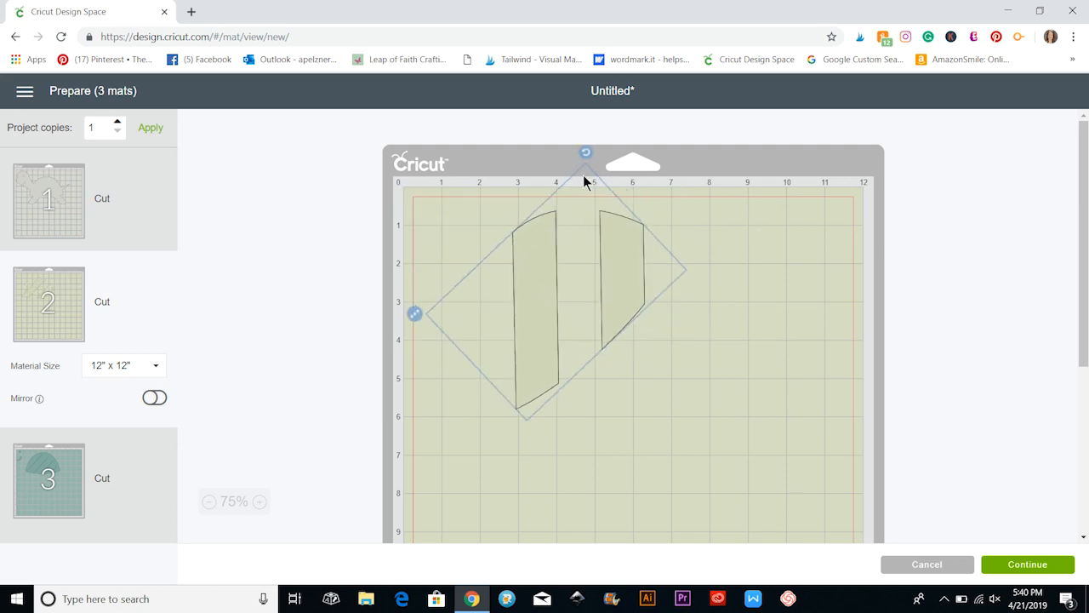
left_click_drag(538, 267, 446, 257)
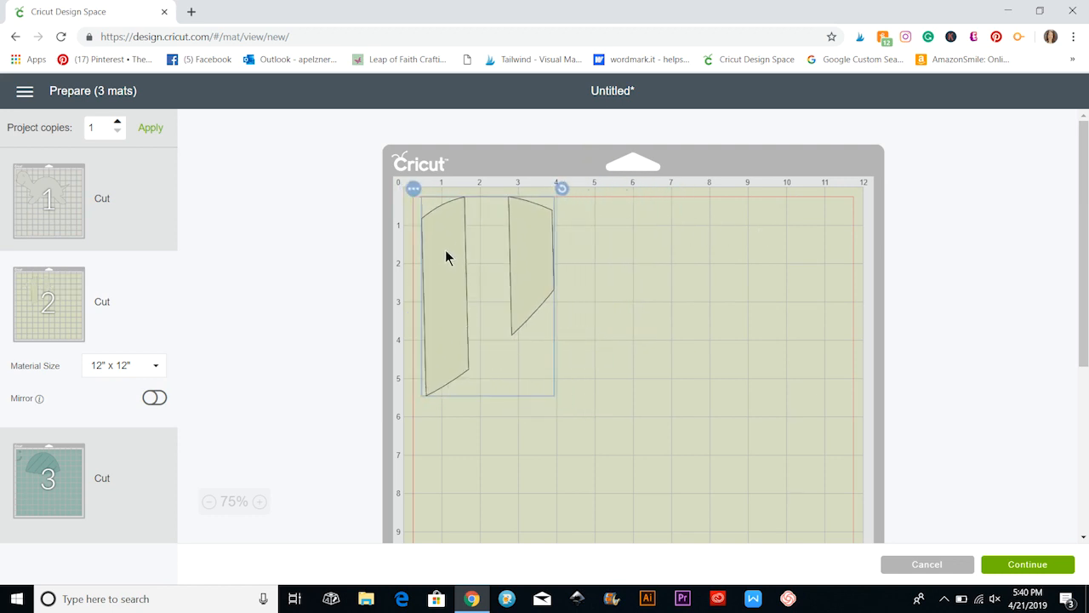
On mat 3, move the shell, eye and mouth pieces to the right and slightly down.
scroll(267, 294, "down", 5)
left_click(140, 453)
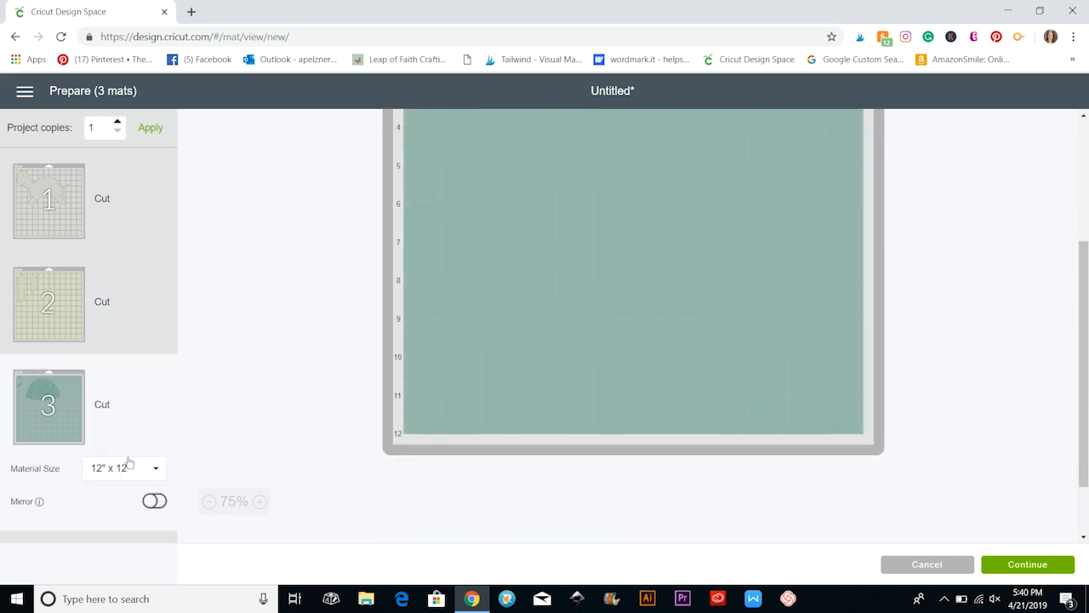
scroll(462, 280, "up", 5)
left_click(523, 273)
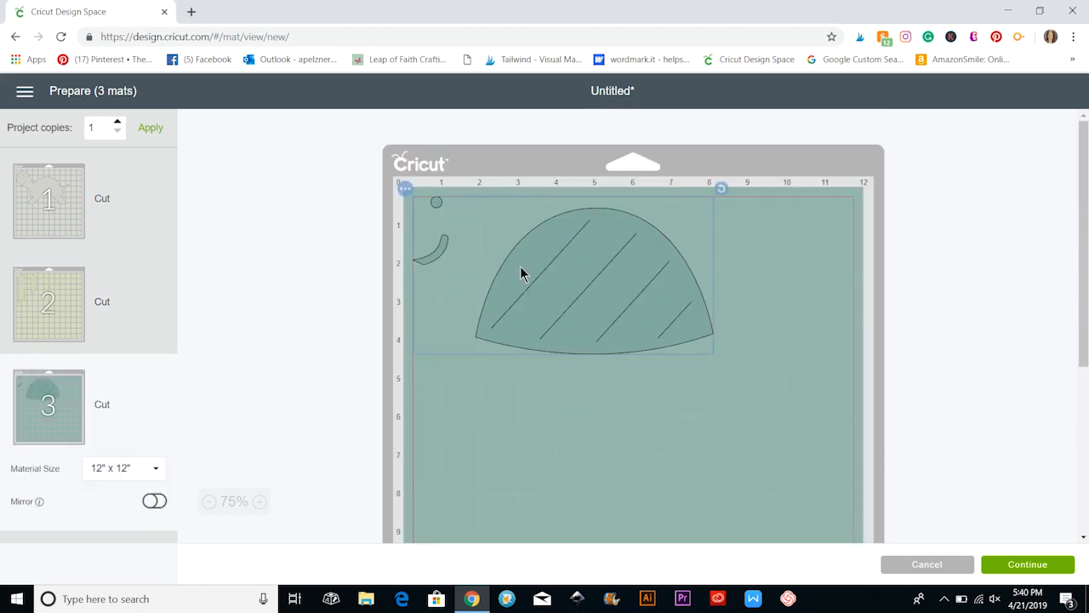
left_click_drag(523, 273, 659, 304)
Return to mat 1 and try the Mirror option on the turtle body, turning it off again.
left_click(147, 226)
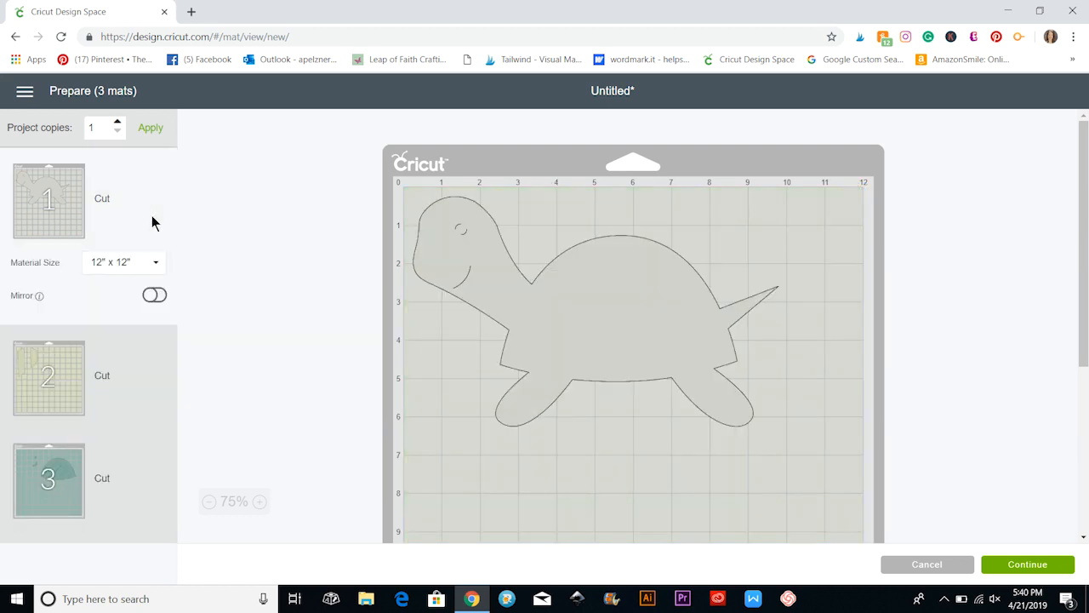
scroll(428, 370, "down", 5)
scroll(428, 369, "up", 5)
left_click(160, 298)
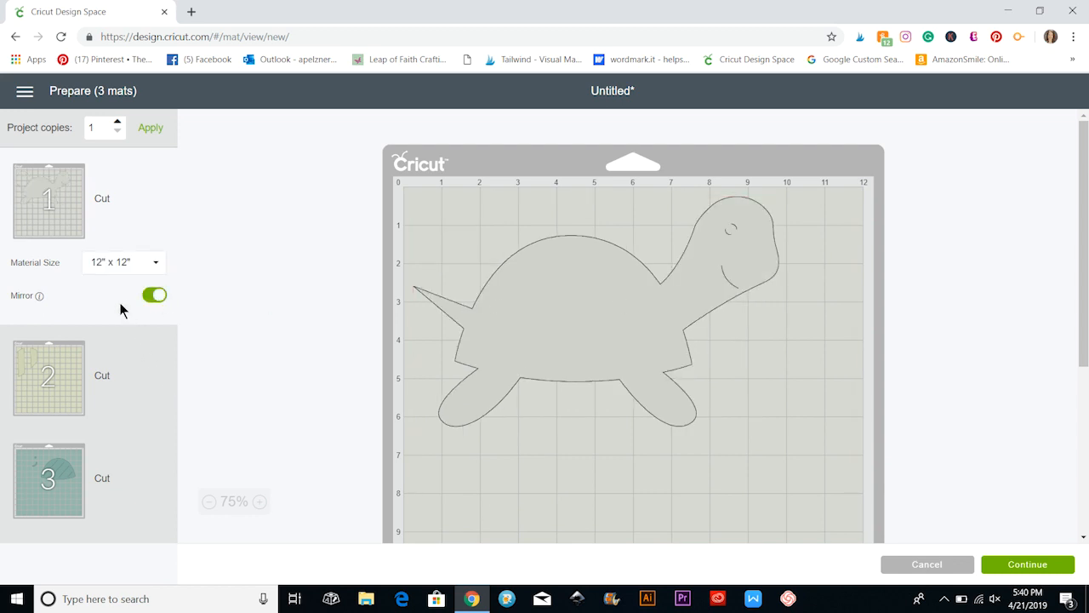
left_click(147, 296)
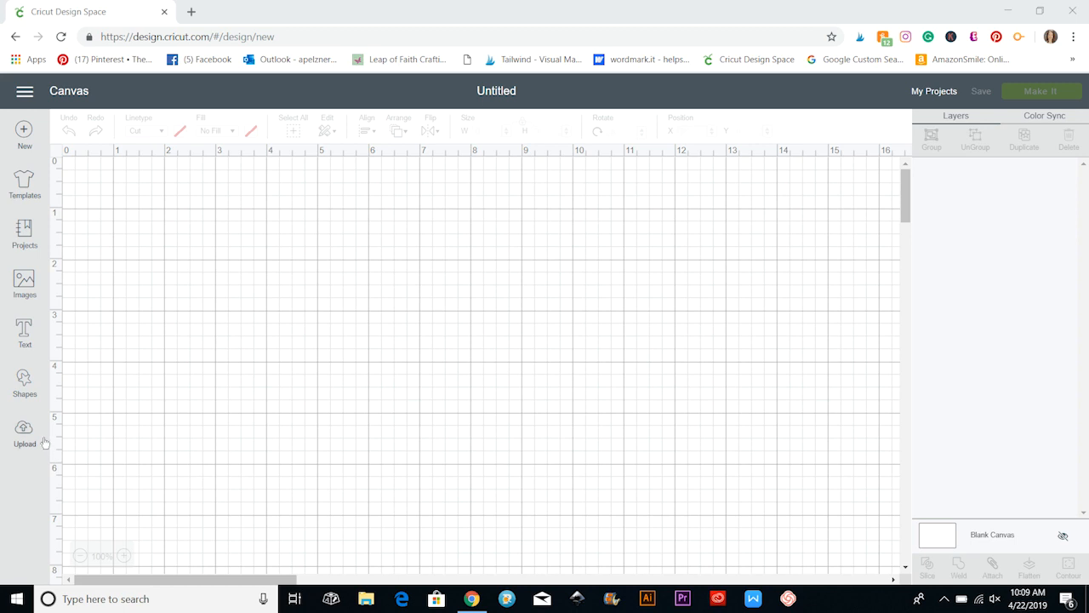
Filter the projects to My Projects and open the noticeboard project on the canvas for customizing.
left_click(25, 285)
left_click(25, 234)
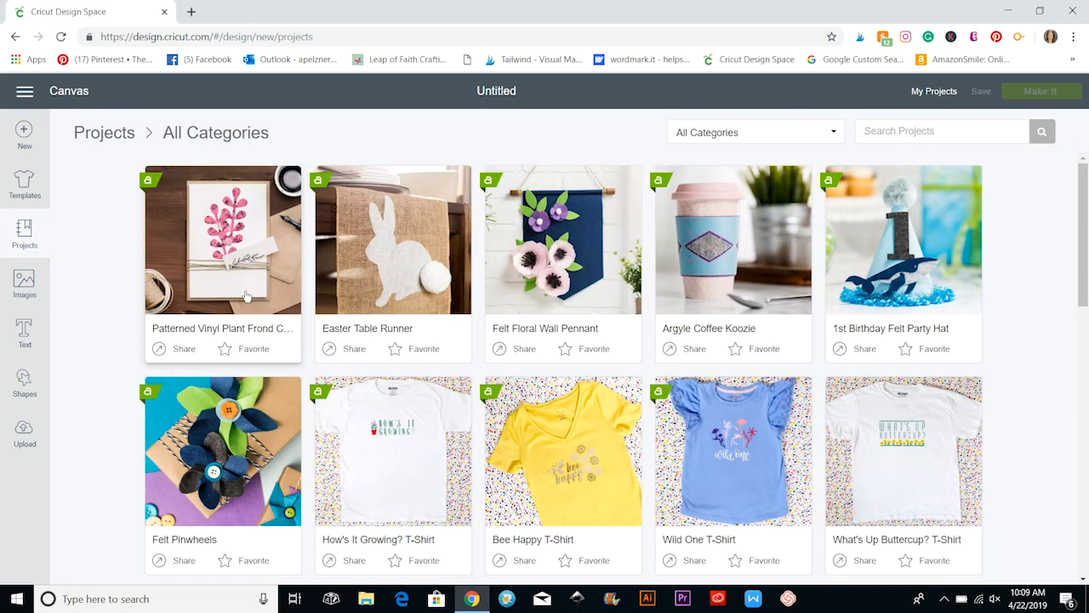
left_click(770, 136)
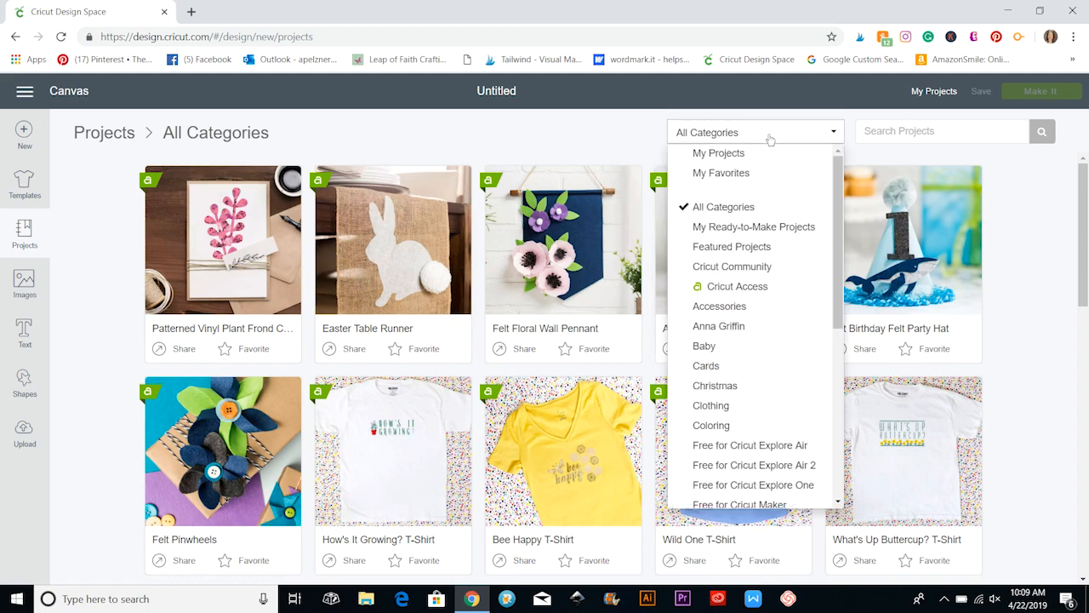
left_click(718, 152)
left_click(334, 446)
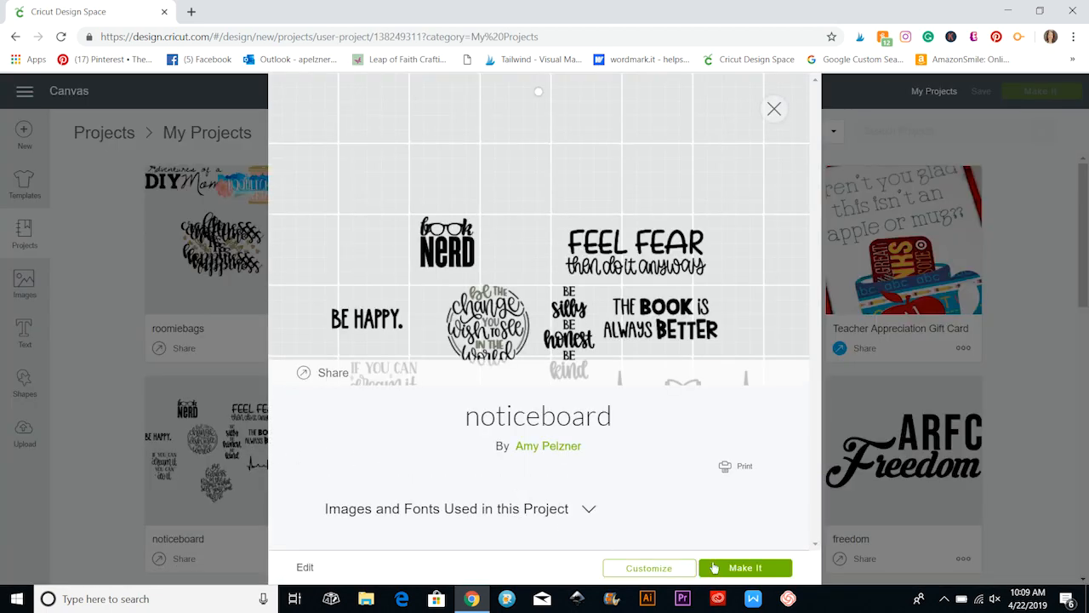
left_click(654, 568)
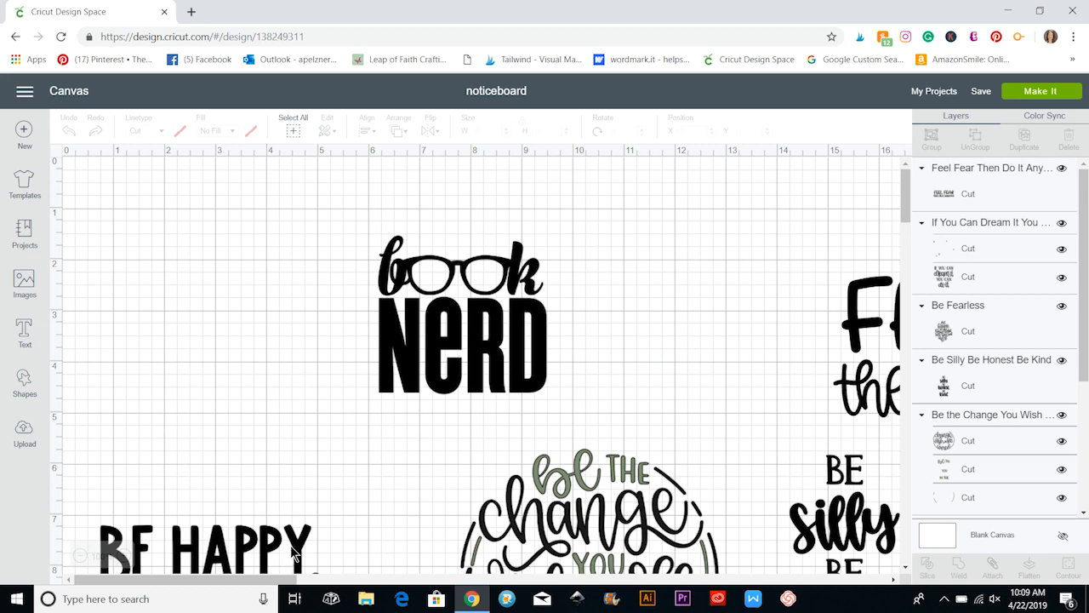
Move the BE HAPPY. image up to about X 0.75, Y 5.97 on the canvas.
left_click_drag(290, 544, 291, 482)
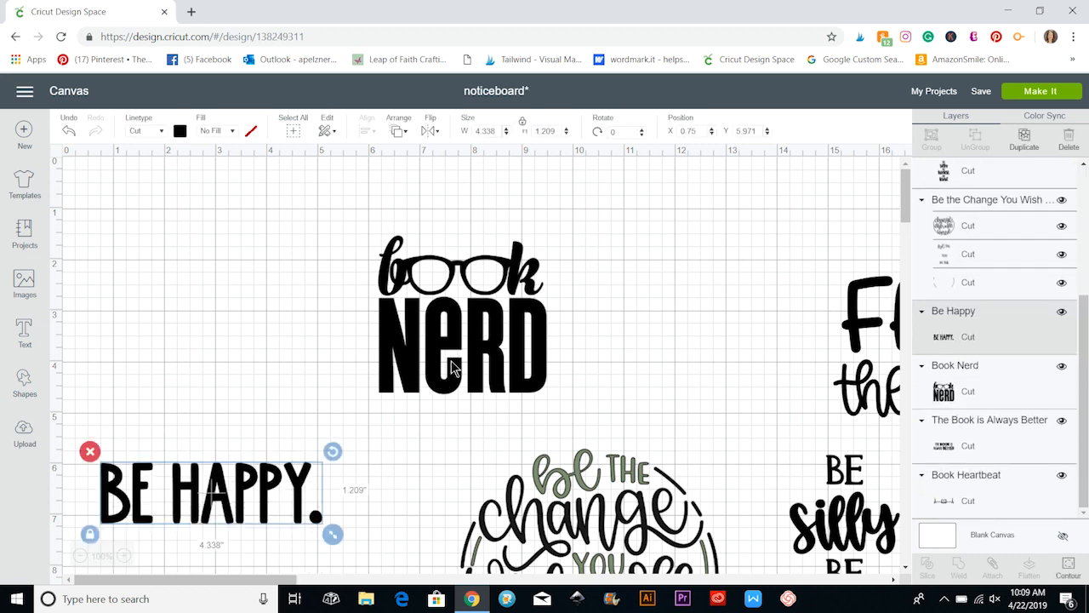
Move the BE HAPPY. and book NERD images down the canvas and place the Be the Change design at about X 6.08, Y 4.57.
left_click(486, 347)
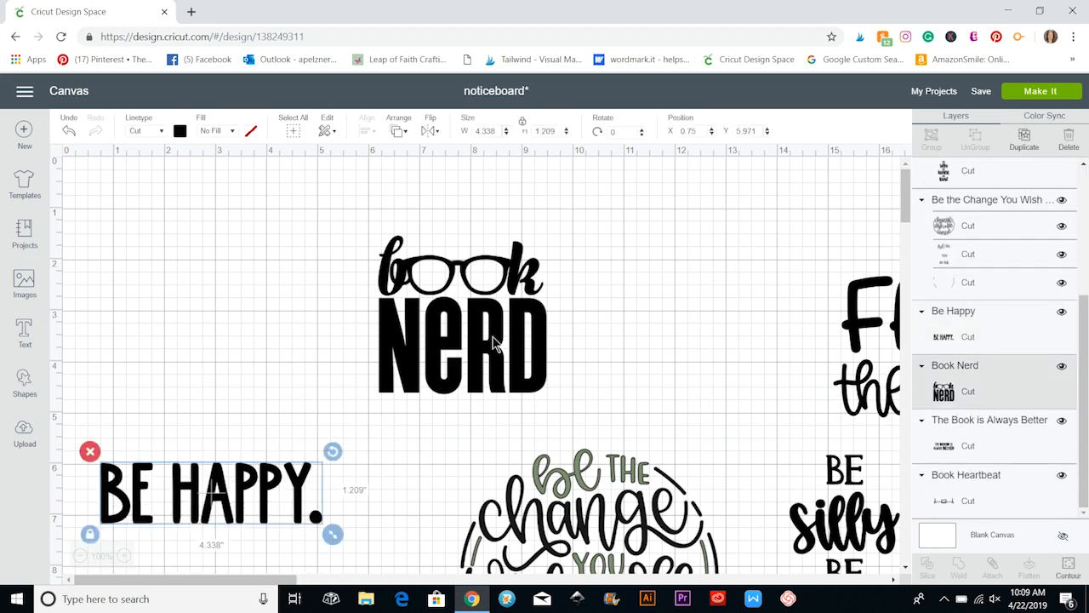
scroll(495, 411, "down", 5)
left_click(495, 411)
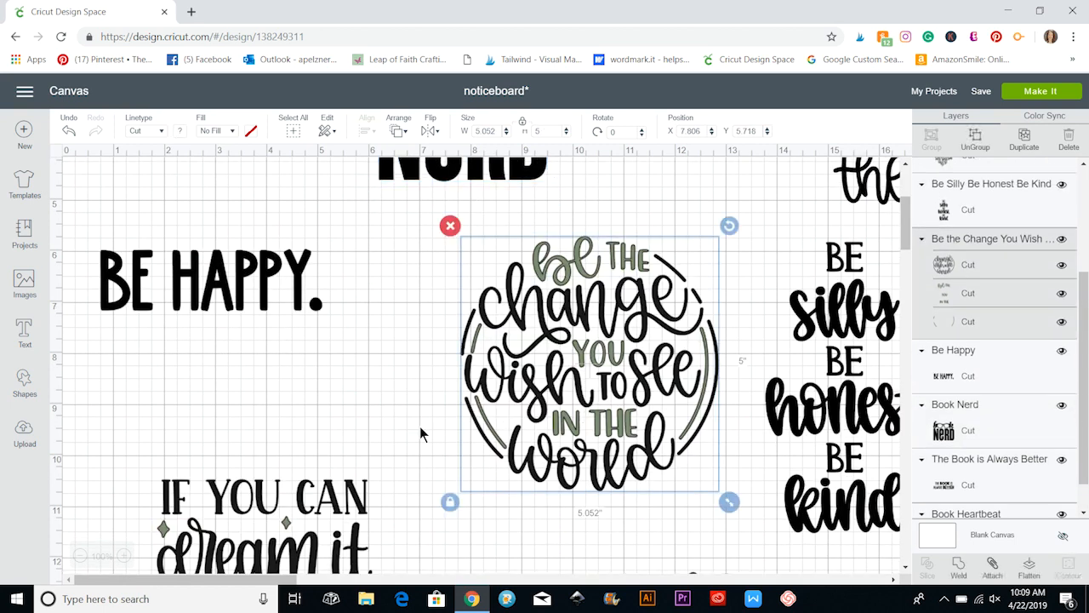
left_click_drag(280, 300, 292, 572)
left_click_drag(403, 168, 296, 530)
left_click_drag(601, 380, 513, 321)
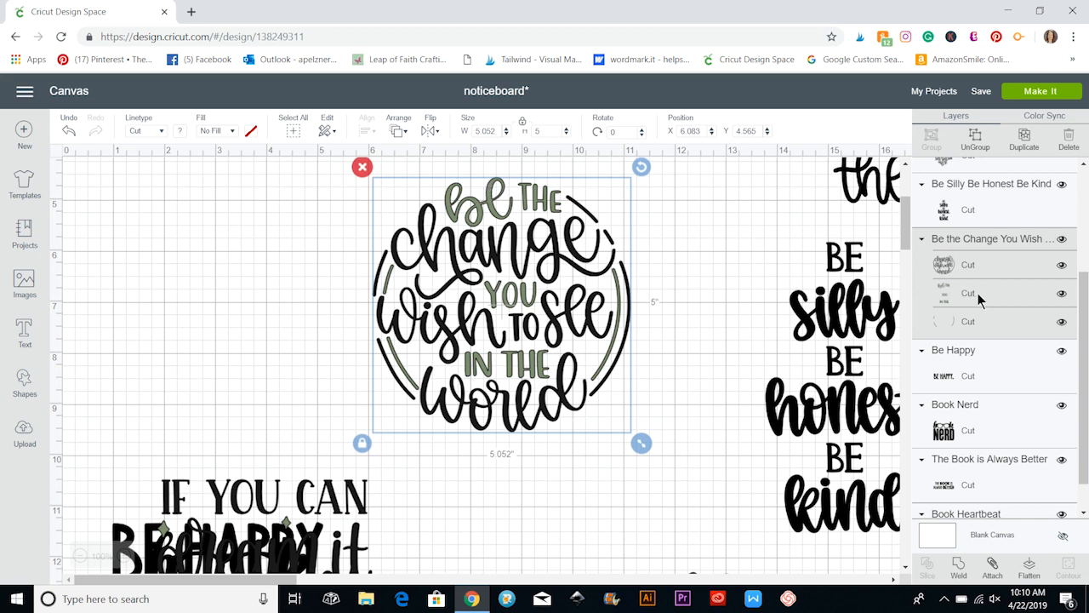
Hide and show again the green side-lines layer and the green words layer of the Be the Change design.
left_click(1063, 324)
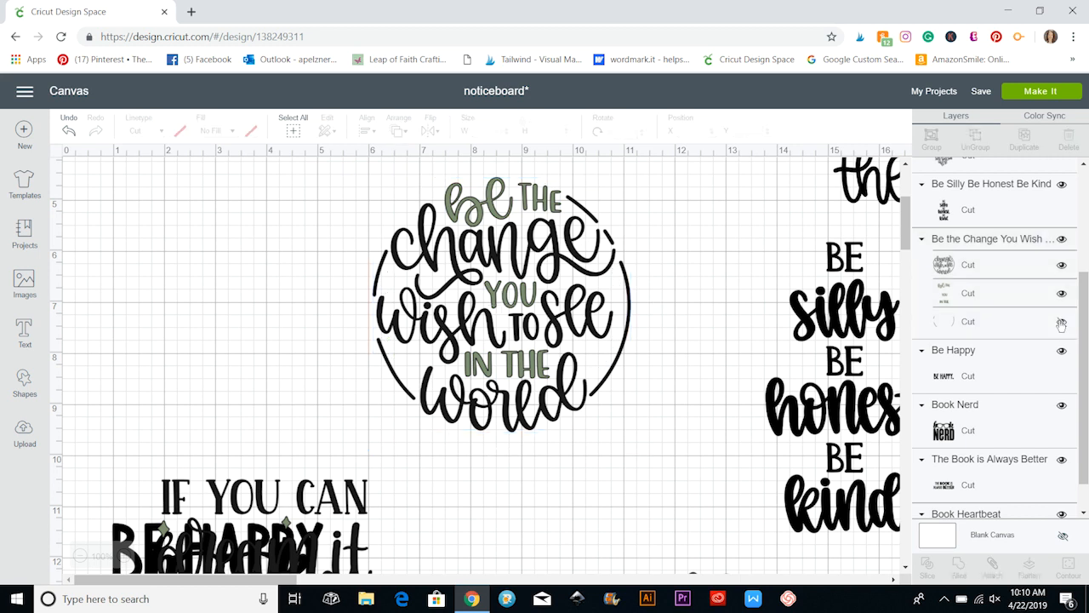
left_click(1062, 324)
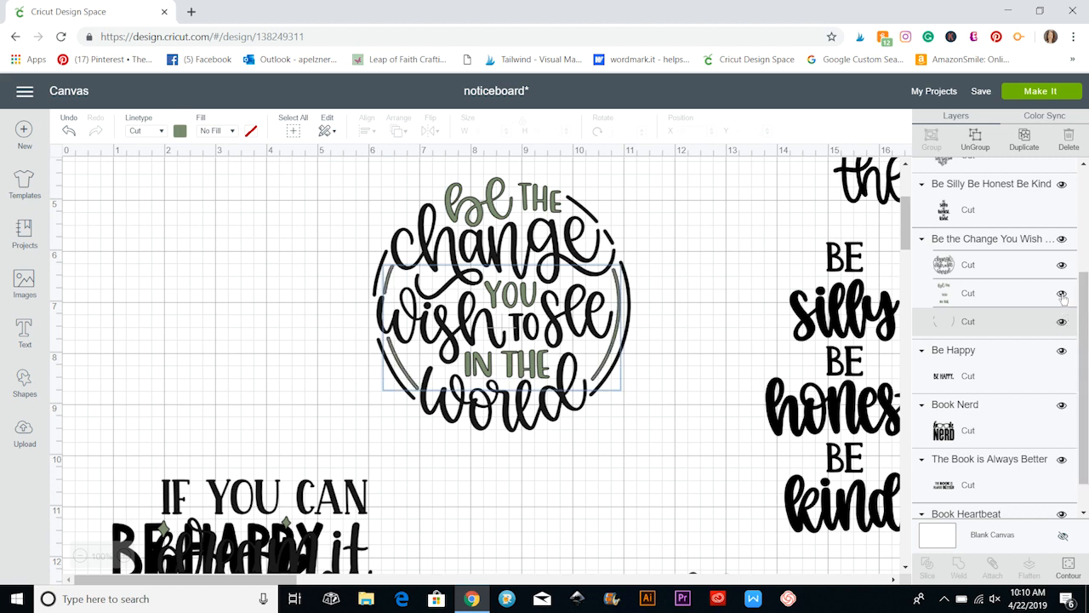
left_click(1062, 293)
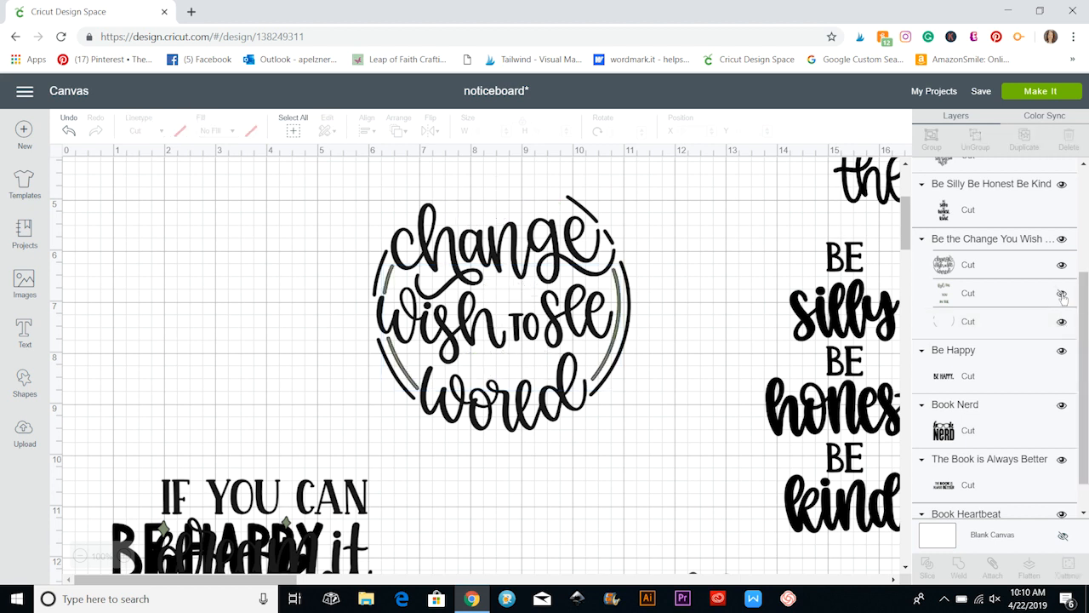
left_click(1063, 295)
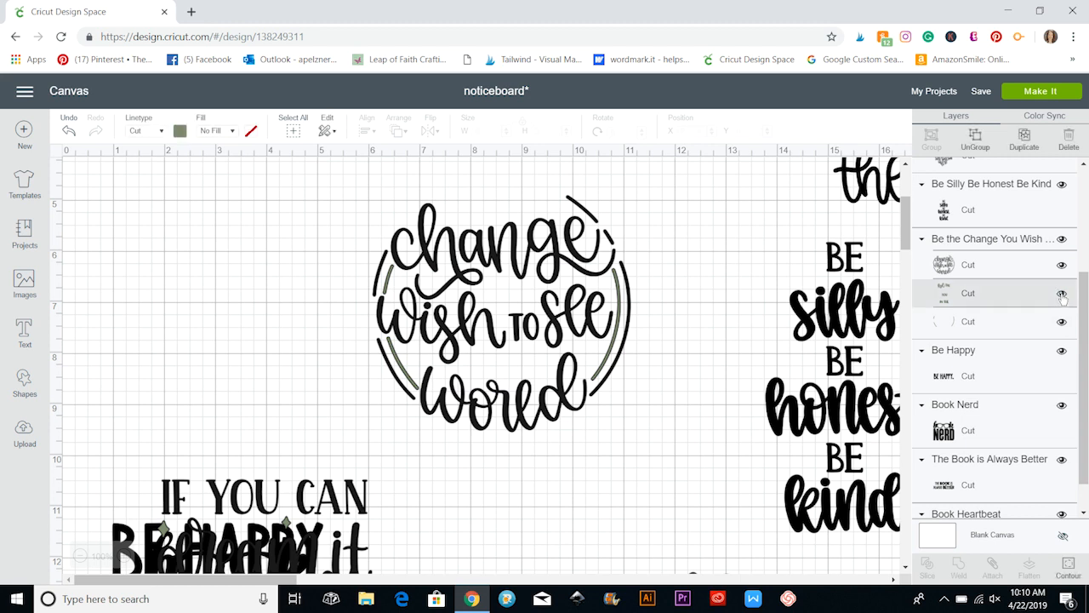
left_click(709, 372)
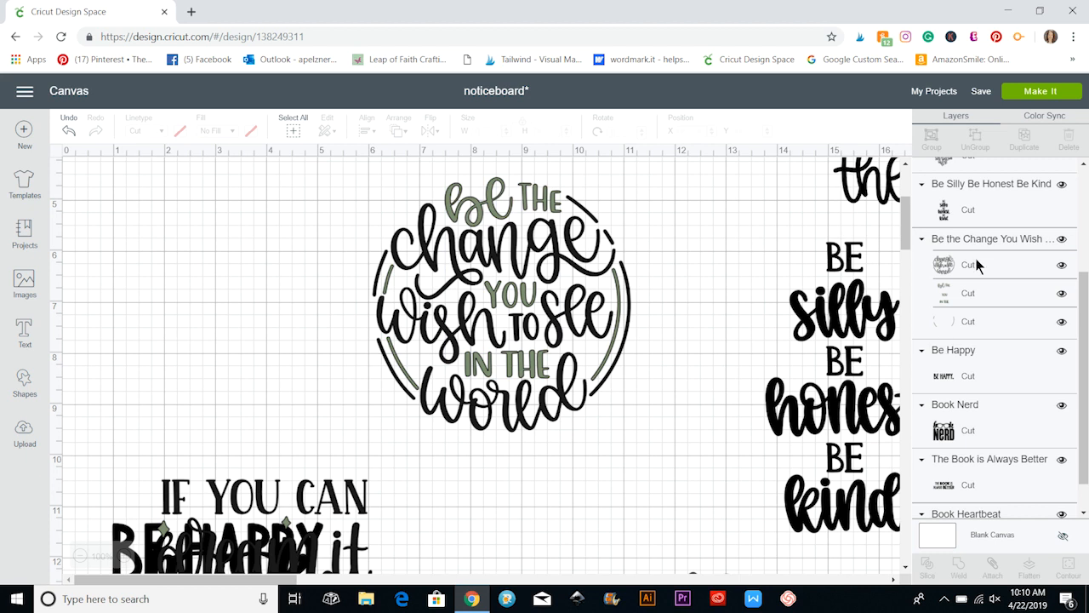
Use Color Sync to merge the dark gray color group into the black one.
scroll(976, 258, "up", 2)
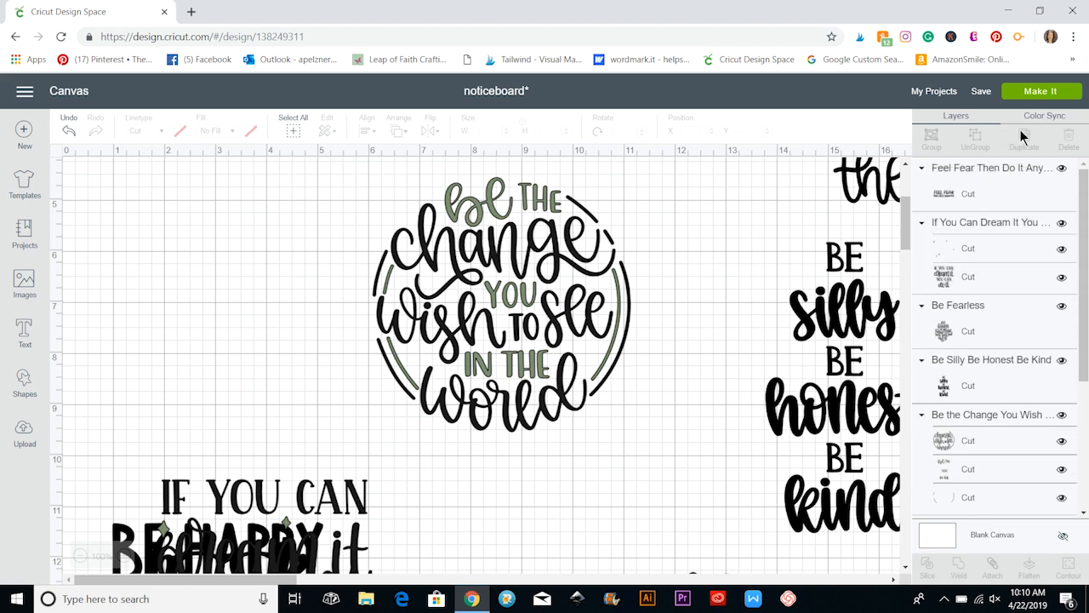
left_click(1046, 116)
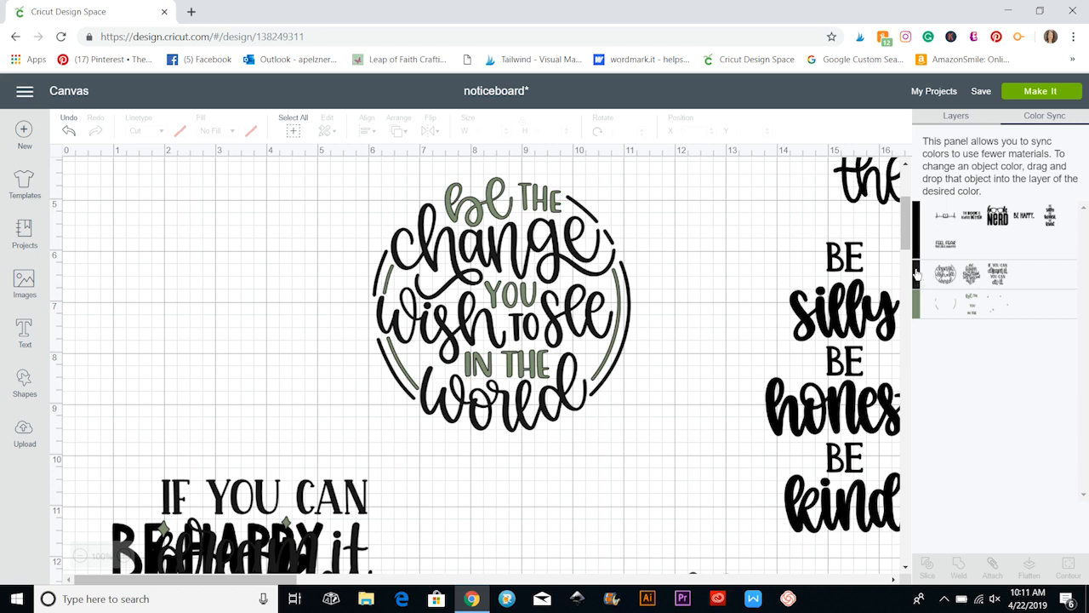
left_click_drag(916, 273, 936, 226)
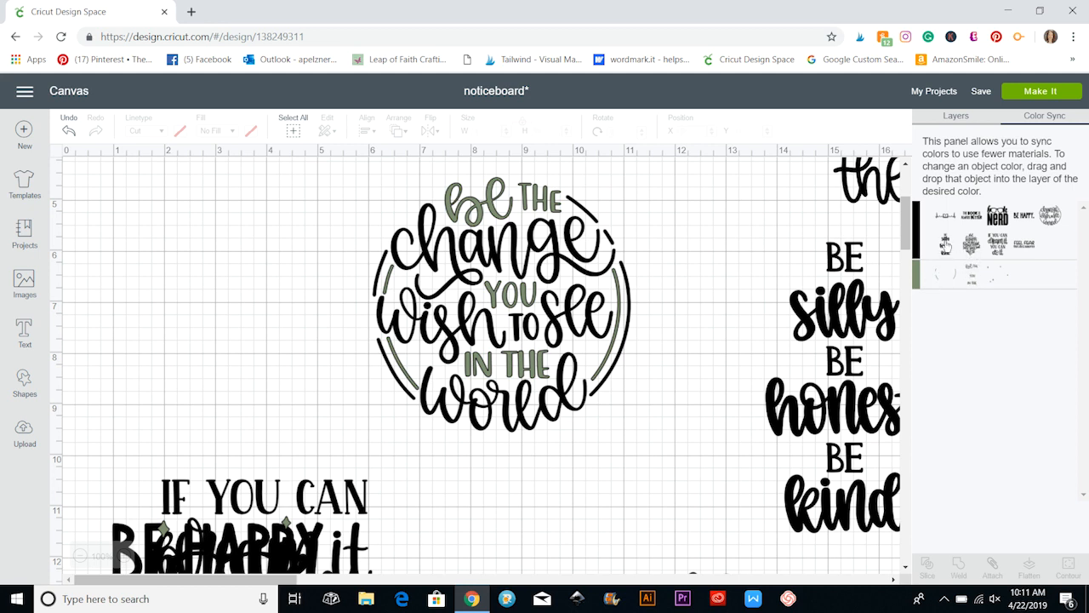
Sync the Be Silly Be Honest Be Kind image to the green color and move it to about X 13.25, Y 5.76.
left_click_drag(946, 245, 1015, 270)
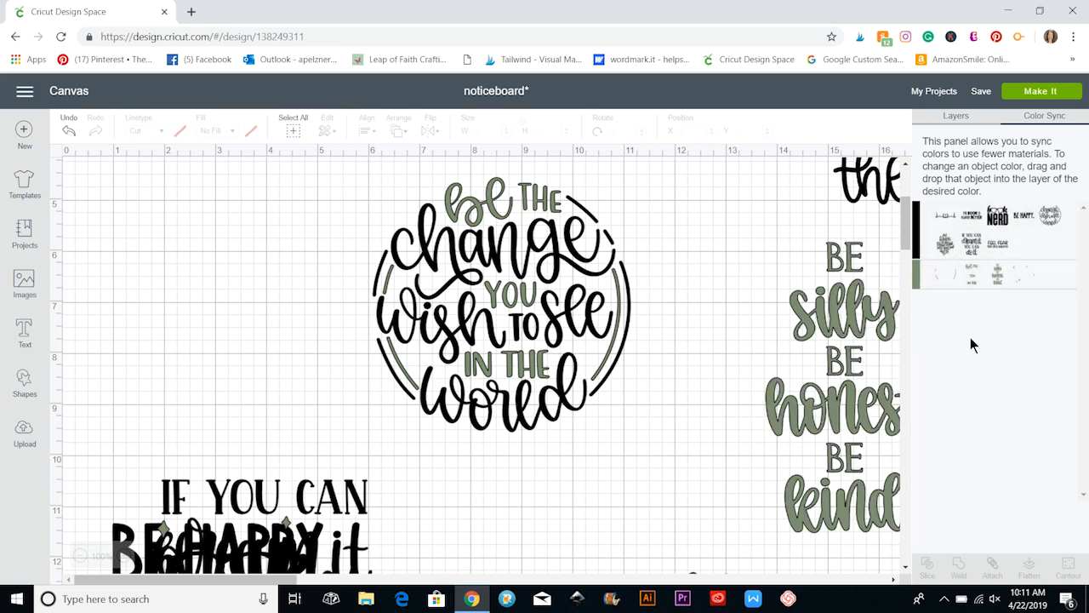
left_click_drag(818, 301, 792, 303)
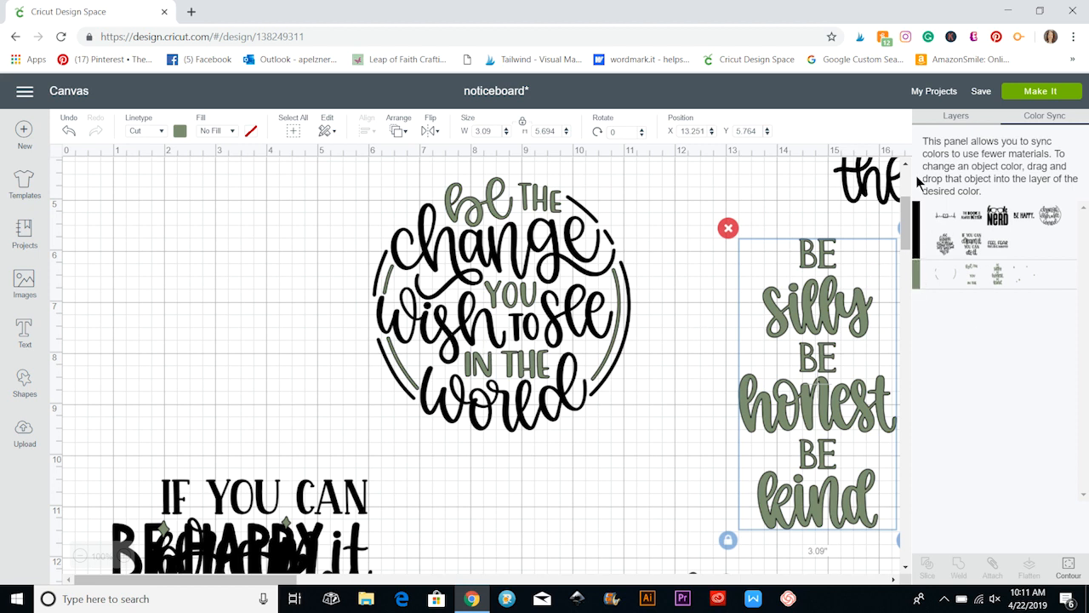
Try merging the whole green color group into black, and undo the merge.
left_click_drag(916, 278, 916, 238)
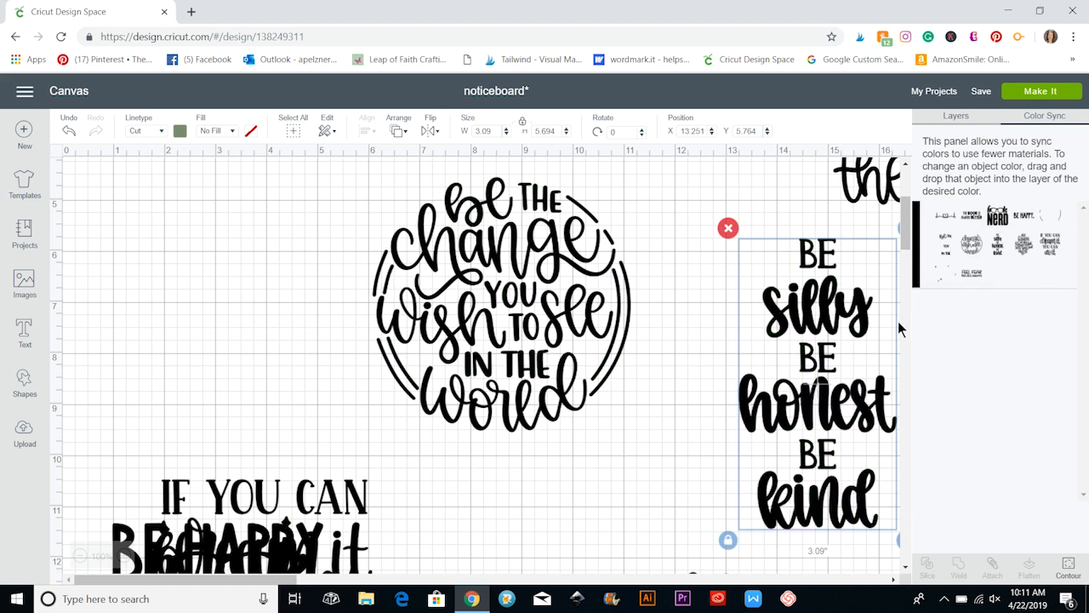
left_click(70, 132)
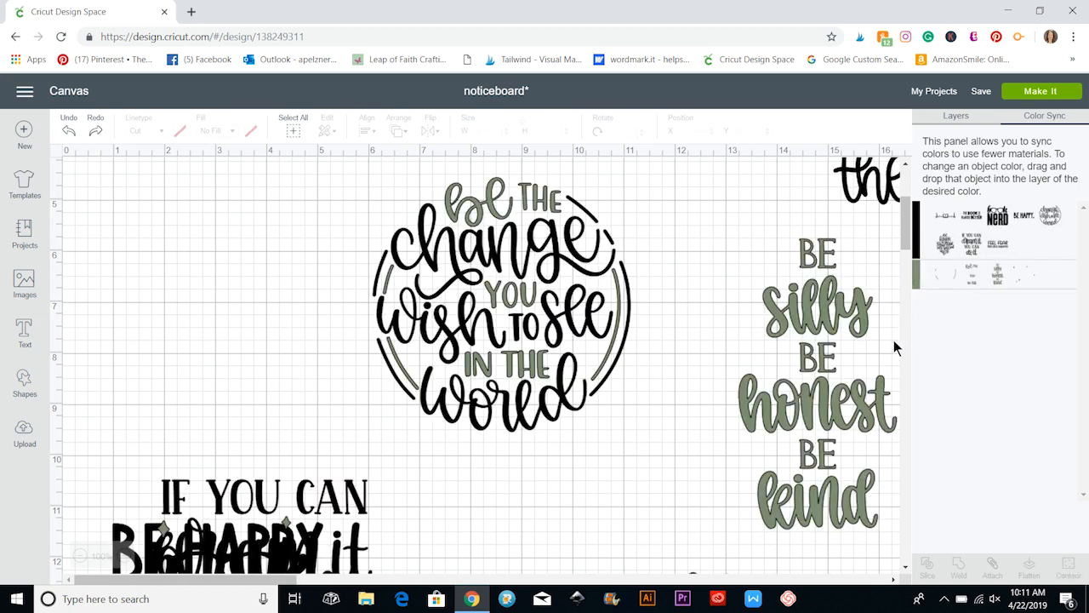
Return to the layer list, move the If You Can Dream It and BE HAPPY. images down, and place Be the Change at about X 5.5, Y 5.98.
left_click(965, 119)
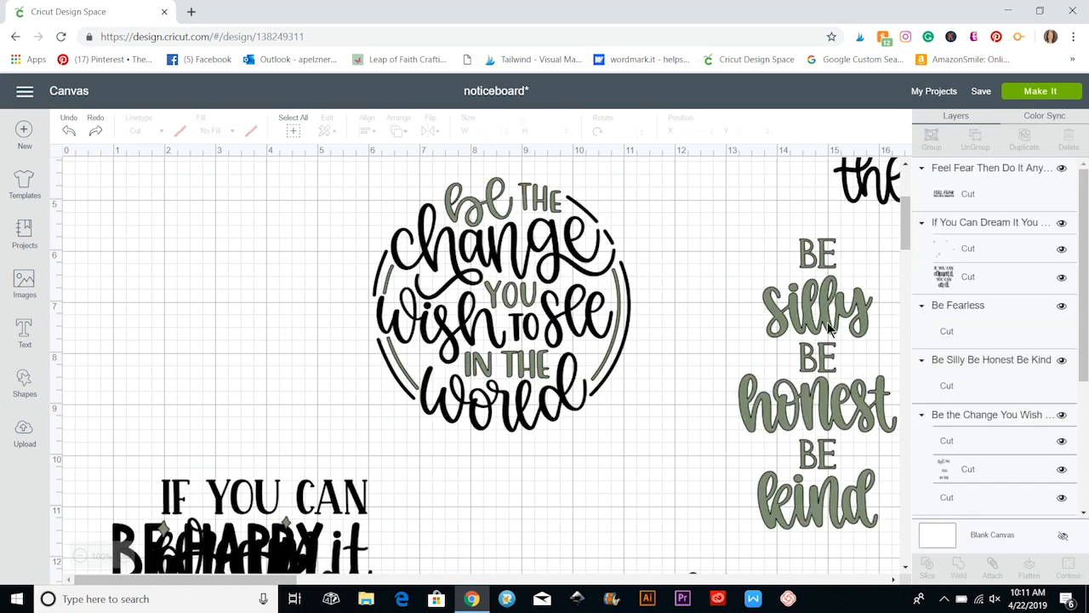
scroll(854, 362, "down", 3)
scroll(855, 362, "up", 1)
left_click(528, 285)
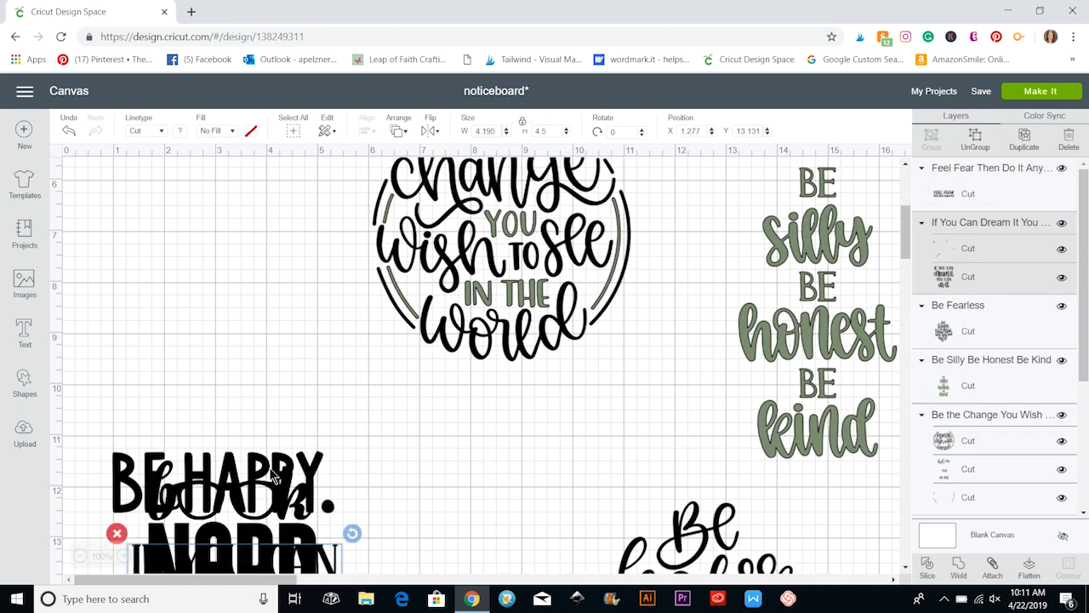
left_click_drag(264, 496, 246, 598)
left_click_drag(520, 280, 494, 346)
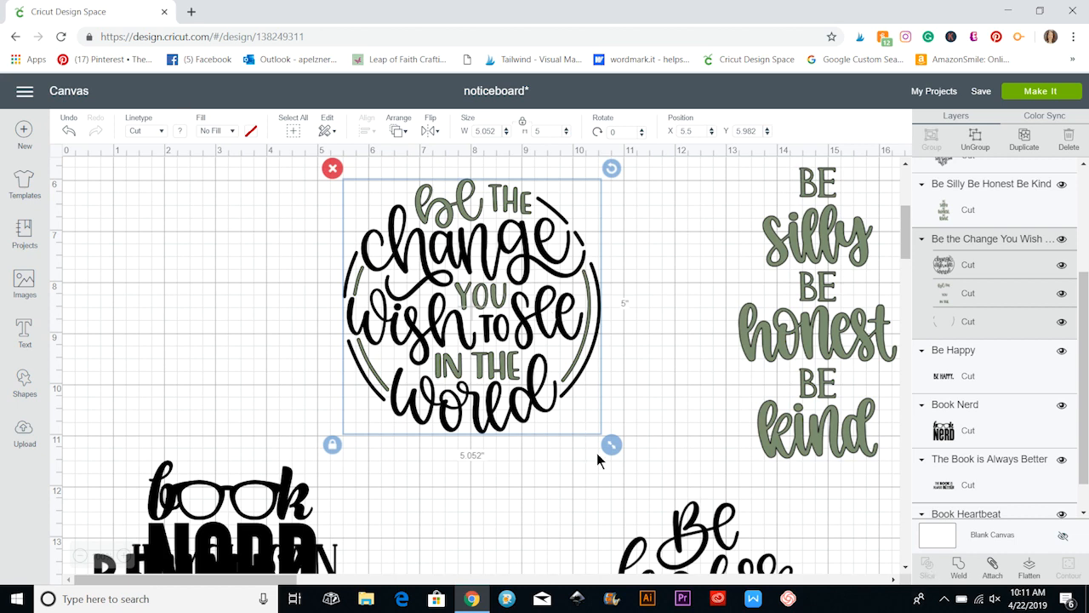
Hide the green side-lines layer of the Be the Change design and select the design with its two visible layers.
left_click(1063, 321)
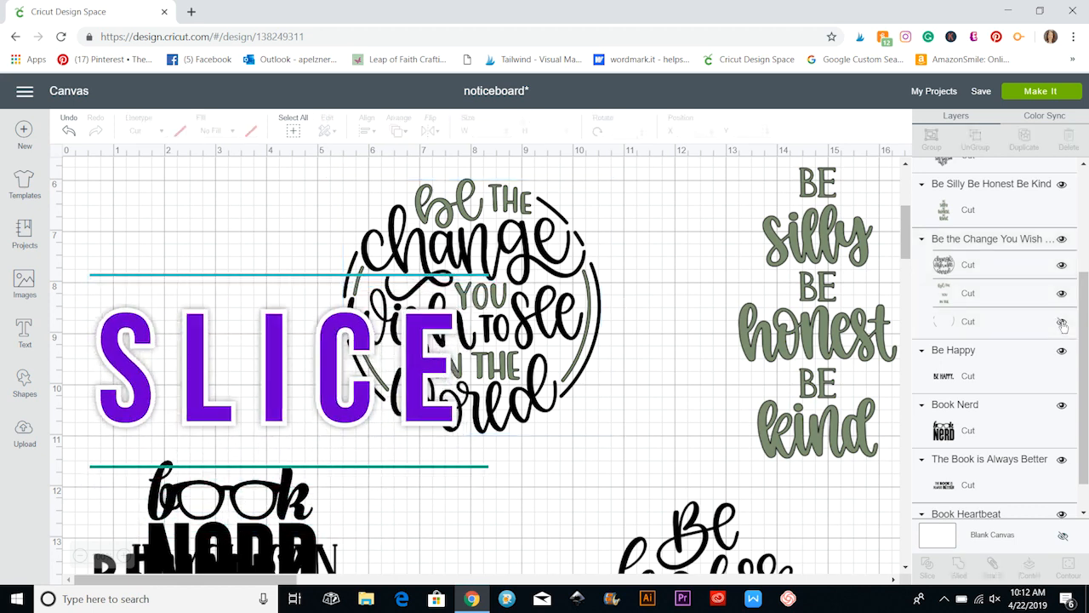
left_click(519, 302)
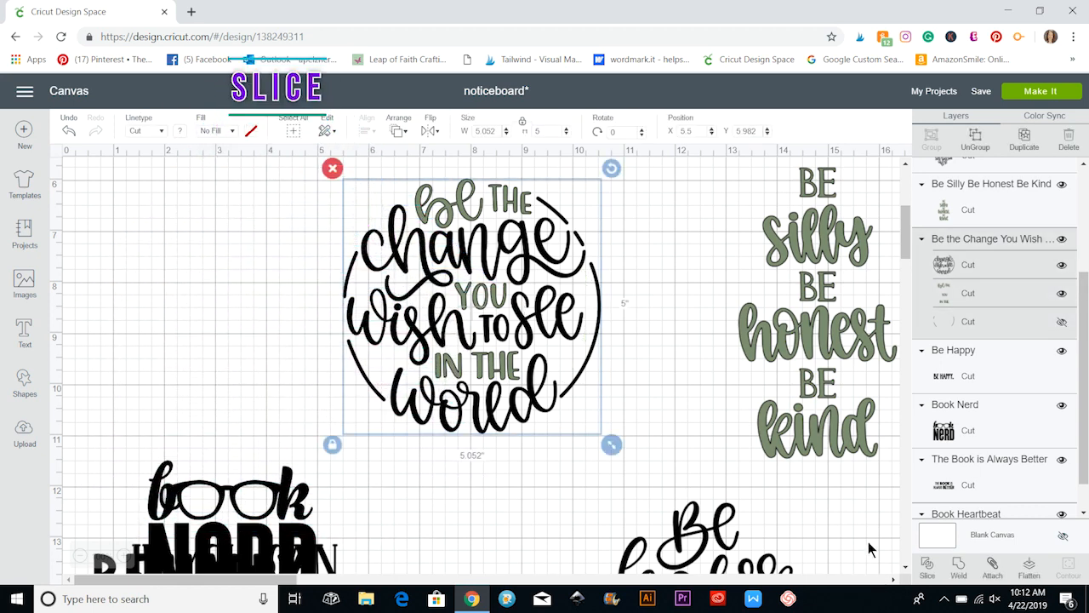
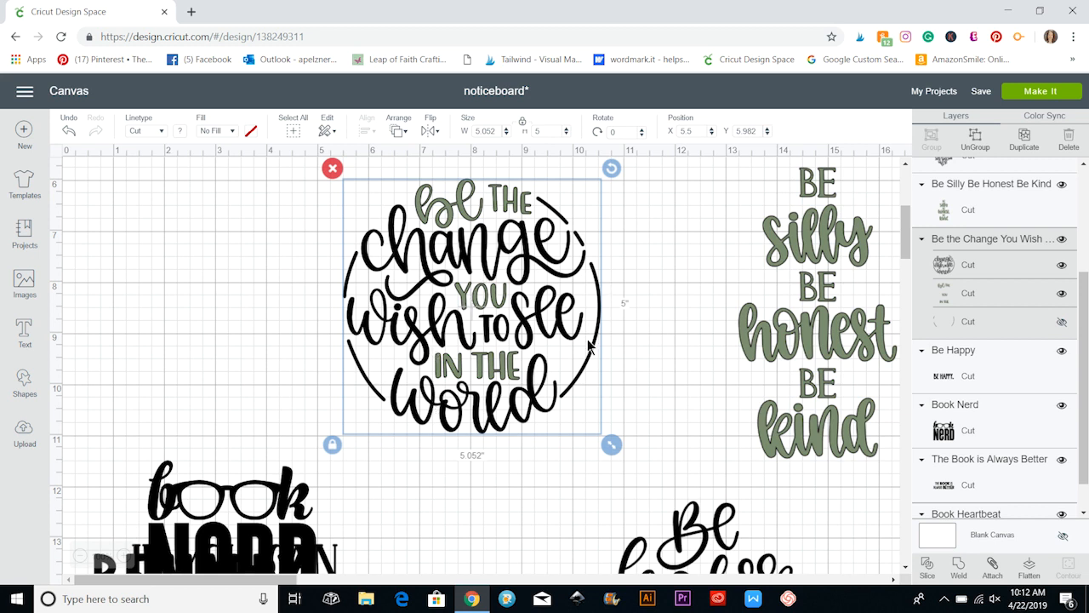
Add a square between the Be the Change and Be Silly designs and unlock its proportions.
left_click(674, 319)
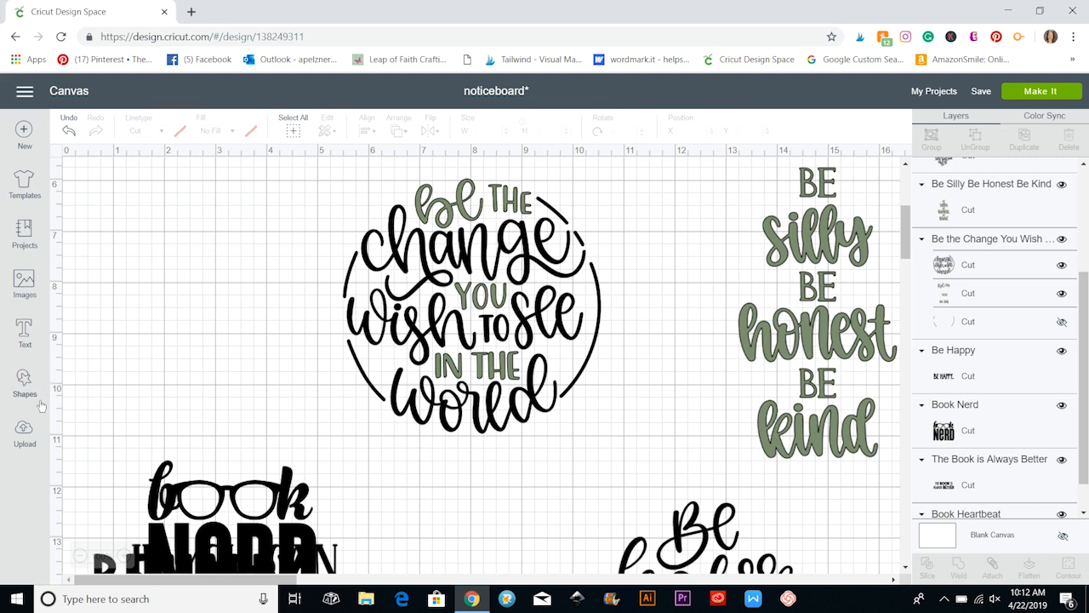
left_click(24, 380)
left_click(83, 281)
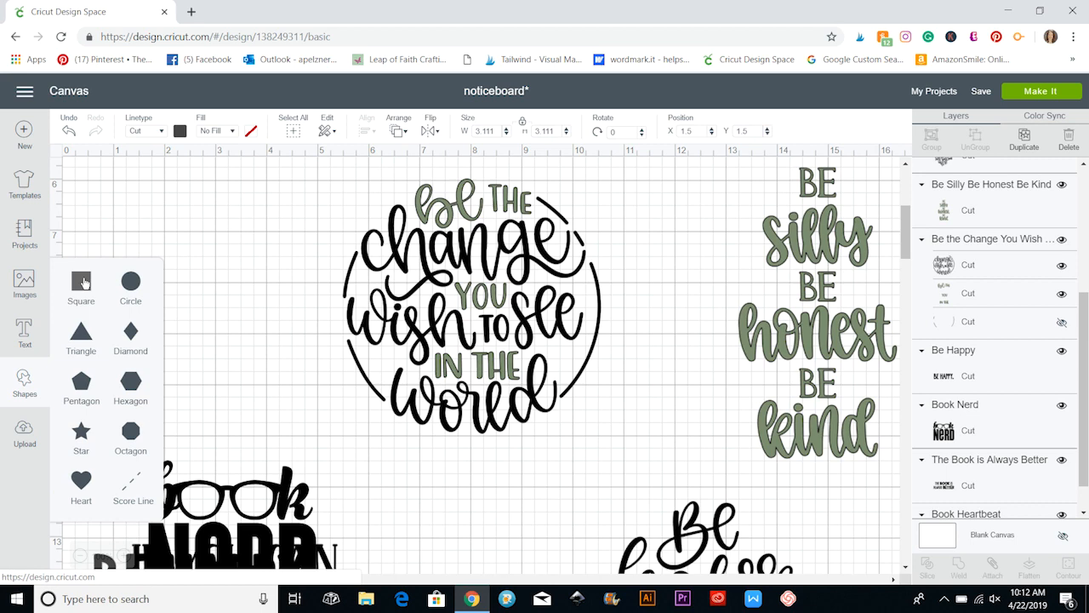
scroll(238, 317, "up", 4)
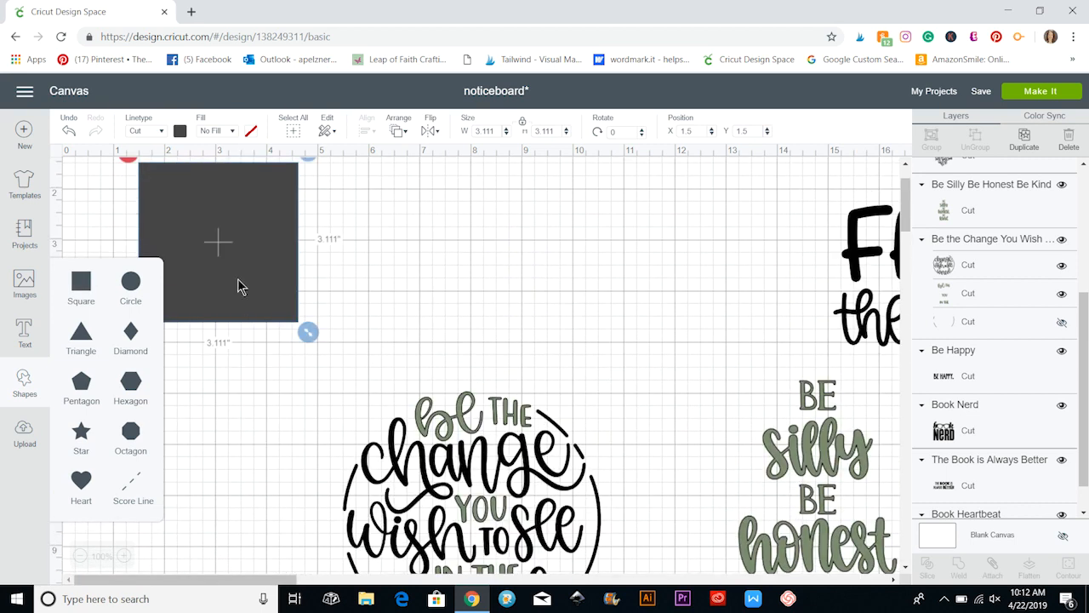
left_click_drag(232, 292, 672, 473)
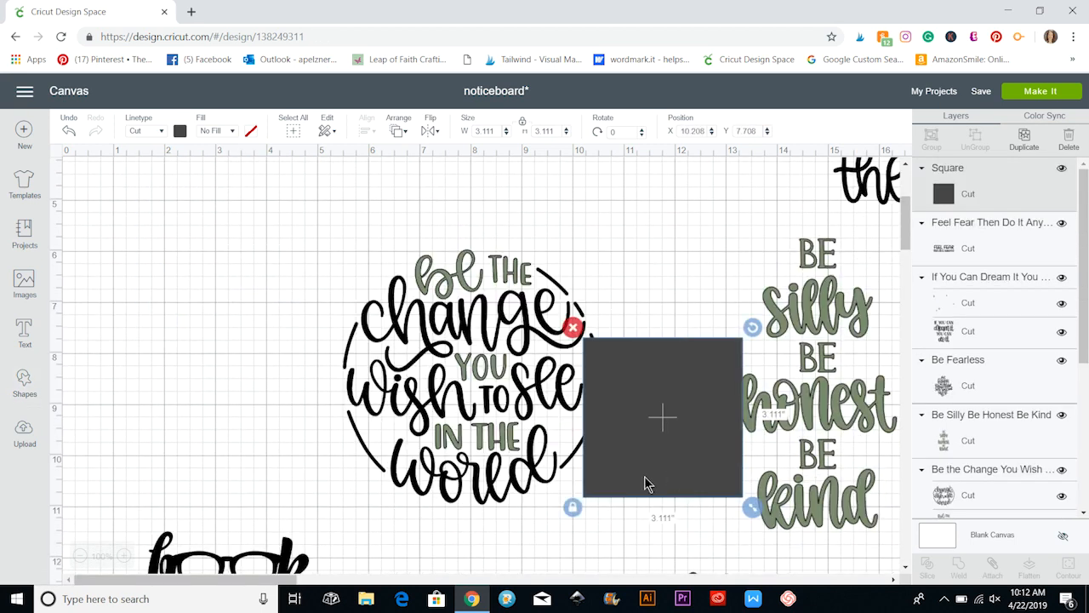
left_click(572, 507)
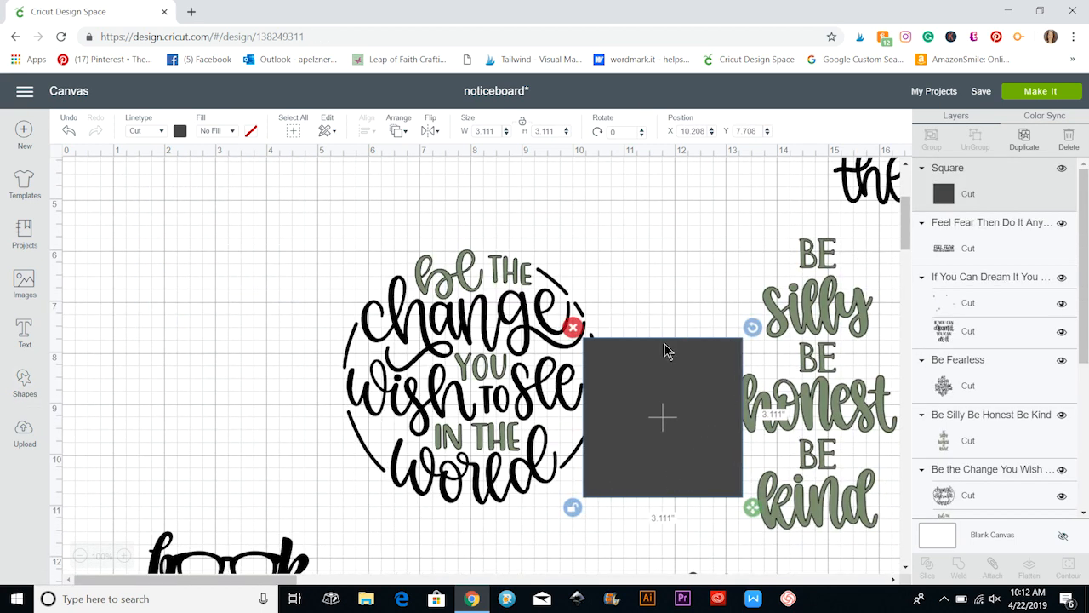
Resize the square to about 3 by 1.93 inches, tilt it slightly, and lay it over the Be the Change design's upper-left outer line.
left_click_drag(642, 420, 263, 301)
left_click_drag(377, 389, 371, 330)
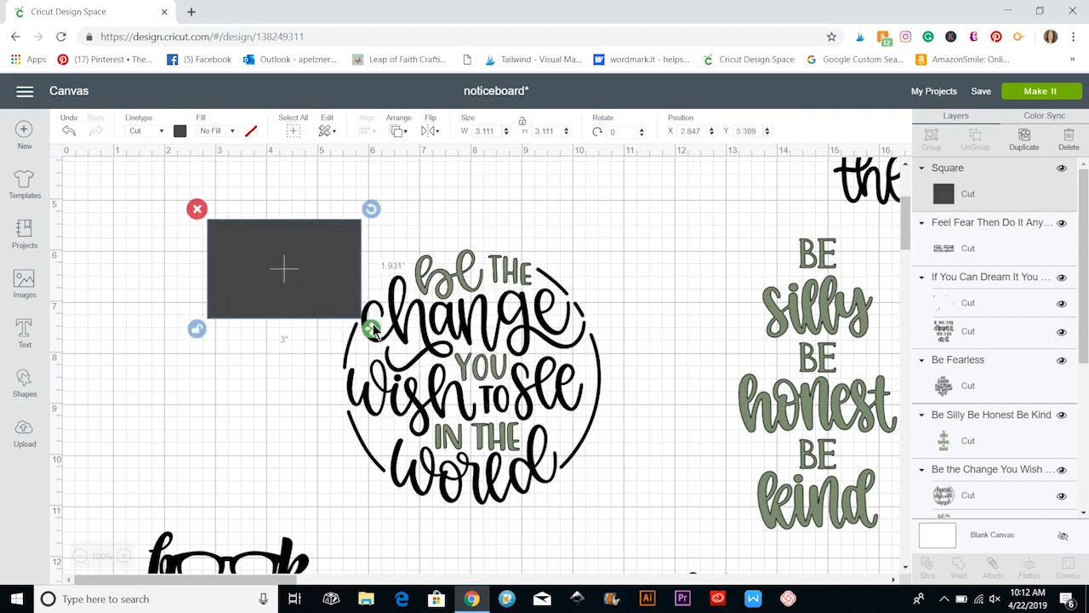
left_click_drag(315, 276, 312, 324)
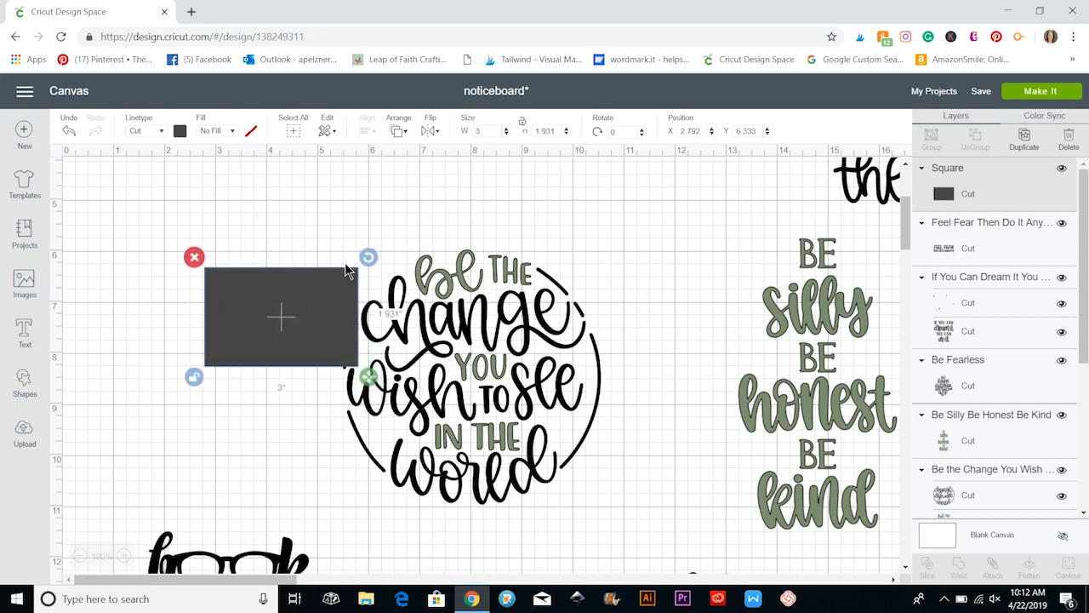
left_click_drag(366, 265, 374, 244)
left_click_drag(281, 321, 305, 326)
Ungroup the Be the Change design and slice its black layer with the tilted rectangle.
left_click(469, 313)
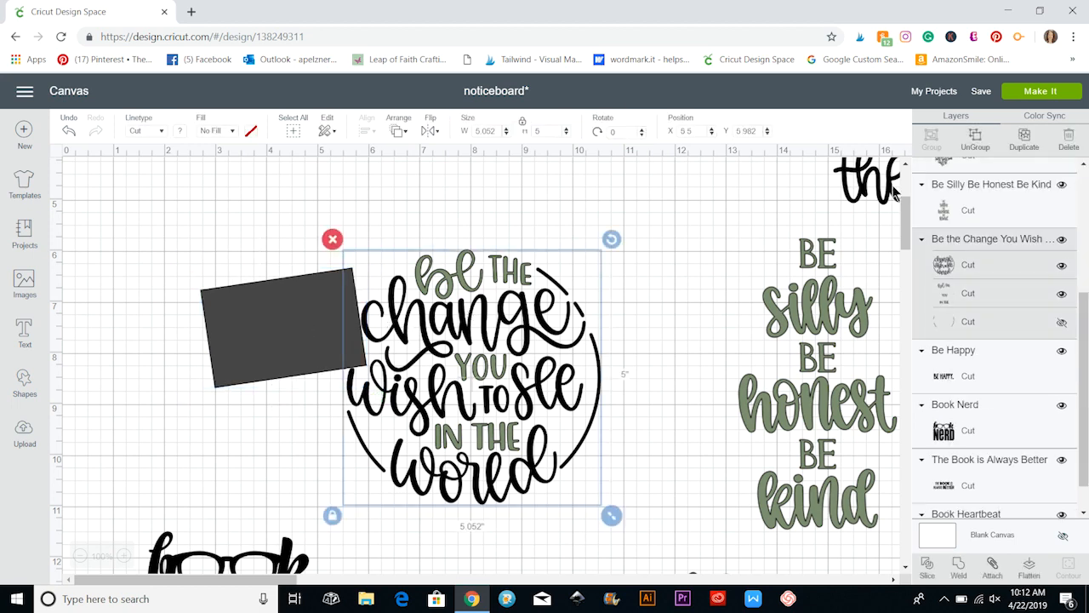
left_click(977, 141)
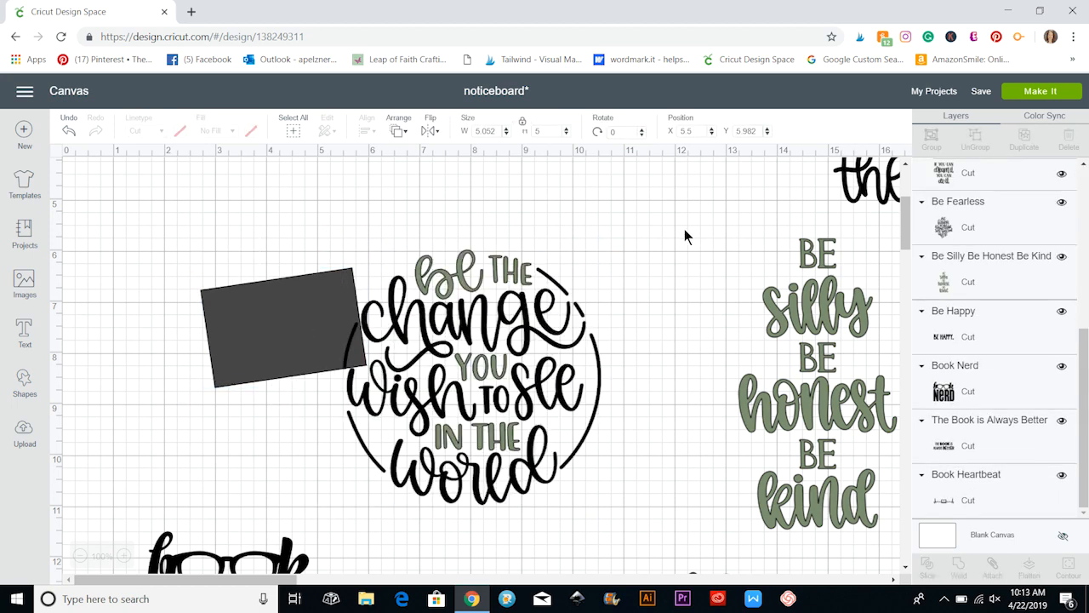
left_click(448, 331)
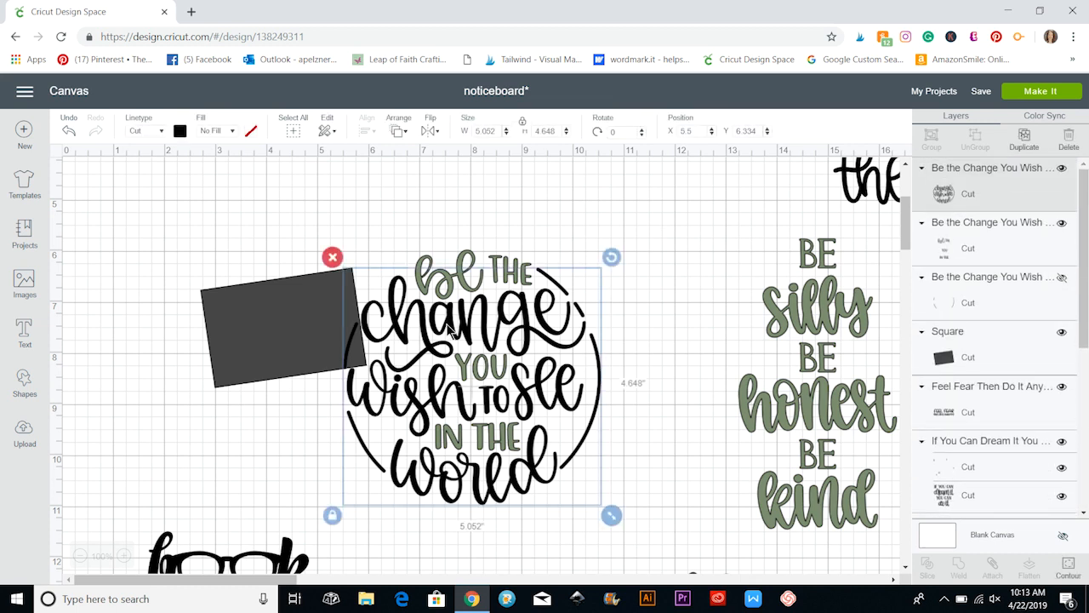
left_click(259, 331, "shift")
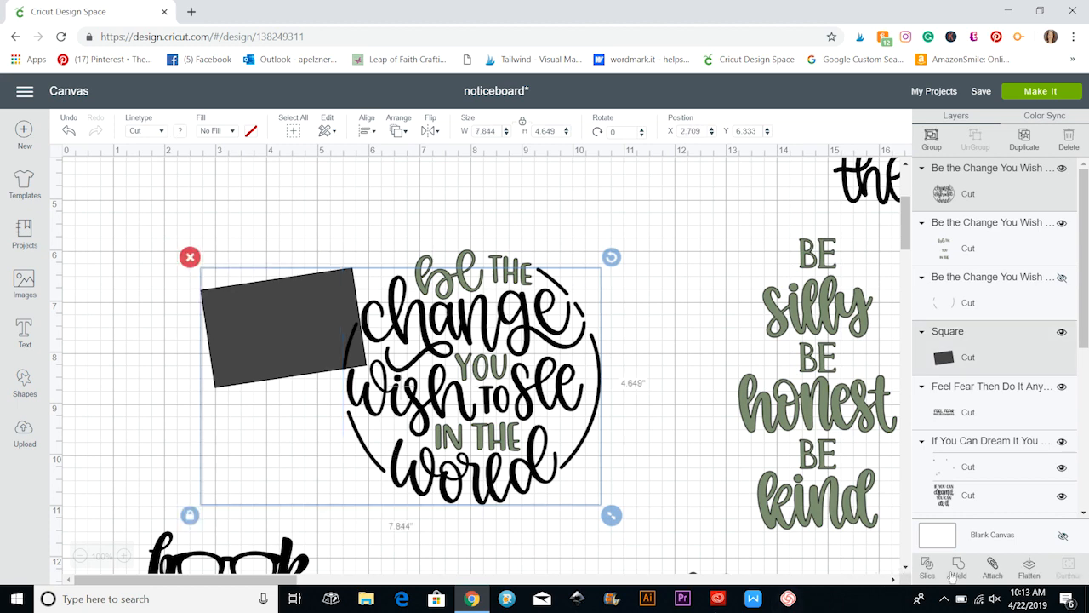
left_click(927, 568)
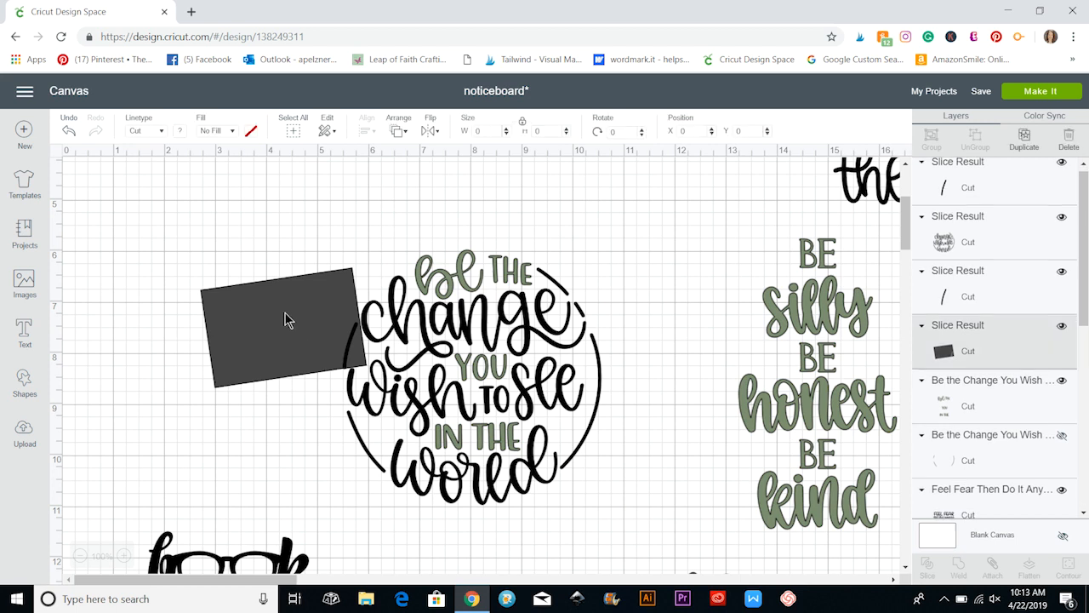
Pull the sliced rectangle and both cut line pieces away from the Be the Change design, shifting its black layer to about X 5.63, Y 6.35.
left_click_drag(284, 316, 196, 281)
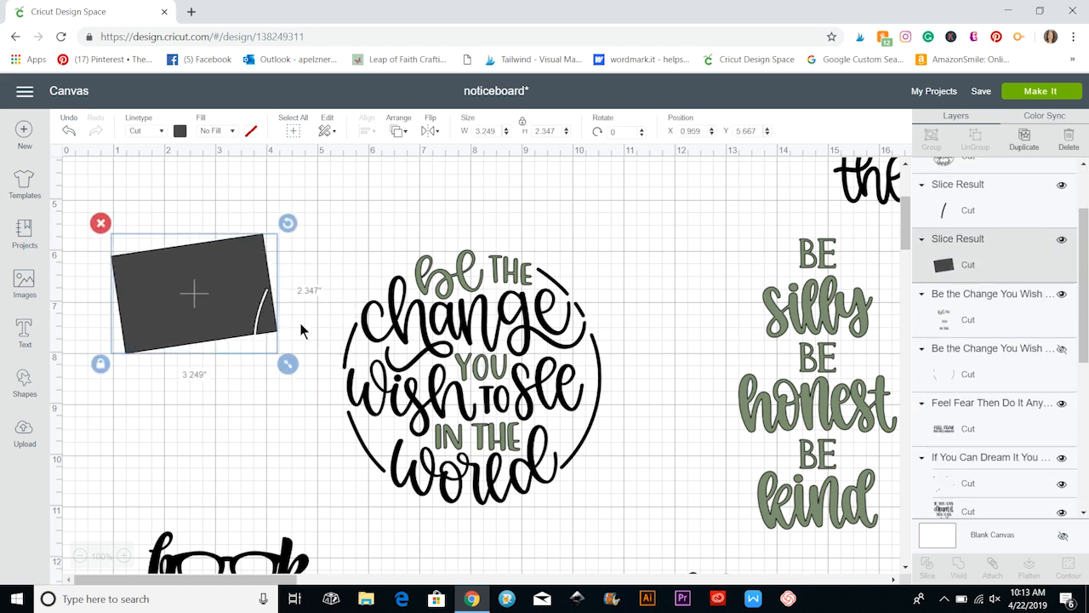
left_click_drag(349, 349, 261, 325)
left_click_drag(348, 343, 429, 374)
left_click_drag(349, 348, 221, 312)
left_click_drag(577, 423, 491, 387)
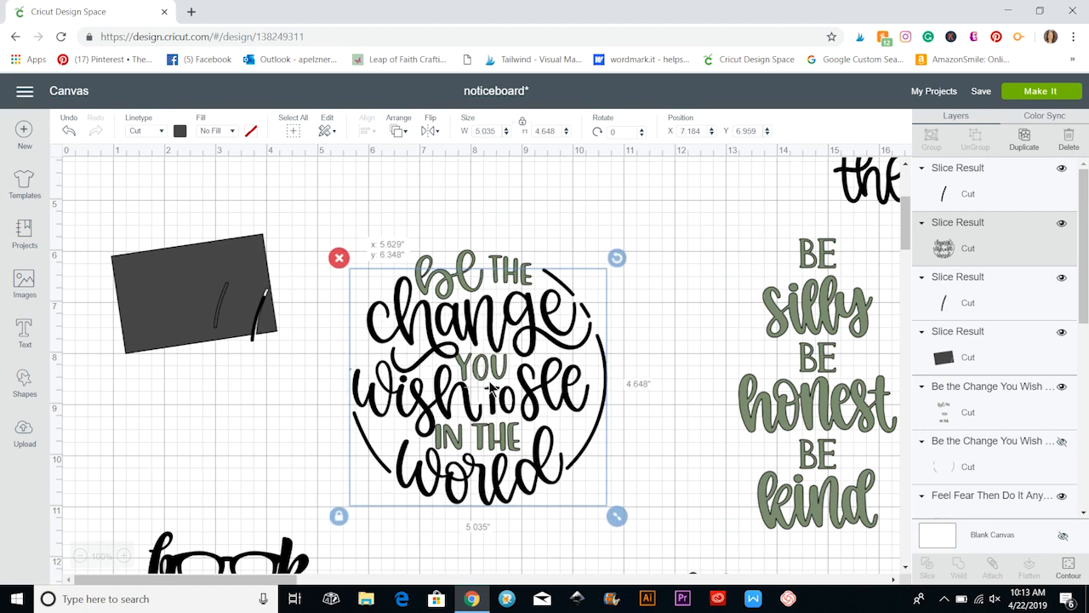
Delete the leftover rectangle and both cut line pieces together.
left_click(316, 398)
left_click_drag(123, 235, 306, 389)
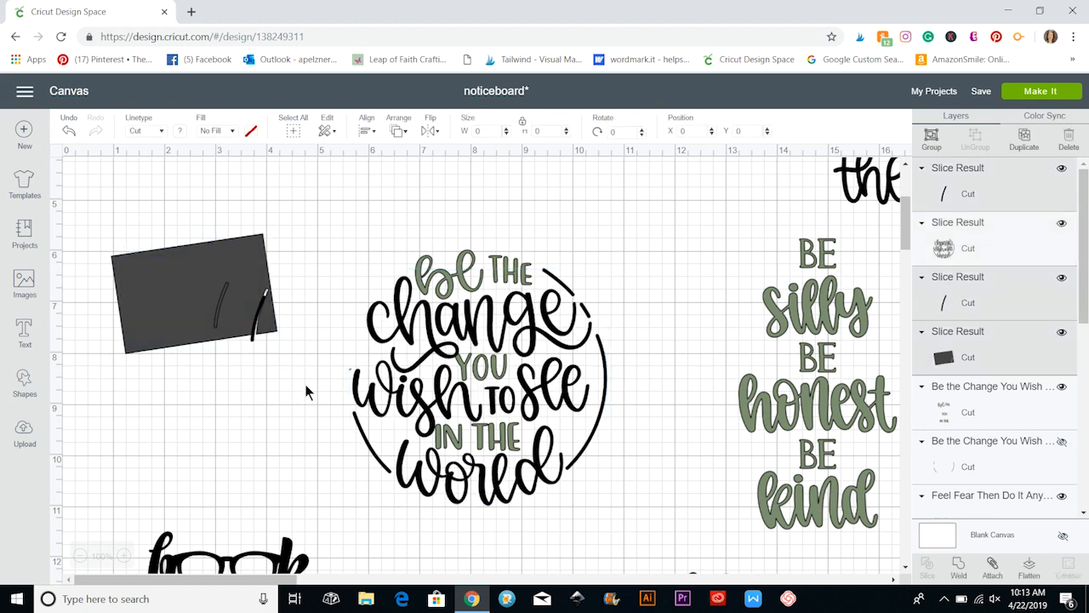
left_click(101, 222)
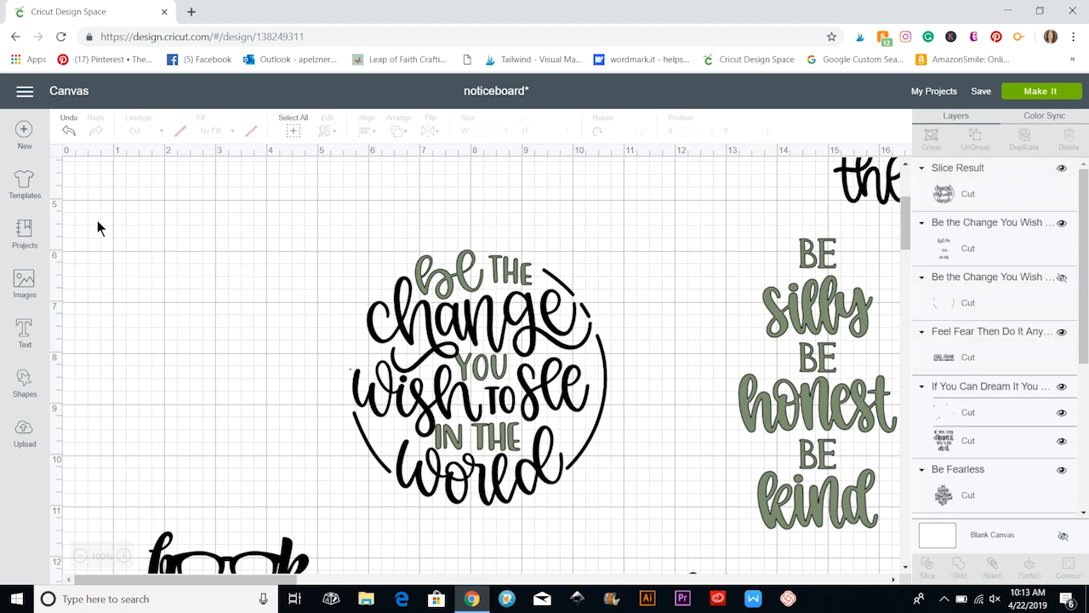
Add a text object with a first name in capitals beside the Be the Change design.
left_click(23, 334)
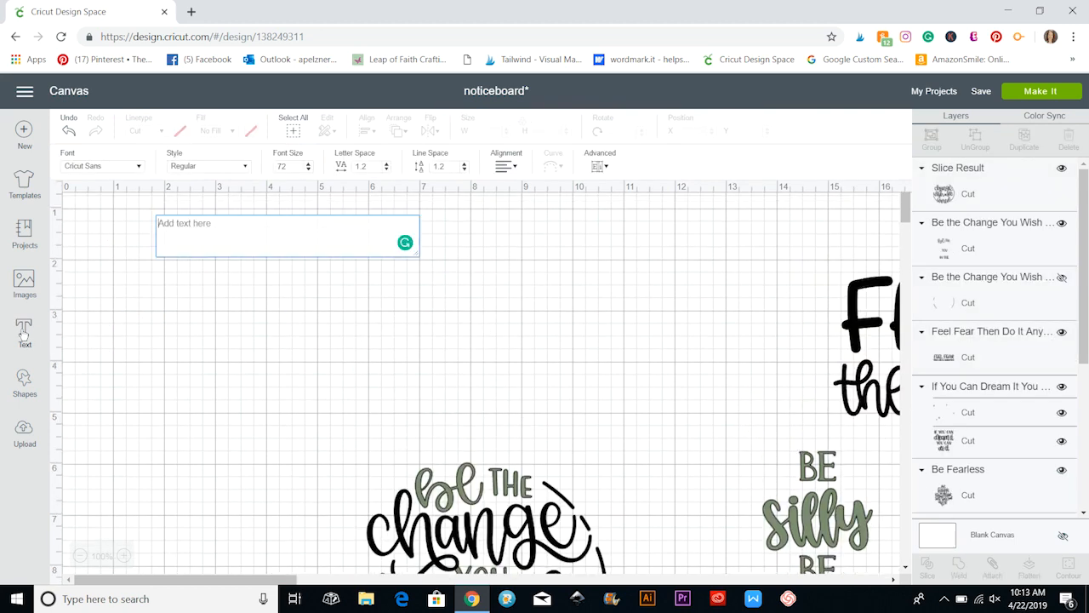
type("AMY")
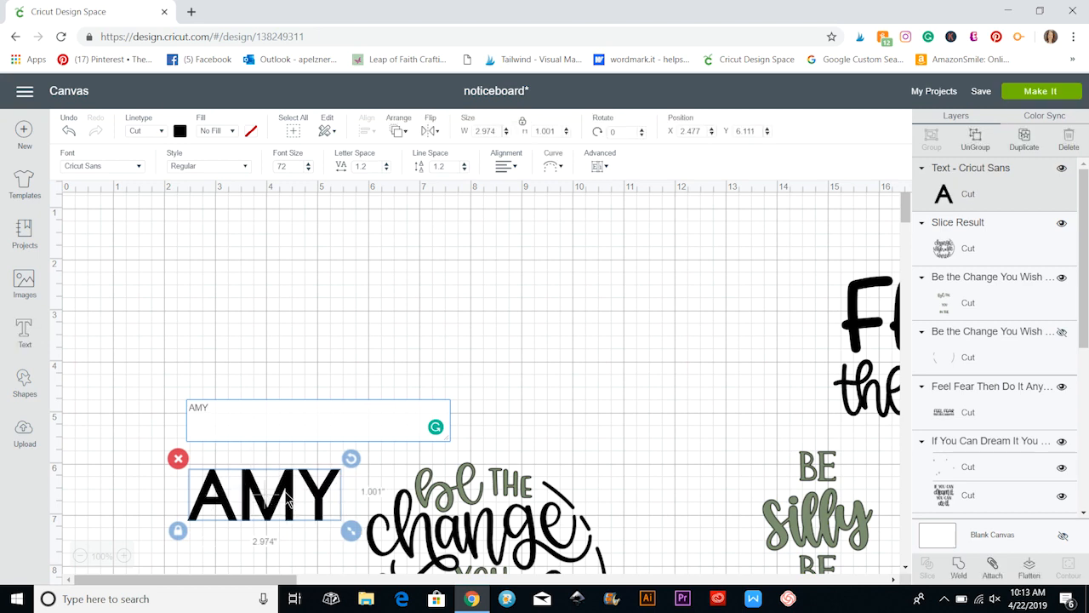
left_click(275, 440)
left_click(389, 378)
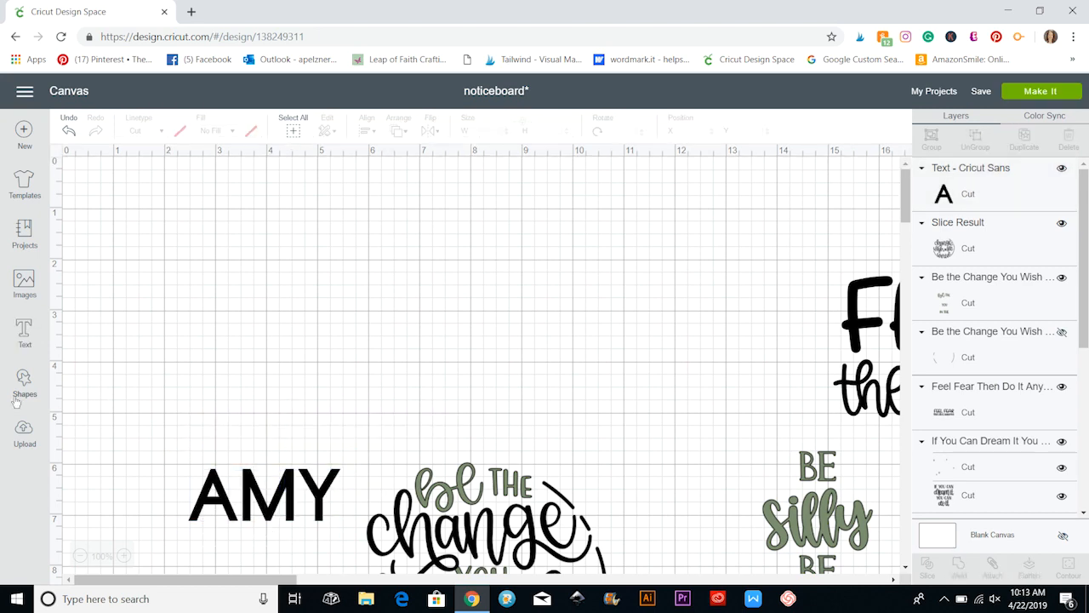
Add a circle, enlarge it to about 4.8 inches, and place it above the name text.
left_click(23, 388)
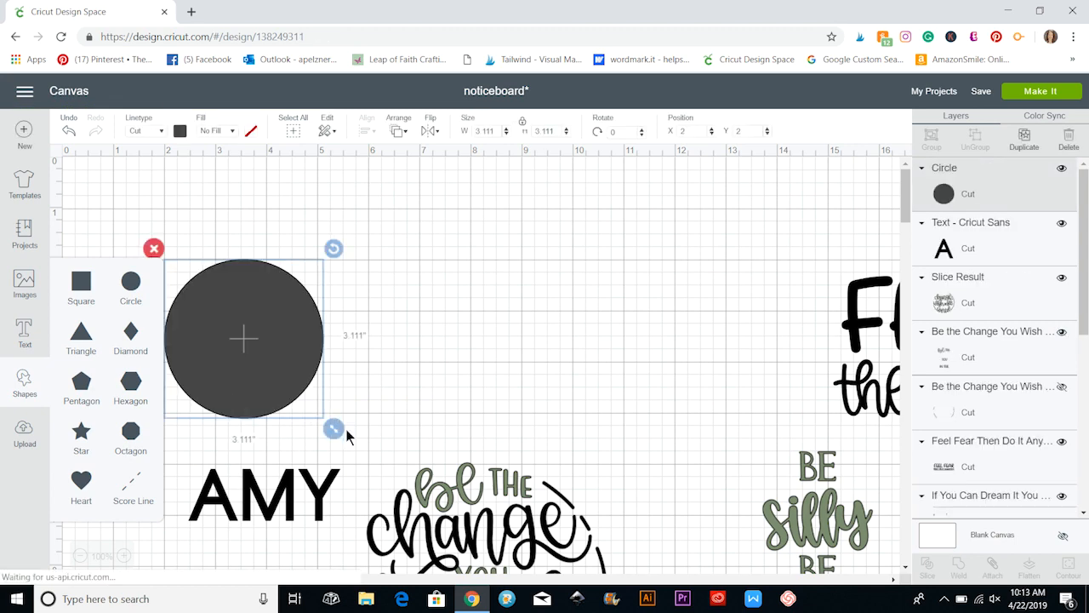
left_click_drag(333, 417, 434, 485)
left_click(253, 367)
left_click_drag(333, 429, 420, 515)
left_click_drag(287, 369, 275, 325)
Move the name text onto the circle, send it to the front, and center it at about X 2.6, Y 2.82.
left_click(299, 479)
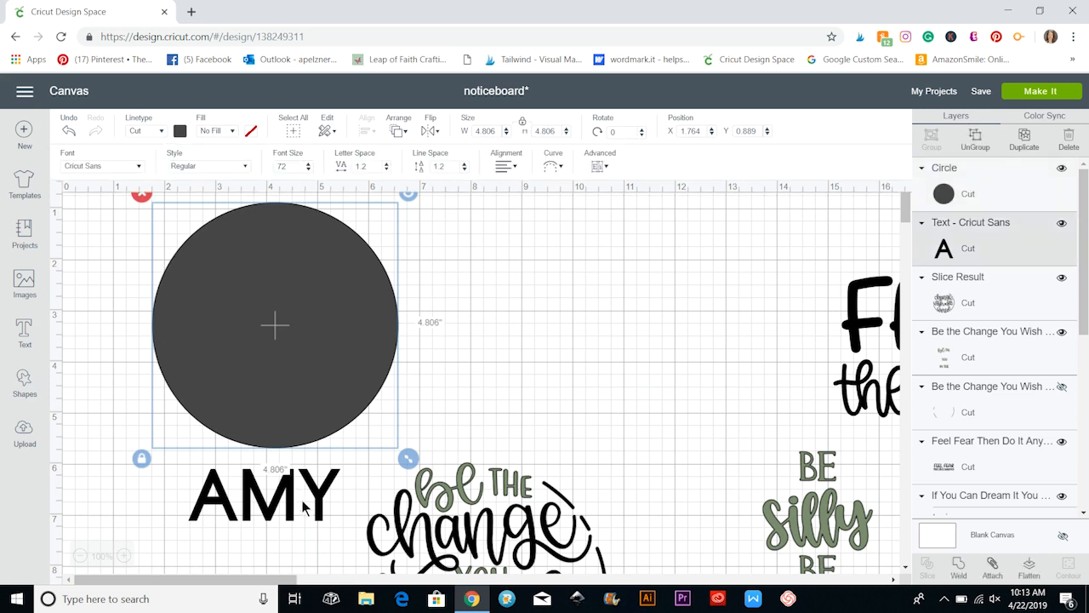
left_click_drag(300, 478, 307, 372)
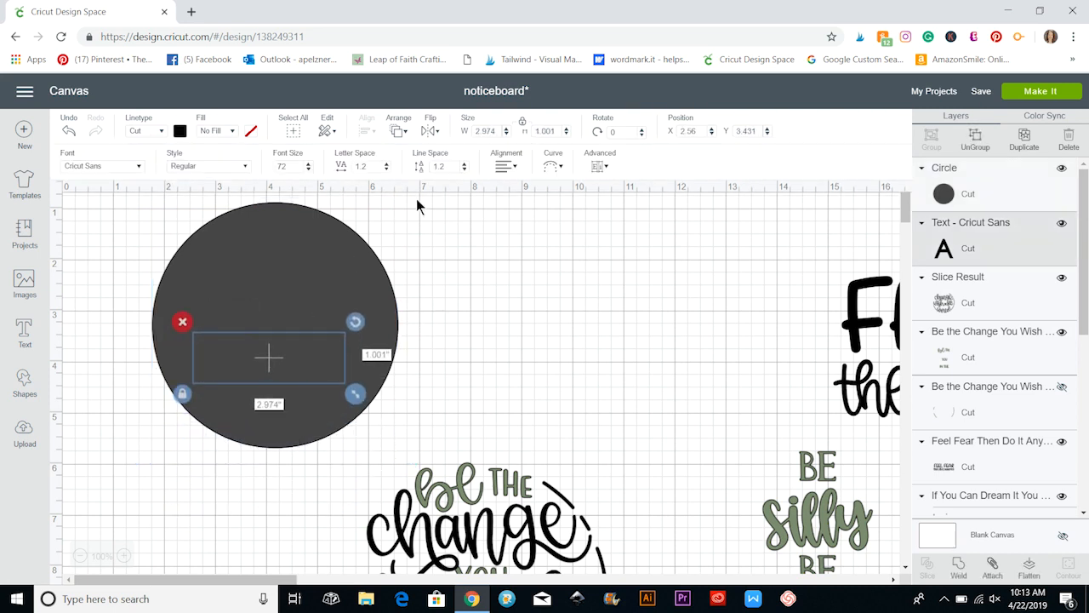
left_click(398, 131)
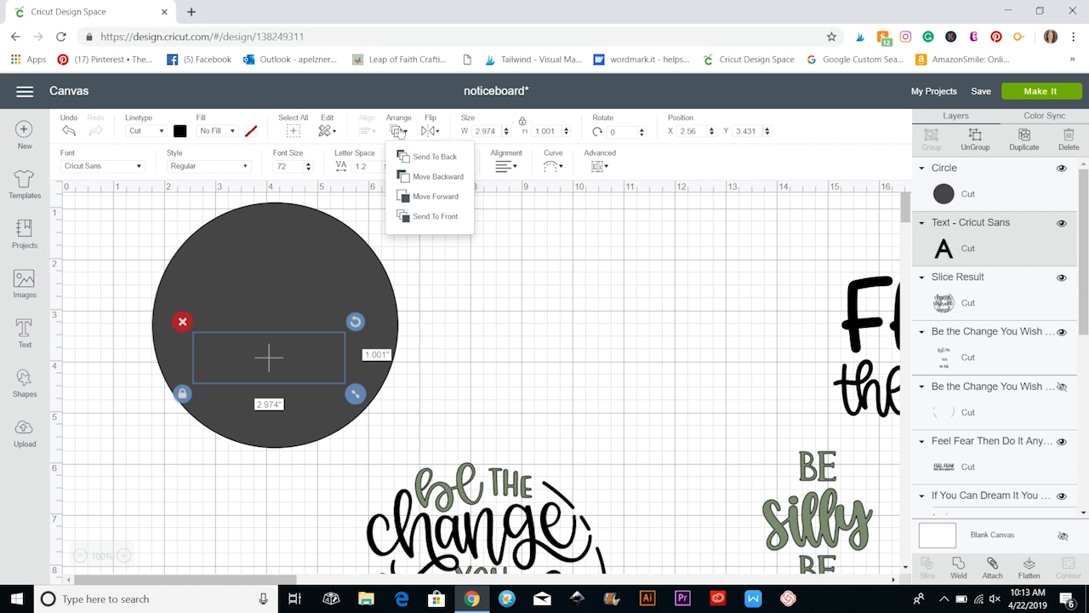
left_click(428, 219)
left_click_drag(262, 372, 270, 335)
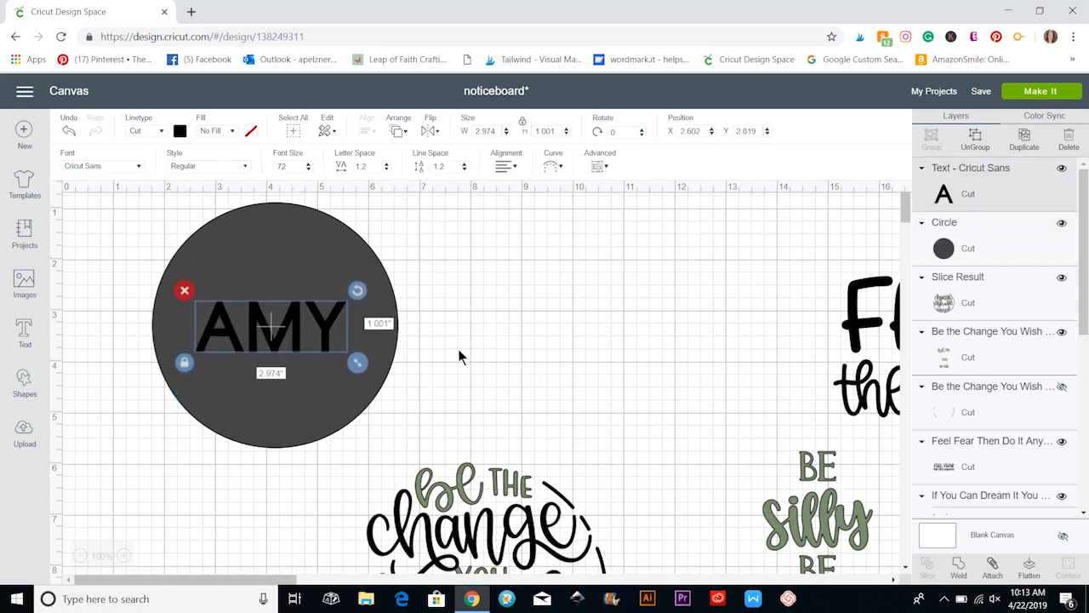
left_click(507, 371)
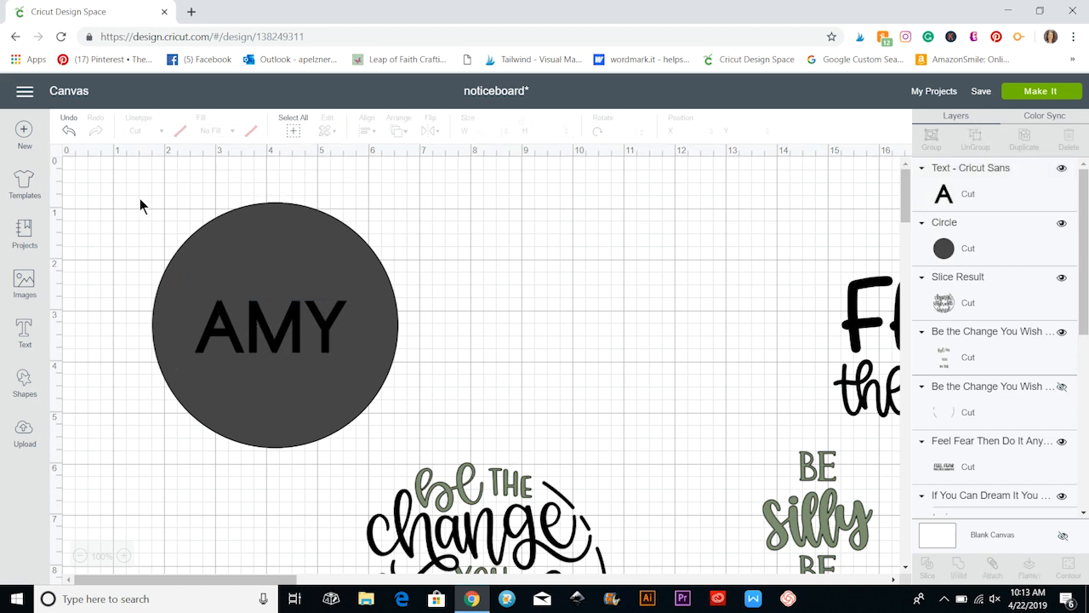
Slice the name text out of the circle and move the cut circle to about X 7.64, Y 0.32.
left_click_drag(142, 199, 446, 386)
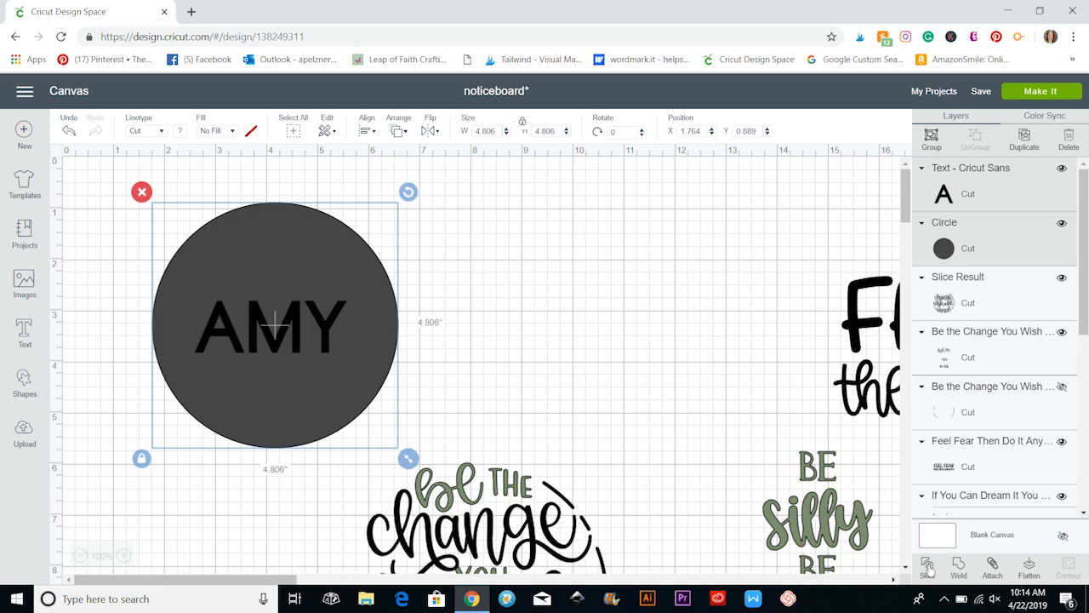
left_click(927, 565)
left_click_drag(332, 376, 509, 311)
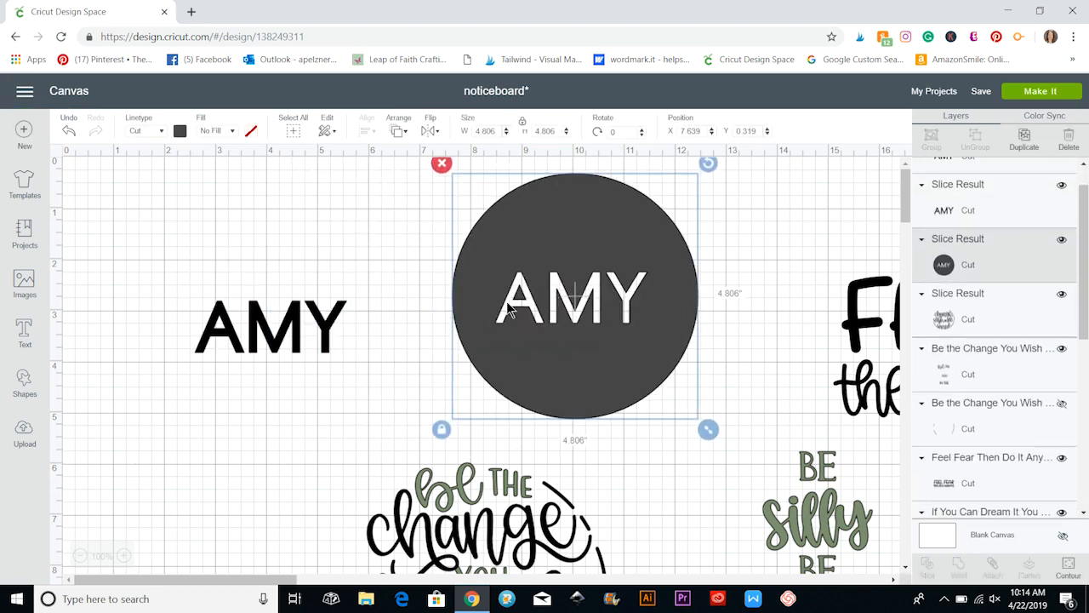
Delete the cut circle and both leftover name text pieces.
left_click(446, 170)
left_click_drag(170, 250, 443, 353)
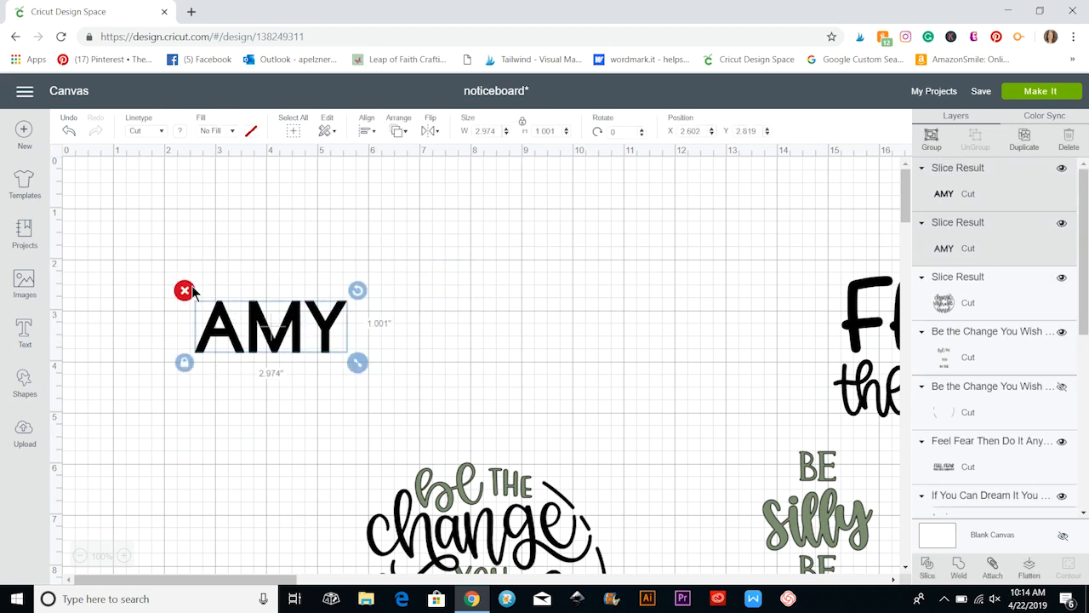
left_click(185, 291)
Group the sliced black layer with the green words layer of the Be the Change design and move the group slightly upward.
scroll(391, 353, "down", 5)
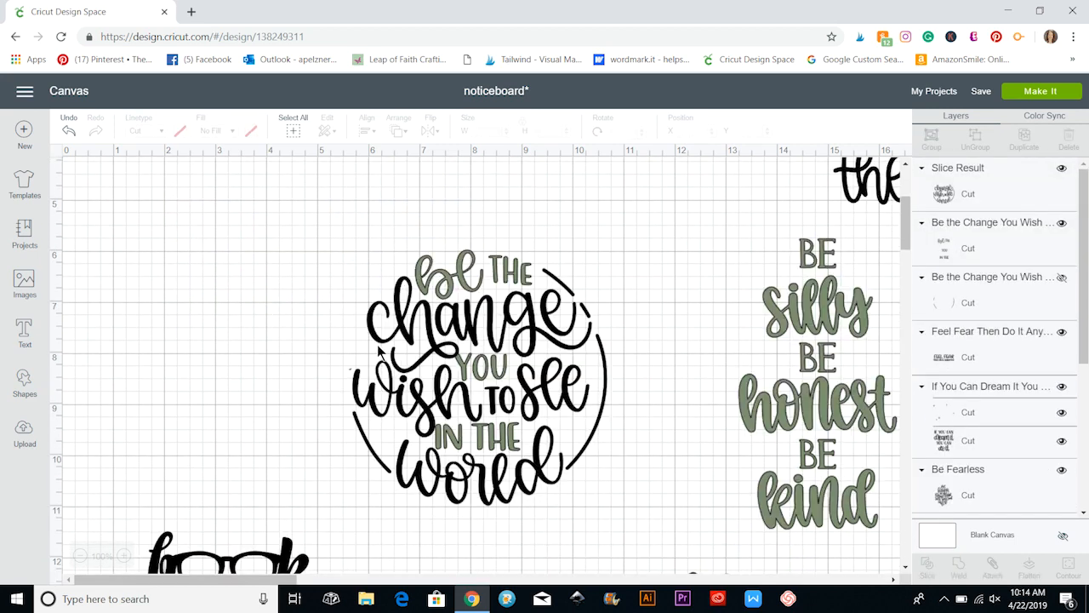
left_click(521, 358)
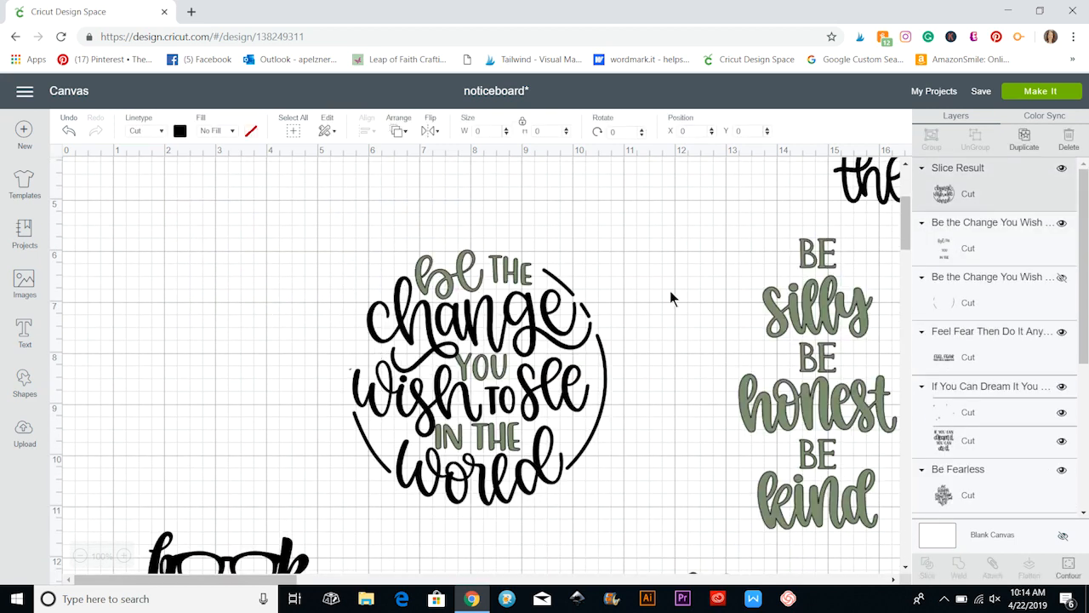
left_click(672, 283)
left_click_drag(346, 226, 623, 485)
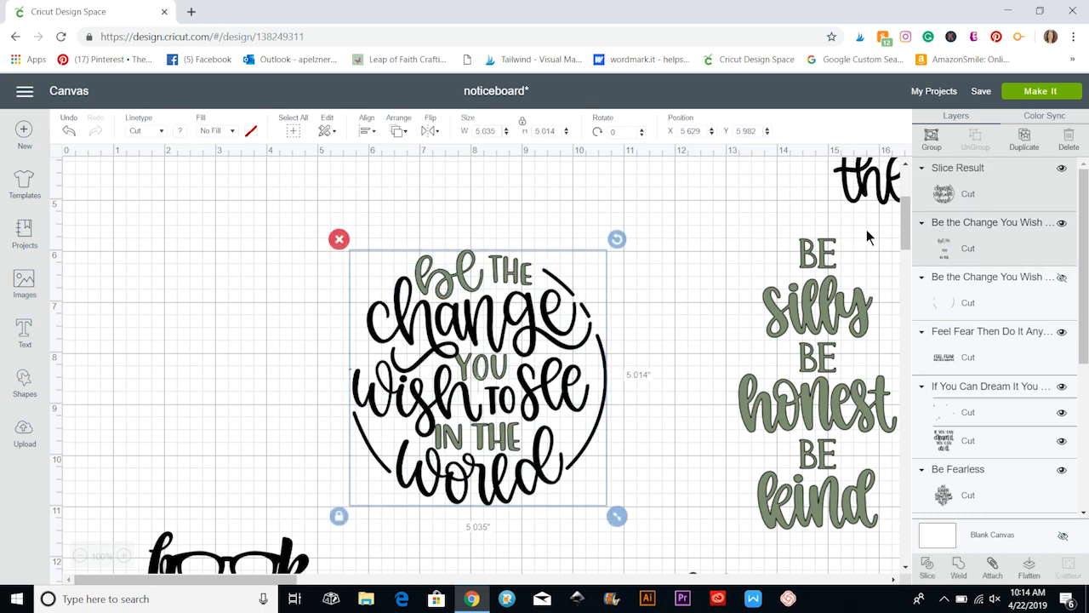
left_click(932, 139)
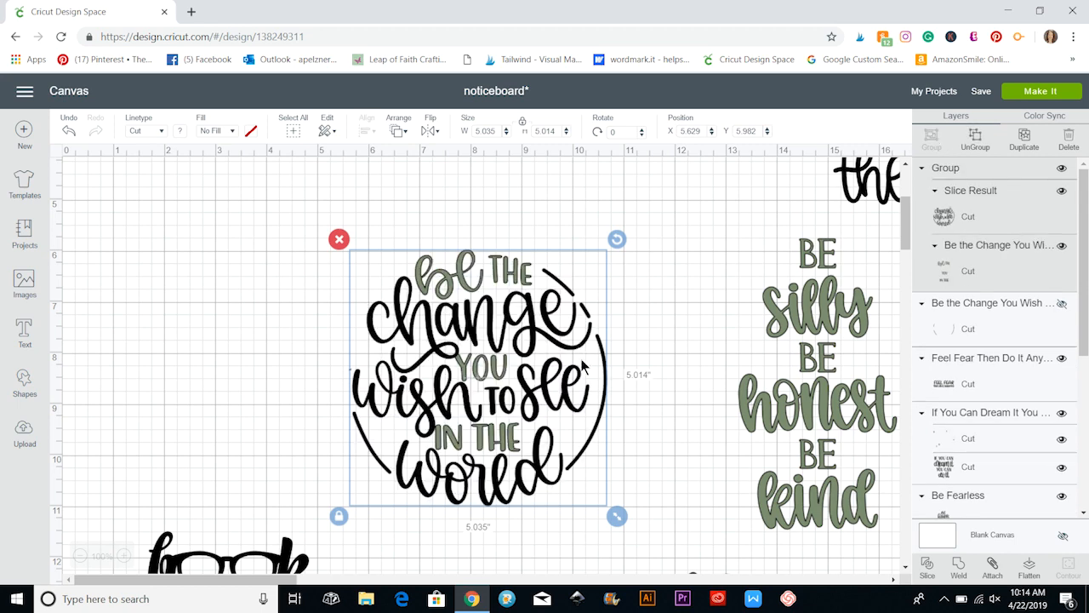
left_click_drag(582, 366, 572, 312)
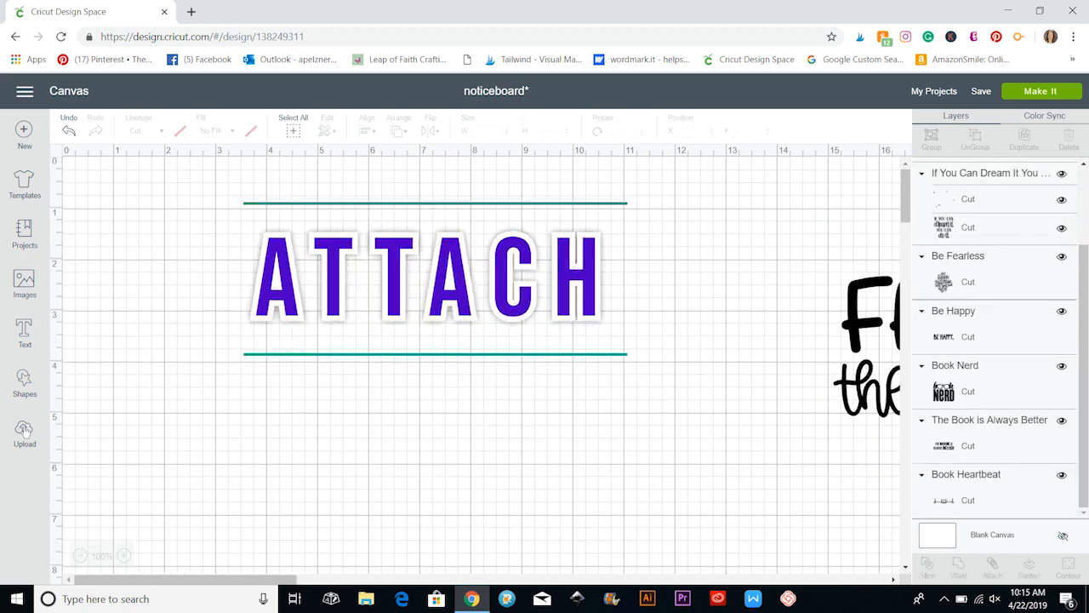
Add "Welcome" and "To Our" as two separate texts, with "To Our" placed directly below "Welcome".
left_click(25, 331)
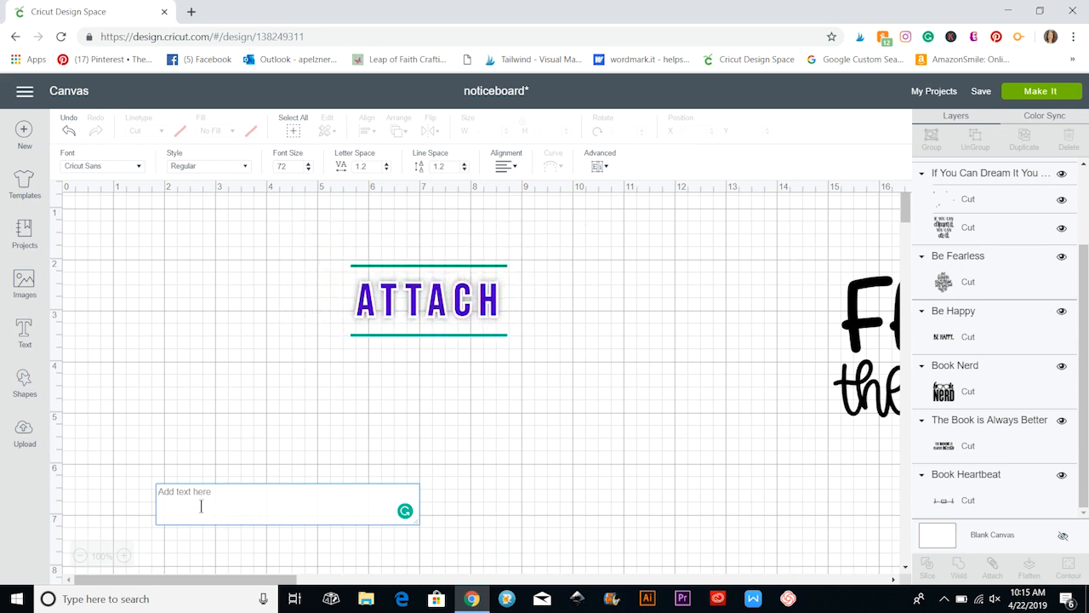
type("Welcome")
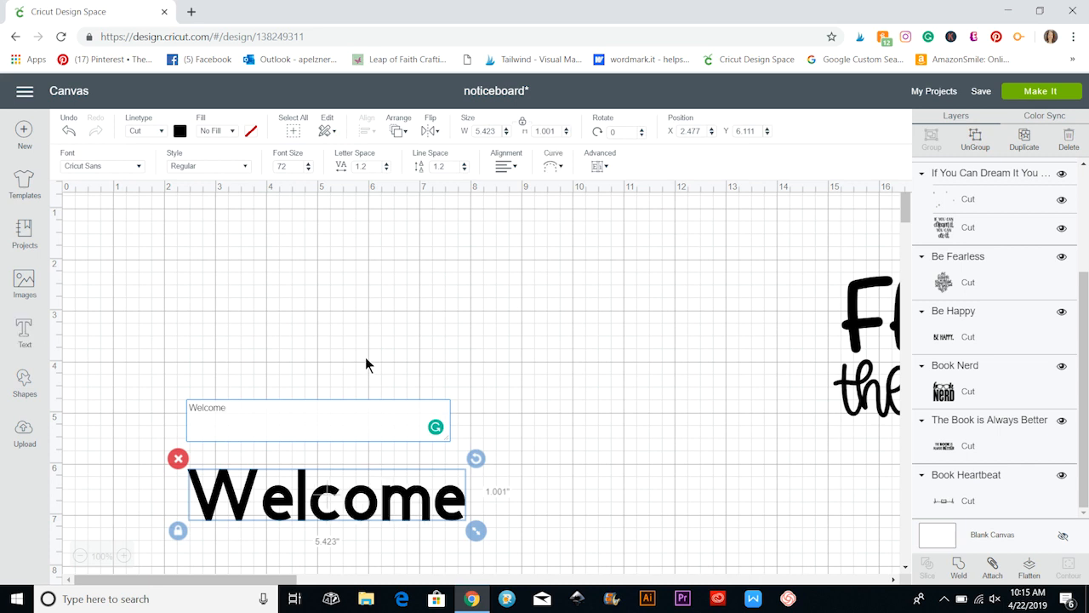
type("T")
type("o Our")
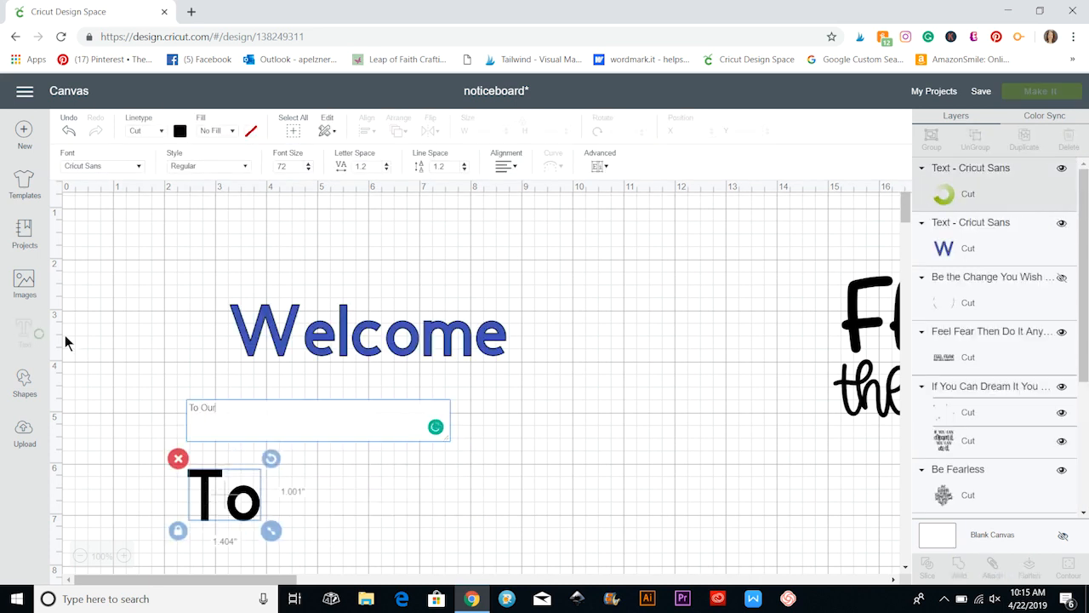
left_click(132, 450)
left_click_drag(330, 484, 441, 489)
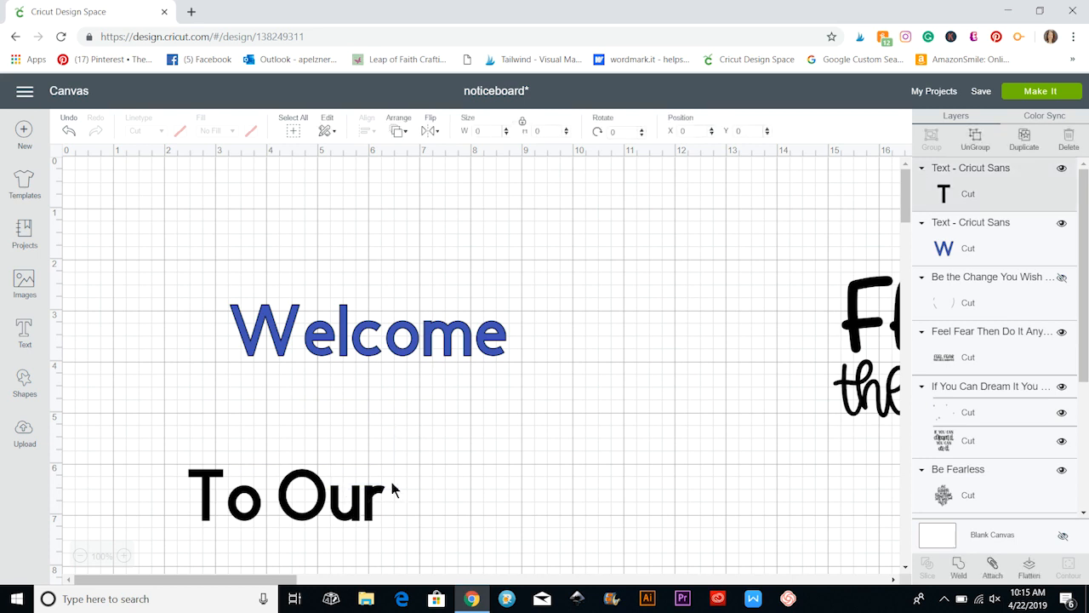
left_click_drag(348, 503, 451, 430)
left_click(526, 433)
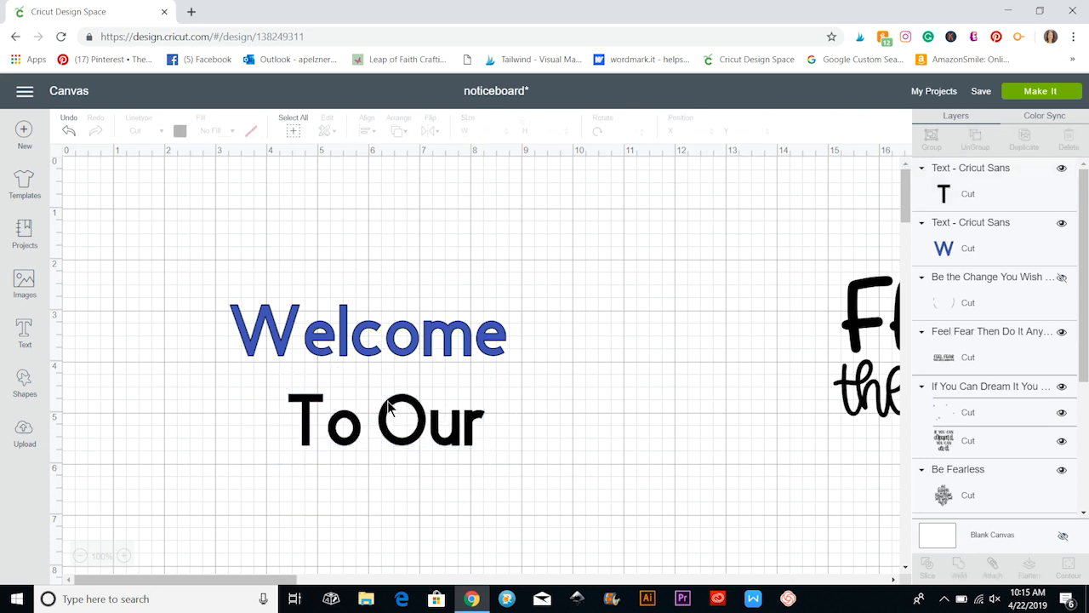
Add a third text reading "House" and set its font to Abbeyline.
left_click(25, 334)
type("House")
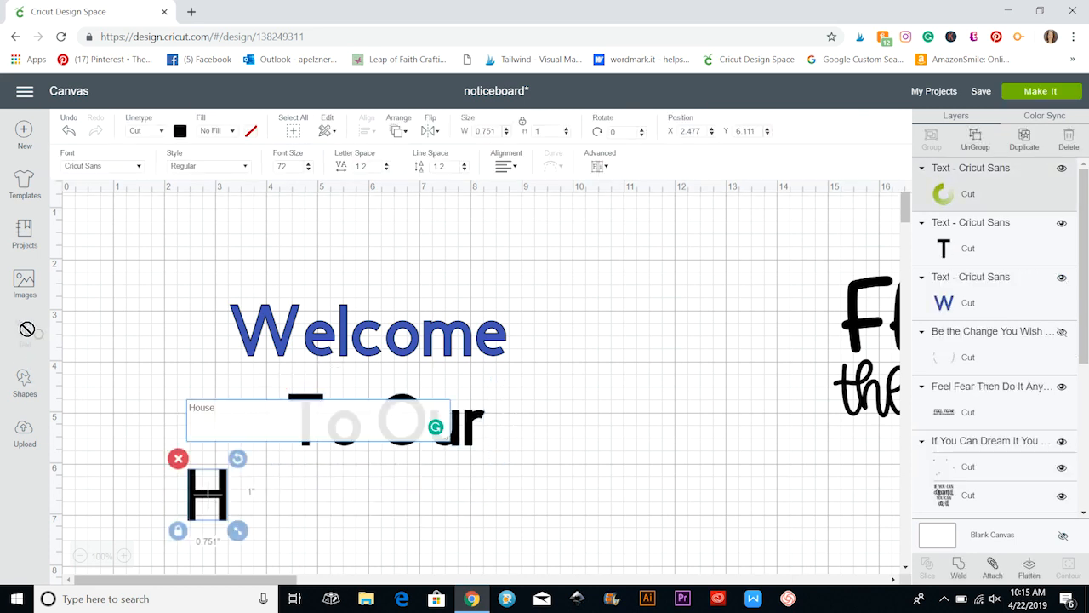
left_click(137, 168)
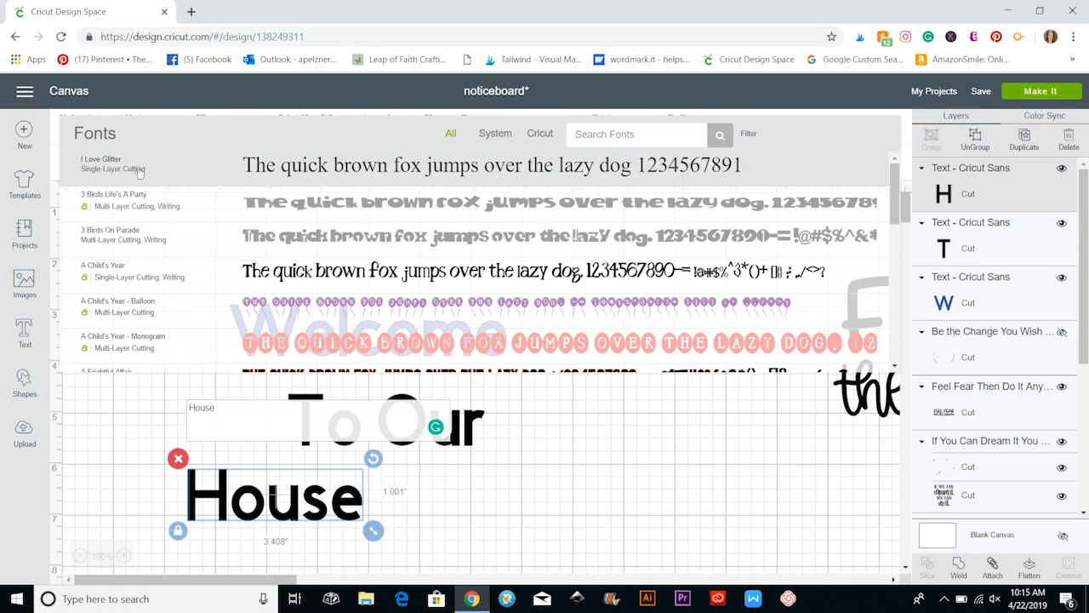
scroll(331, 324, "down", 3)
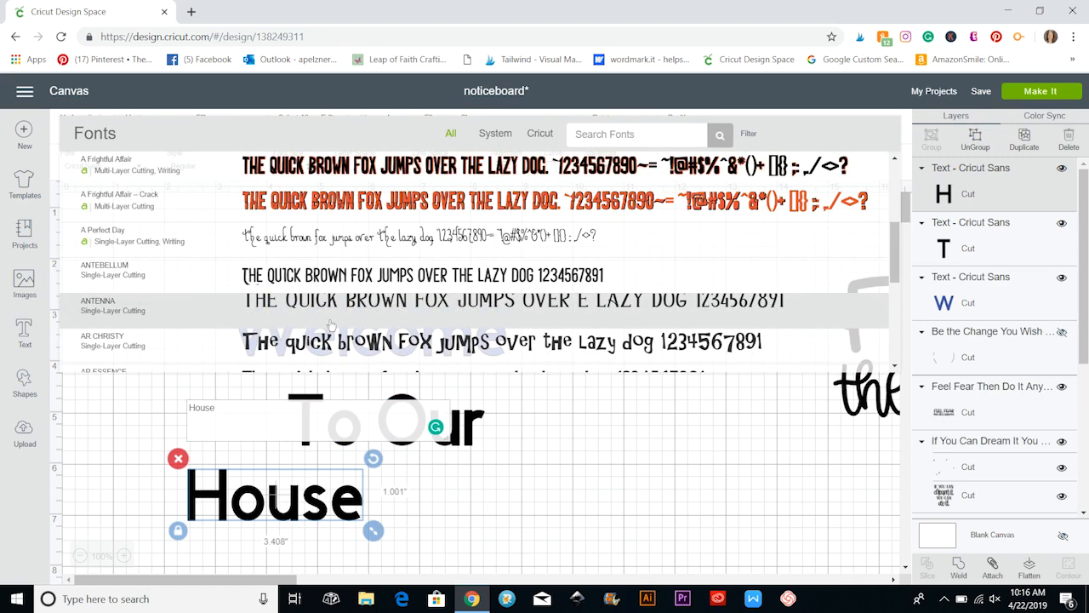
scroll(331, 324, "down", 2)
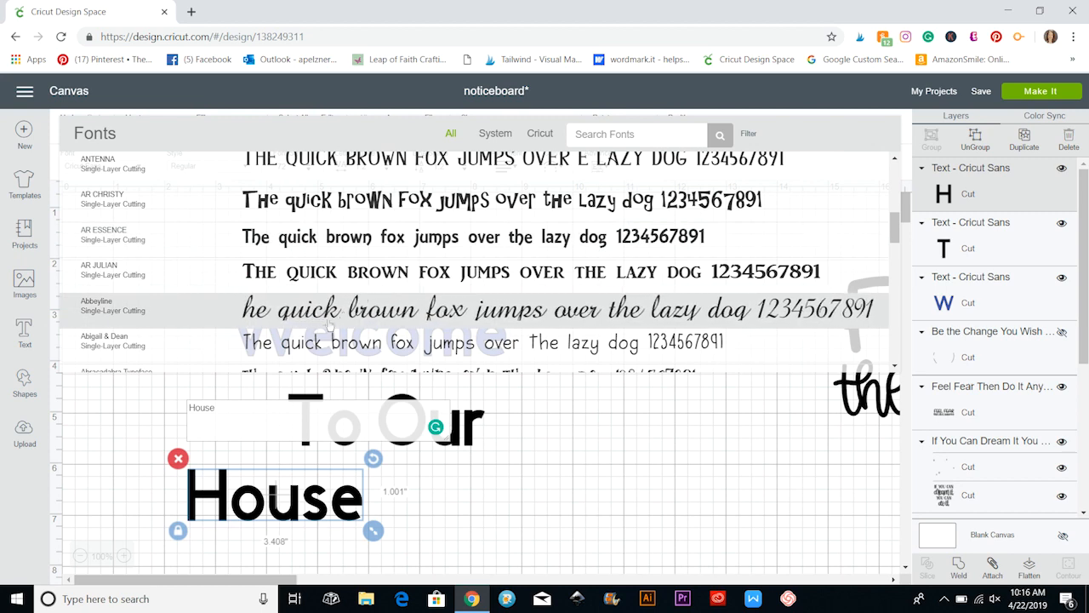
left_click(344, 312)
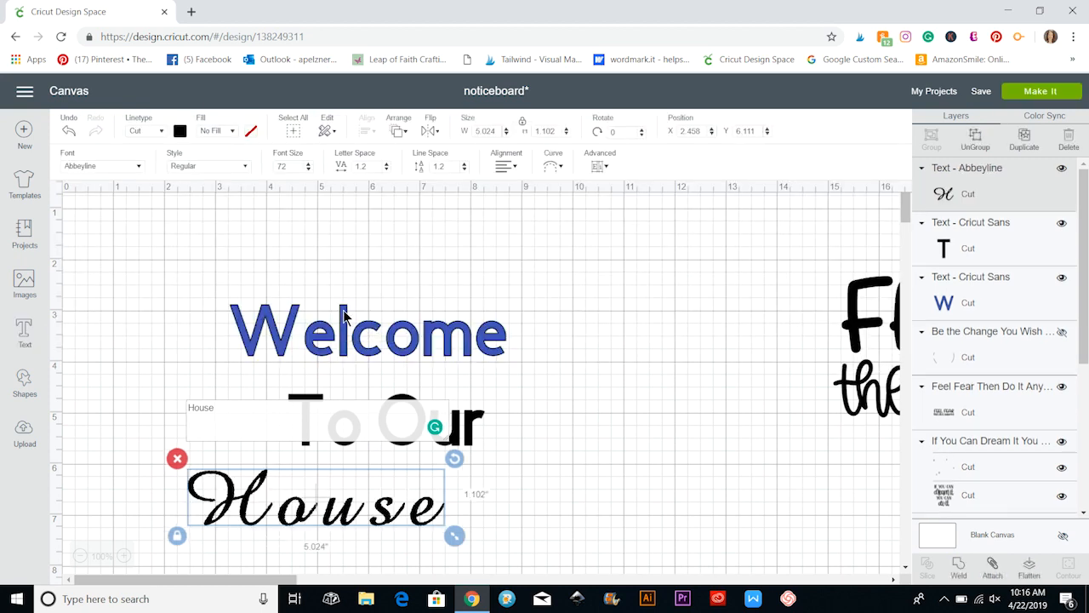
Replace the font of the "House" text with Baby Steps from the Cricut fonts.
left_click(107, 168)
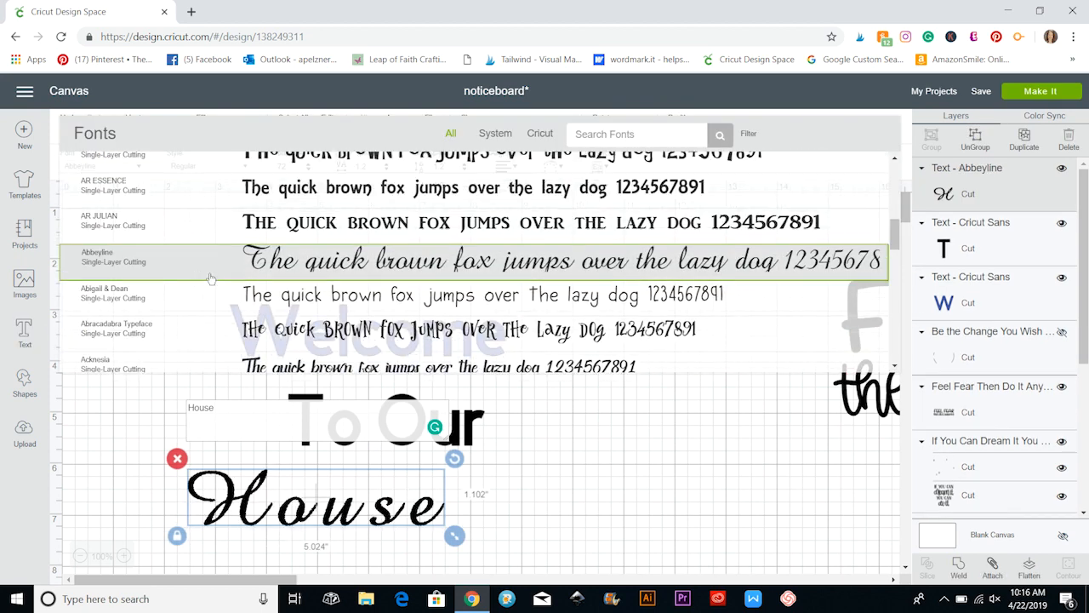
left_click(540, 133)
scroll(383, 210, "down", 10)
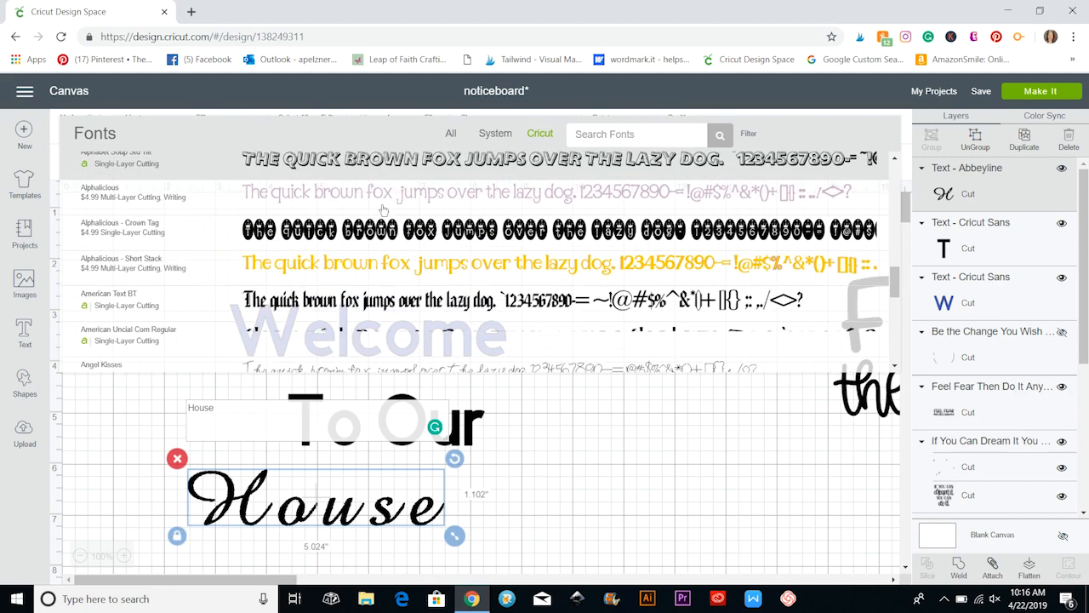
scroll(383, 209, "down", 10)
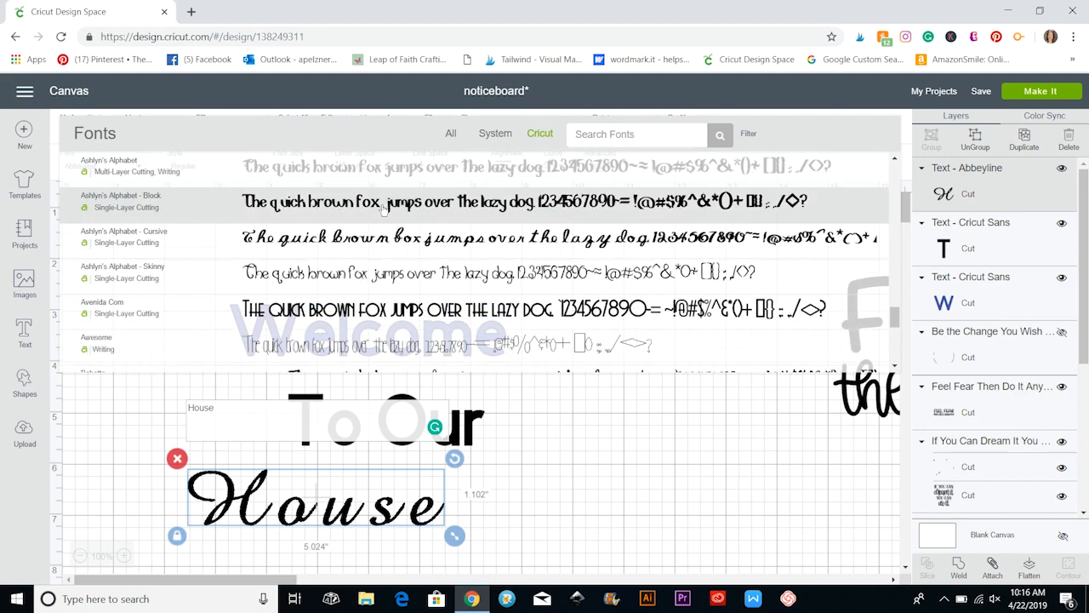
left_click(375, 277)
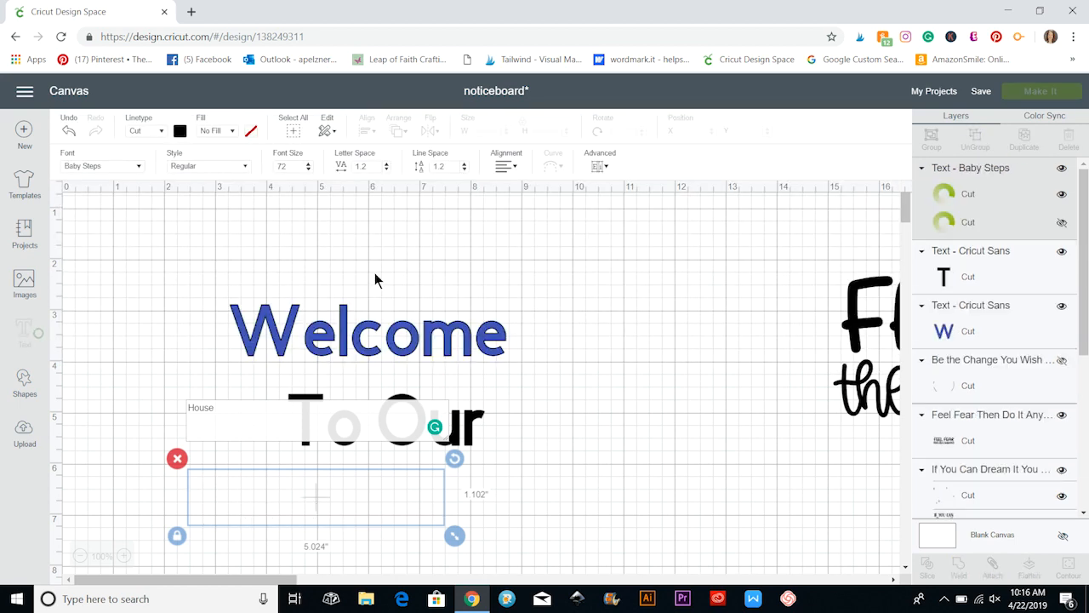
Enlarge "House" to about 1.52 in high, place it beneath "To Our", and set its letter spacing to 0.5.
left_click_drag(389, 527, 490, 549)
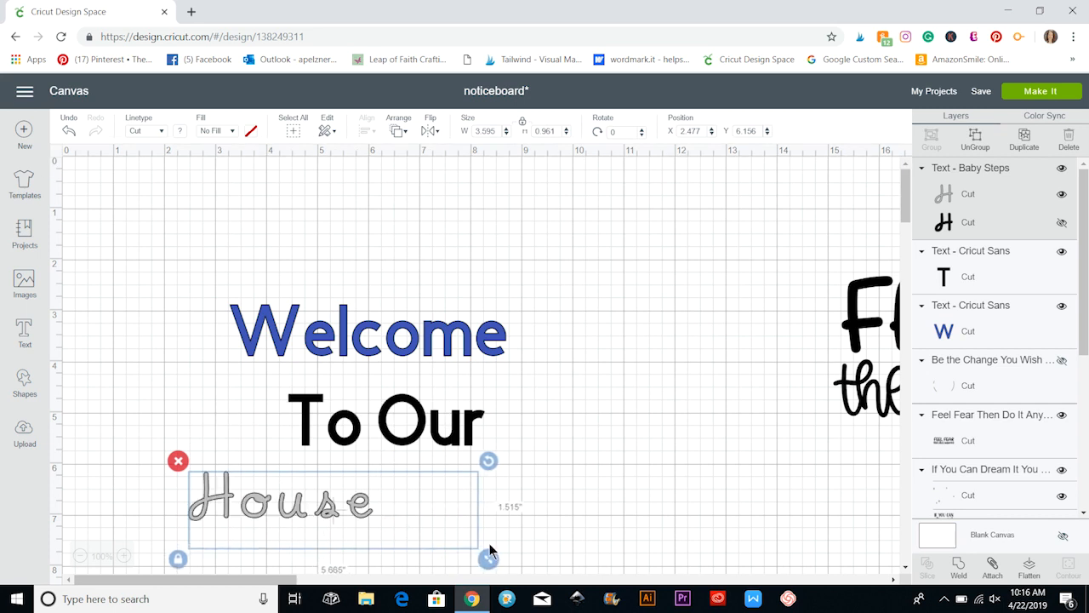
left_click_drag(360, 511, 412, 481)
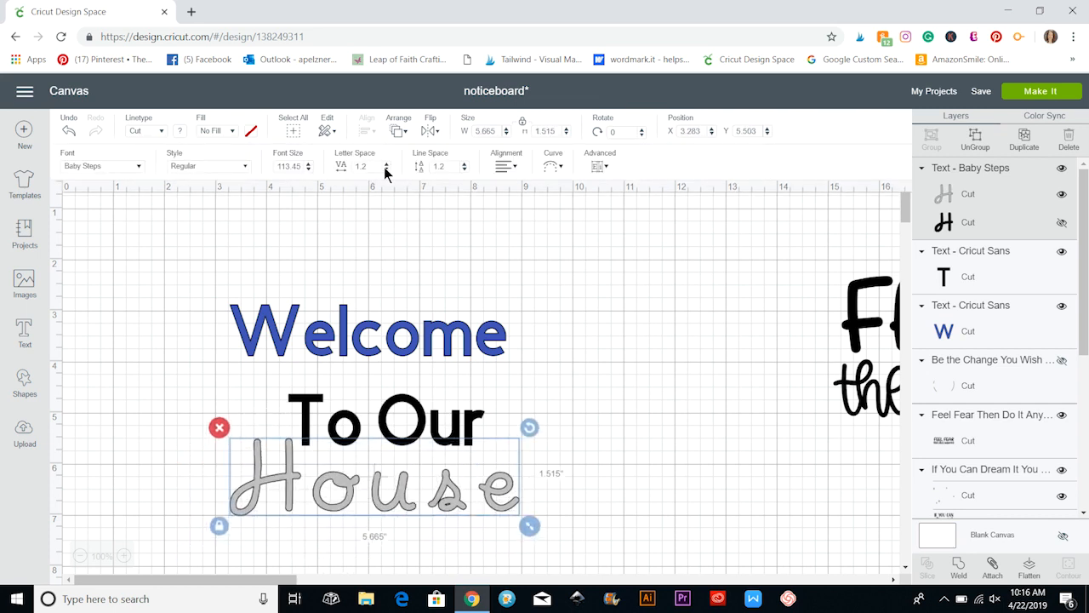
left_click(387, 169)
left_click(386, 169)
left_click(386, 170)
left_click(386, 170)
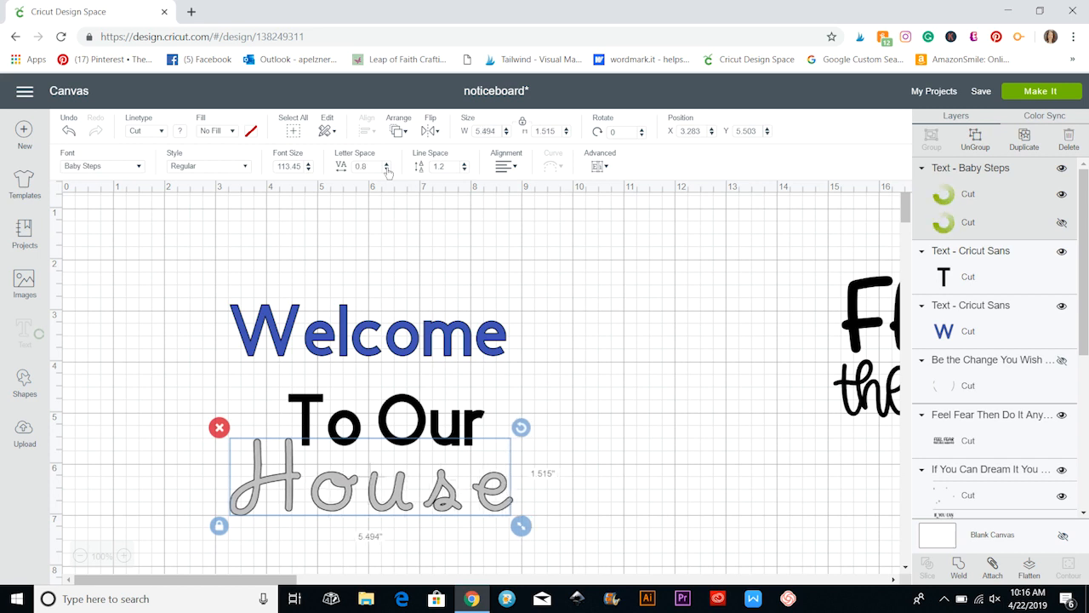
left_click(387, 170)
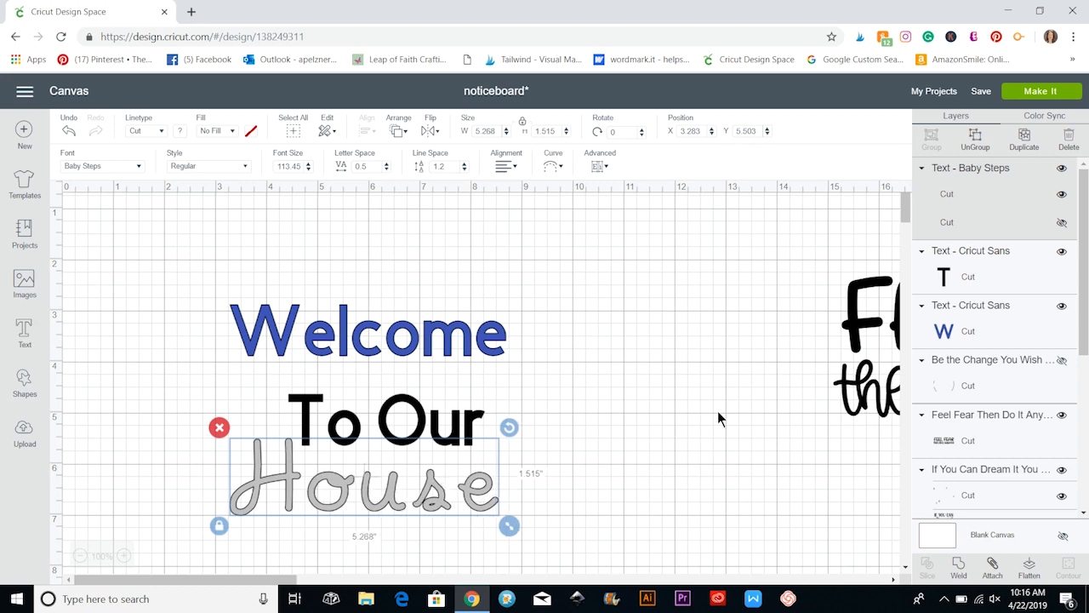
Shrink "To Our" to about 2.96 by 0.78 in, center it below "Welcome", and move "House" up close beneath it.
left_click(476, 430)
left_click_drag(493, 441, 446, 427)
left_click_drag(483, 478, 474, 462)
Group the "Welcome", "To Our" and "House" texts.
left_click(302, 315)
left_click_drag(199, 276, 559, 493)
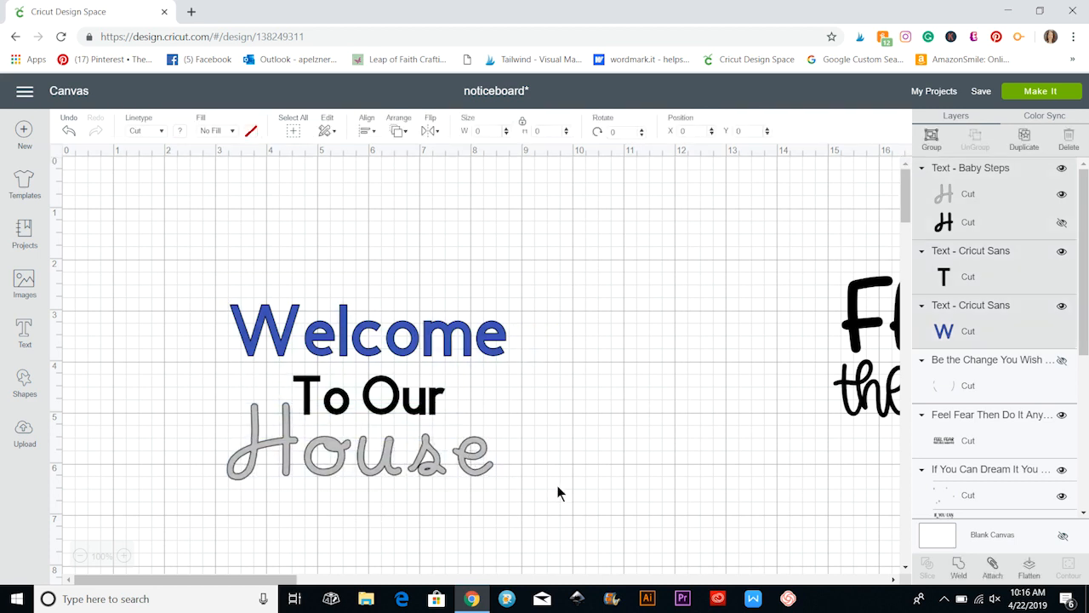
left_click(927, 138)
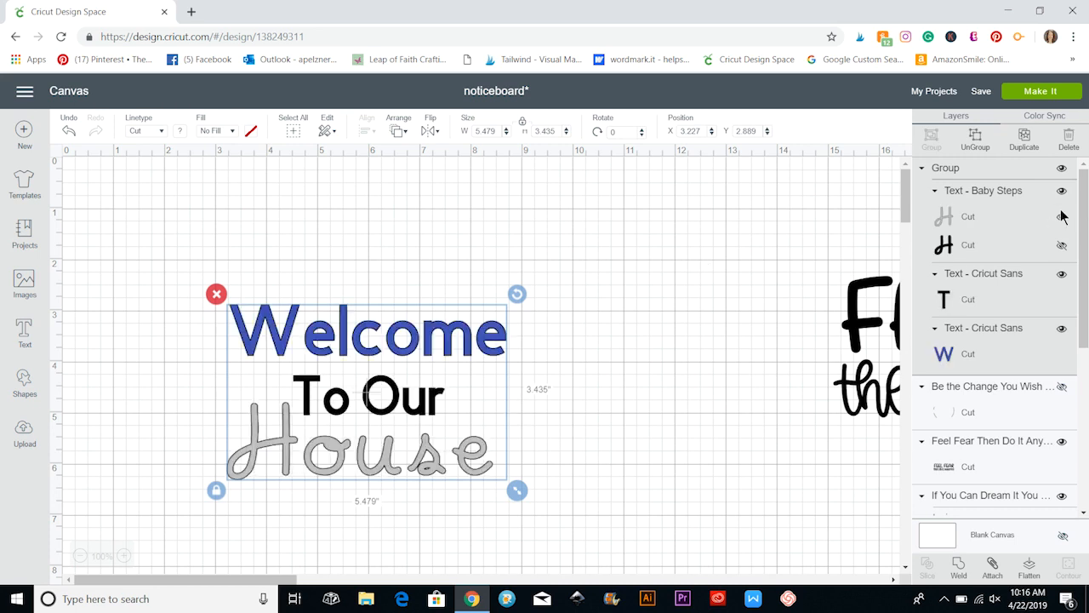
Use Color Sync to change the gray "House" text to the blue of "Welcome".
left_click(1048, 117)
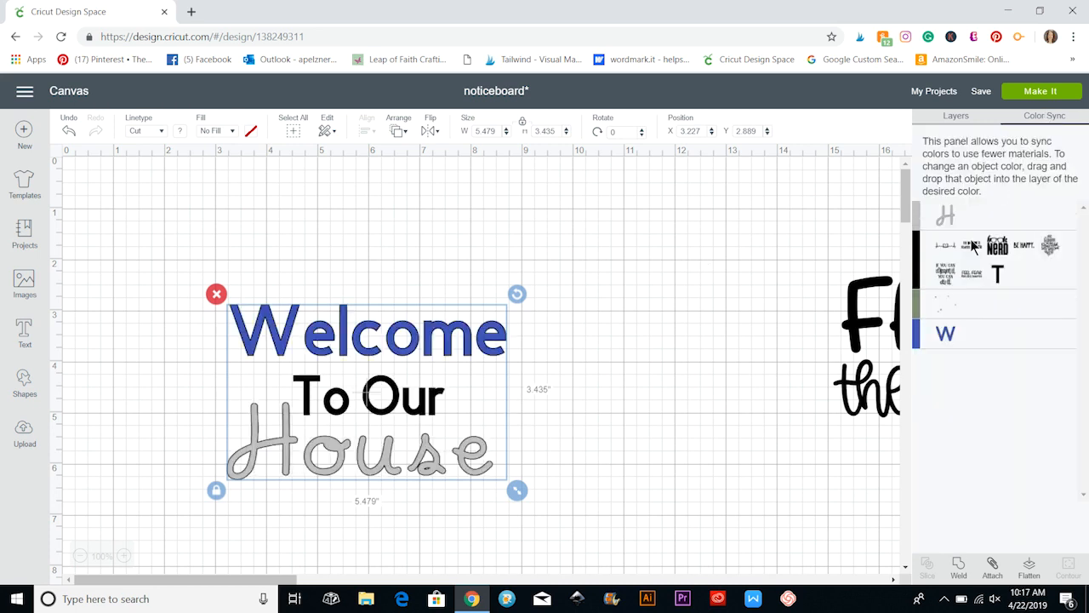
left_click_drag(920, 223, 922, 342)
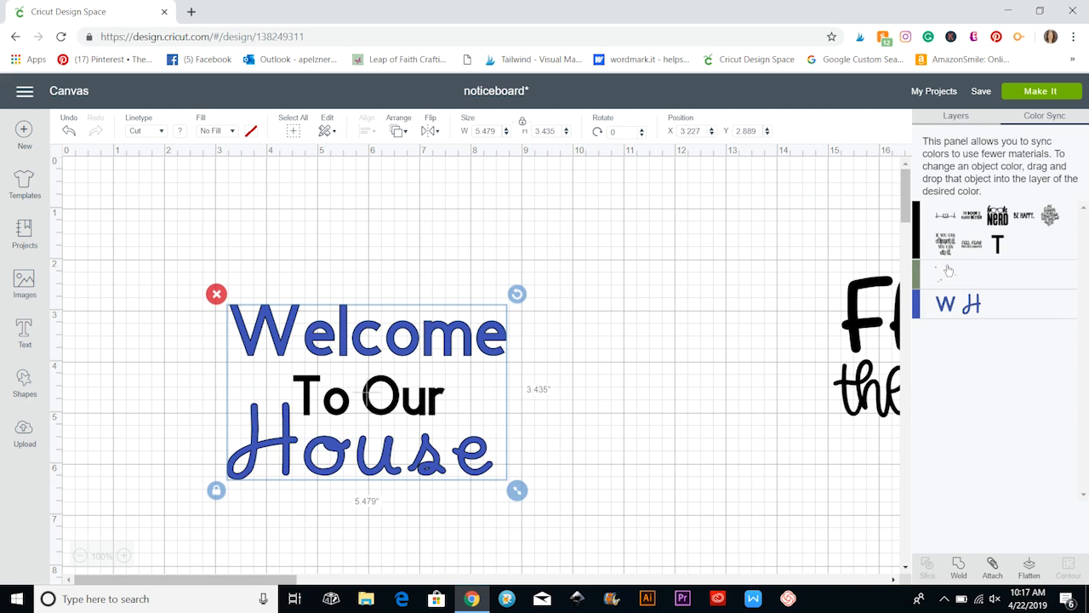
left_click(616, 402)
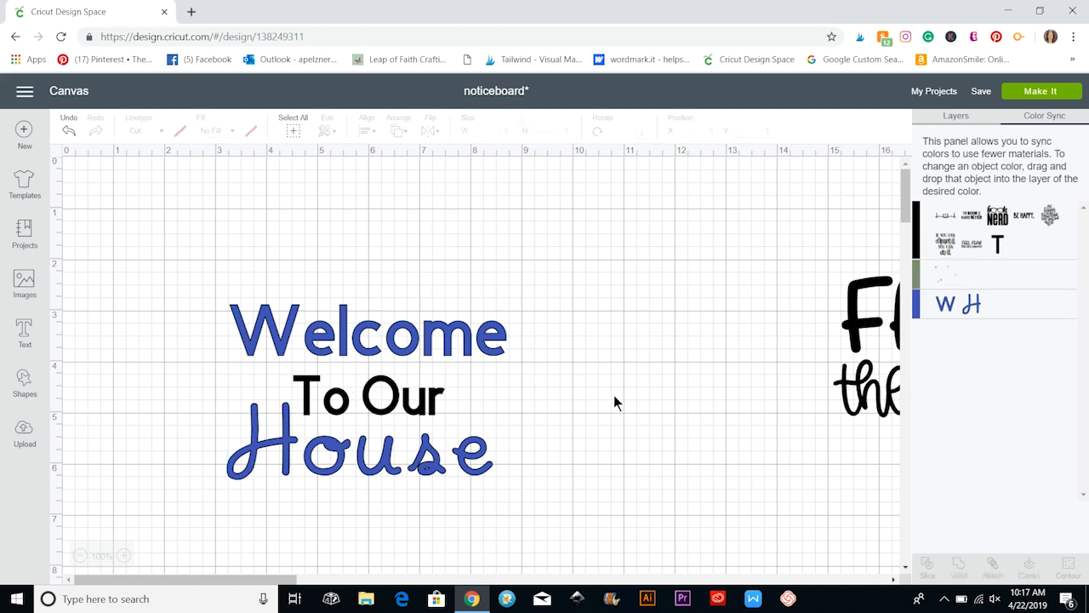
Ungroup the three texts and recolor "To Our" with the same blue material color as "Welcome".
left_click(956, 115)
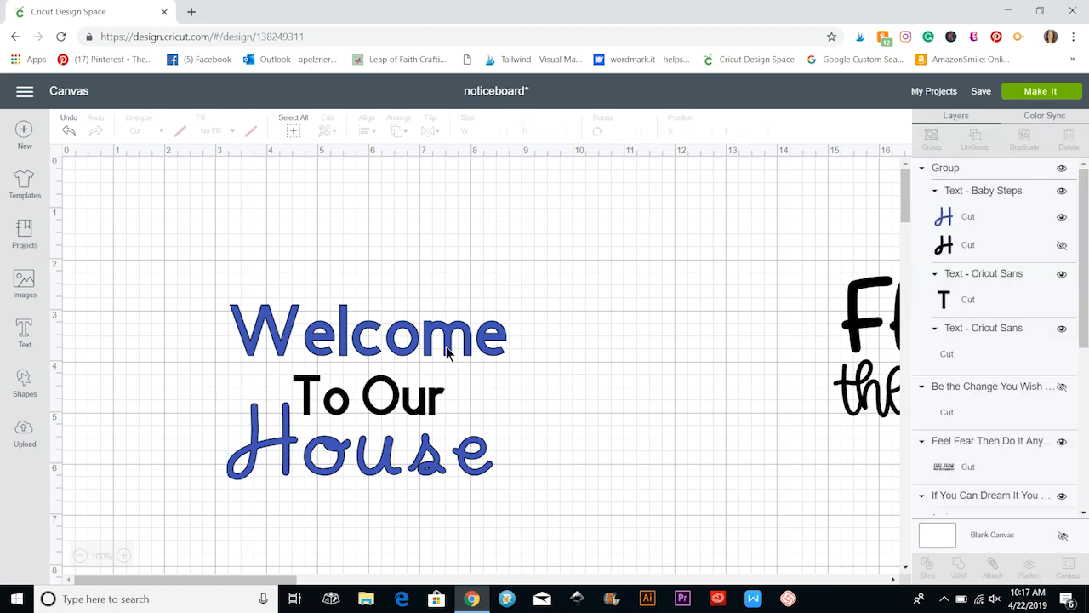
left_click(446, 346)
left_click(976, 139)
left_click(423, 417)
left_click(180, 132)
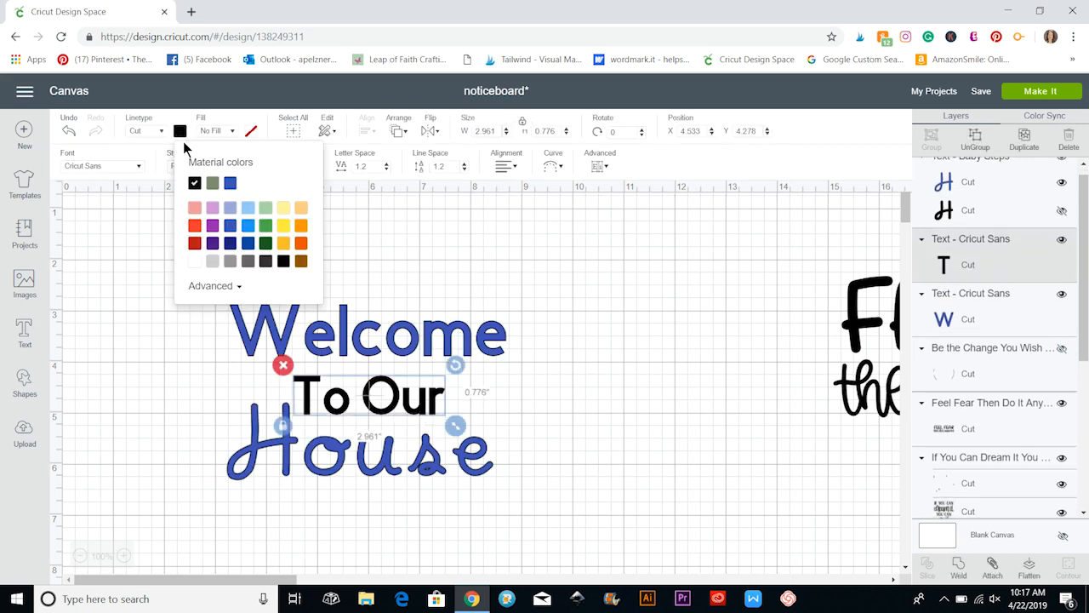
left_click(231, 182)
left_click(616, 330)
Group the three blue texts into one design again.
left_click_drag(200, 271, 542, 504)
left_click(631, 453)
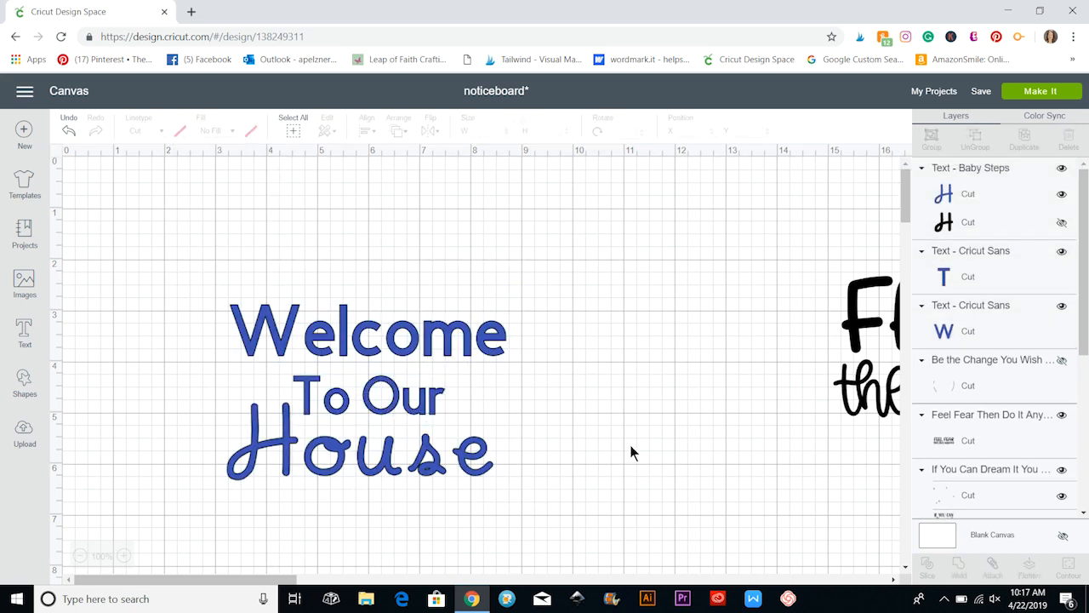
left_click_drag(164, 252, 553, 522)
left_click(931, 136)
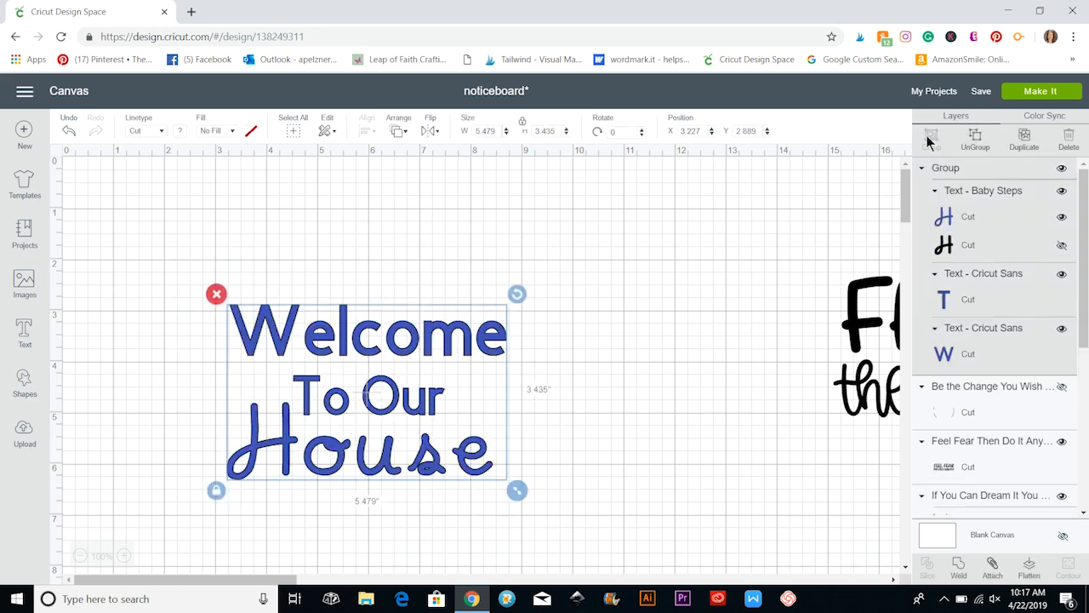
Preview the project's cut mats, examine how the grouped words are laid out on the blue mat, and return to the canvas.
left_click(1058, 94)
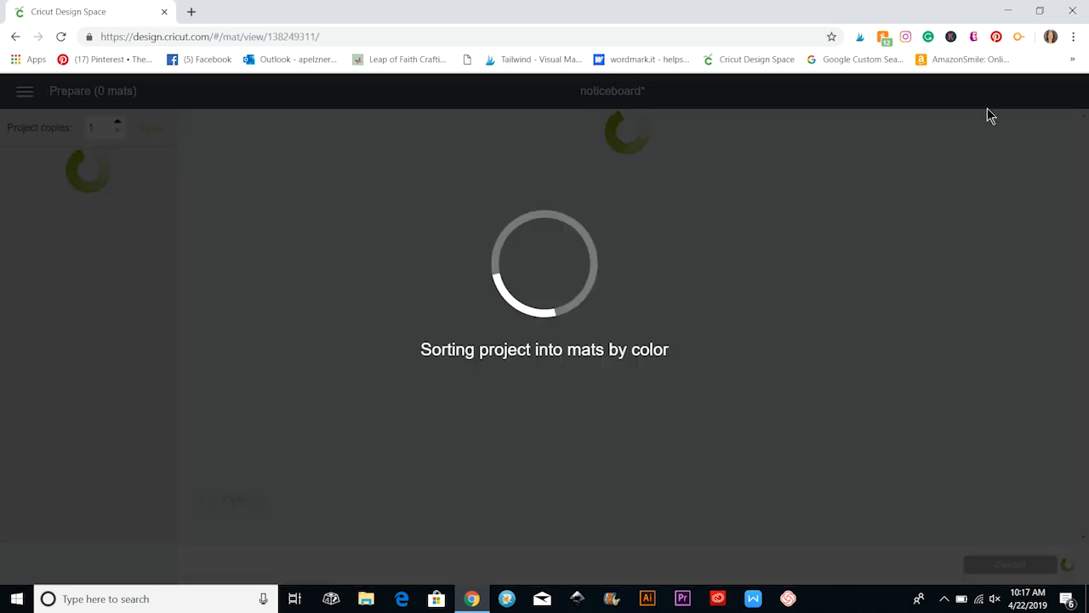
scroll(132, 322, "down", 1)
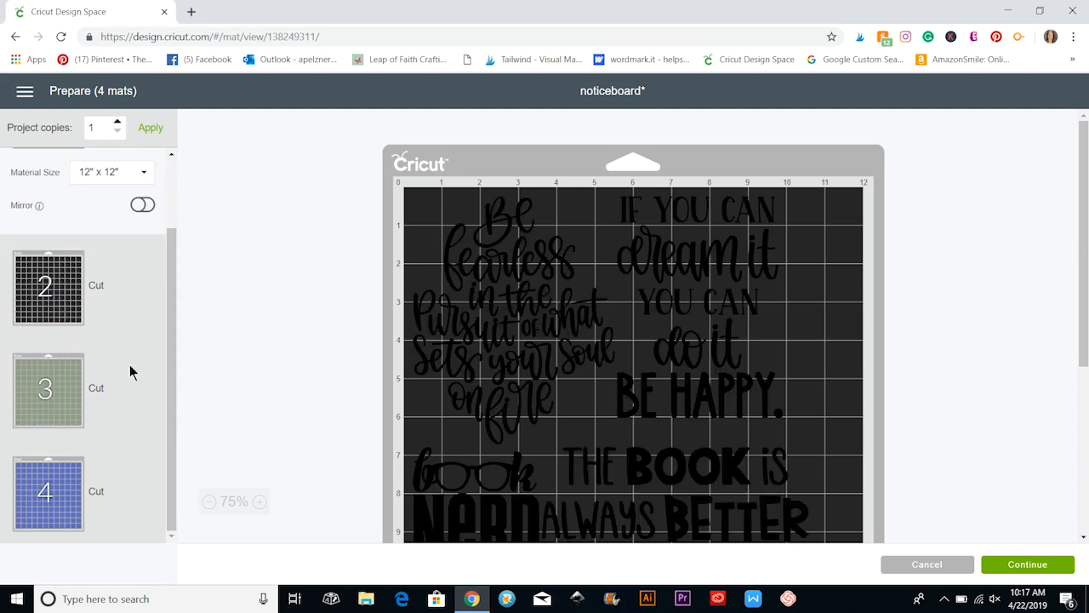
left_click(129, 479)
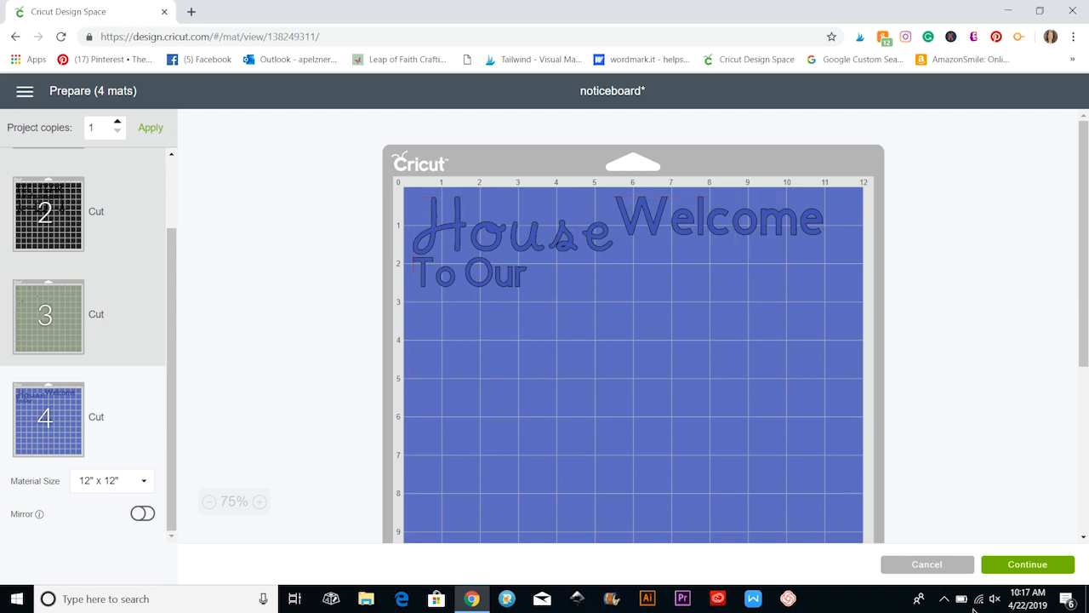
left_click(928, 567)
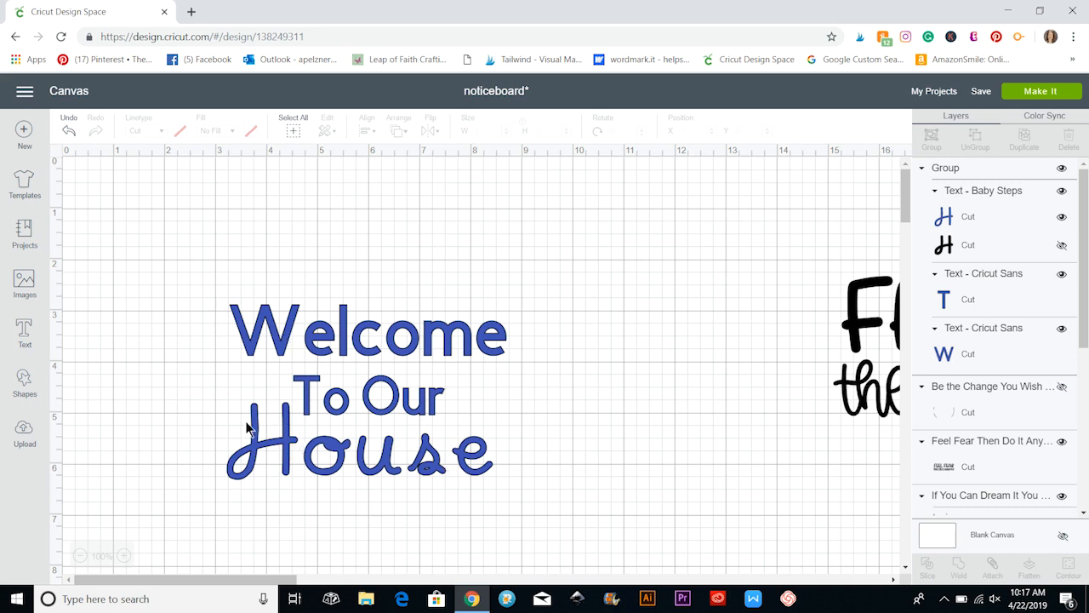
Attach the grouped "Welcome To Our House" texts so they keep their arrangement for cutting.
left_click_drag(163, 239, 552, 483)
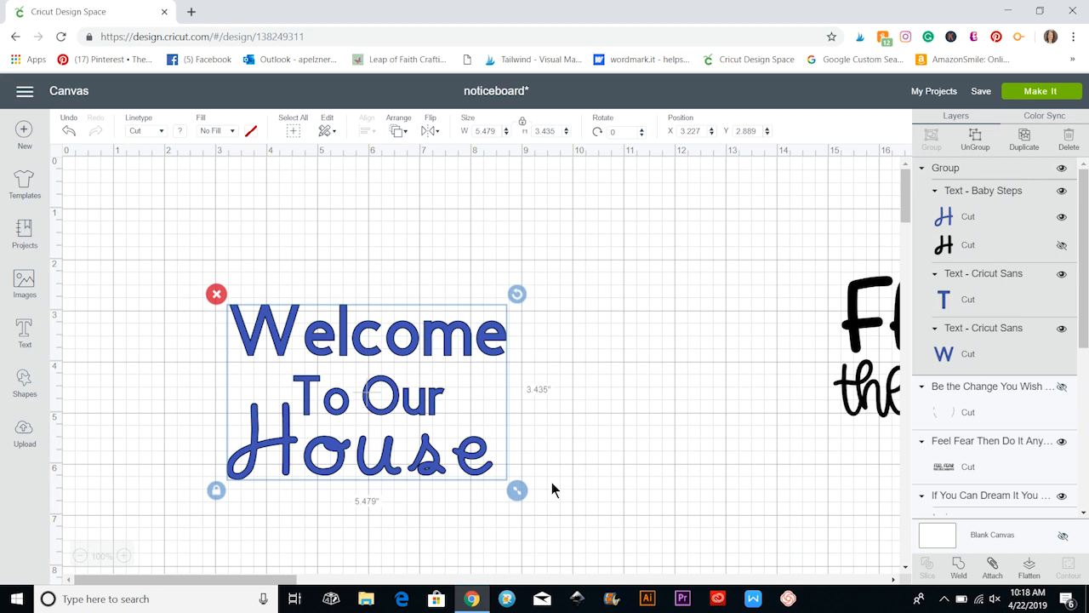
left_click(993, 566)
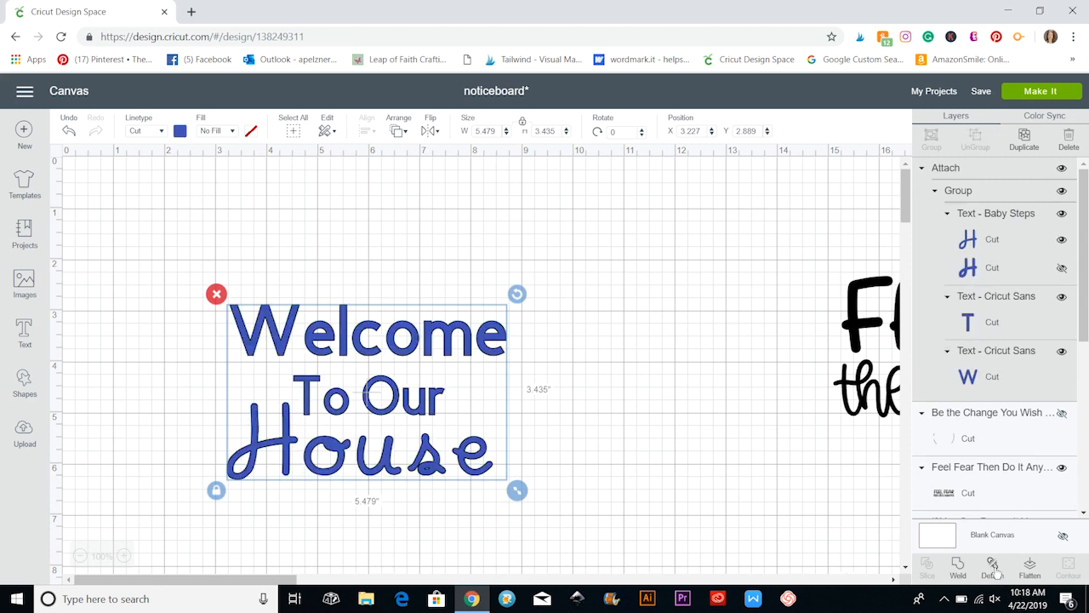
left_click(884, 387)
left_click(823, 263)
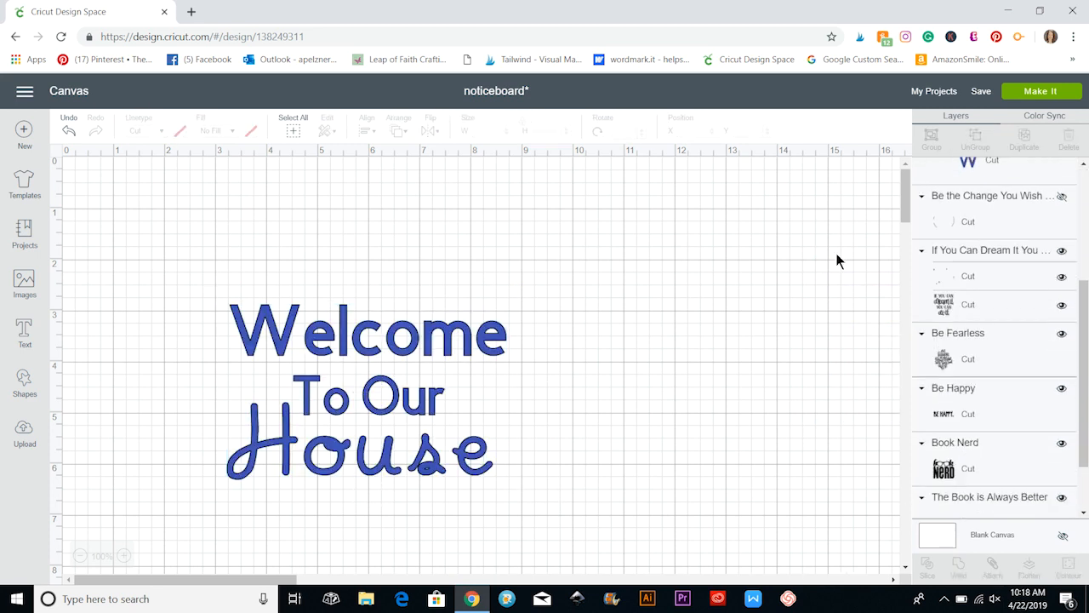
Preview the project's cut mats, examine the attached words on the blue mat, and return to the canvas.
left_click(1020, 97)
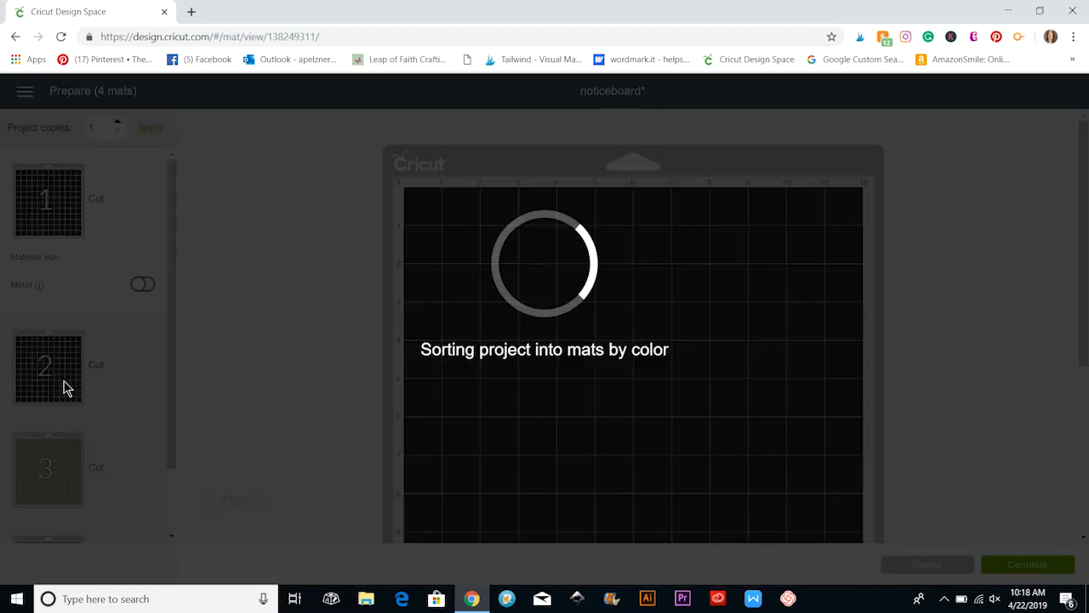
scroll(85, 451, "down", 3)
left_click(118, 495)
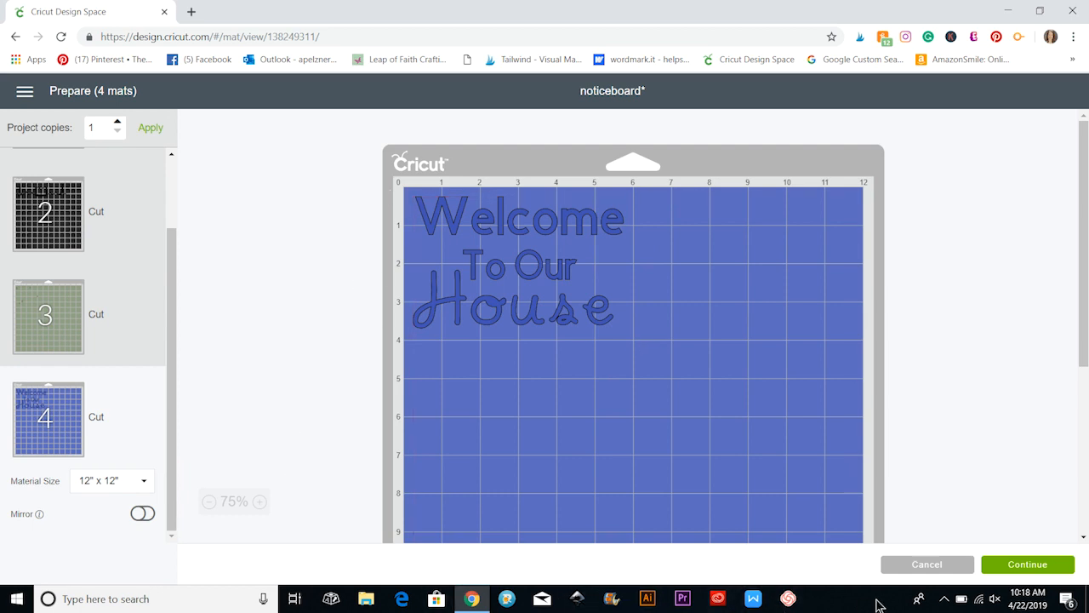
left_click(928, 565)
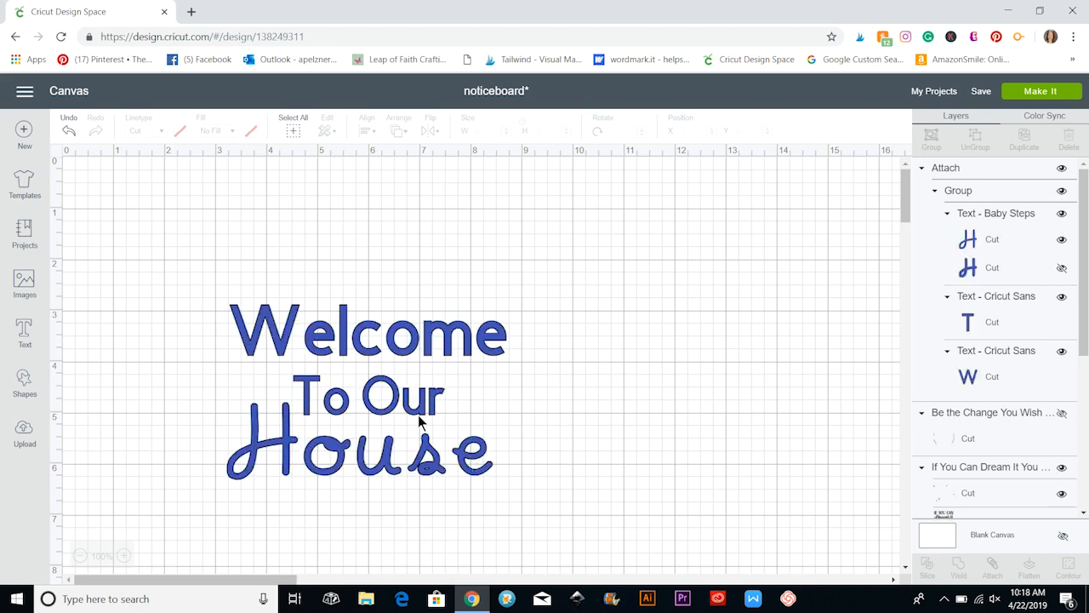
Delete the overlapping quote designs lower on the canvas and the attached "Welcome To Our House" design.
scroll(459, 436, "down", 3)
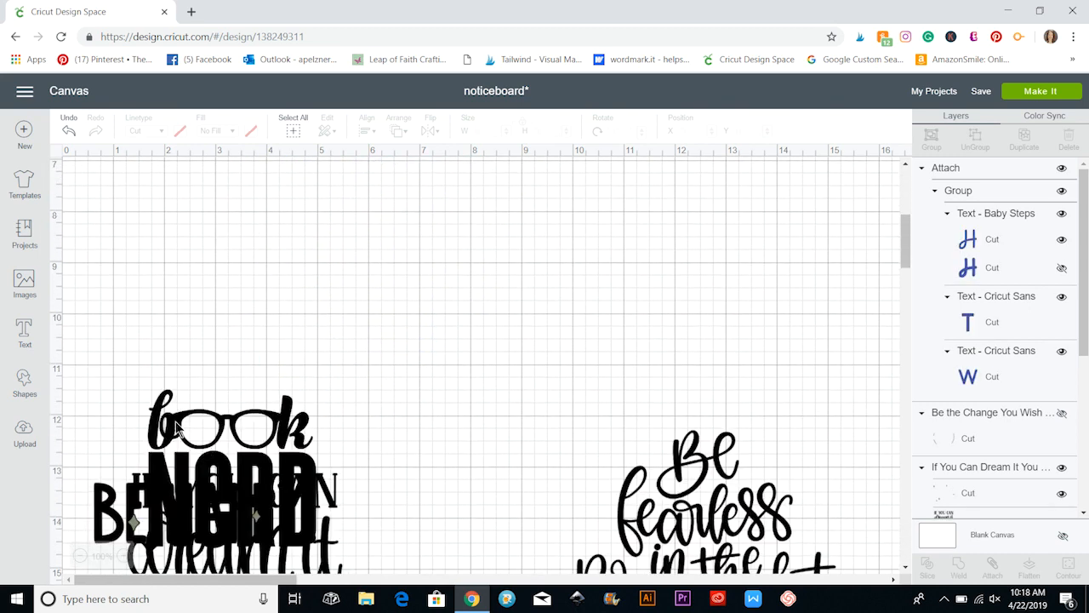
scroll(357, 374, "up", 3)
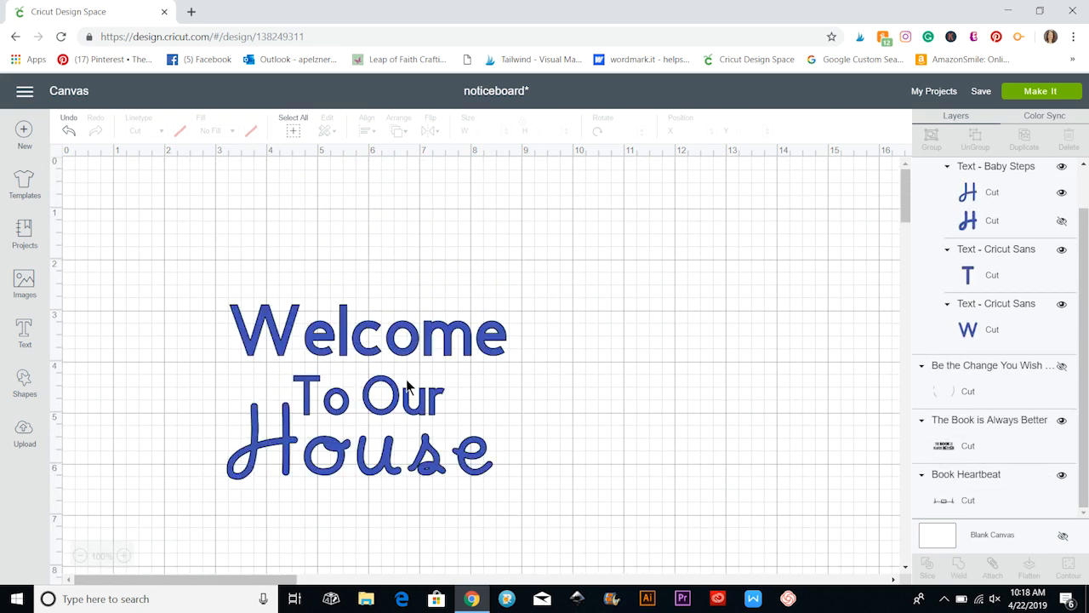
left_click(25, 92)
left_click(217, 236)
left_click(364, 360)
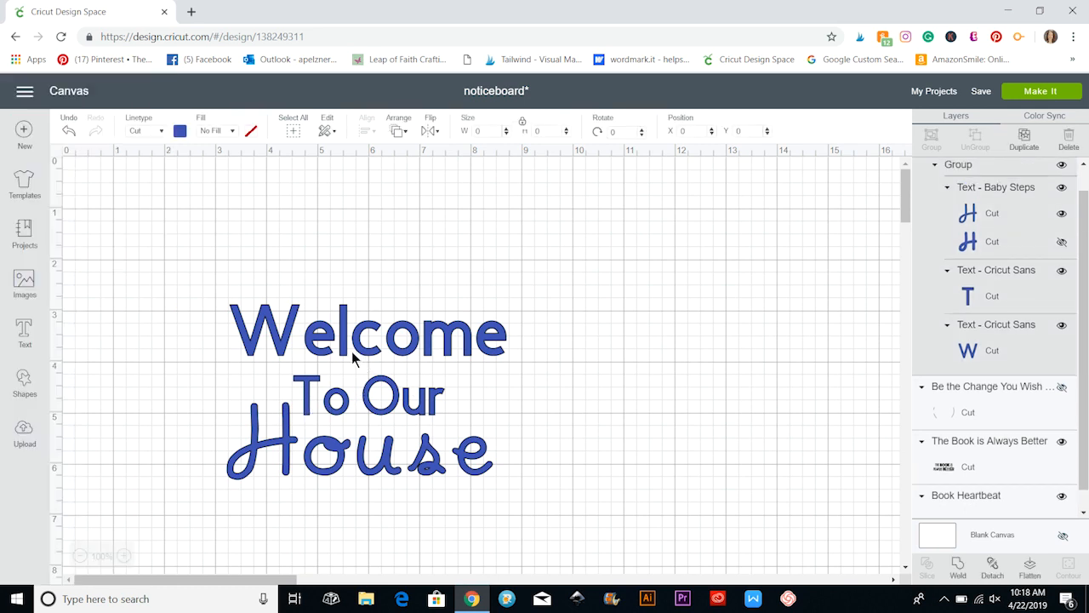
left_click(216, 295)
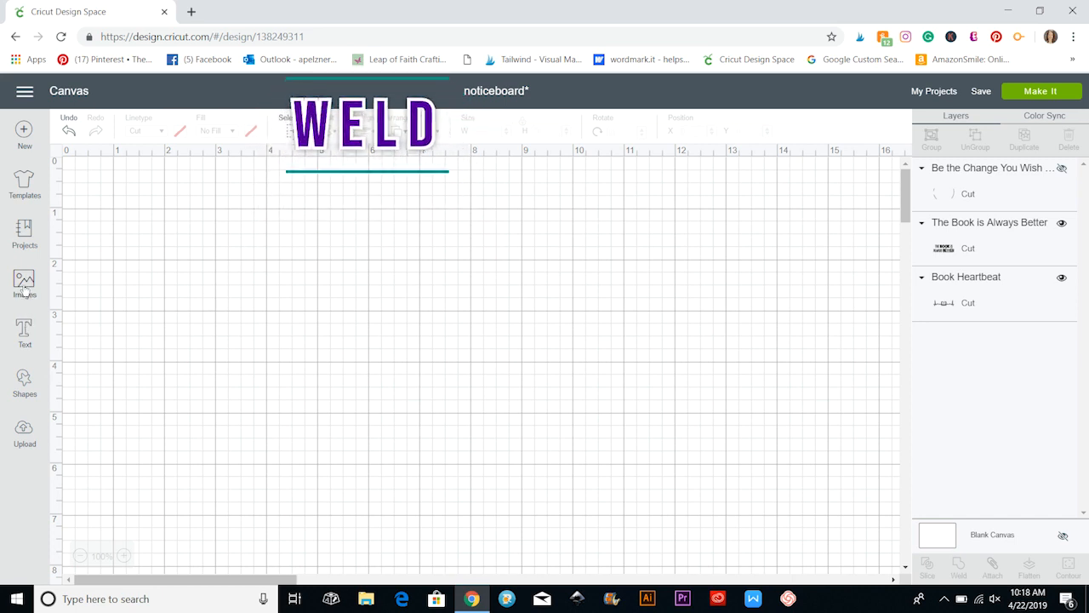
Insert two circles and move one sideways so that they partly overlap.
left_click(26, 385)
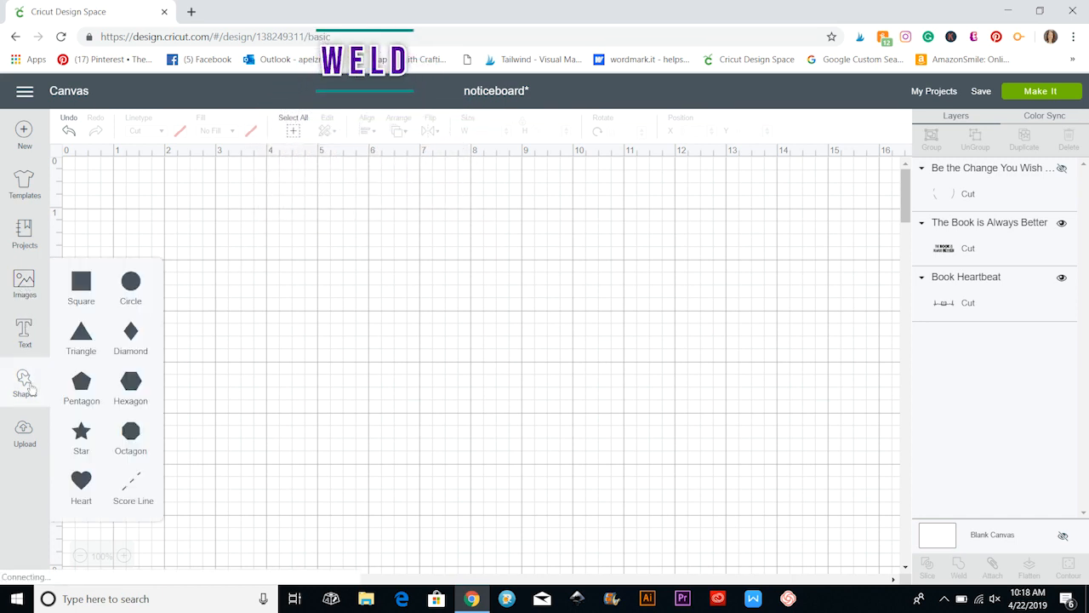
left_click(133, 286)
left_click(137, 288)
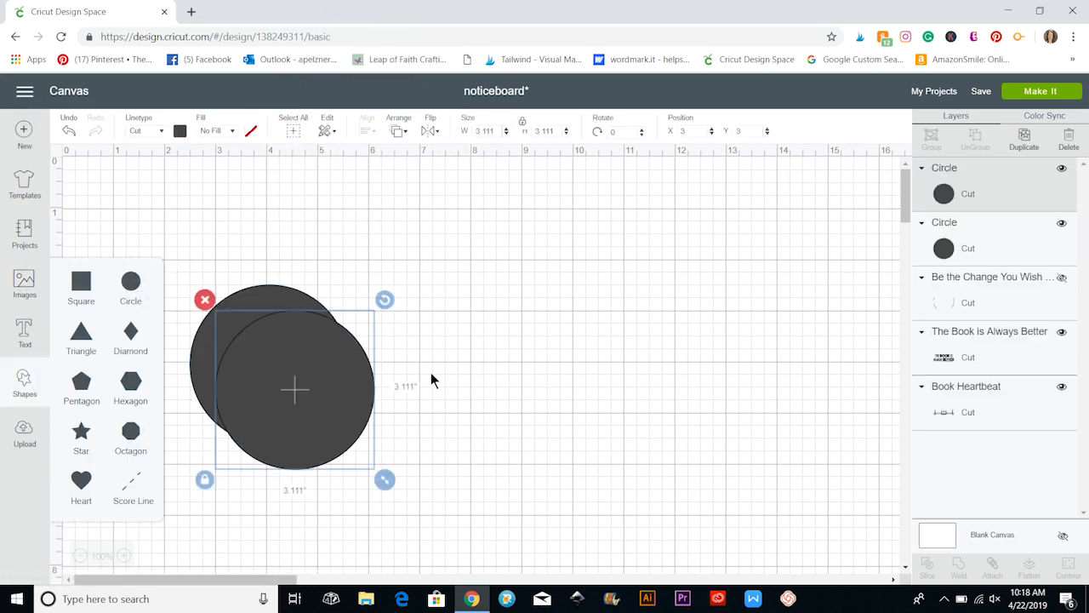
left_click_drag(397, 382, 447, 357)
left_click(508, 368)
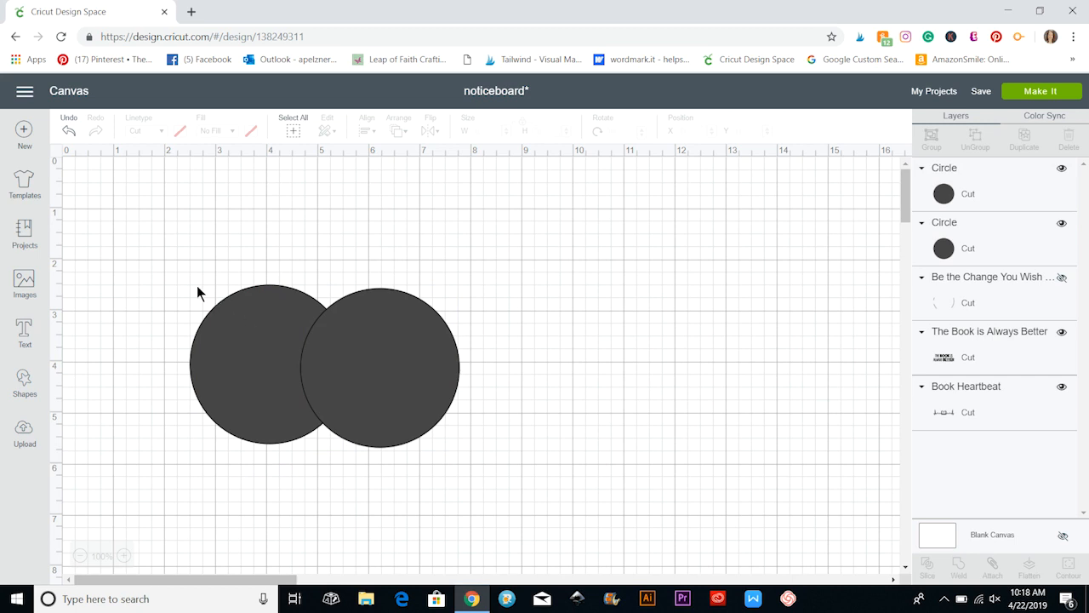
Weld the two overlapping circles into a single shape and delete the welded result.
left_click_drag(160, 244, 505, 475)
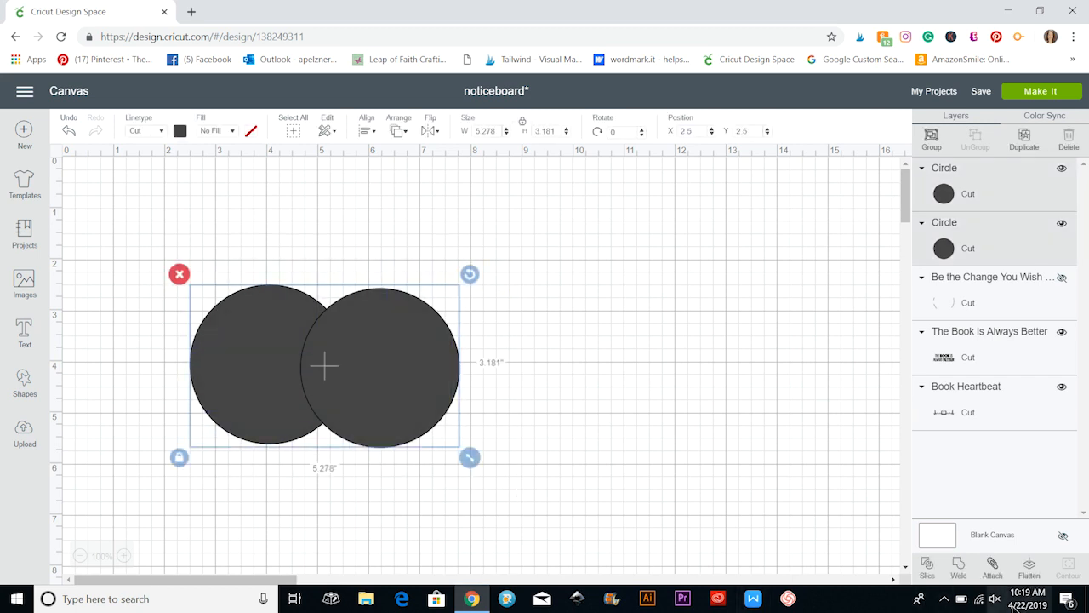
left_click(959, 568)
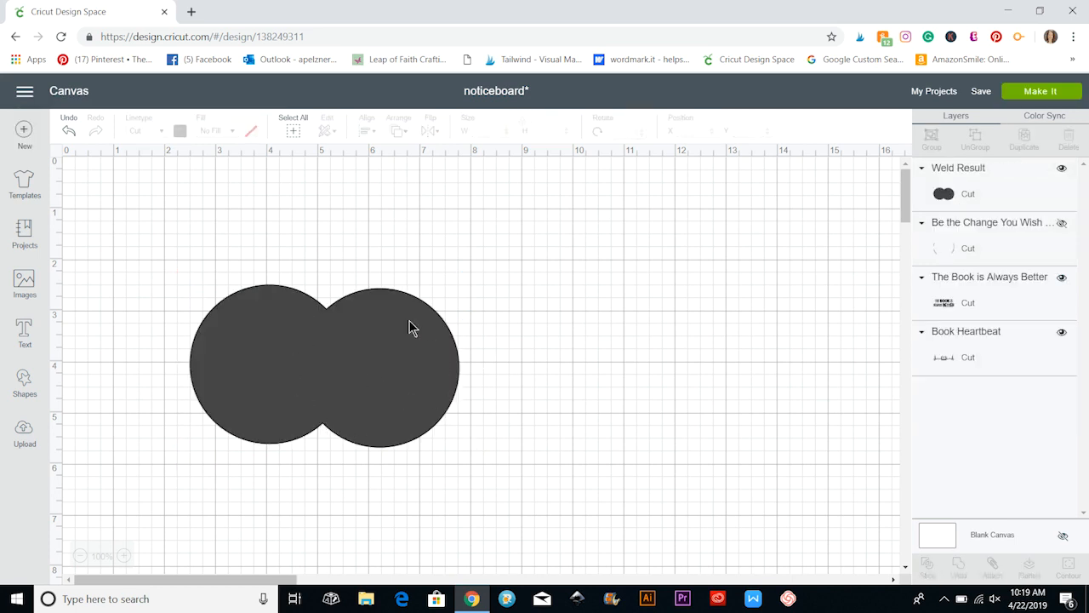
left_click_drag(324, 369, 413, 382)
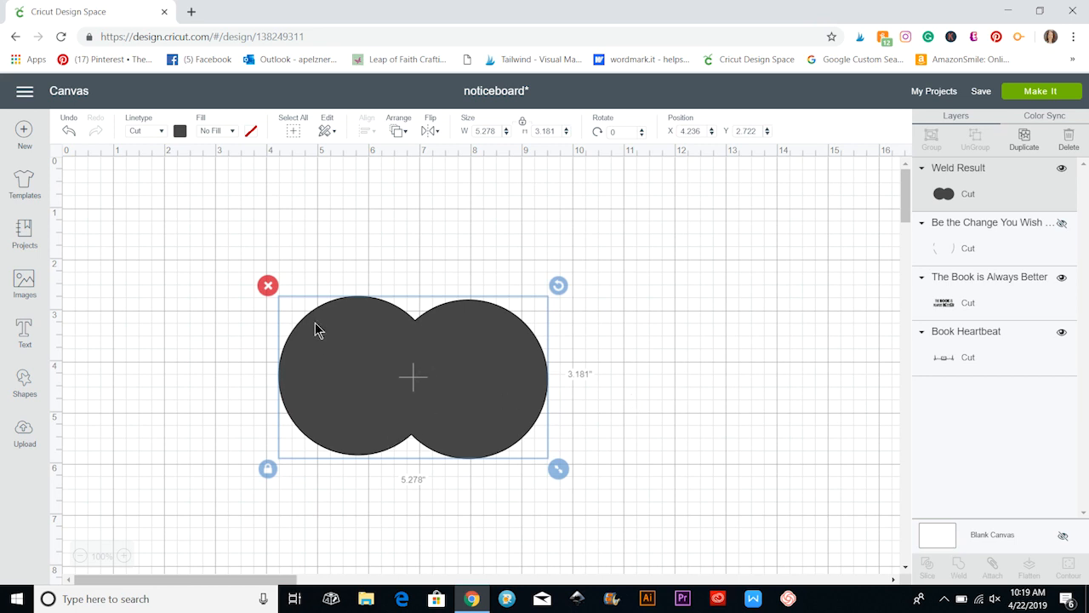
key("Delete")
Add the text "Hello" and set its font to Brush Script from the Cricut fonts.
left_click(25, 332)
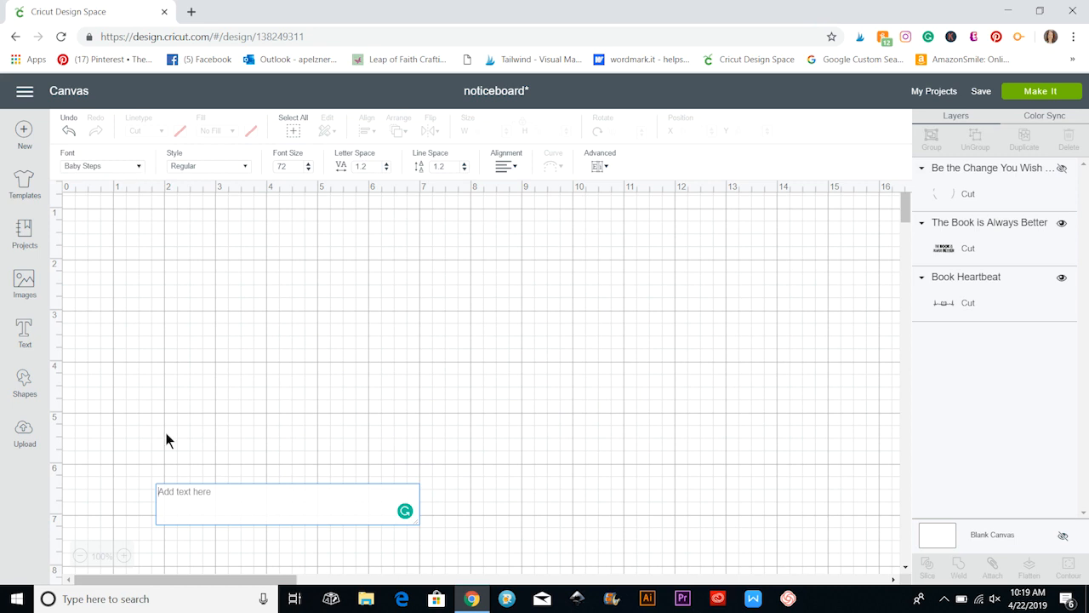
type("Hello")
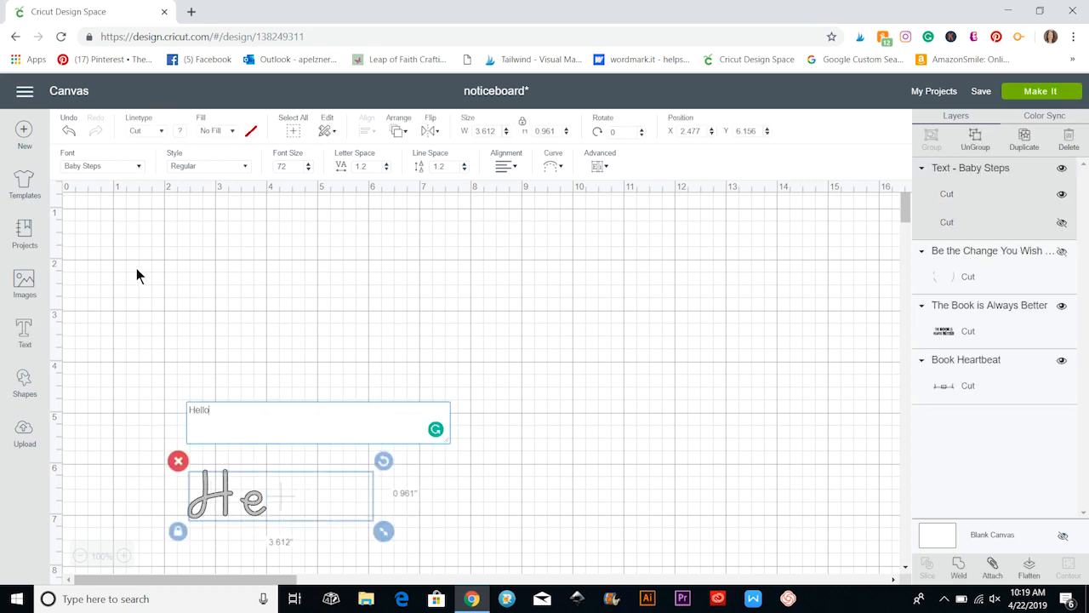
left_click(136, 167)
scroll(315, 249, "down", 3)
scroll(318, 249, "down", 2)
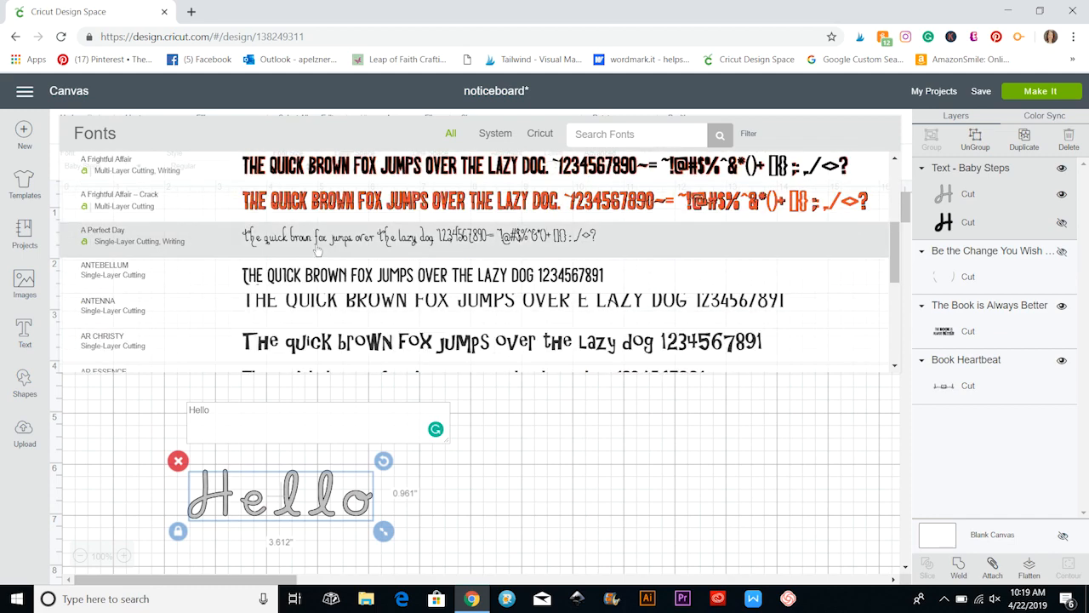
left_click(540, 134)
scroll(394, 195, "down", 10)
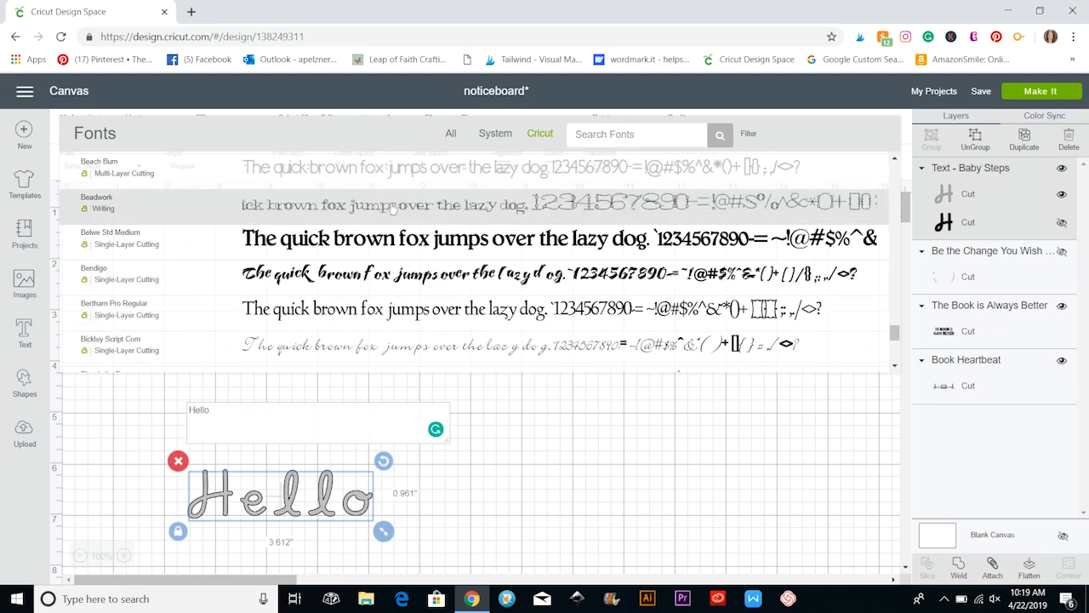
scroll(393, 209, "down", 10)
scroll(392, 207, "down", 4)
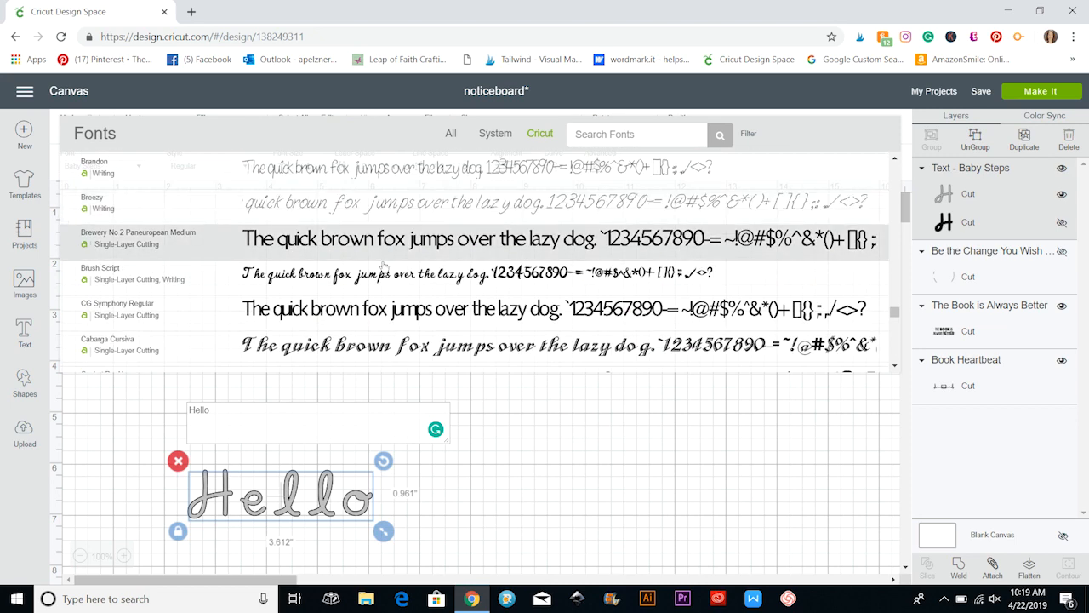
left_click(389, 280)
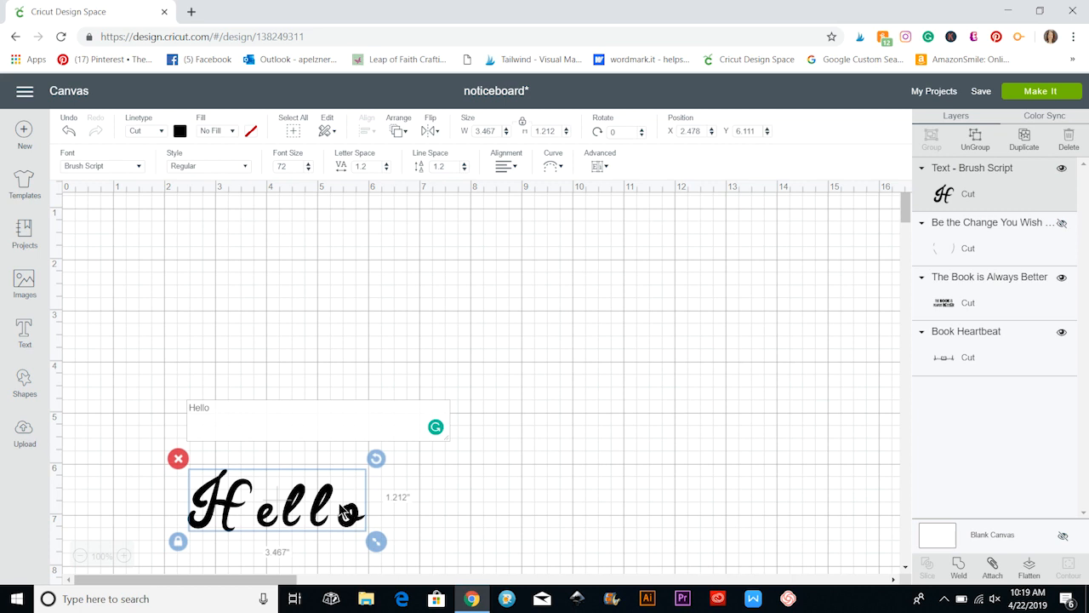
Ungroup the "Hello" text into separate letters and move them closer together so the script letters join.
left_click_drag(336, 508, 404, 409)
mouse_move(311, 487)
left_mouse_down()
mouse_move(361, 460)
mouse_move(406, 292)
left_mouse_up()
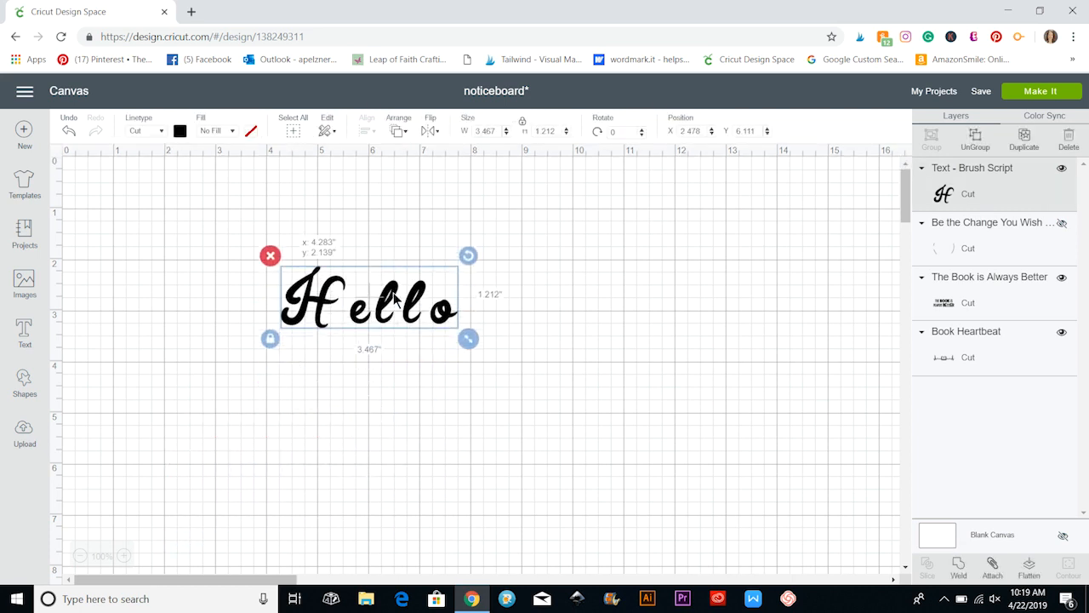
left_click(975, 139)
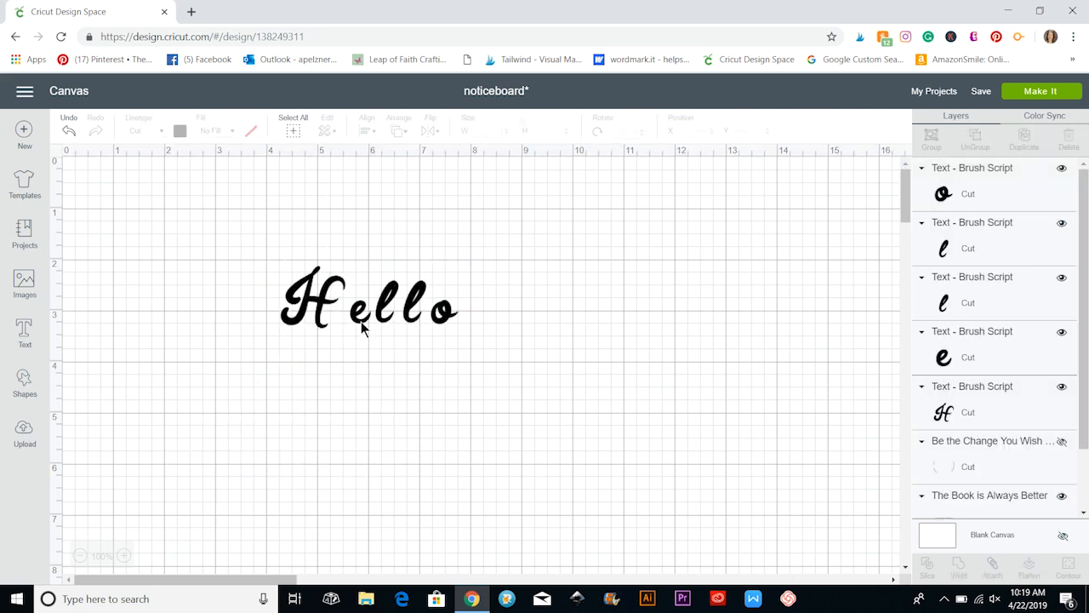
left_click_drag(364, 322, 421, 316)
left_click(450, 321)
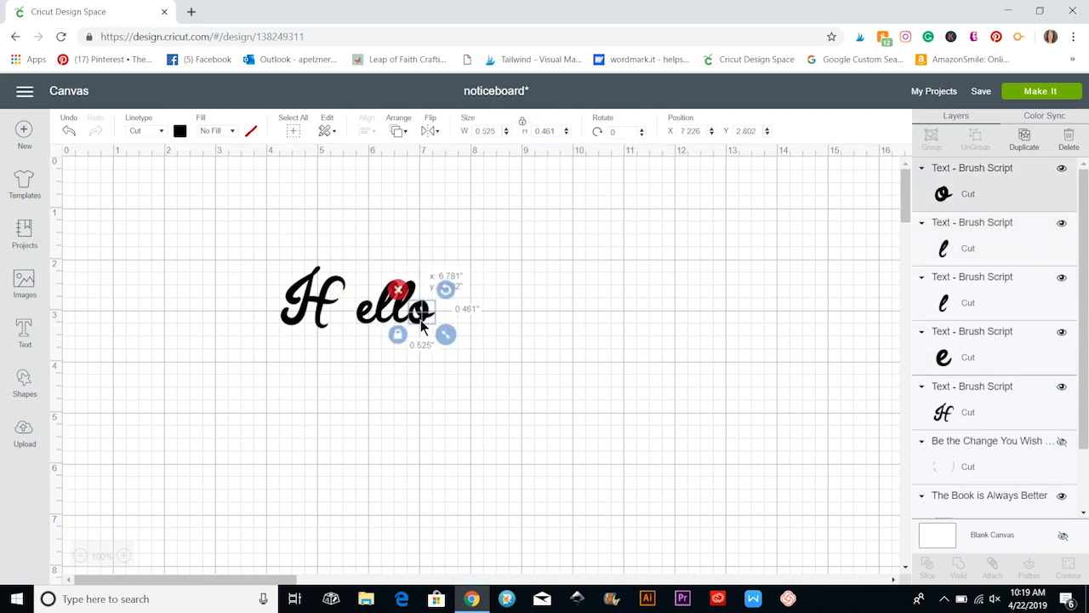
left_click(467, 339)
left_click_drag(336, 310, 363, 305)
left_click(545, 337)
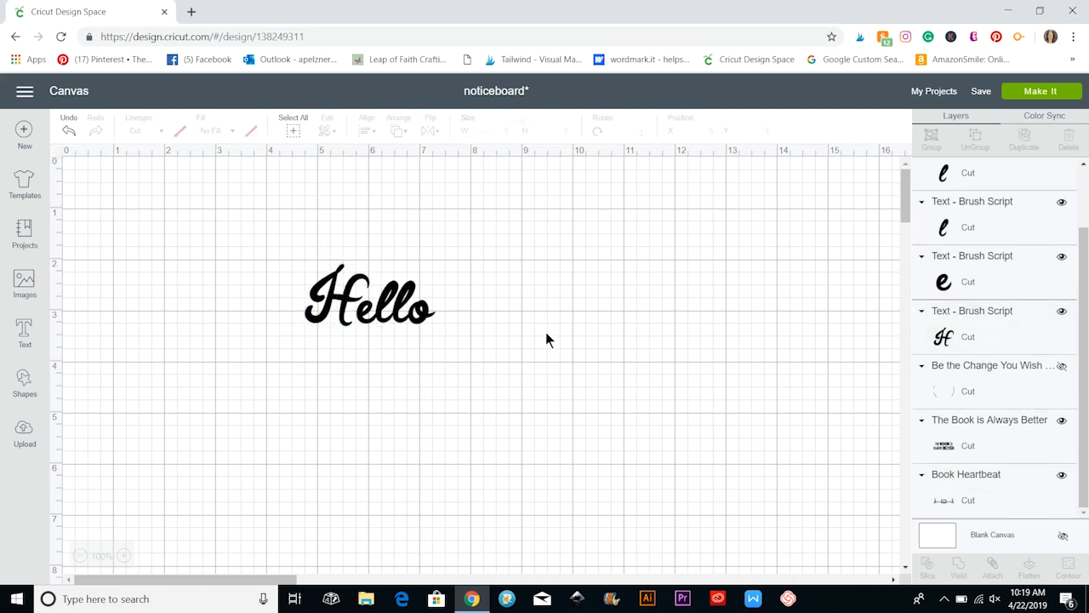
Attach all five "Hello" letters and weld them into one continuous cut shape.
left_click(123, 555)
left_click(123, 555)
left_click(123, 555)
left_click_drag(178, 583, 243, 584)
left_click_drag(207, 314, 532, 476)
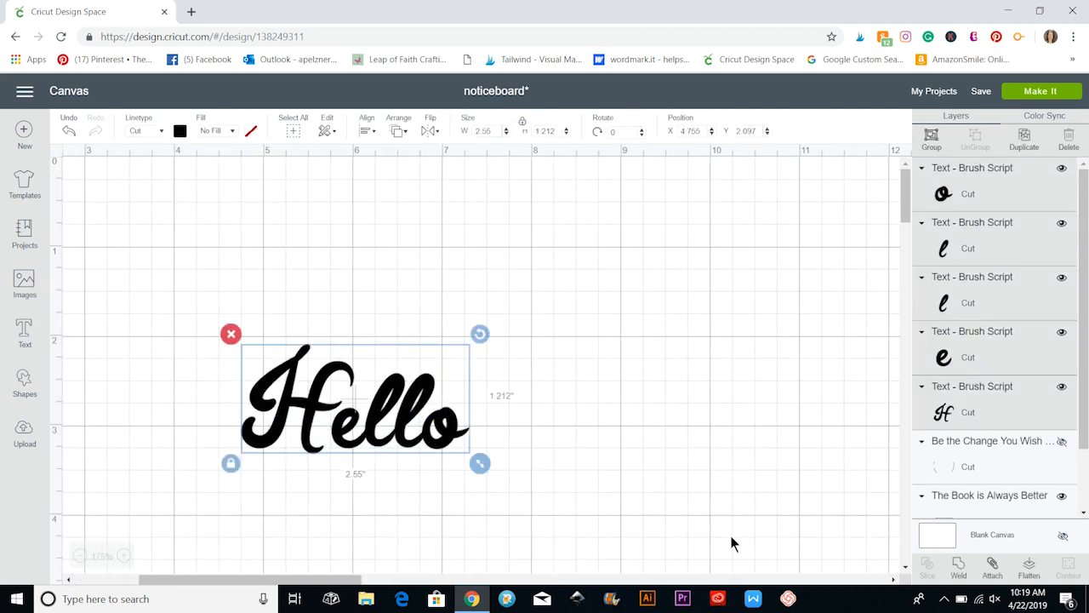
left_click(992, 566)
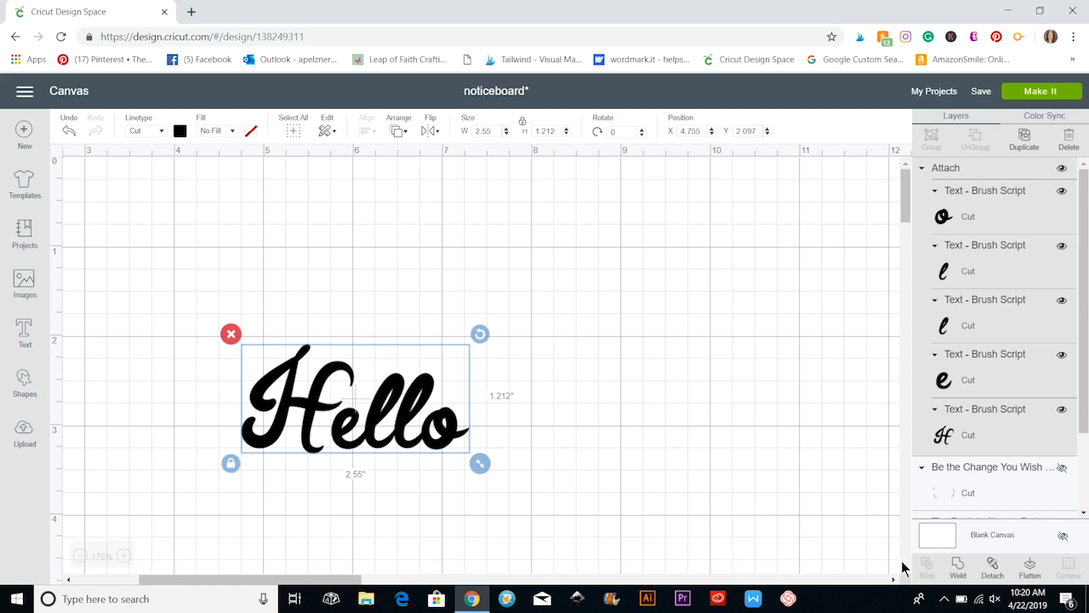
left_click(957, 566)
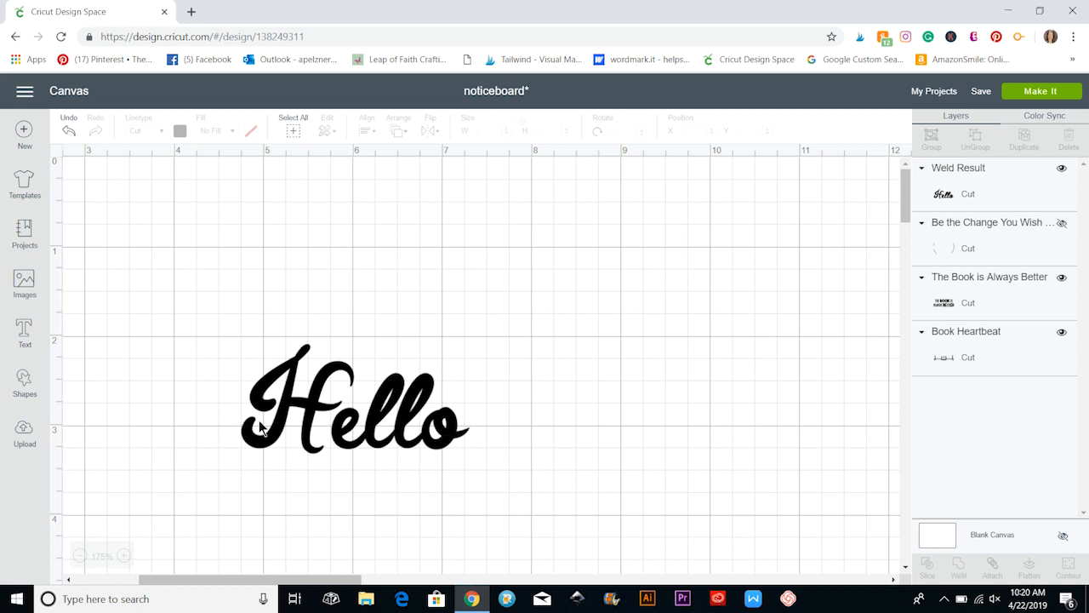
left_click(80, 556)
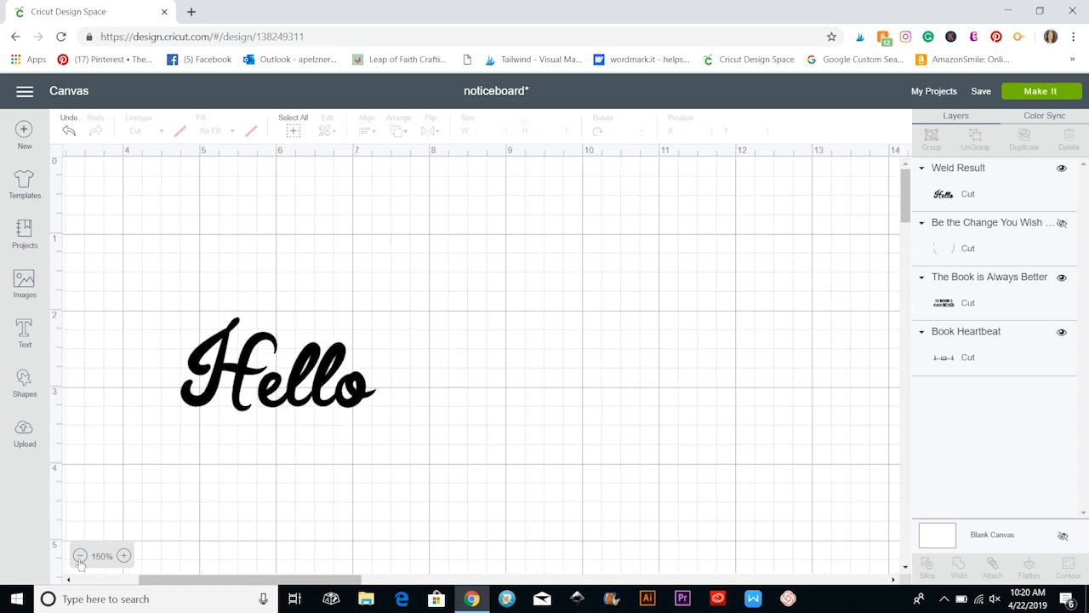
left_click(80, 556)
left_click(80, 556)
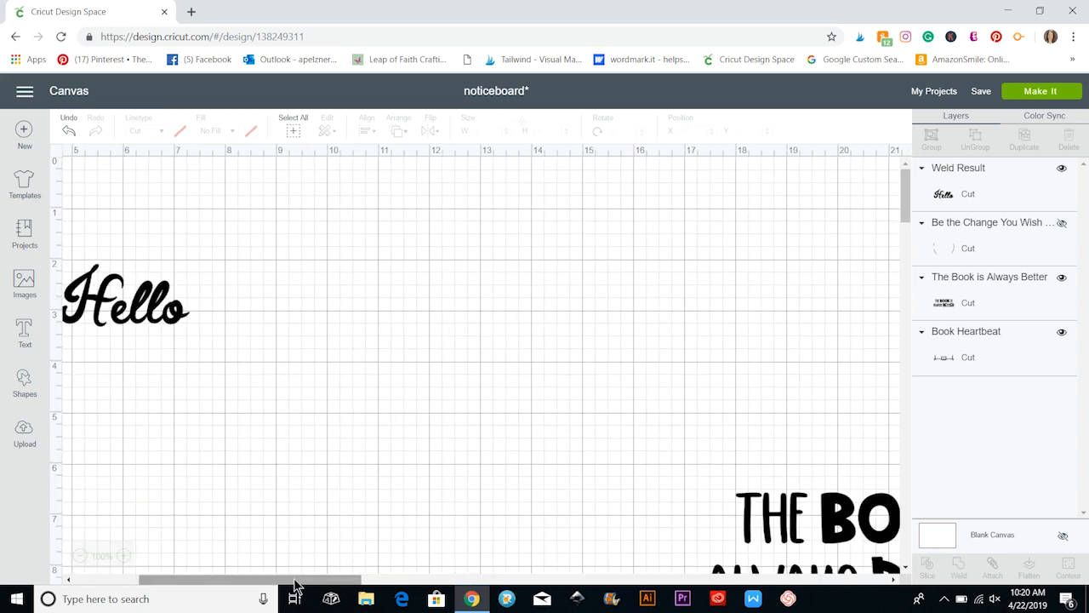
left_click_drag(294, 584, 209, 576)
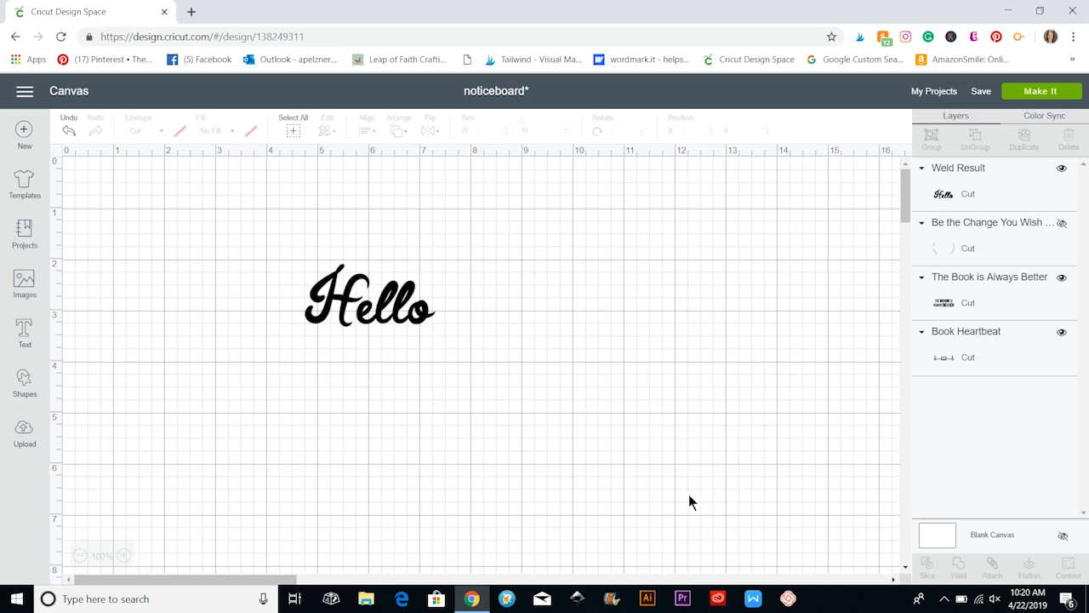
left_click(364, 310)
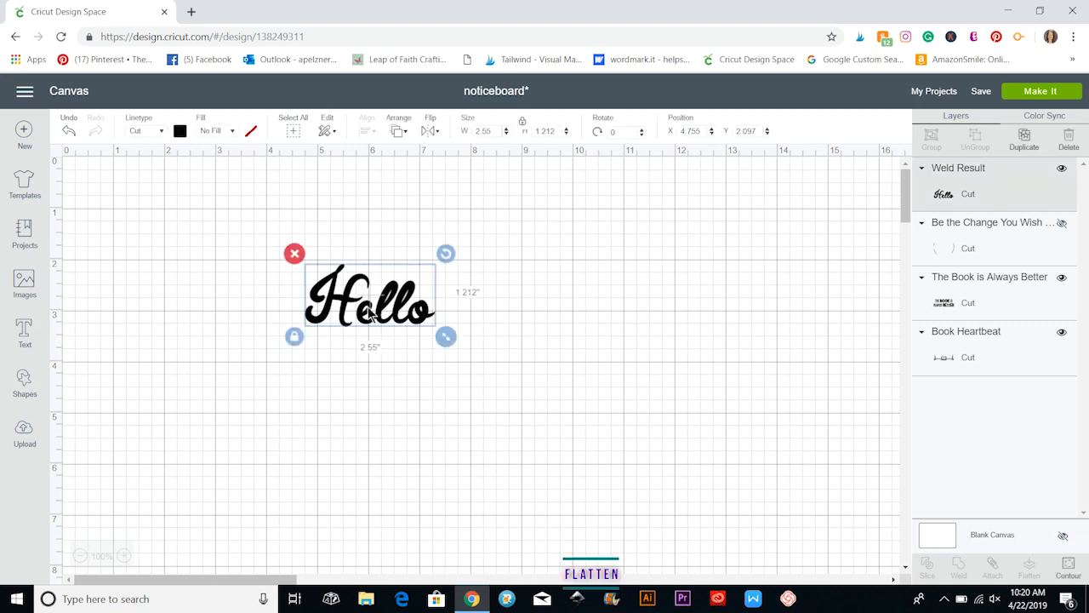
scroll(322, 443, "down", 4)
scroll(323, 444, "down", 5)
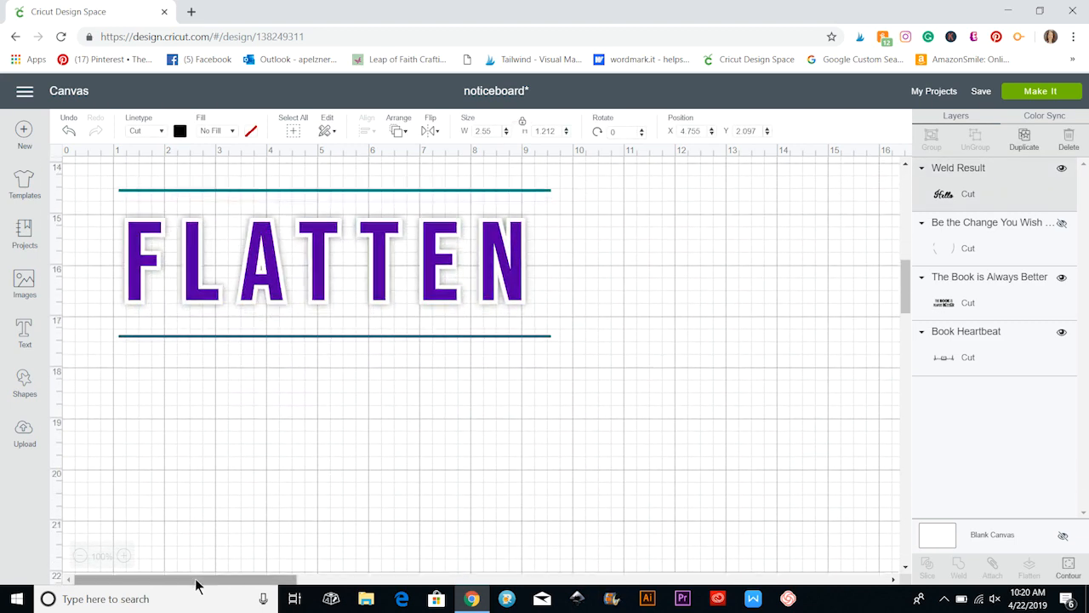
mouse_move(197, 582)
left_mouse_down()
mouse_move(485, 586)
mouse_move(199, 584)
left_mouse_up()
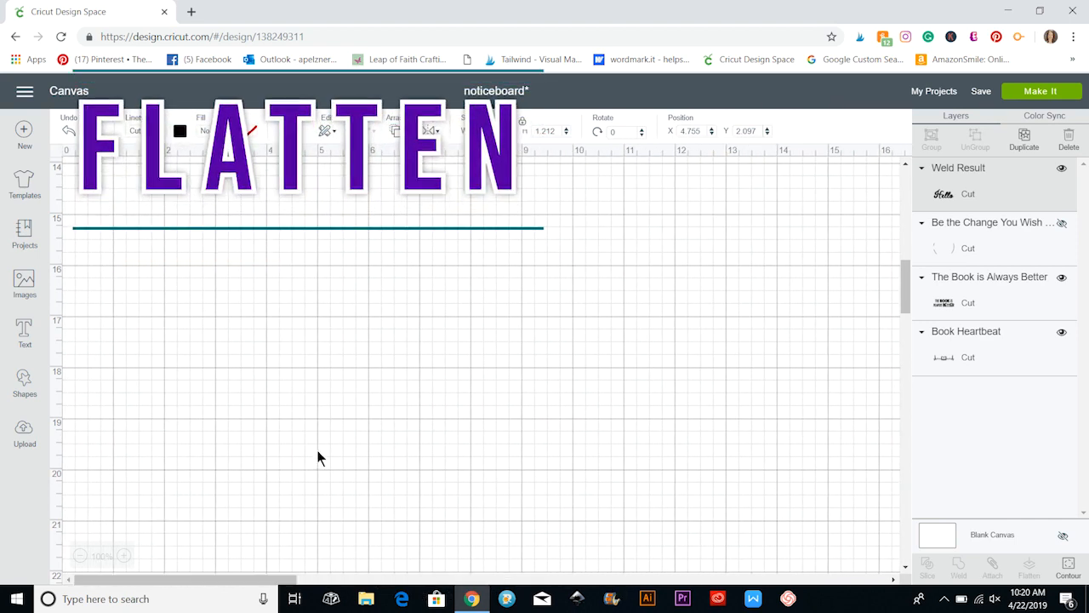
scroll(318, 451, "up", 9)
left_click(175, 313)
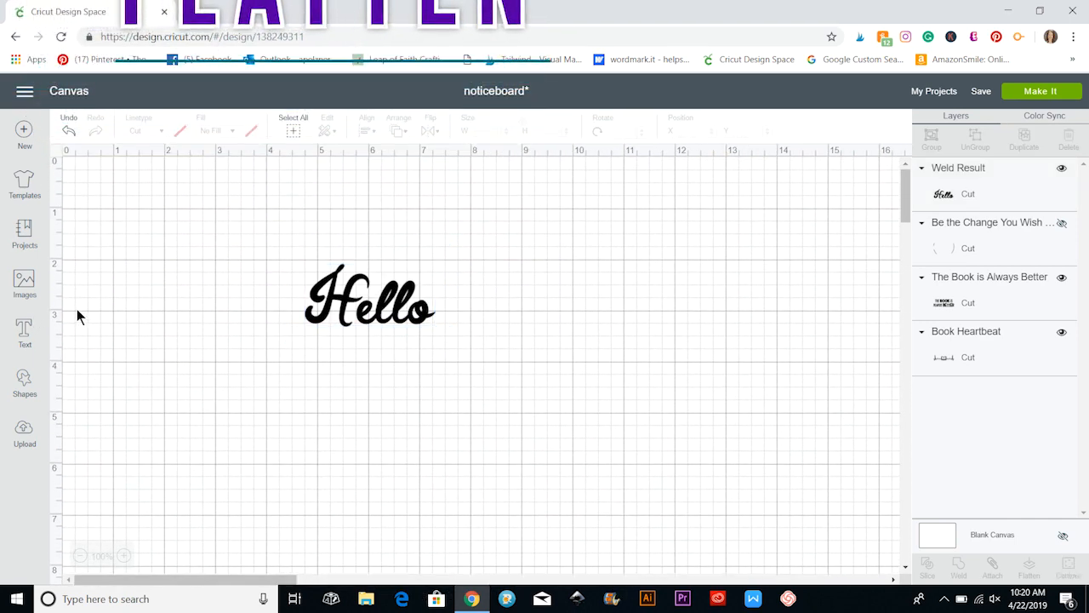
Insert the "Get Well Soon" image, enlarge it to about 4.178 by 4.667 inches, and place it beside "Hello".
left_click(24, 283)
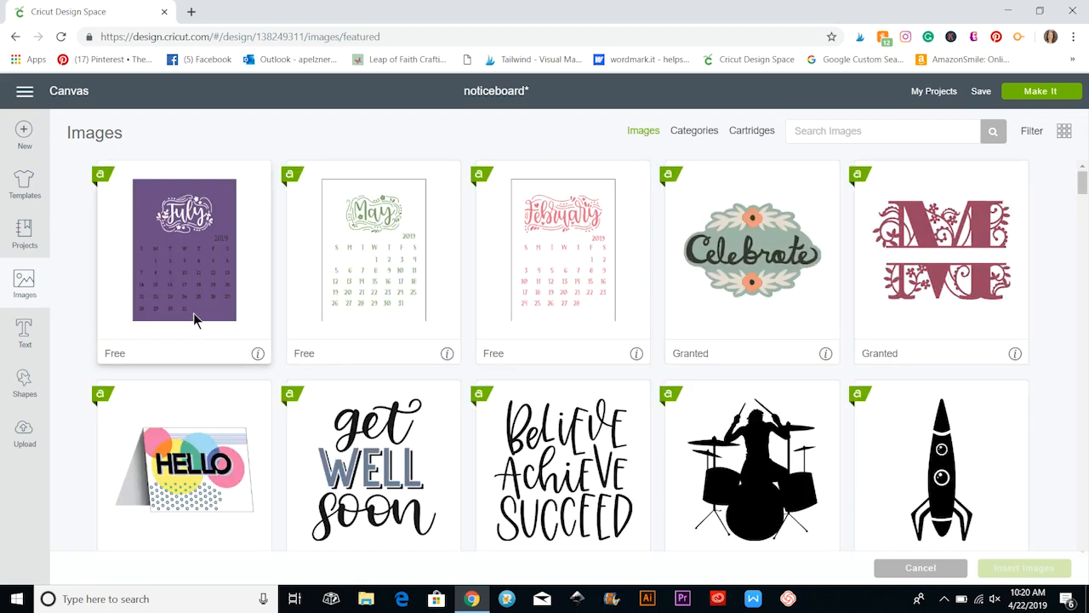
scroll(403, 409, "down", 2)
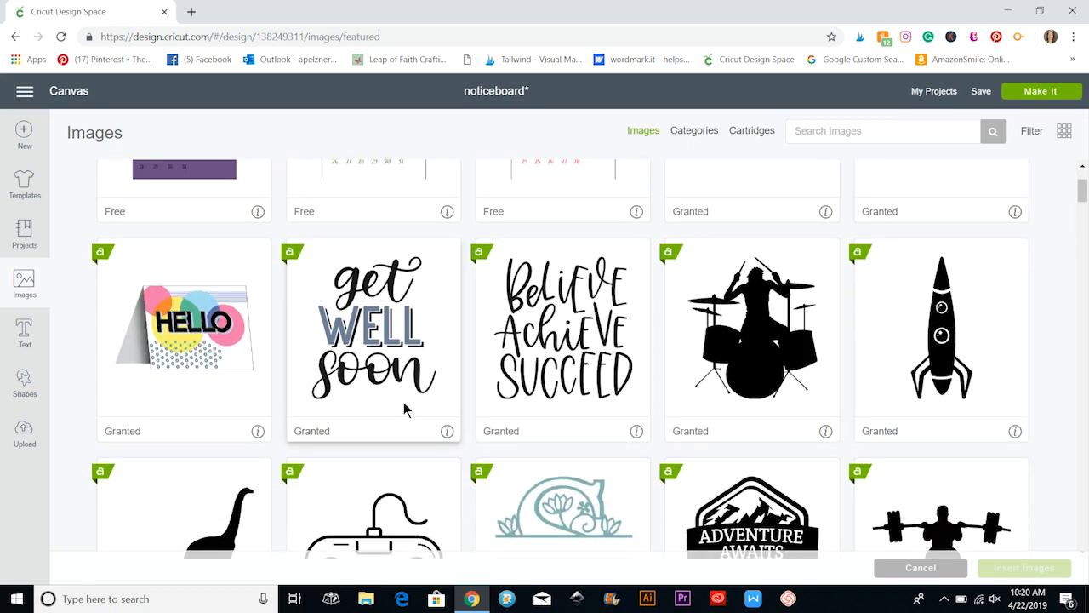
left_click(366, 316)
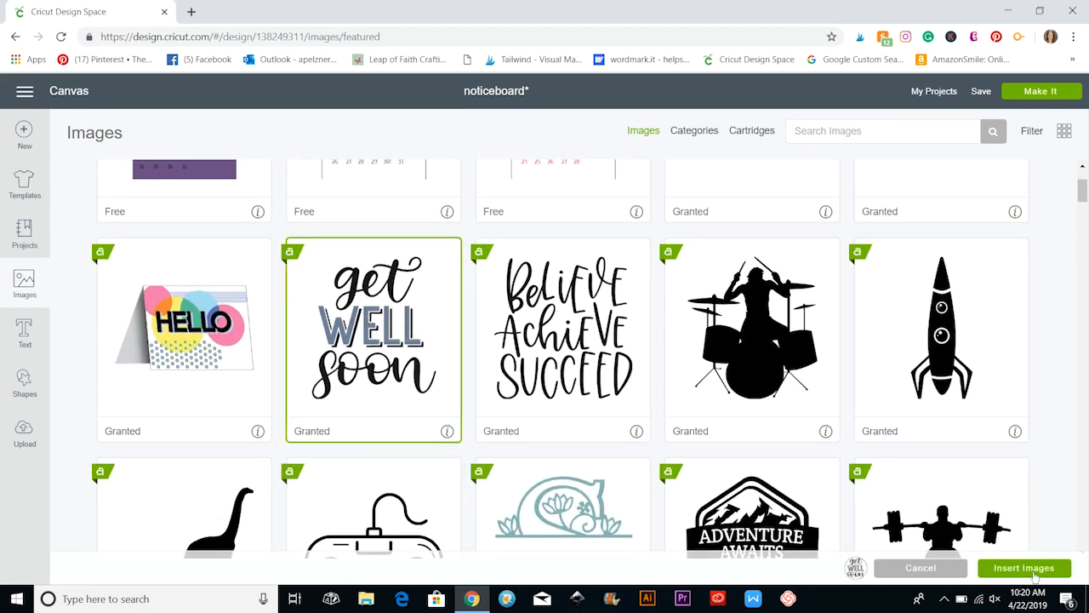
left_click(1035, 576)
left_click_drag(331, 394, 630, 301)
left_click_drag(738, 463, 764, 491)
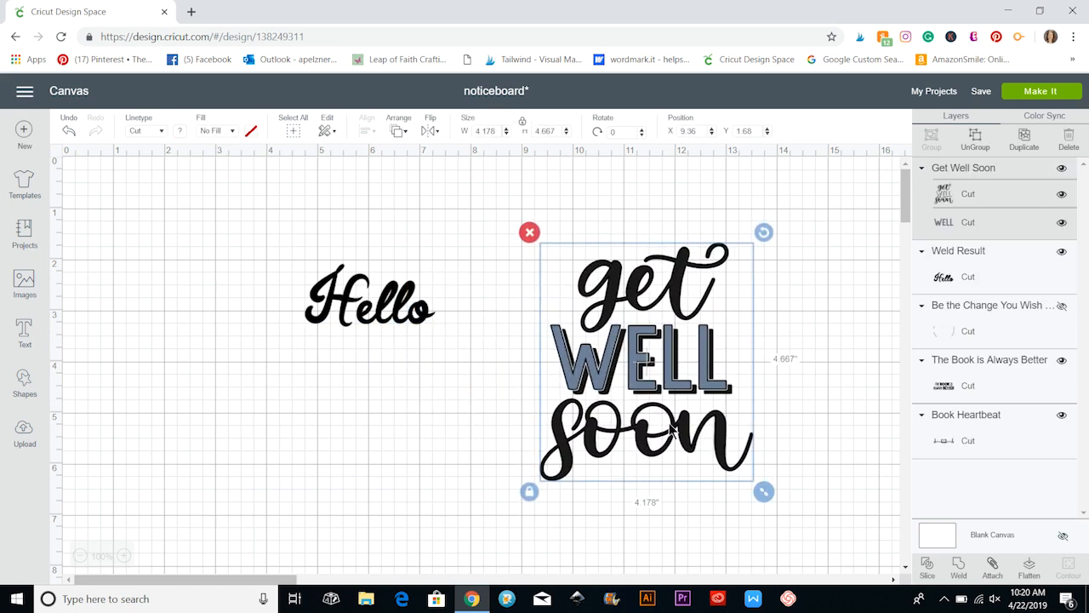
left_click_drag(694, 470, 662, 462)
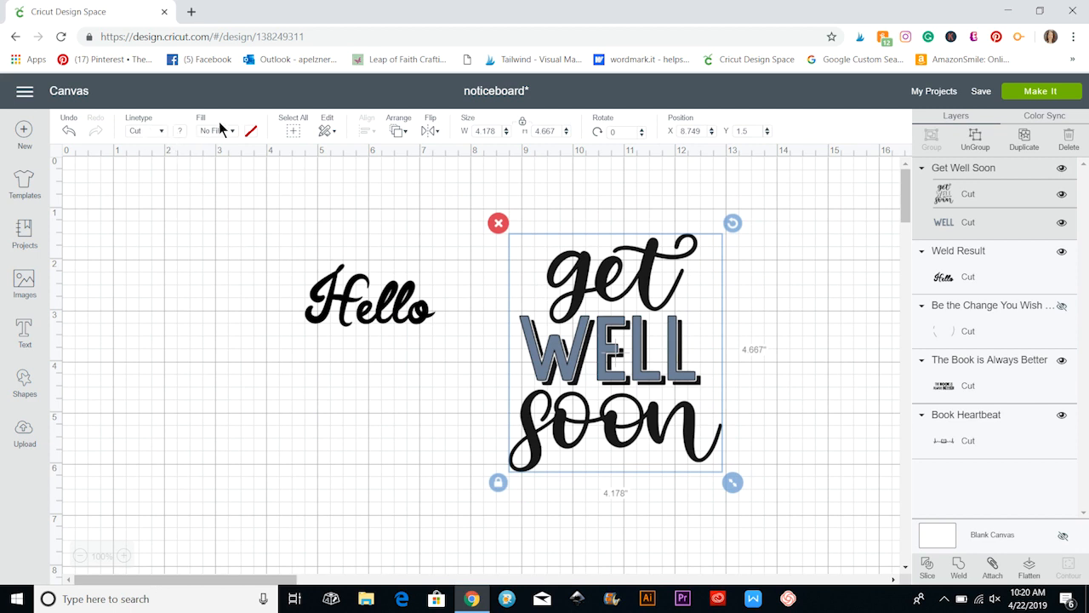
Flatten the "Get Well Soon" image into a single printable layer and nudge it slightly upward.
left_click(1029, 569)
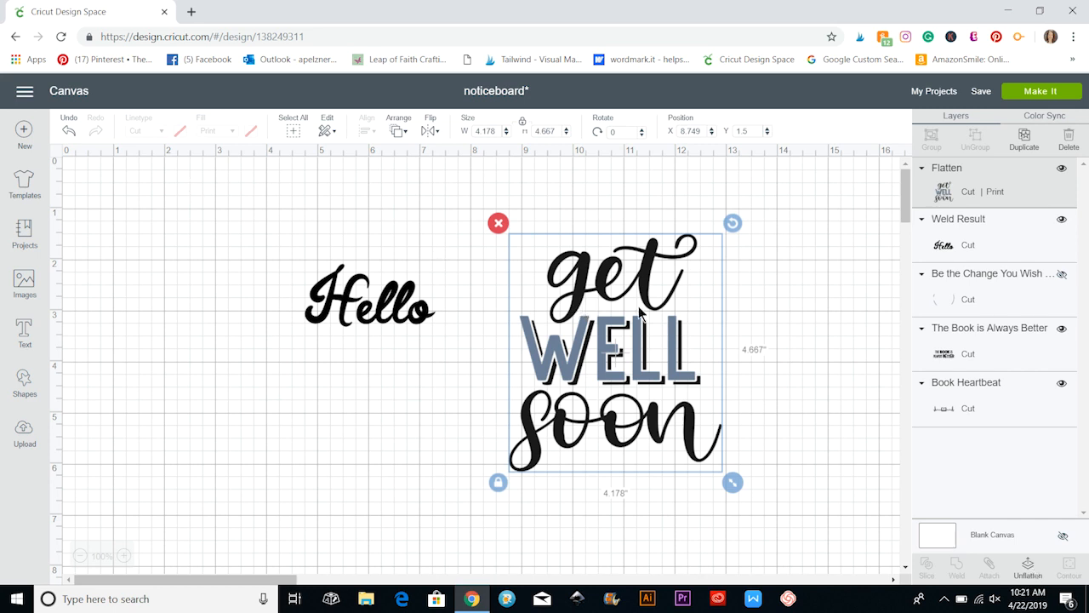
left_click_drag(638, 311, 637, 302)
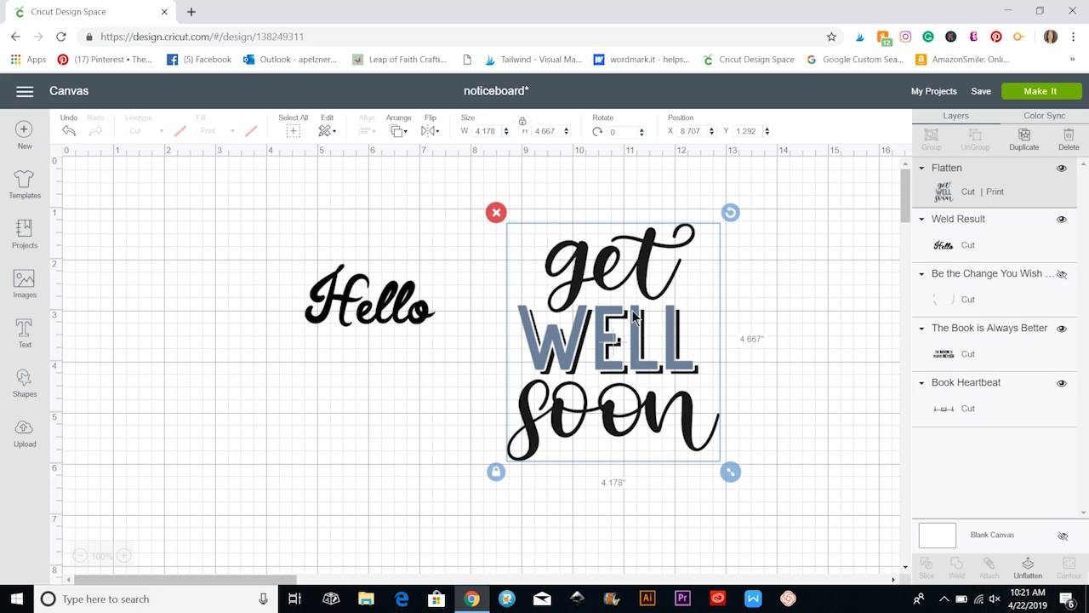
Unflatten the "Get Well Soon" image and delete it from the canvas.
left_click(1027, 566)
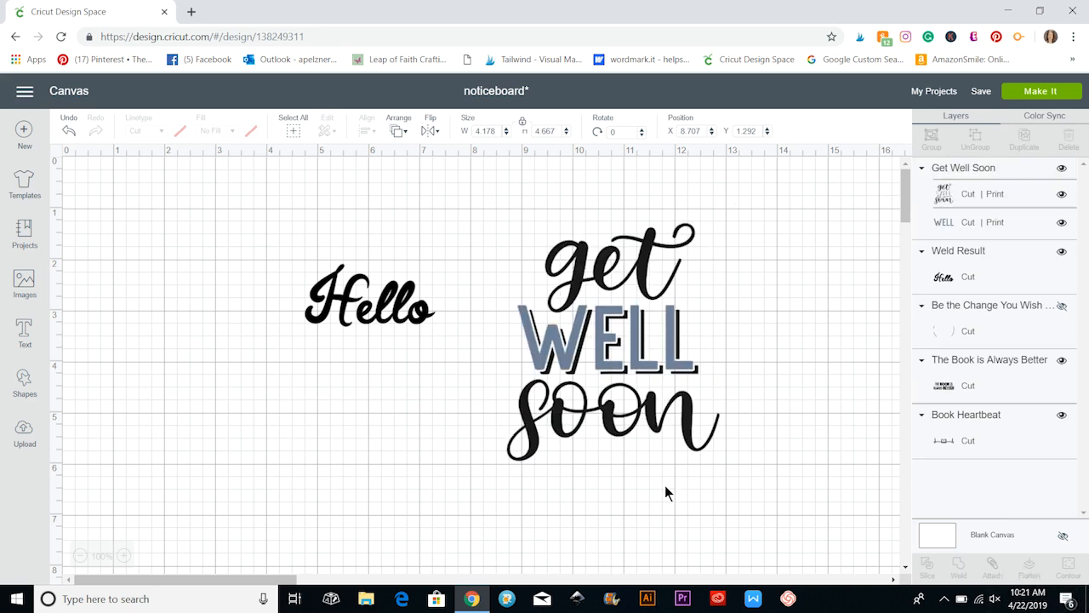
left_click_drag(626, 396, 592, 398)
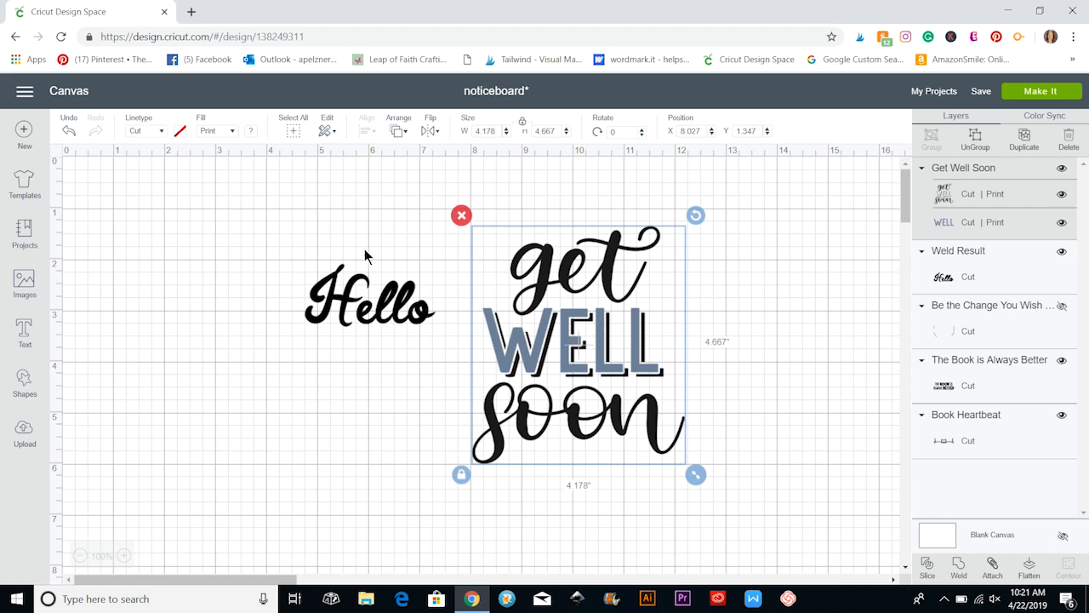
key("Delete")
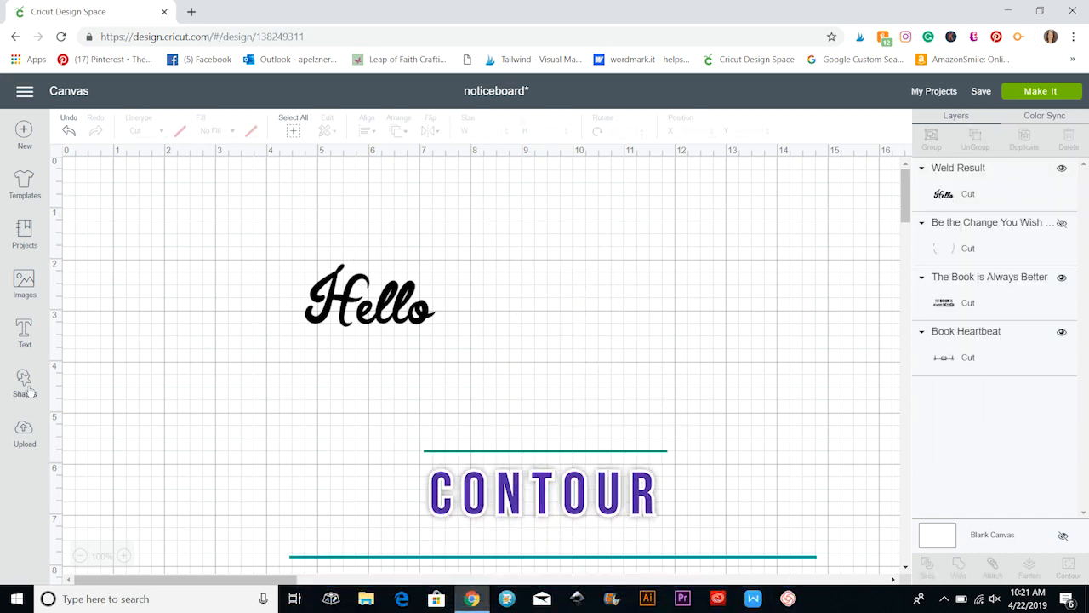
Insert the "Sending You Love" image, enlarge it to about 3.993 by 5.208 inches, and place it beside "Hello".
left_click(25, 283)
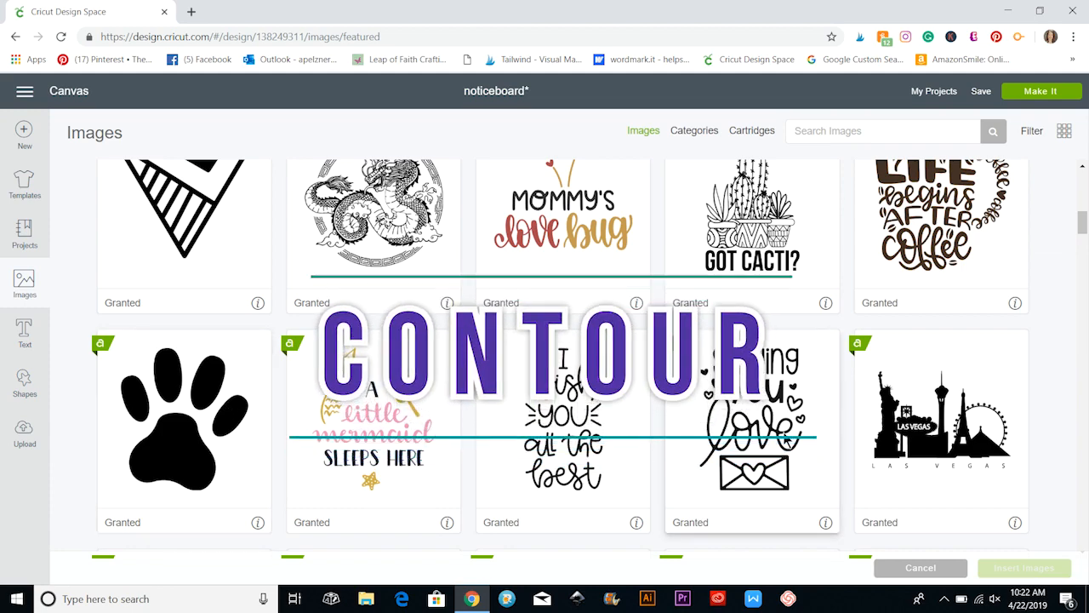
left_click(787, 442)
left_click(1021, 568)
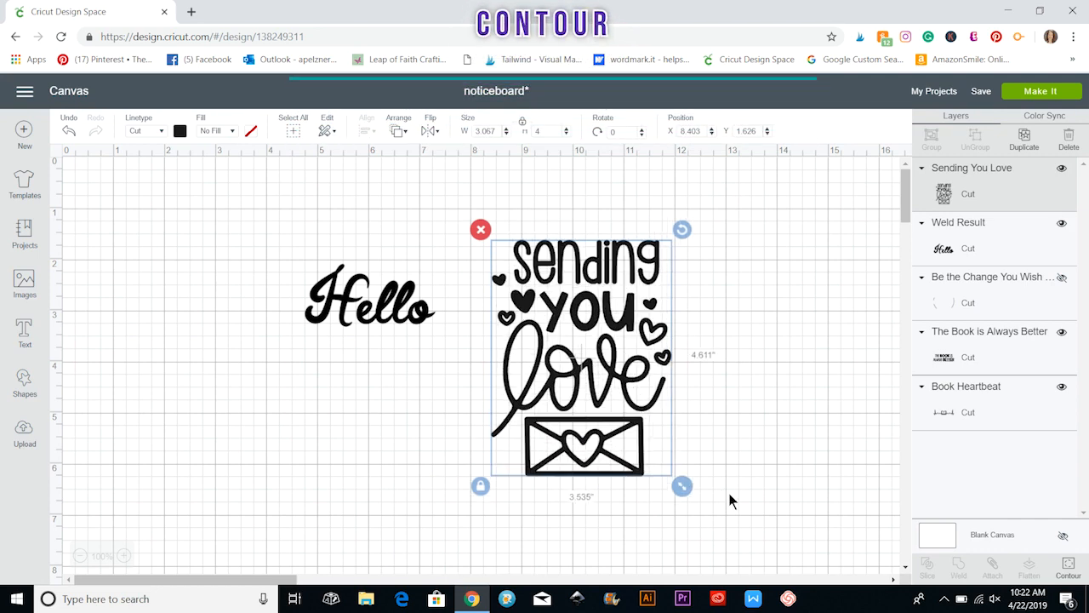
left_click_drag(728, 493, 740, 515)
left_click_drag(612, 404, 589, 383)
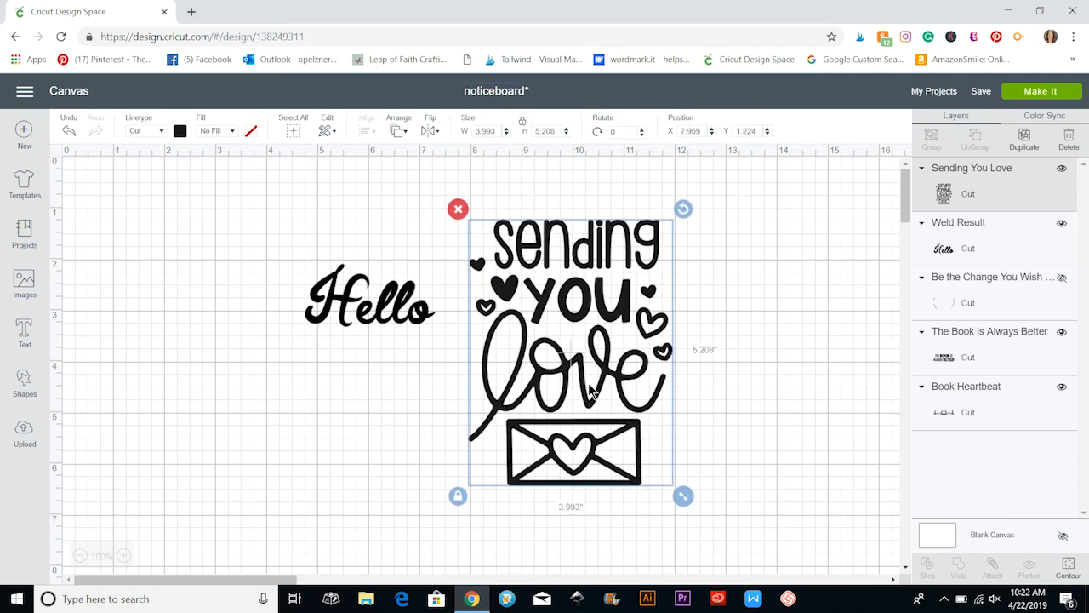
Move the welded "Hello" away from the new image and delete it.
left_click_drag(376, 306, 275, 309)
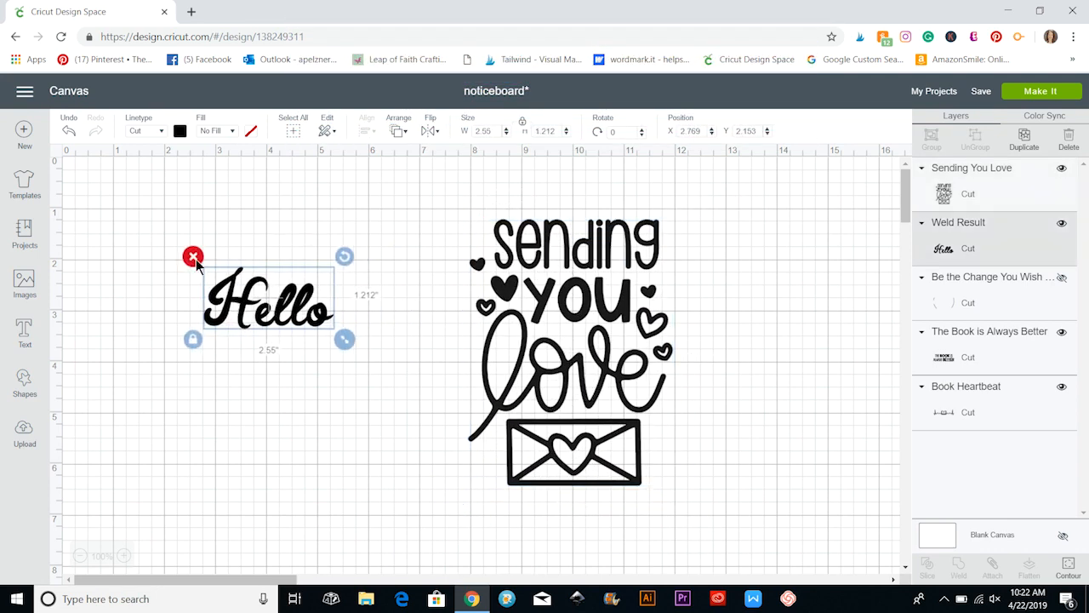
left_click(193, 257)
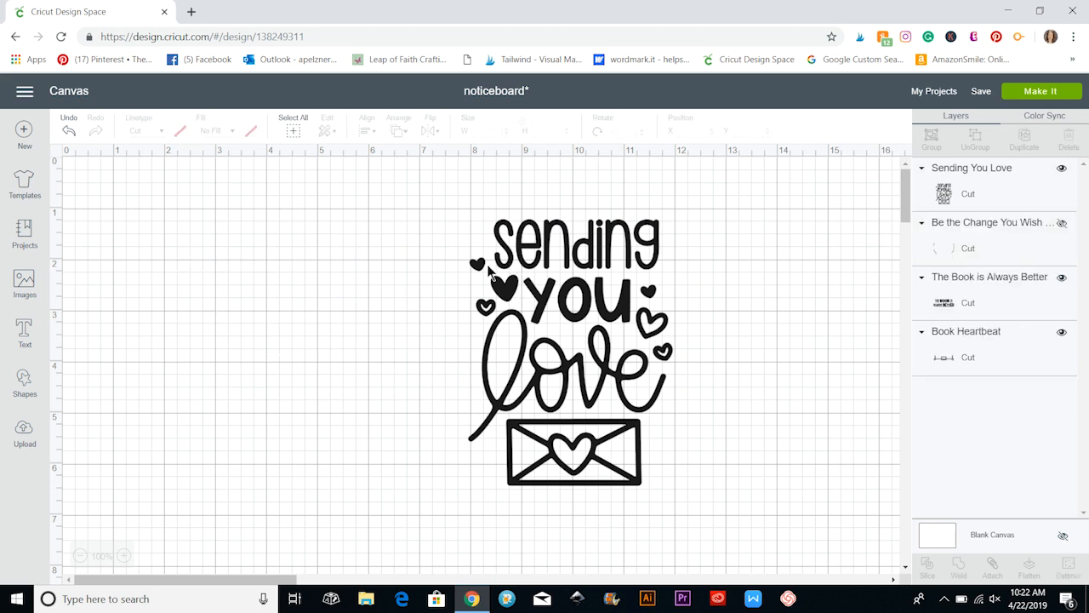
Use Contour on the "Sending You Love" image to hide the two solid hearts before the words "sending" and "you".
left_click(564, 376)
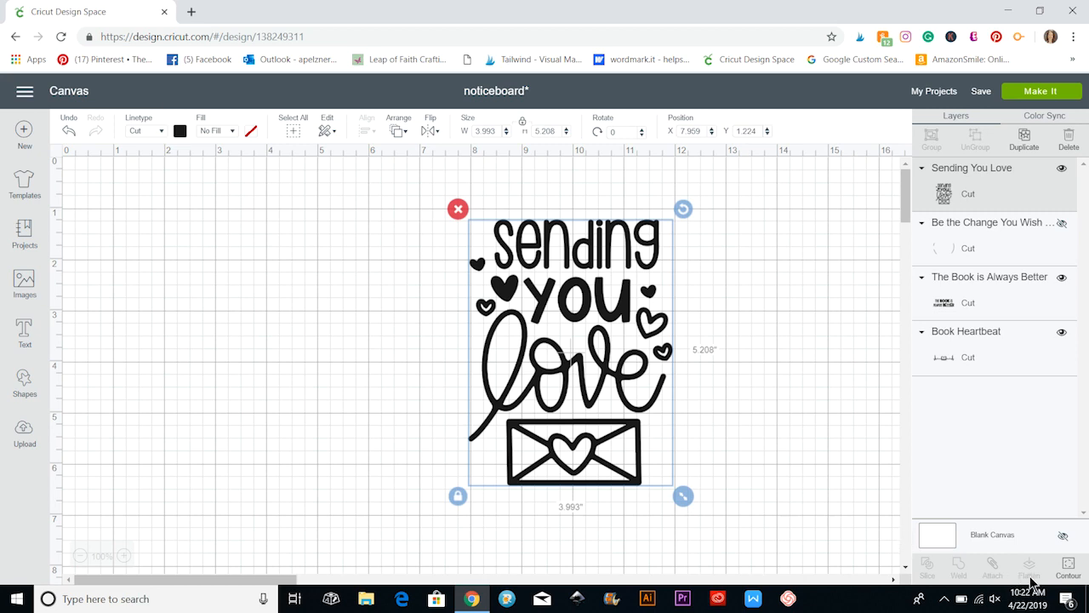
left_click(1069, 572)
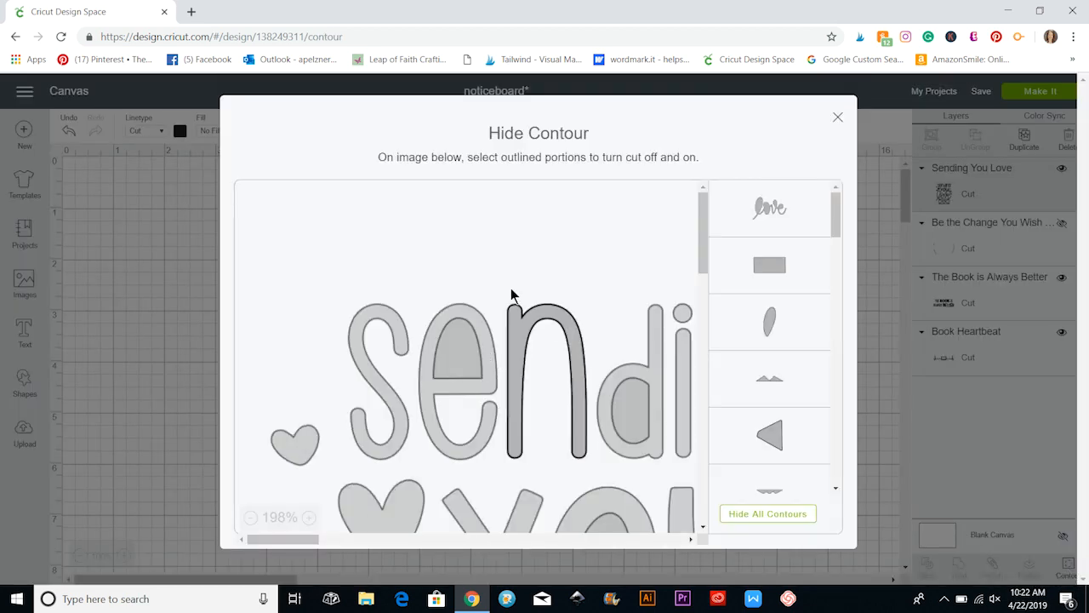
scroll(472, 420, "down", 5)
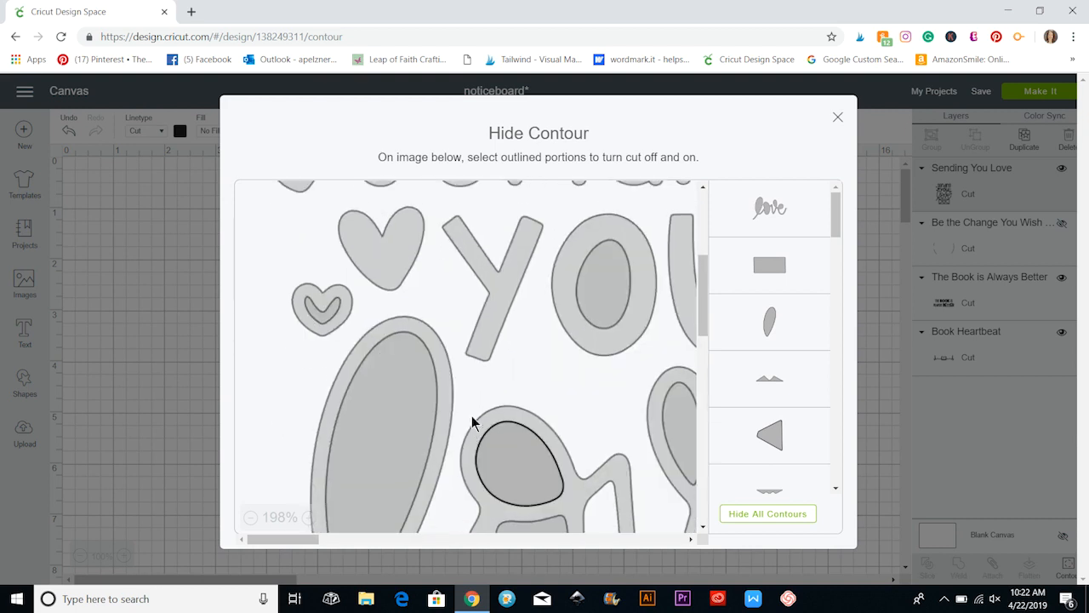
scroll(474, 420, "up", 3)
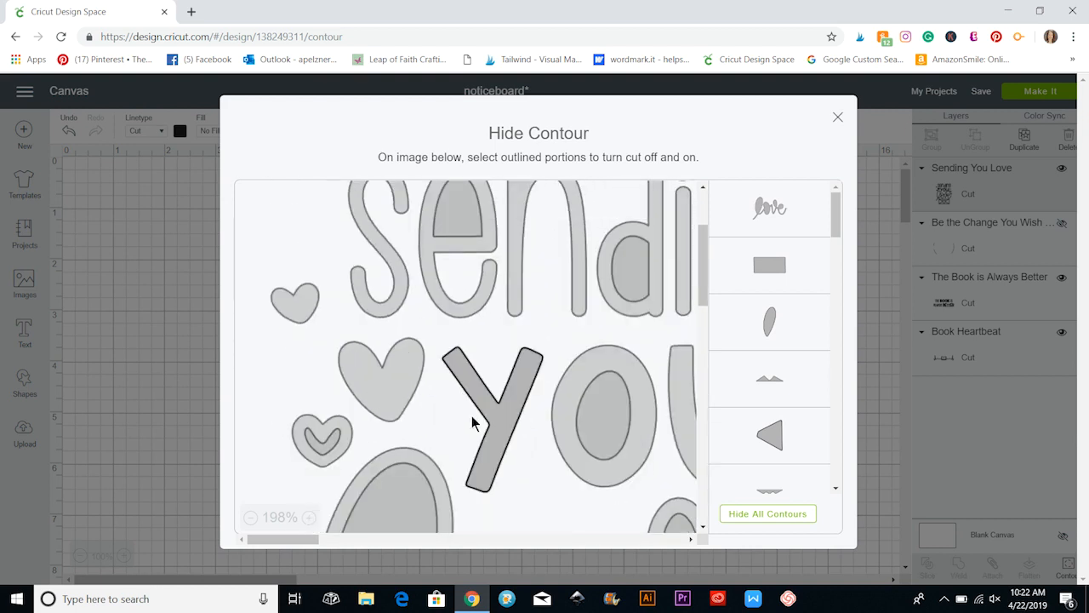
left_click(390, 380)
left_click(297, 313)
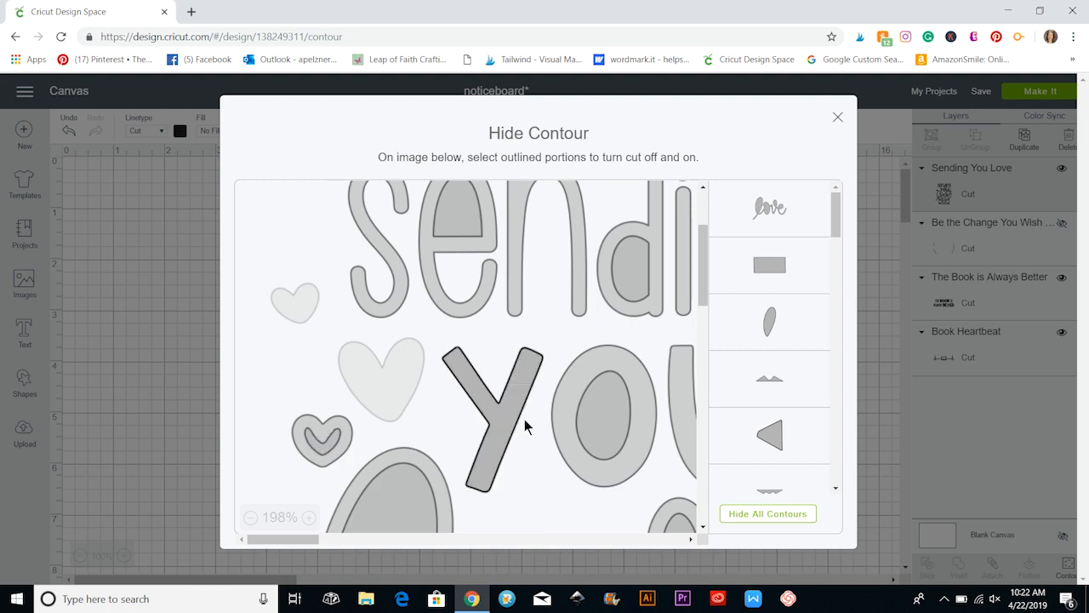
triple_click(780, 153)
left_click(677, 129)
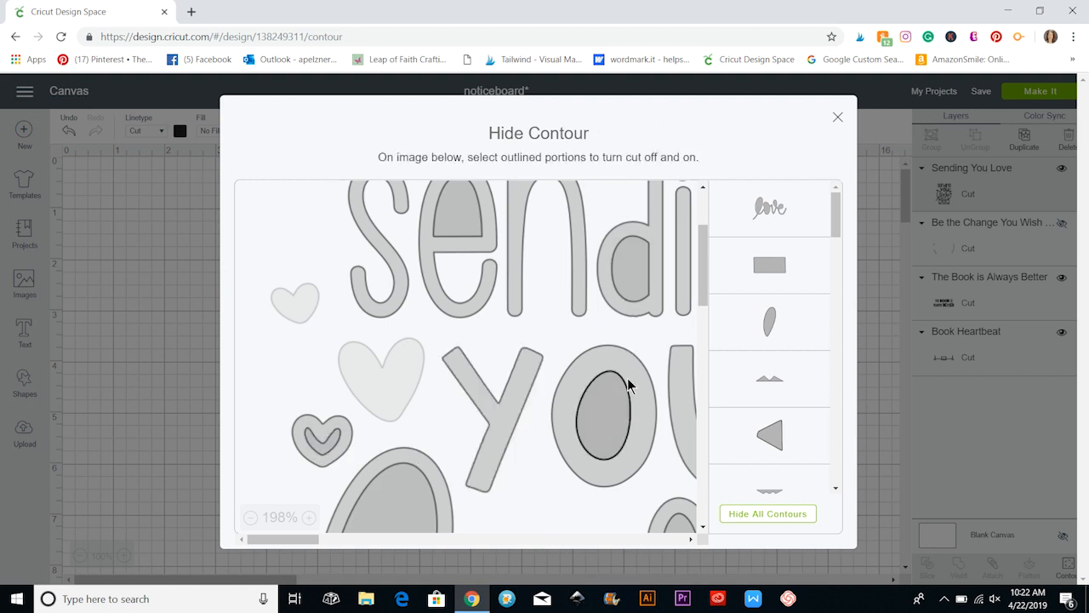
Hide the solid and large outlined hearts after "you" and the inner contour of the small heart after "love".
left_click_drag(310, 540, 415, 540)
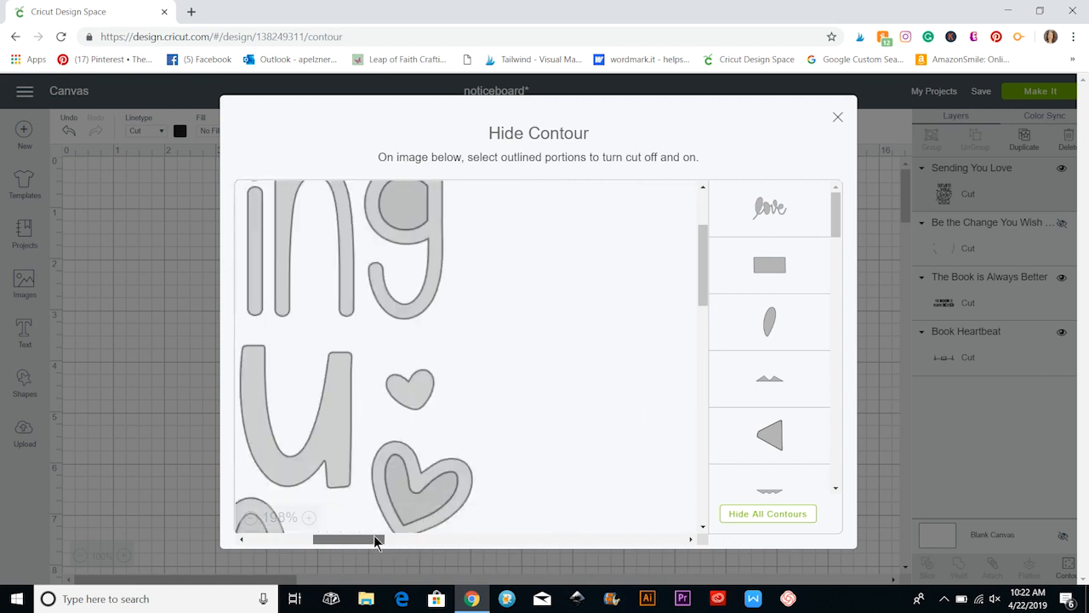
left_click(424, 389)
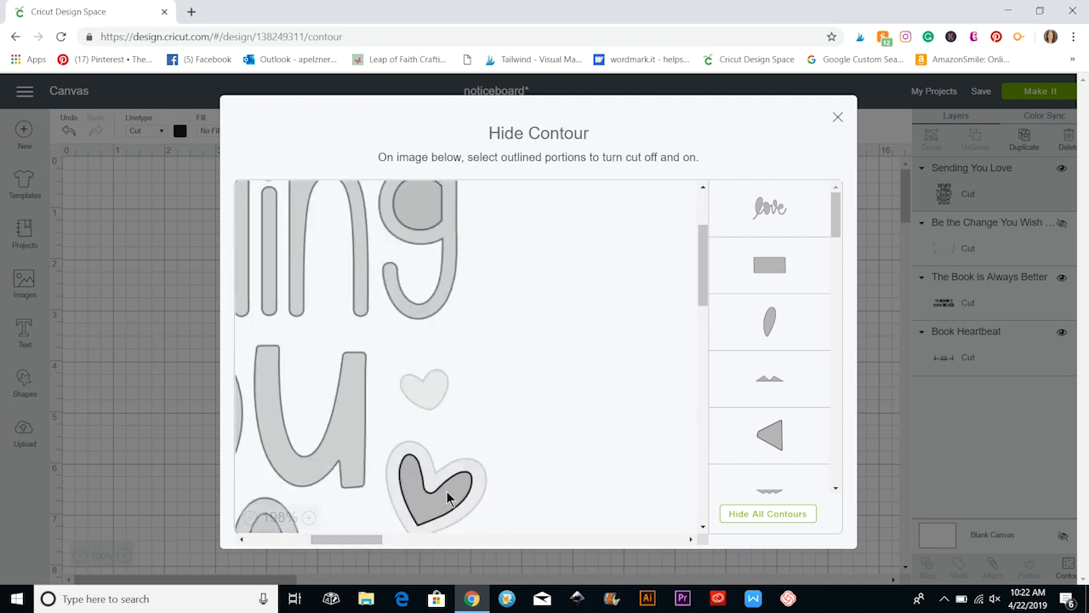
left_click(485, 476)
scroll(487, 475, "down", 3)
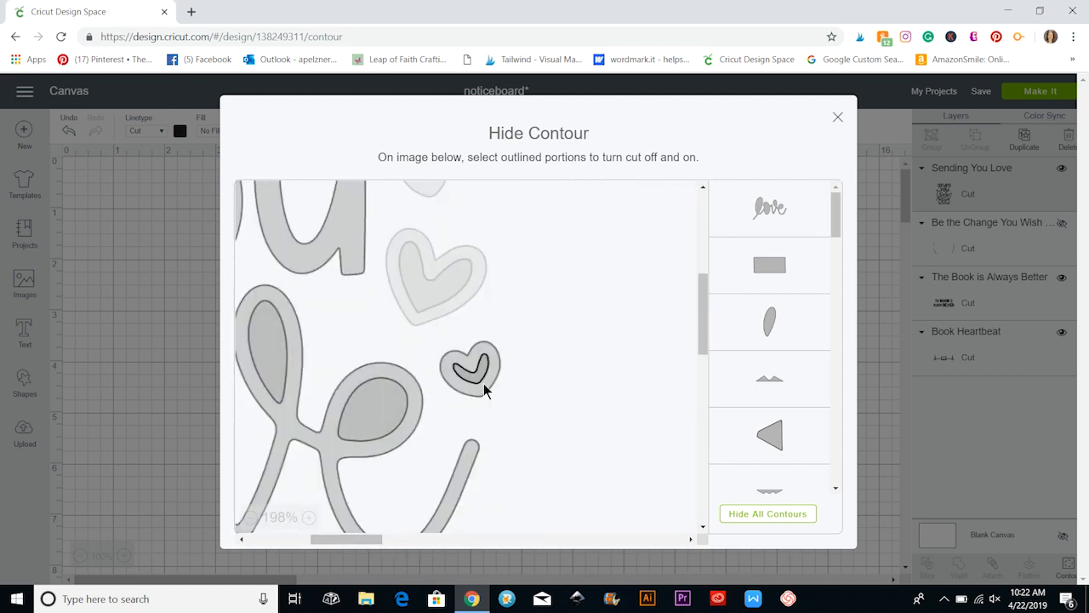
left_click(480, 380)
scroll(536, 513, "down", 3)
scroll(535, 514, "down", 4)
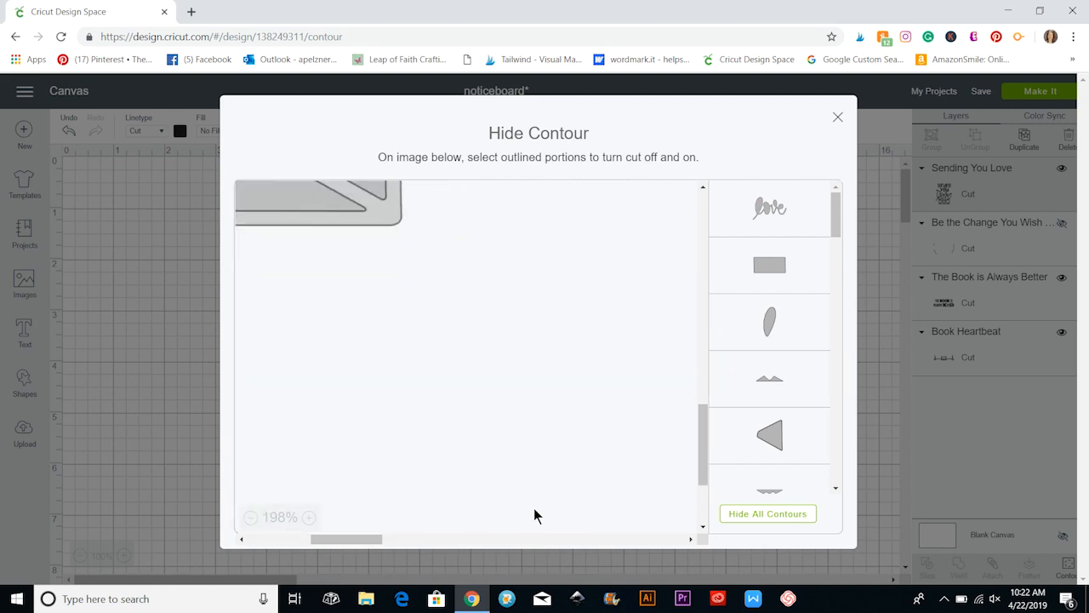
scroll(536, 515, "up", 4)
left_click(837, 119)
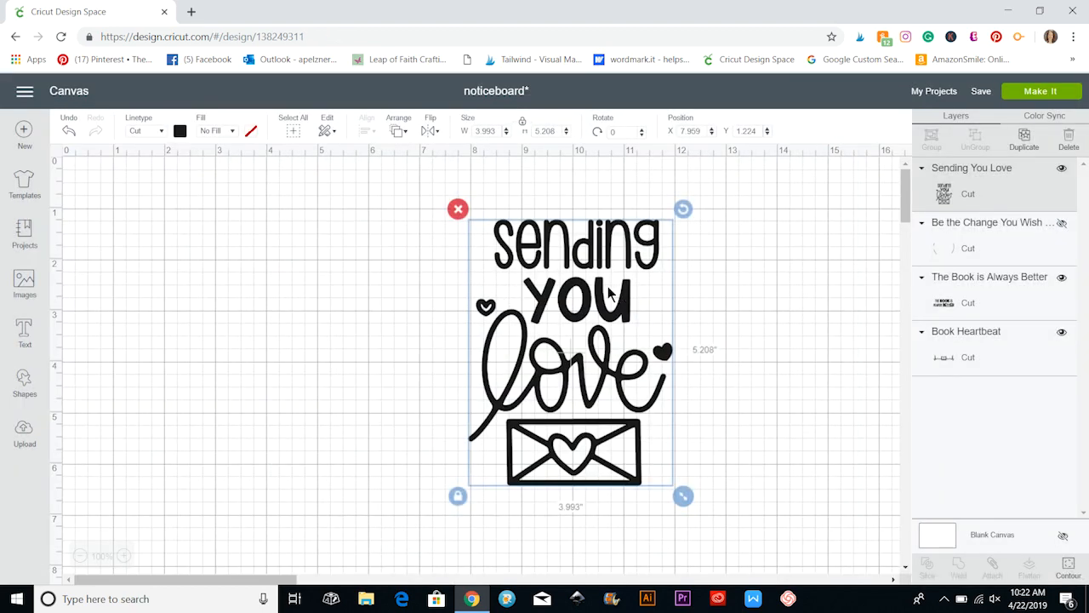
Hide the envelope's inner contours: the heart, both side triangles, and the upper and lower flap shapes.
left_click(1068, 565)
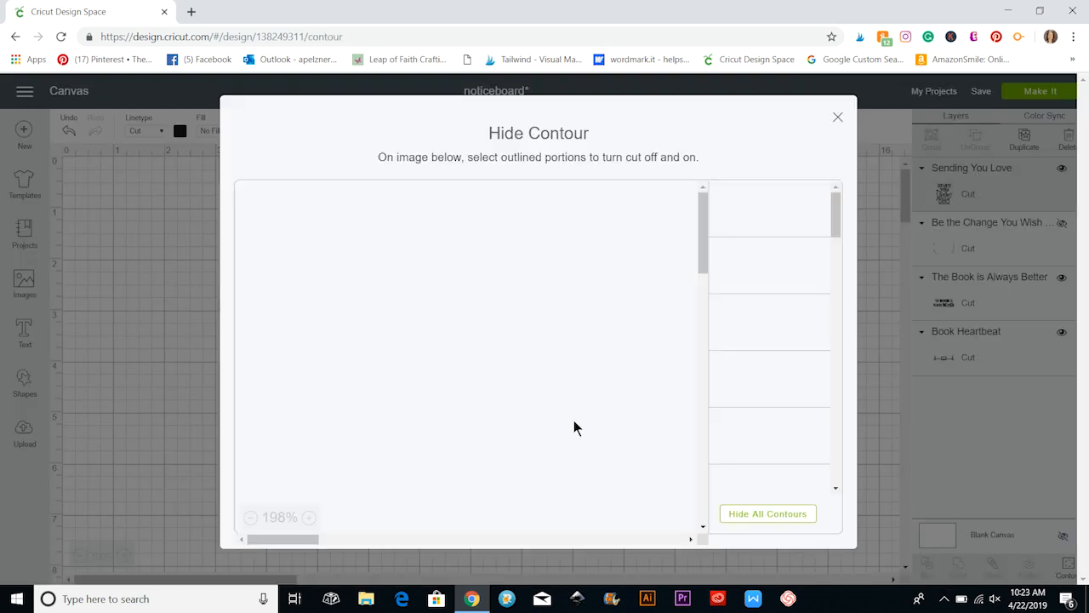
scroll(489, 390, "down", 3)
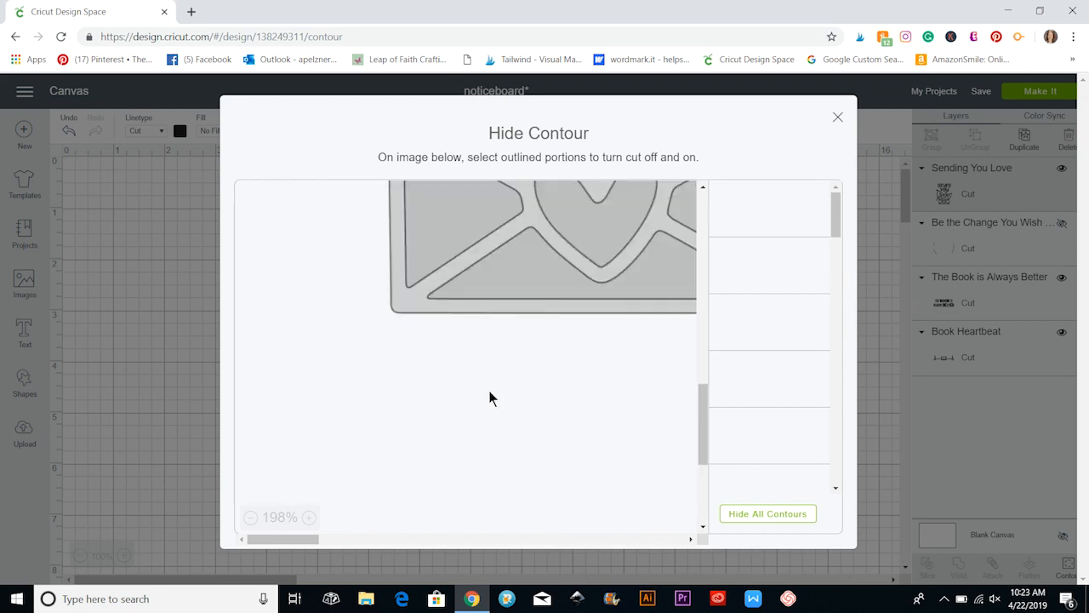
scroll(488, 391, "up", 2)
left_click(490, 428)
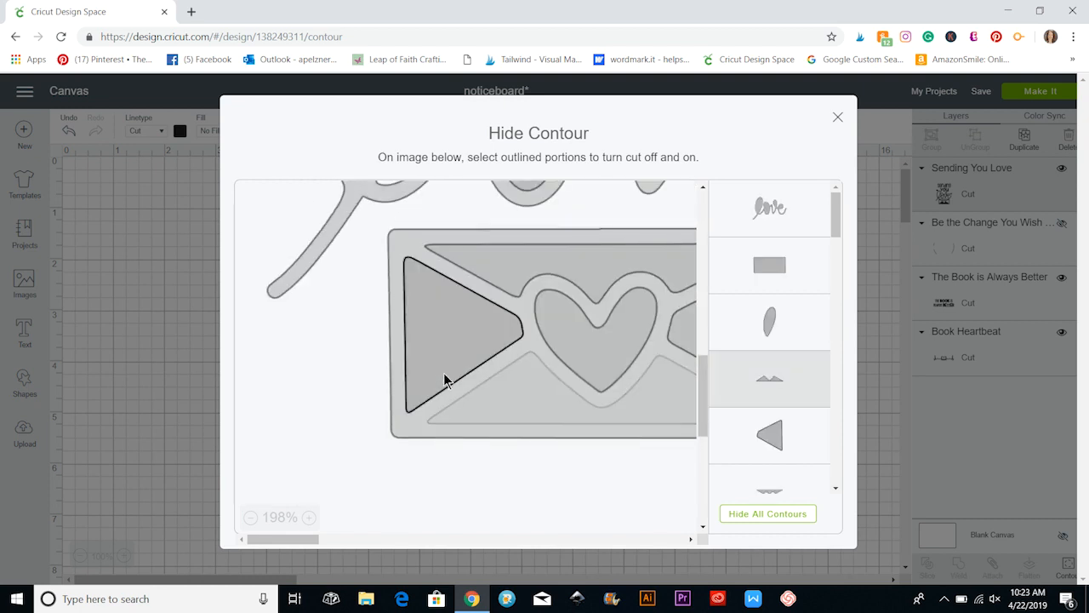
left_click(602, 354)
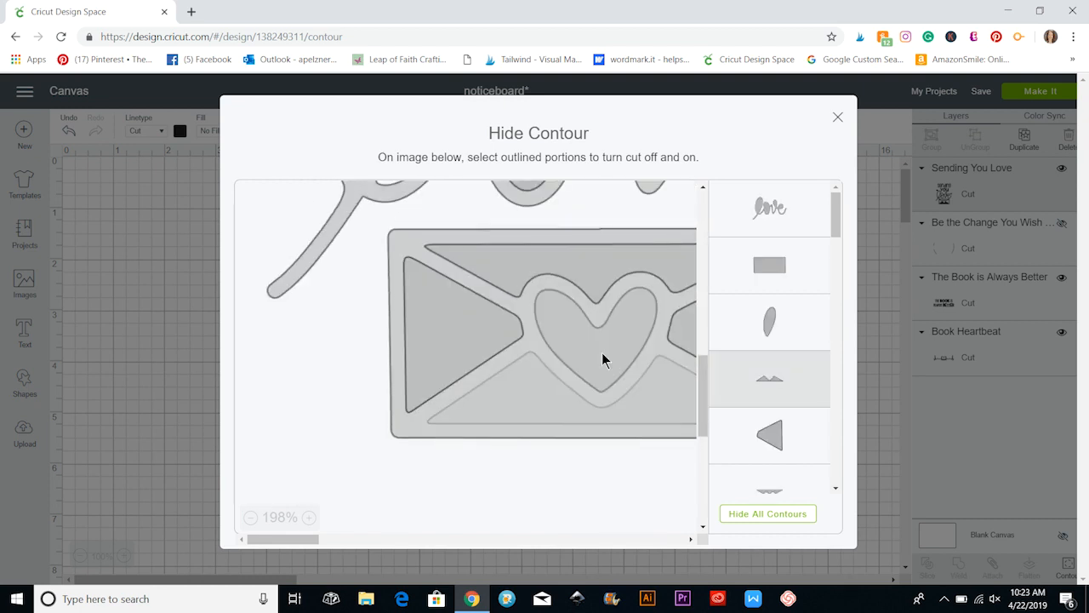
left_click(442, 335)
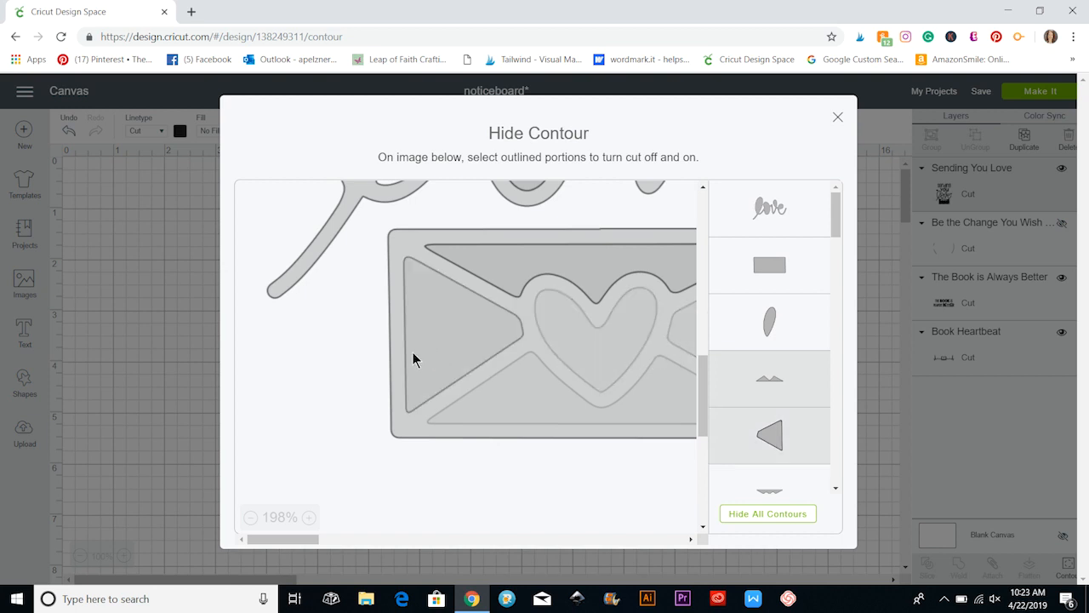
left_click(530, 275)
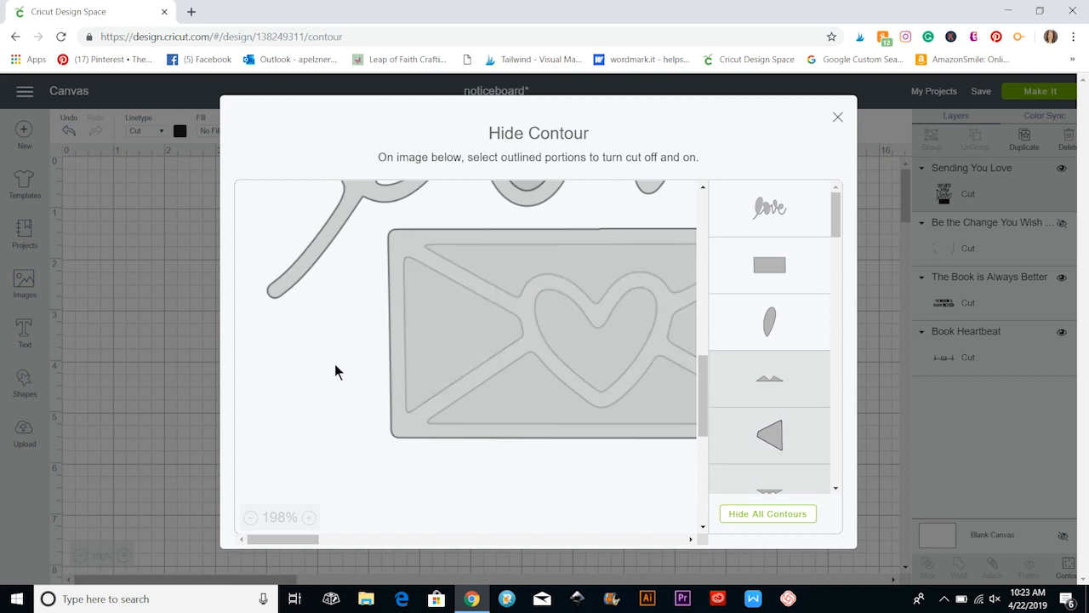
left_click(838, 116)
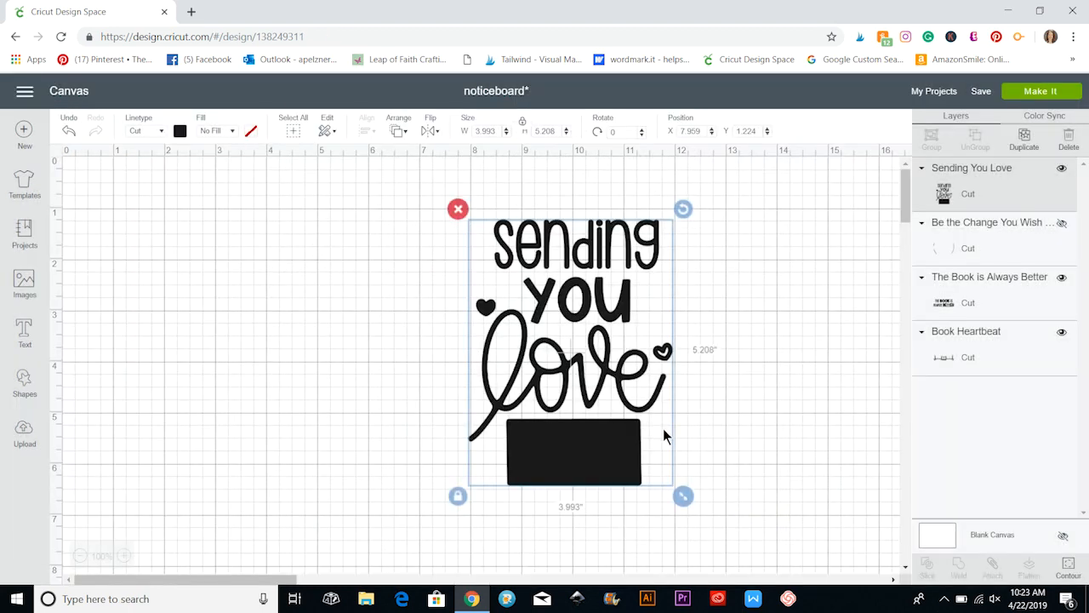
Use Contour to hide the envelope's outer rectangle on the "Sending You Love" image and move the image left to about X 6.35.
left_click(1069, 569)
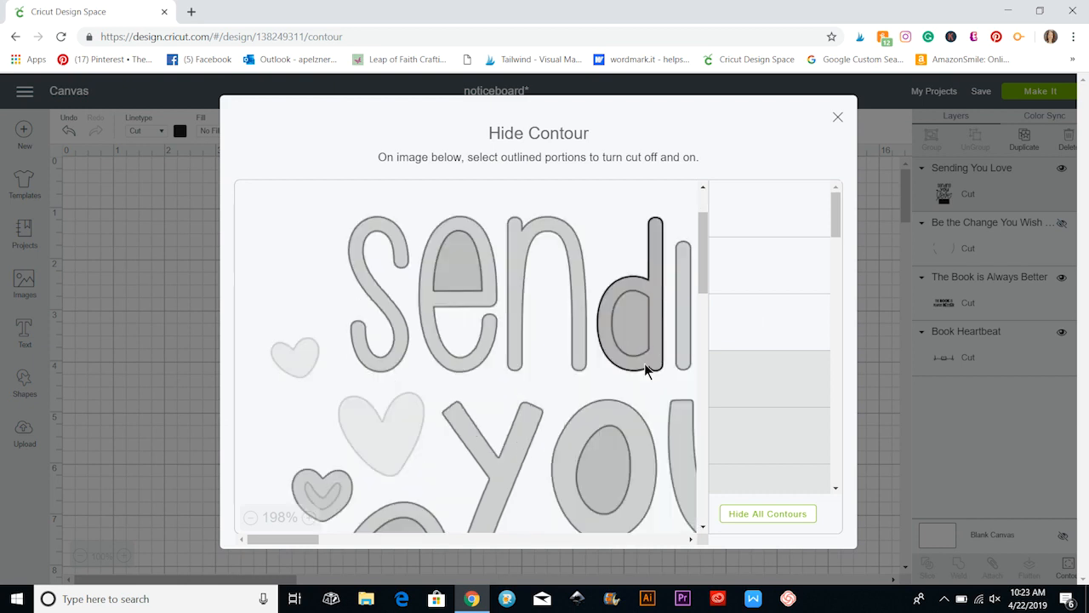
scroll(608, 425, "down", 5)
scroll(604, 434, "down", 3)
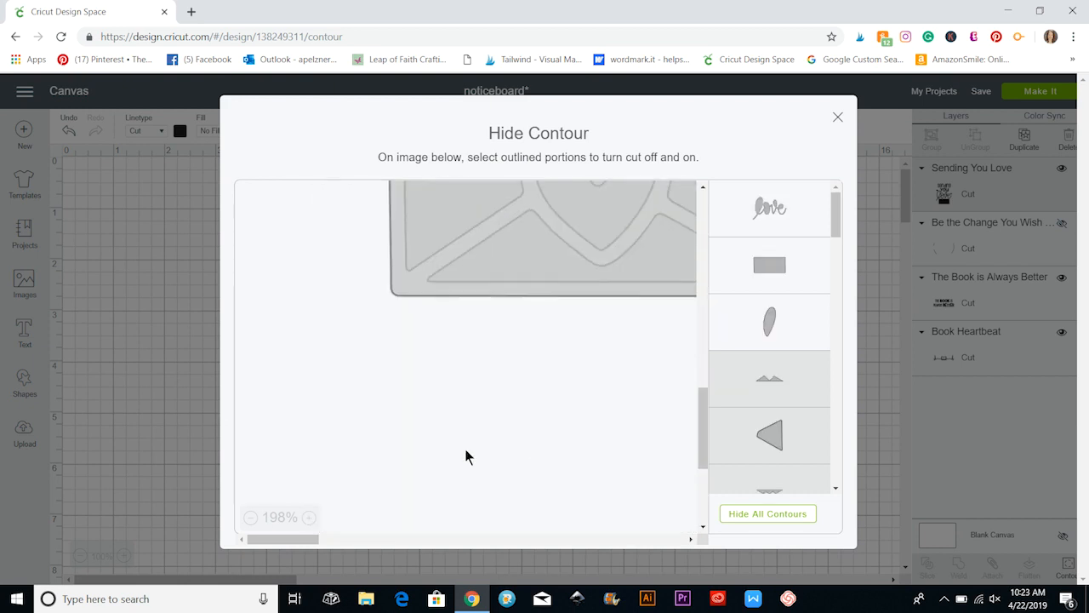
left_click(407, 295)
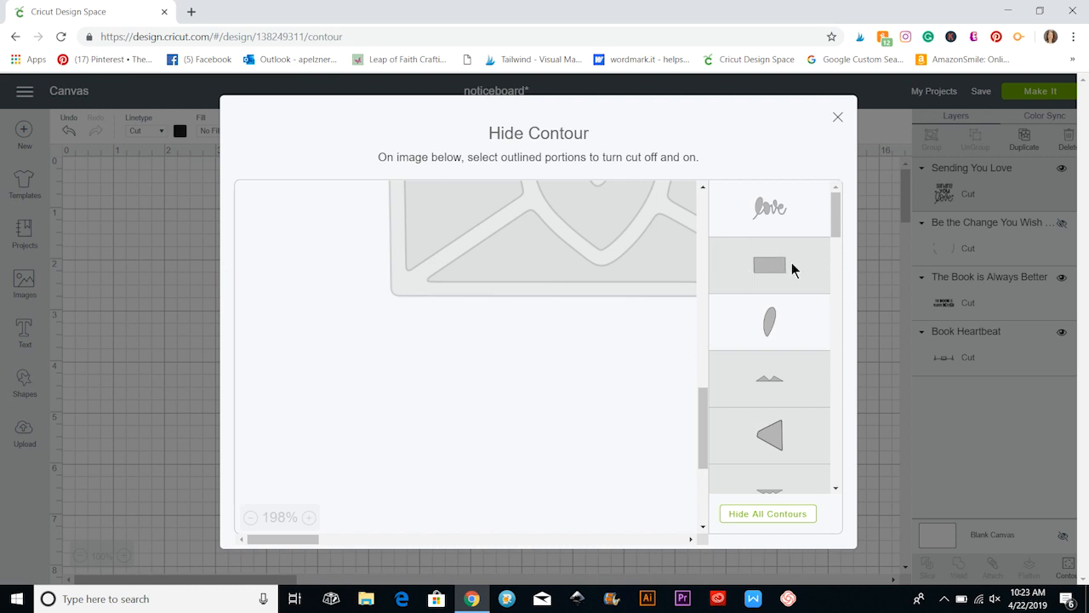
left_click(838, 116)
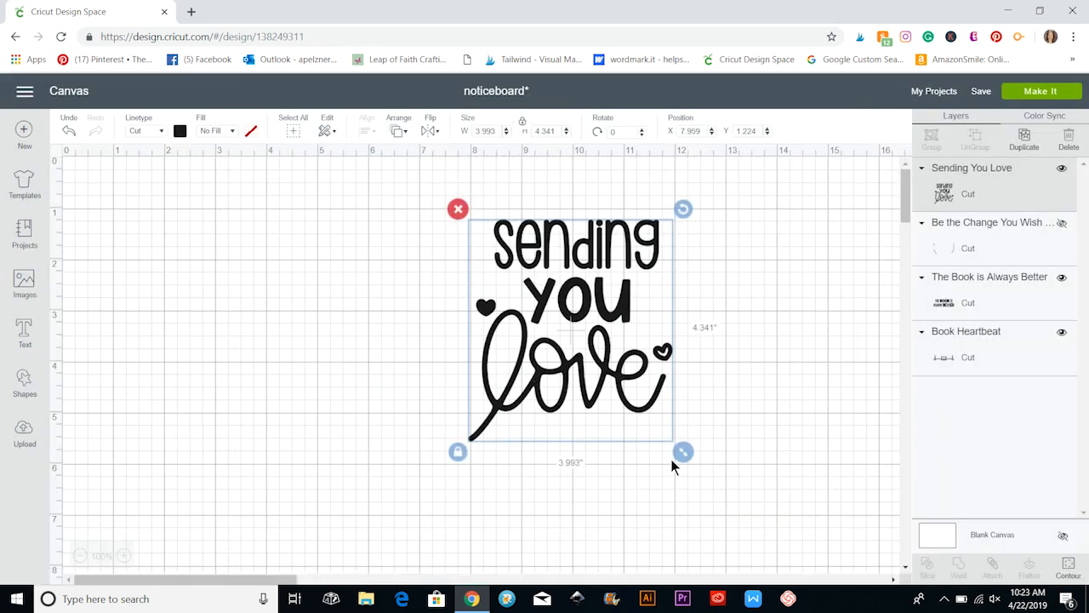
left_click_drag(514, 290, 432, 290)
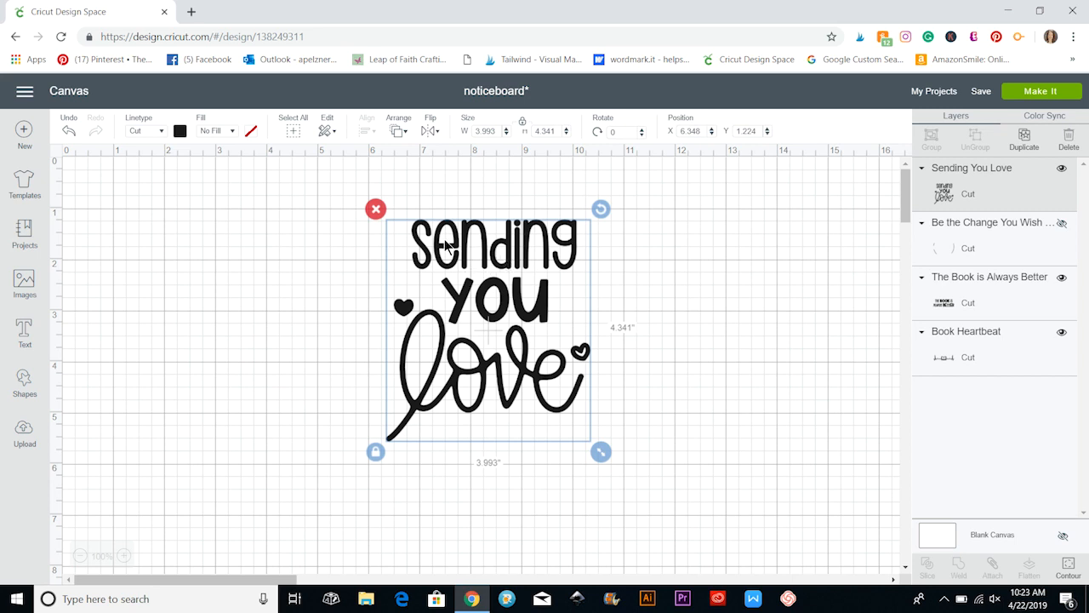
Use Contour on the "Sending You Love" image to hide everything except the word "love" and the loop opening in its "l".
left_click(1069, 565)
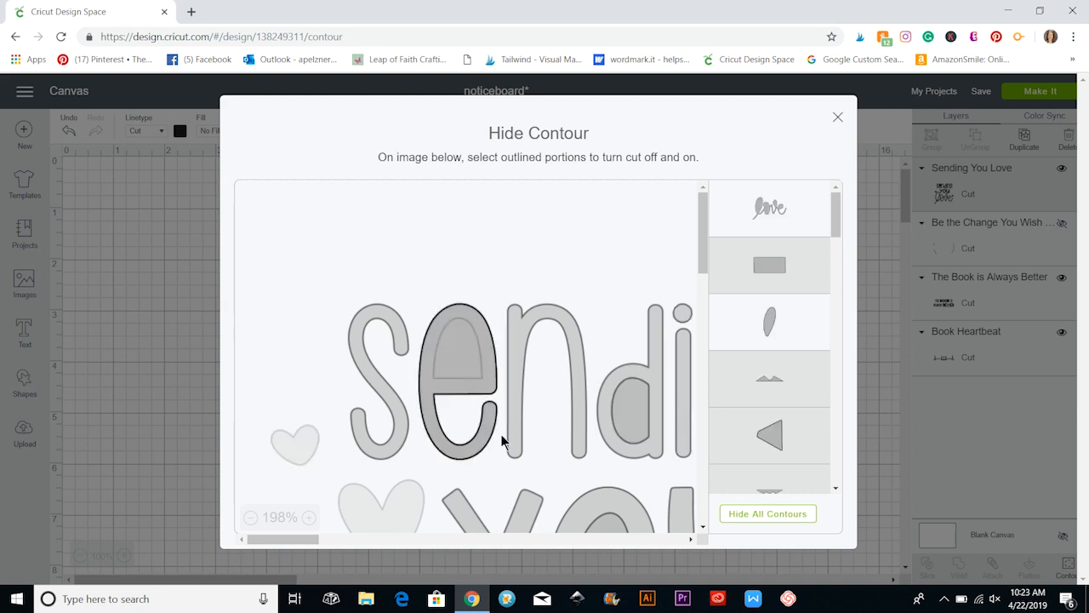
scroll(624, 436, "down", 3)
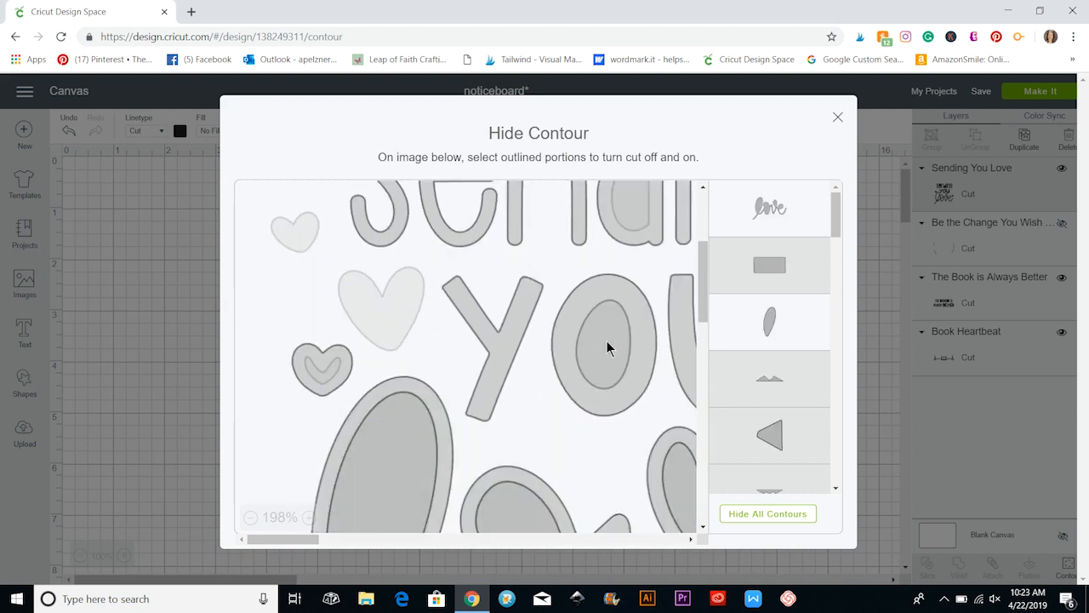
left_click(838, 118)
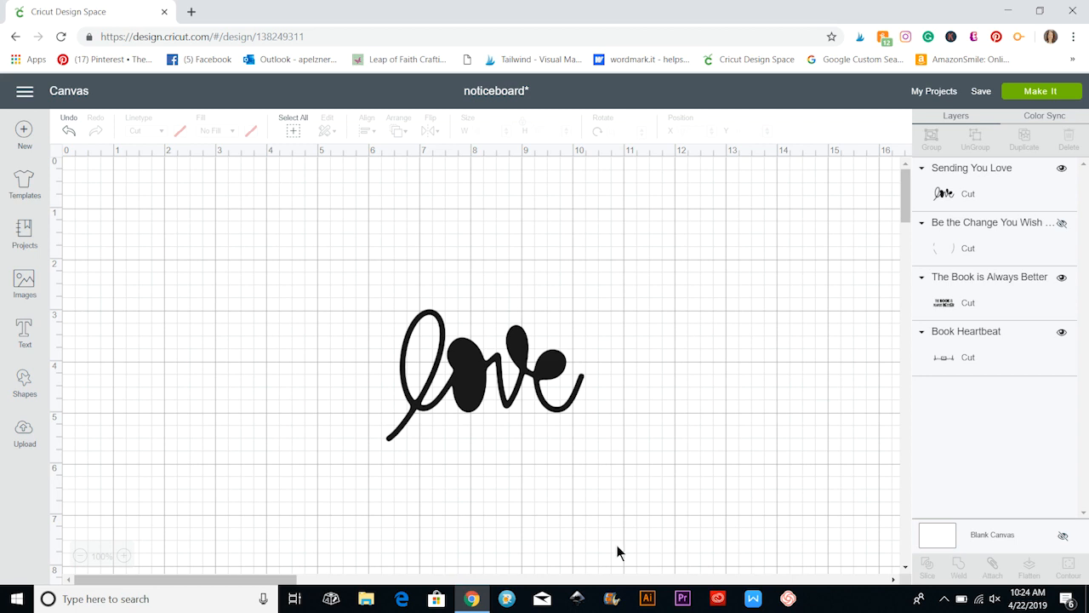
scroll(618, 552, "down", 5)
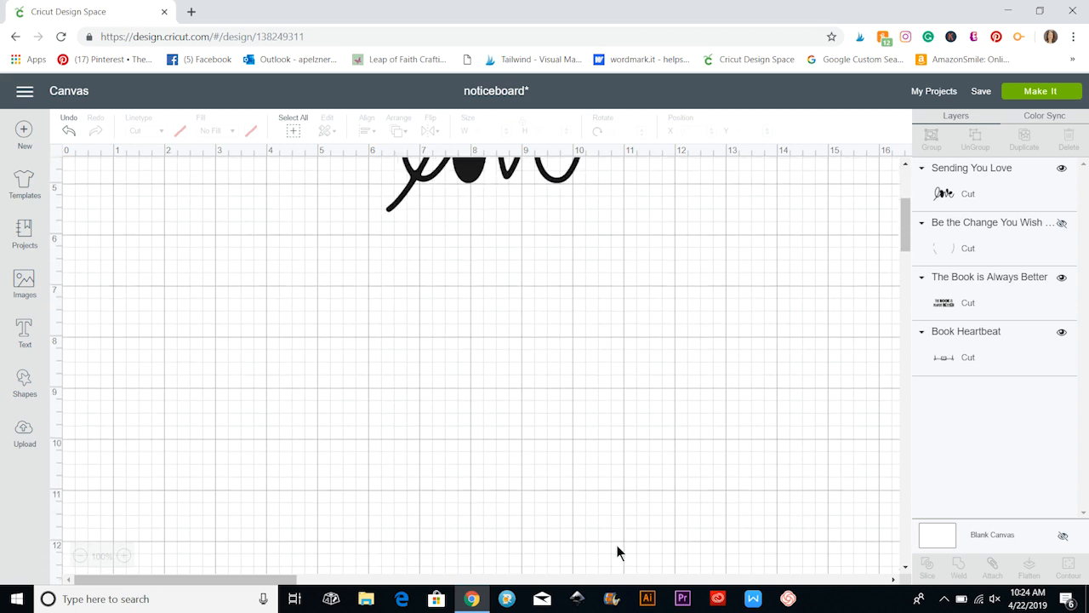
scroll(617, 545, "up", 5)
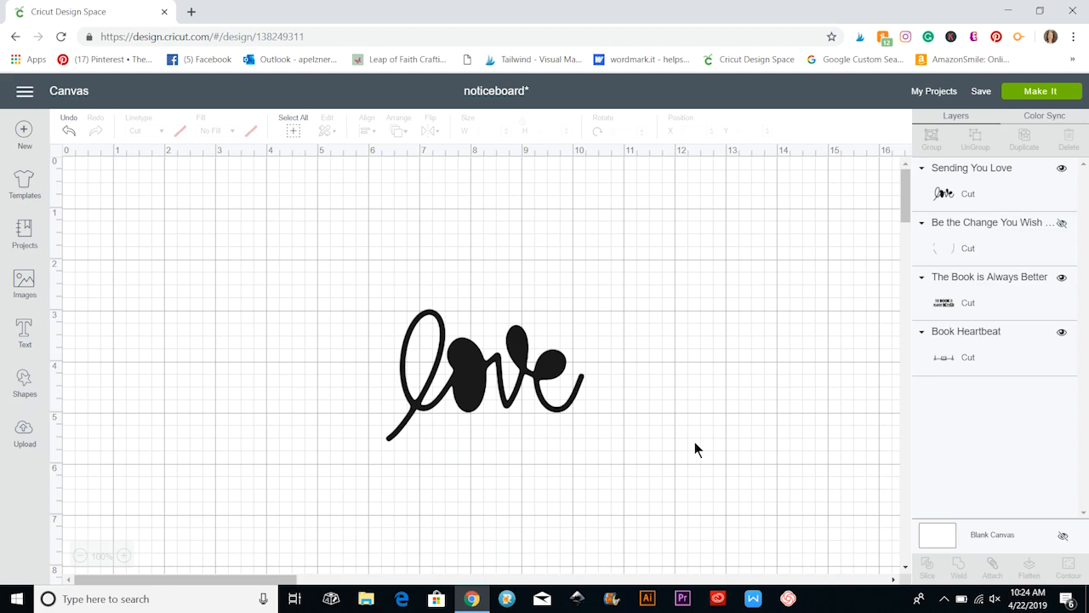
scroll(695, 442, "down", 5)
scroll(695, 443, "up", 5)
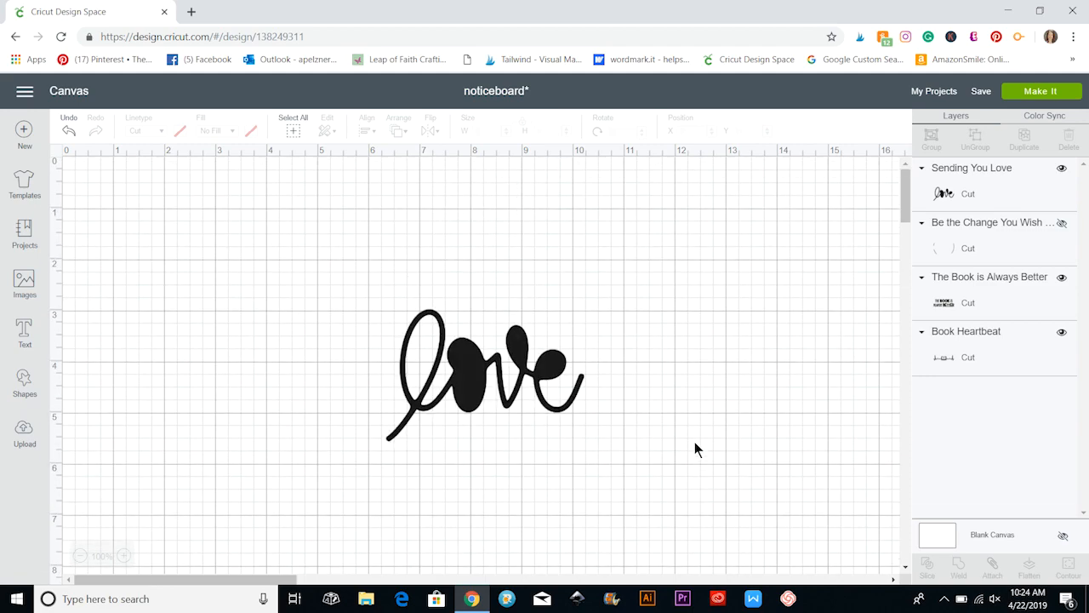